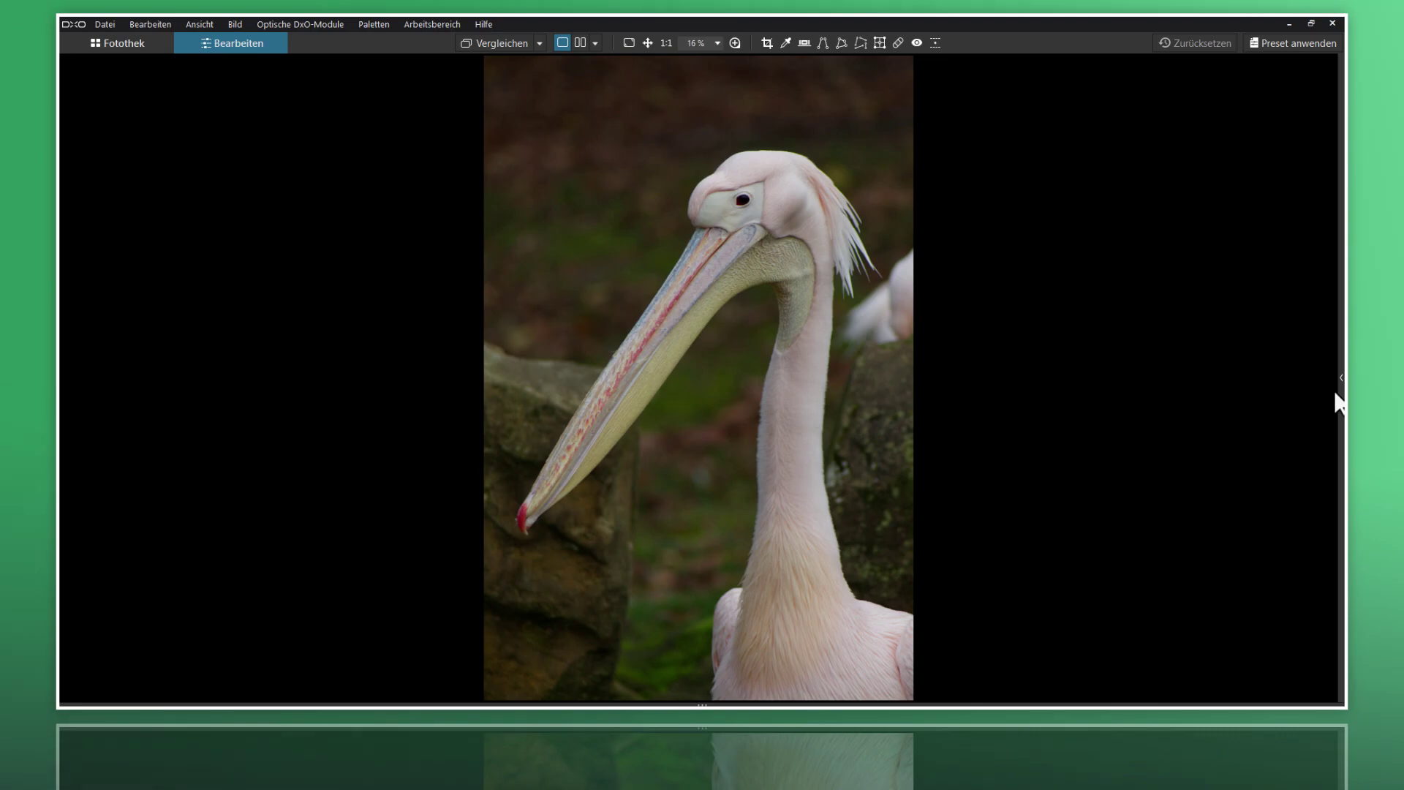
# - Show the corrections panel beside the pelican photo with the Light tab's corrections listed
pyautogui.click(1343, 395)
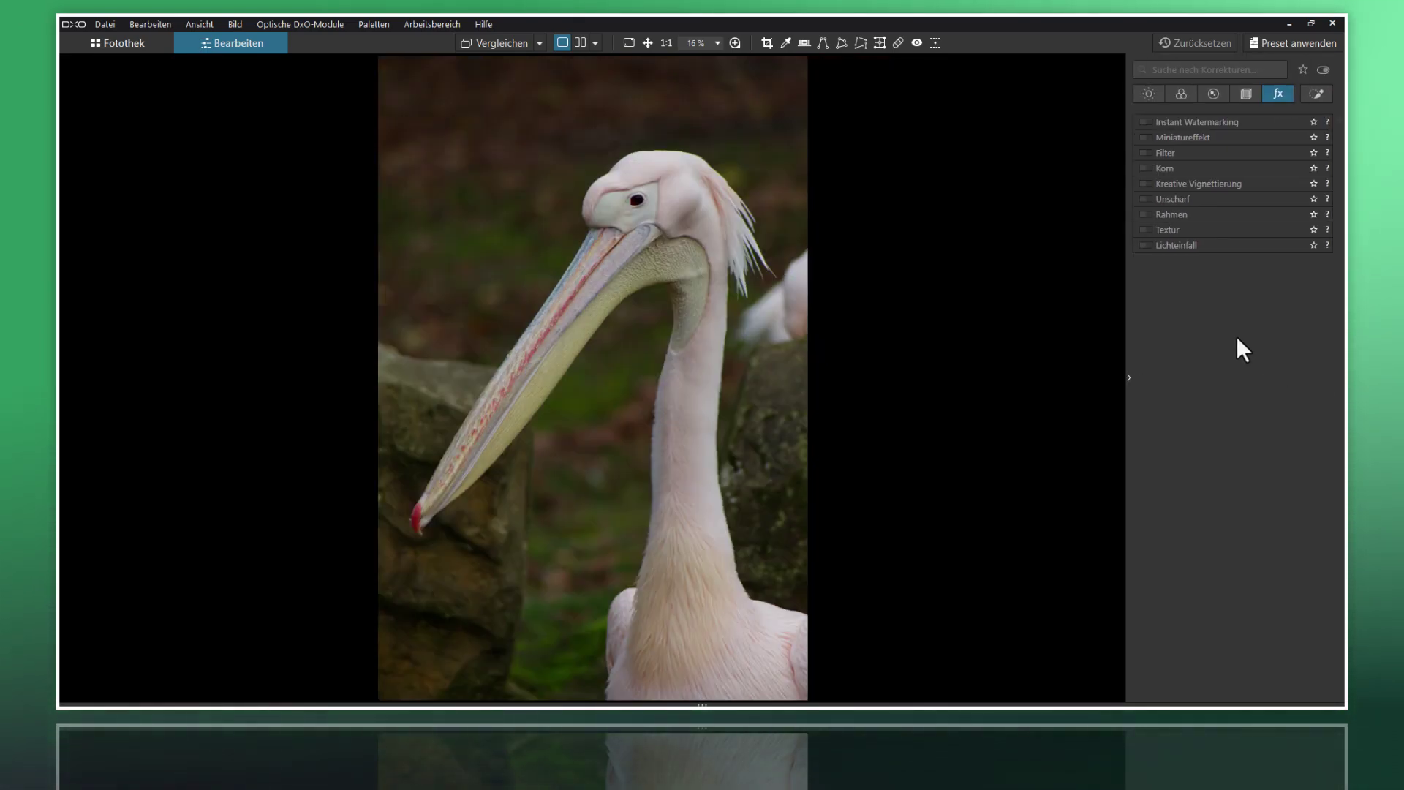
pyautogui.click(1150, 94)
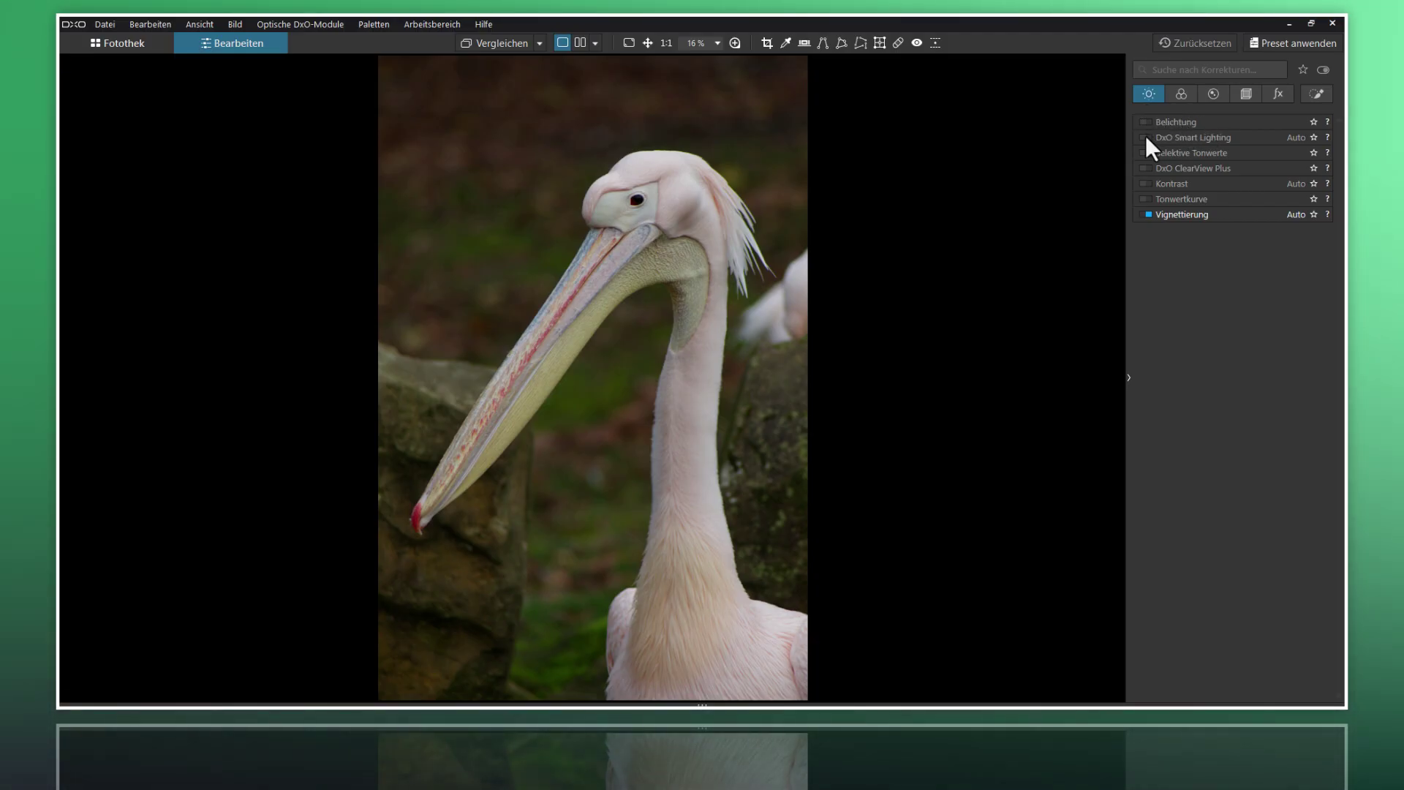
# - Enable Belichtung with Korrektur set to Manuell and raise exposure to 0.88
pyautogui.click(1148, 121)
pyautogui.click(1186, 123)
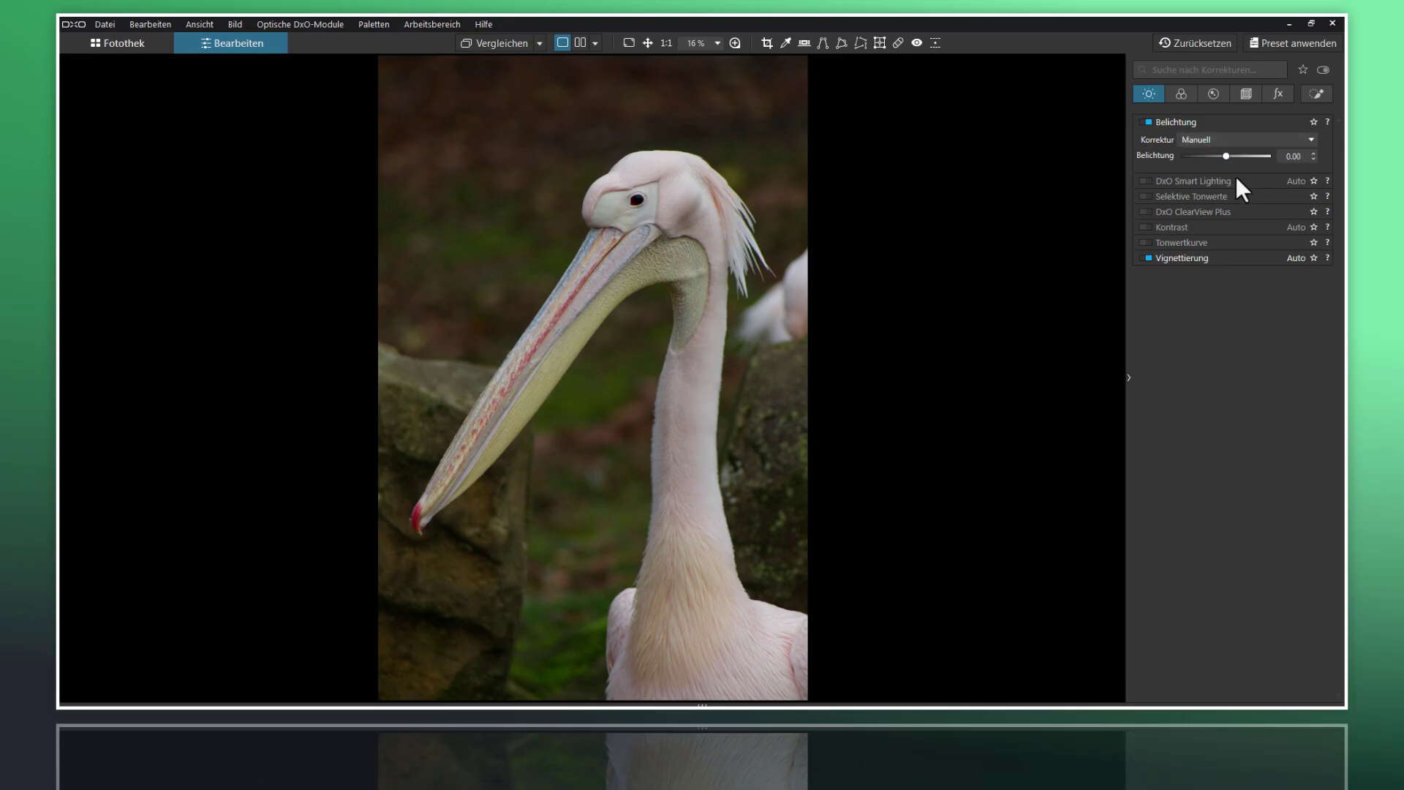
pyautogui.click(1223, 139)
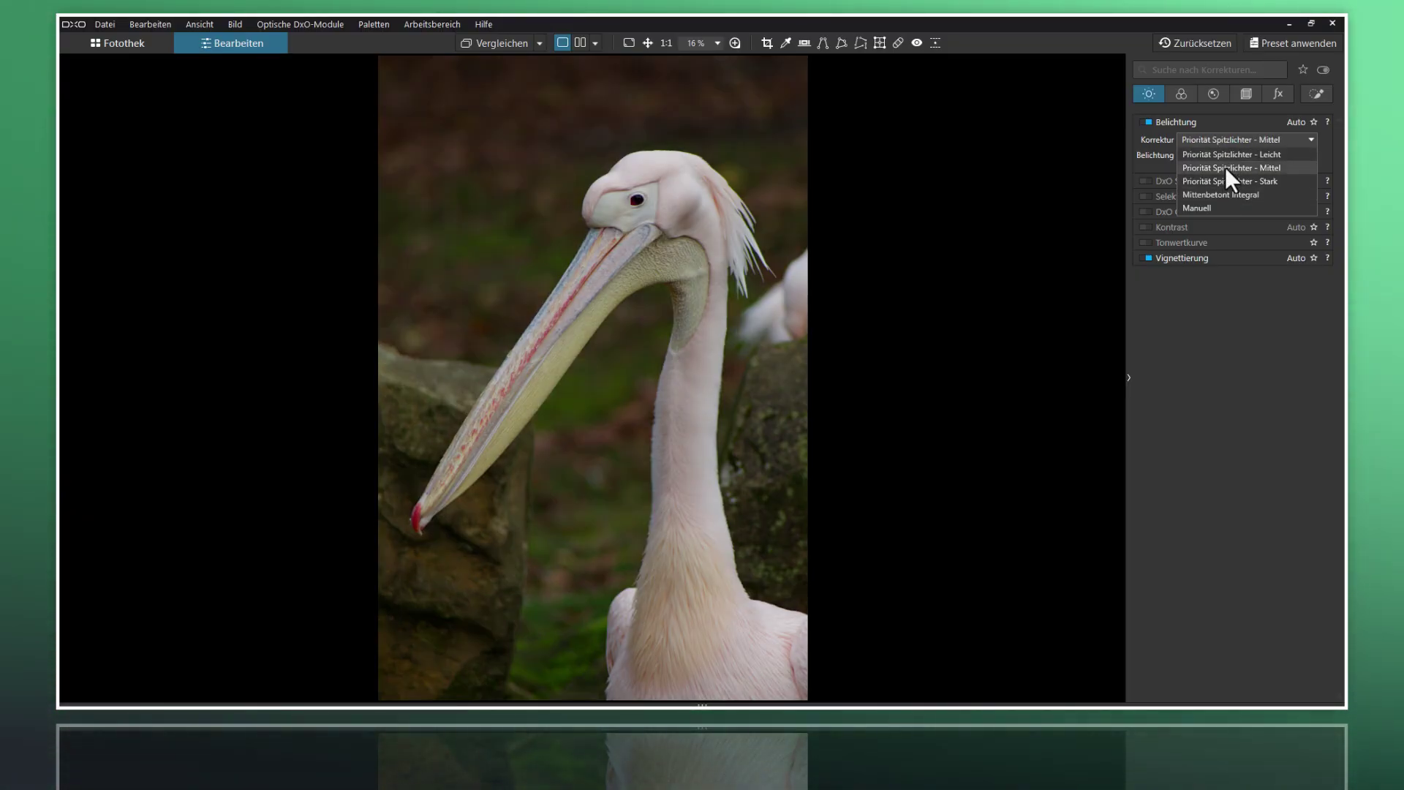
pyautogui.click(1224, 141)
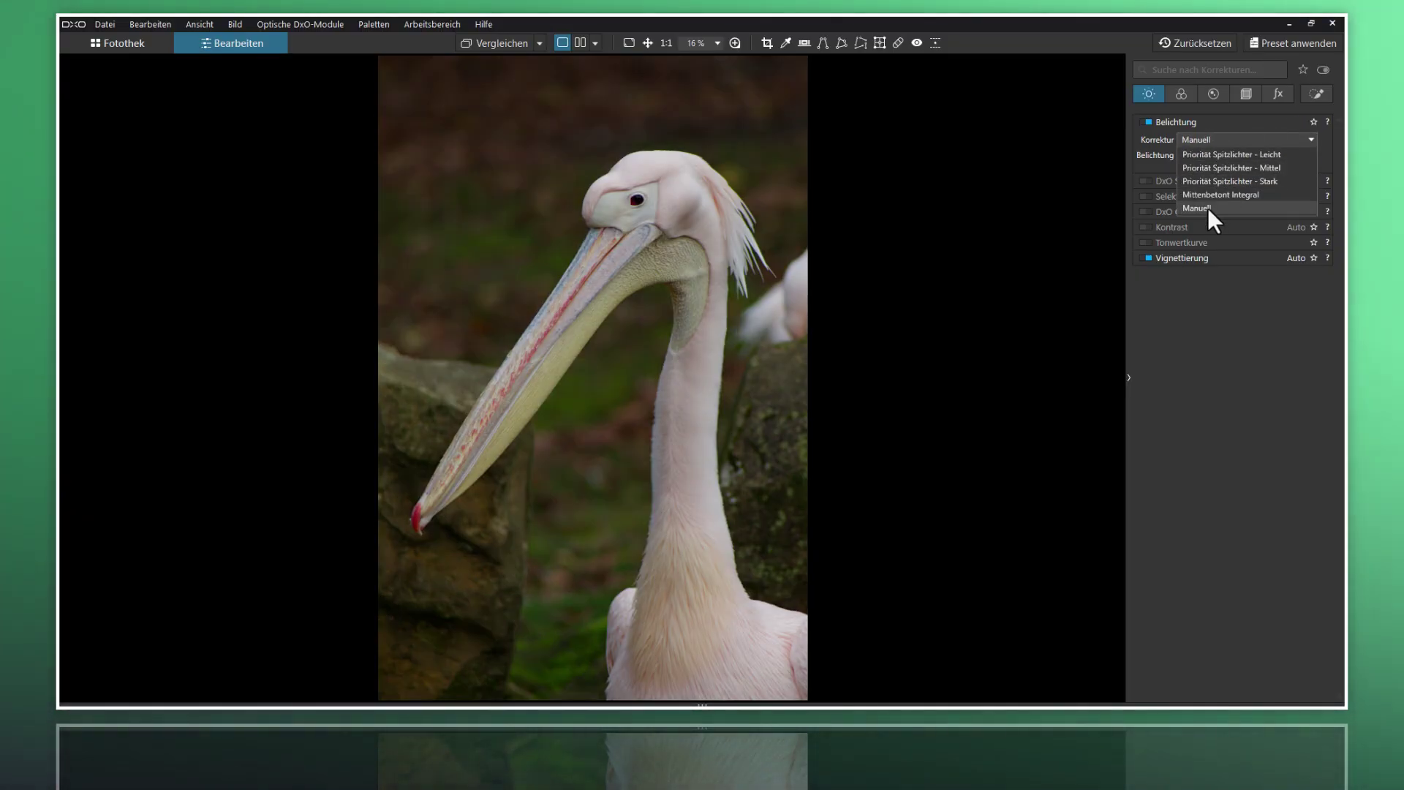
pyautogui.click(1209, 208)
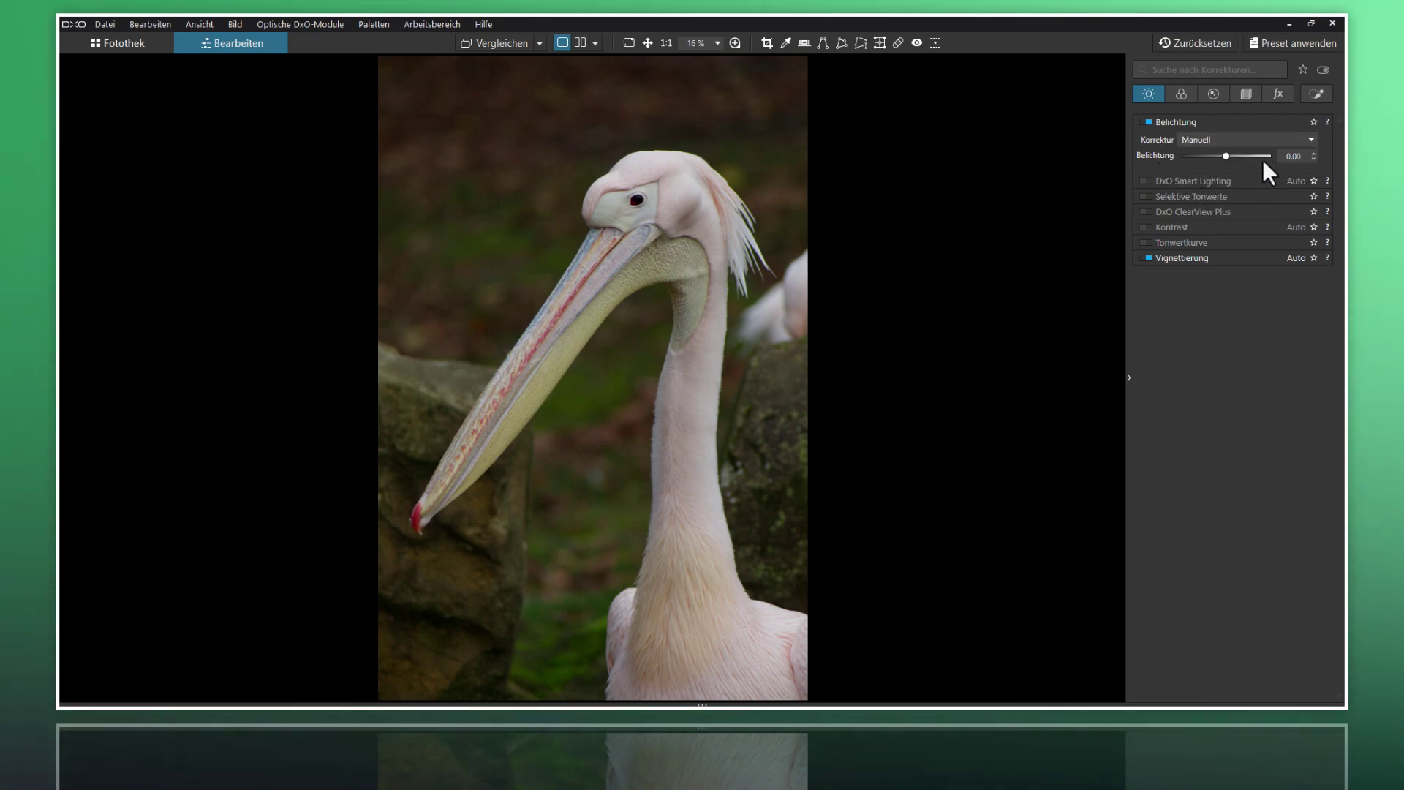
pyautogui.moveTo(1227, 156); pyautogui.dragTo(1231, 155)
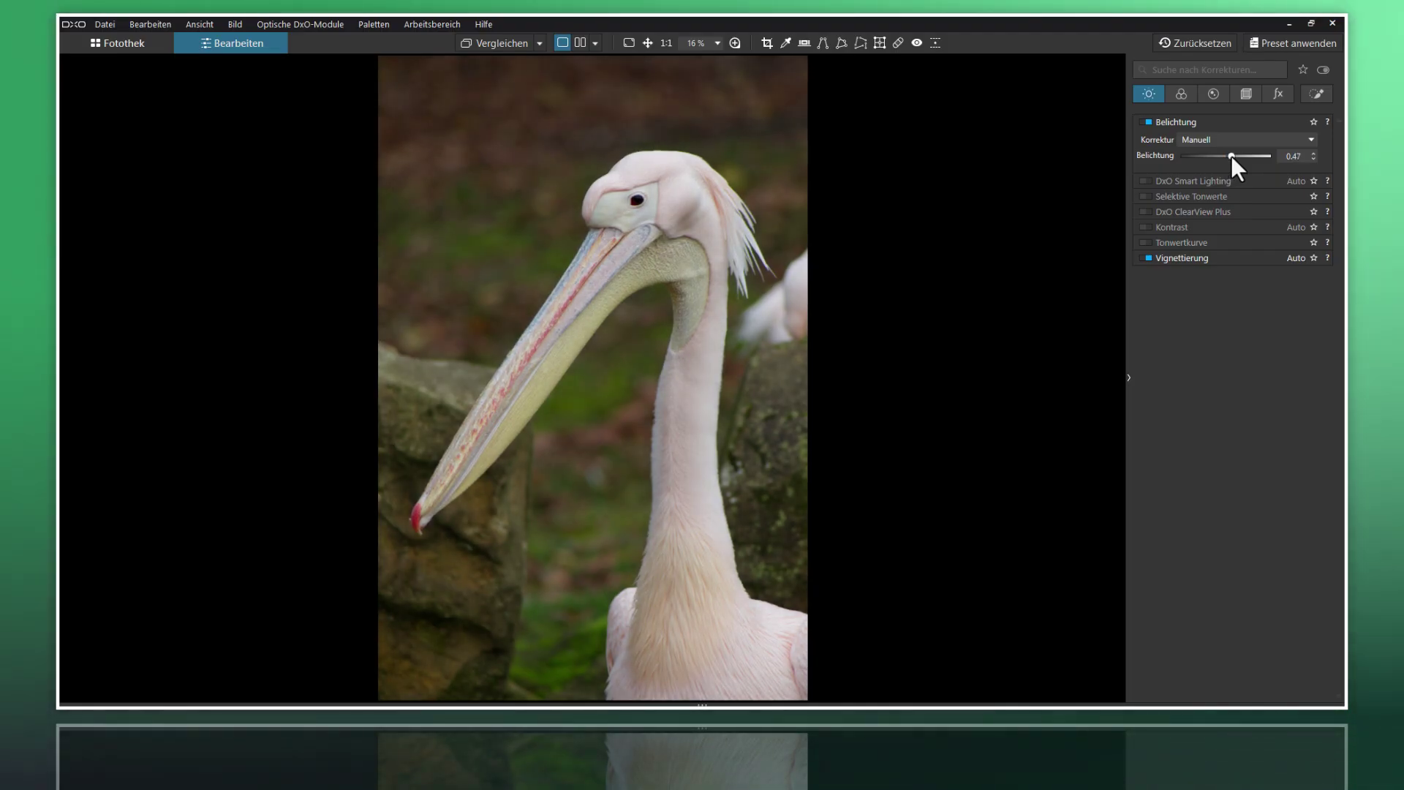
pyautogui.moveTo(1231, 155); pyautogui.dragTo(1236, 155)
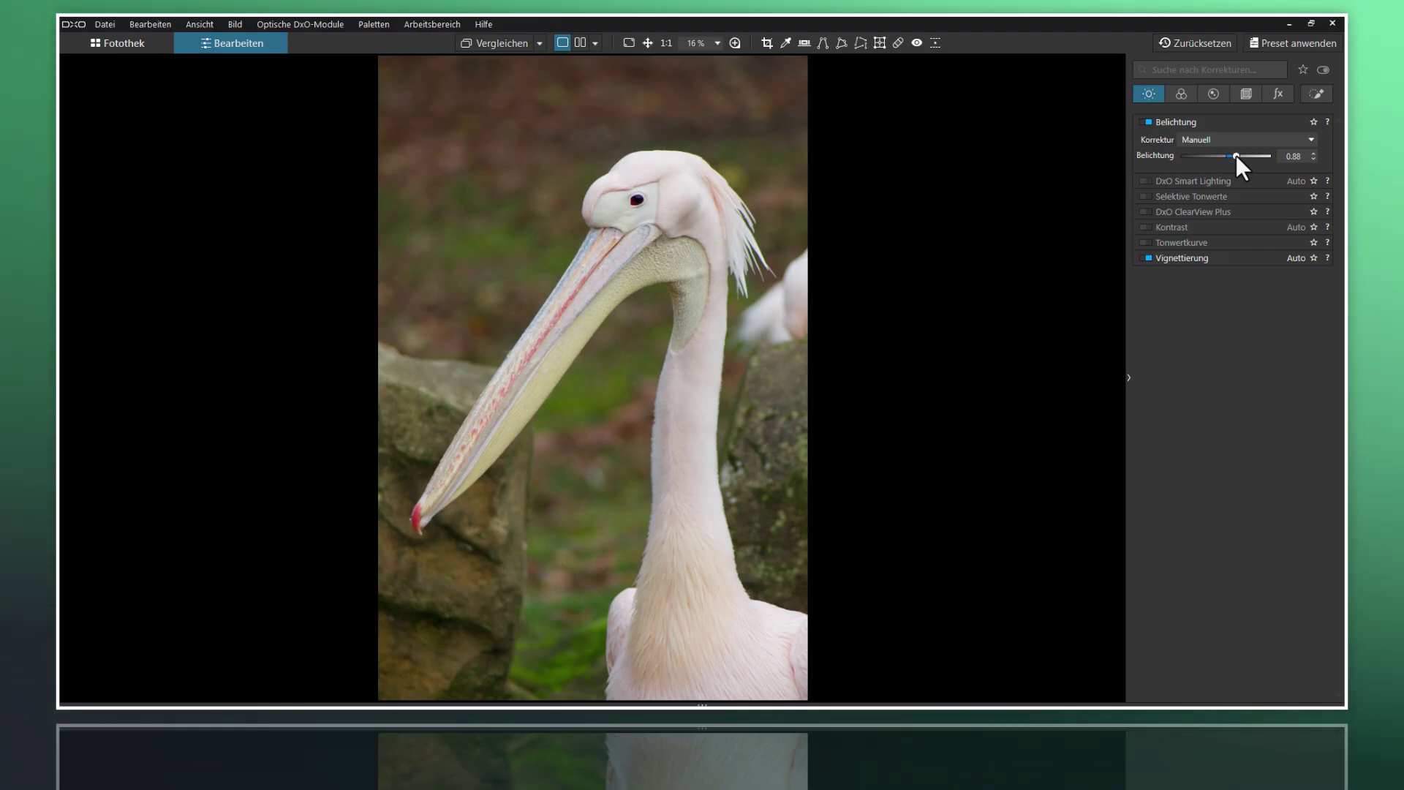
pyautogui.click(1200, 123)
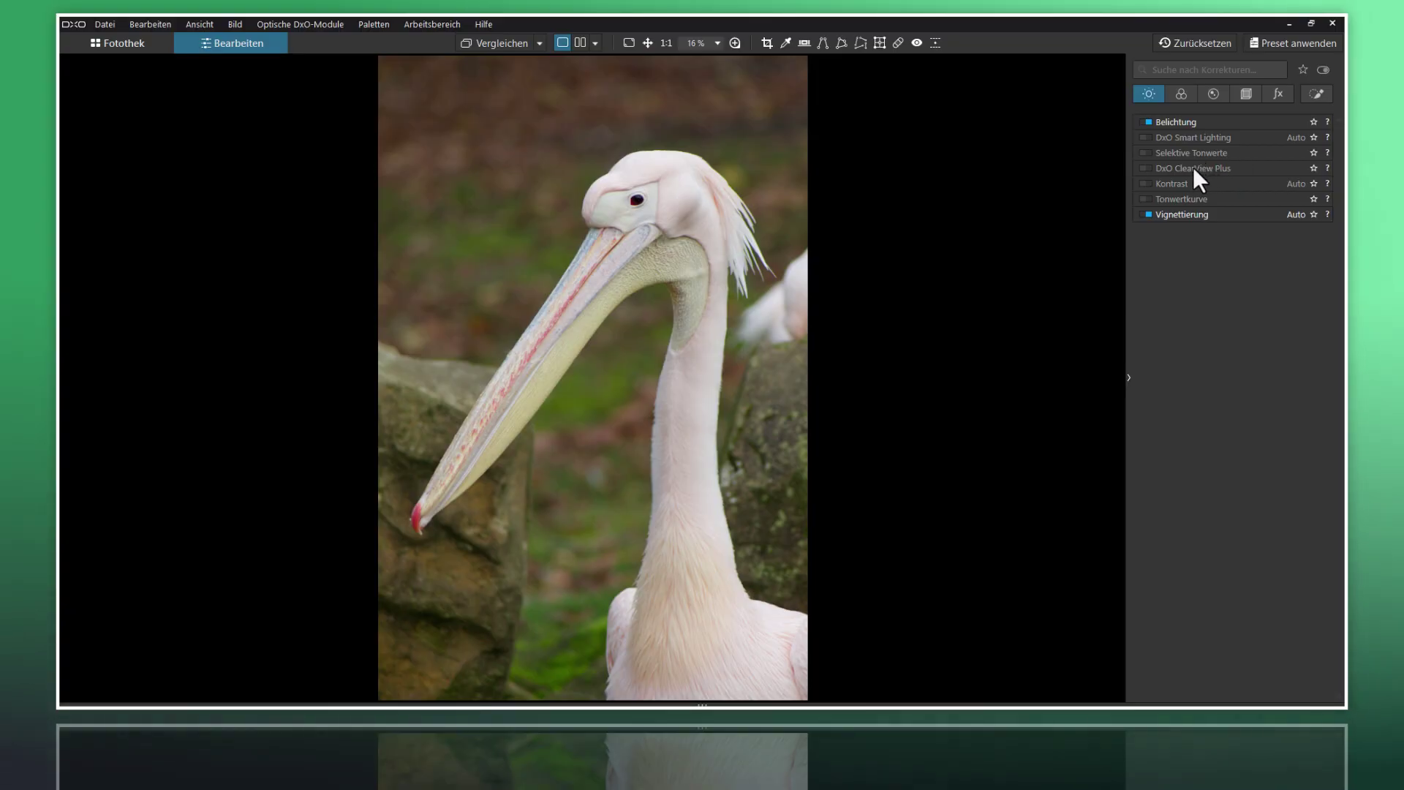
# - Enable DxO ClearView Plus and set its Intensität to 20
pyautogui.click(1145, 168)
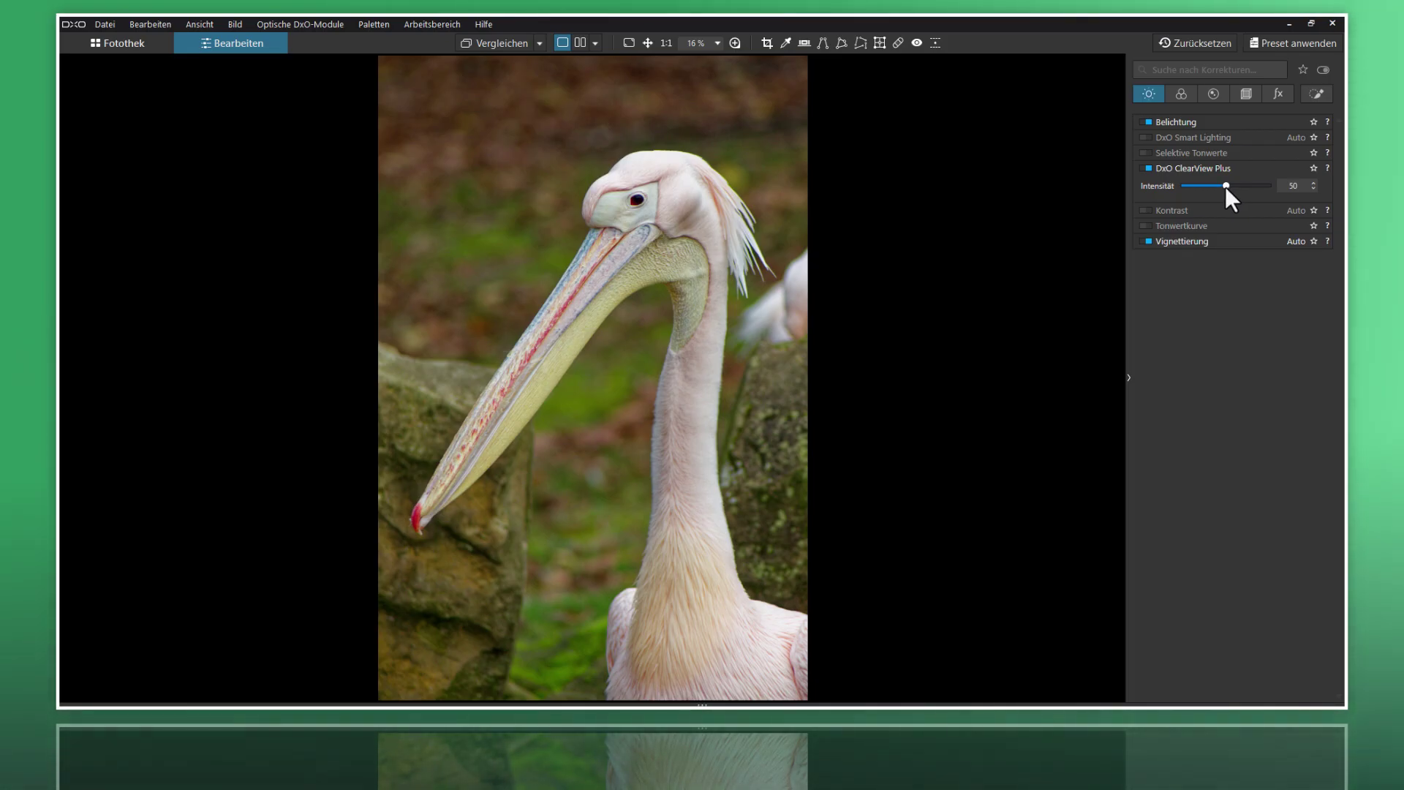
pyautogui.moveTo(1226, 186); pyautogui.dragTo(1220, 186)
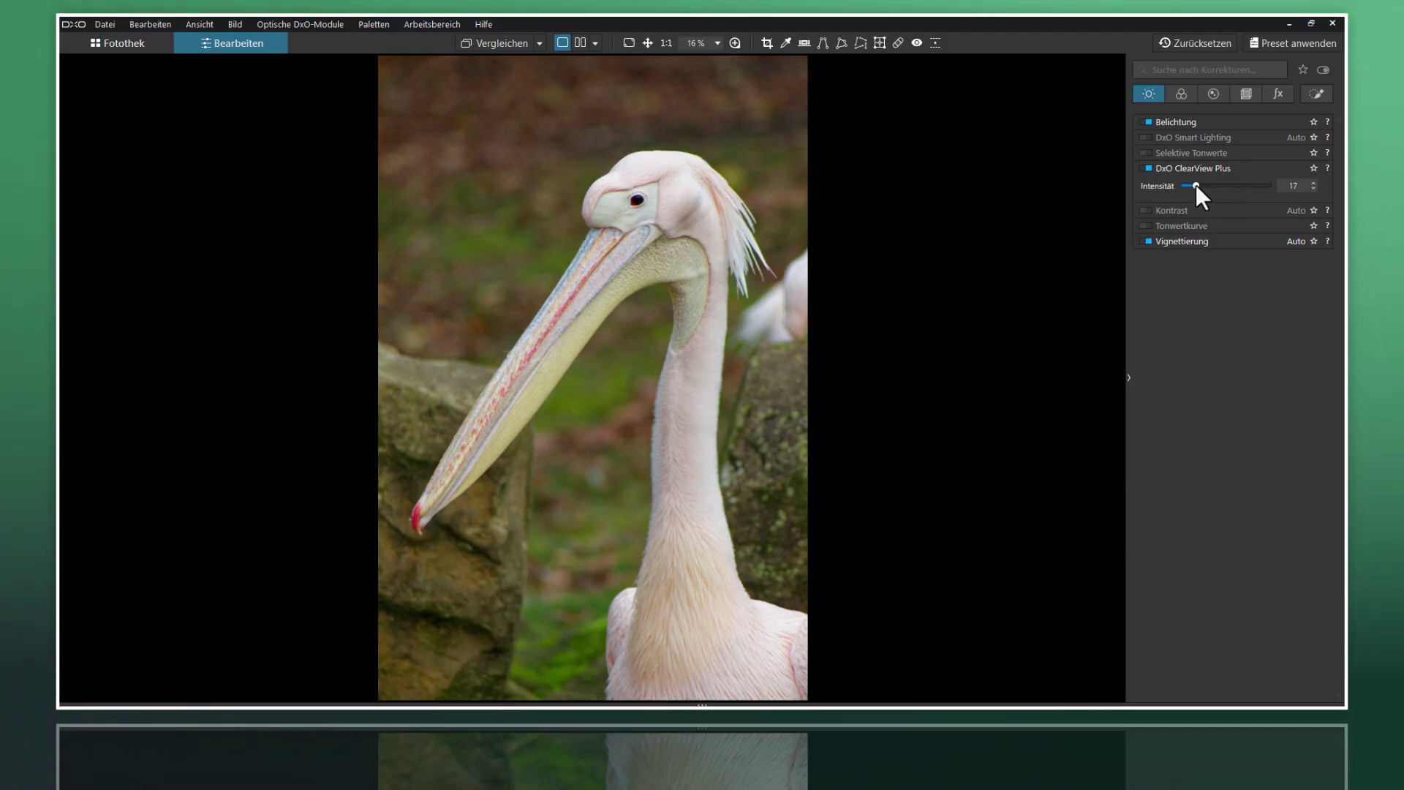
pyautogui.moveTo(1196, 186); pyautogui.dragTo(1191, 186)
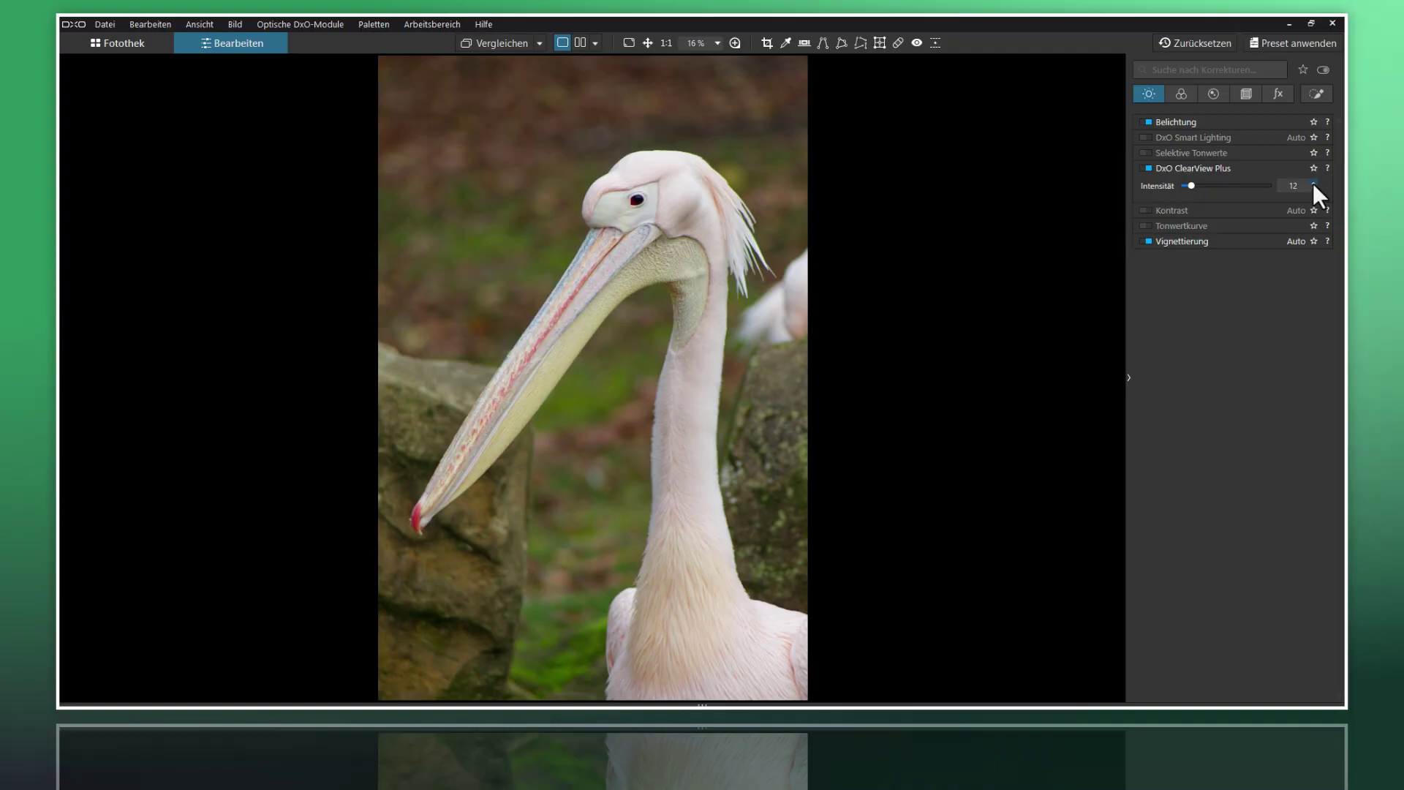
pyautogui.click(1314, 182)
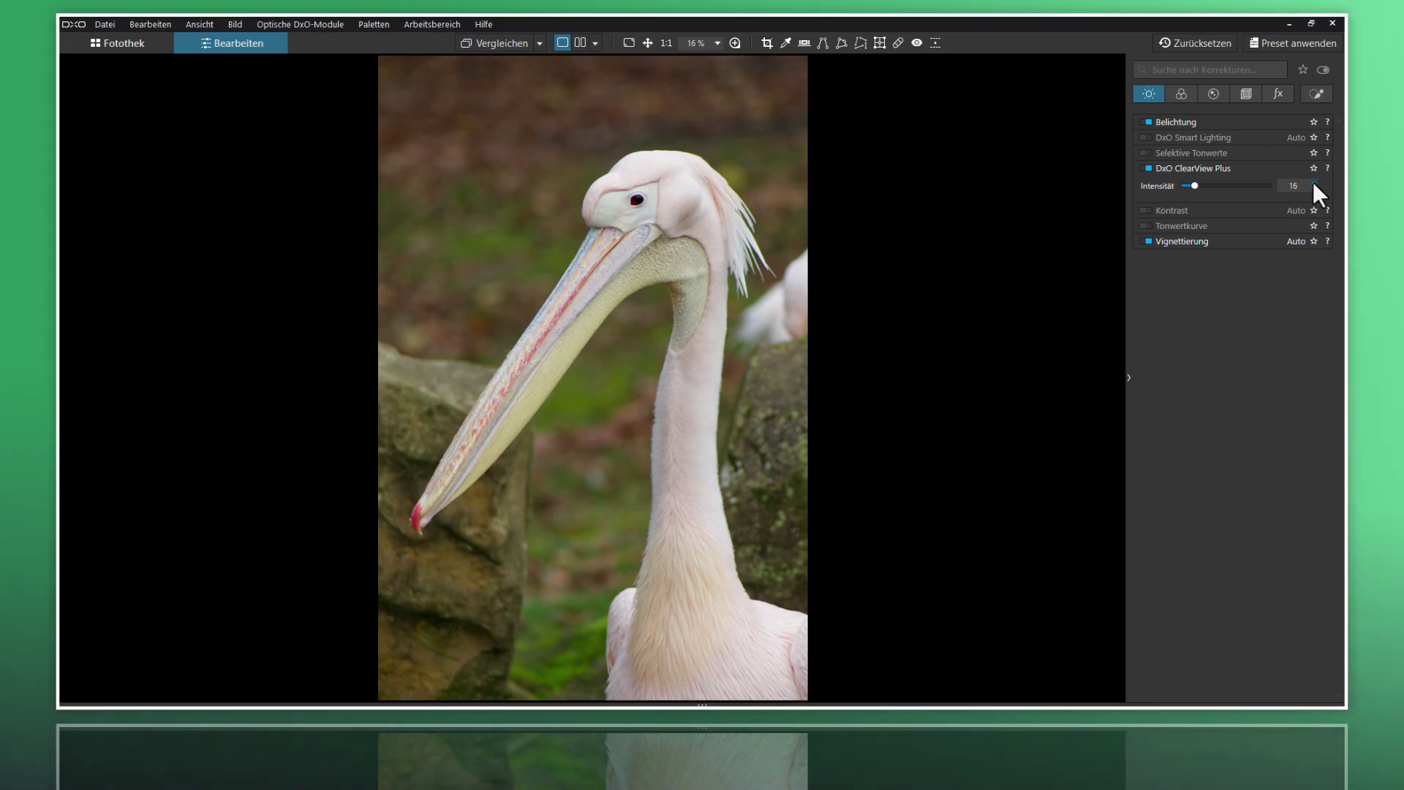
pyautogui.click(1314, 182)
pyautogui.click(1313, 182)
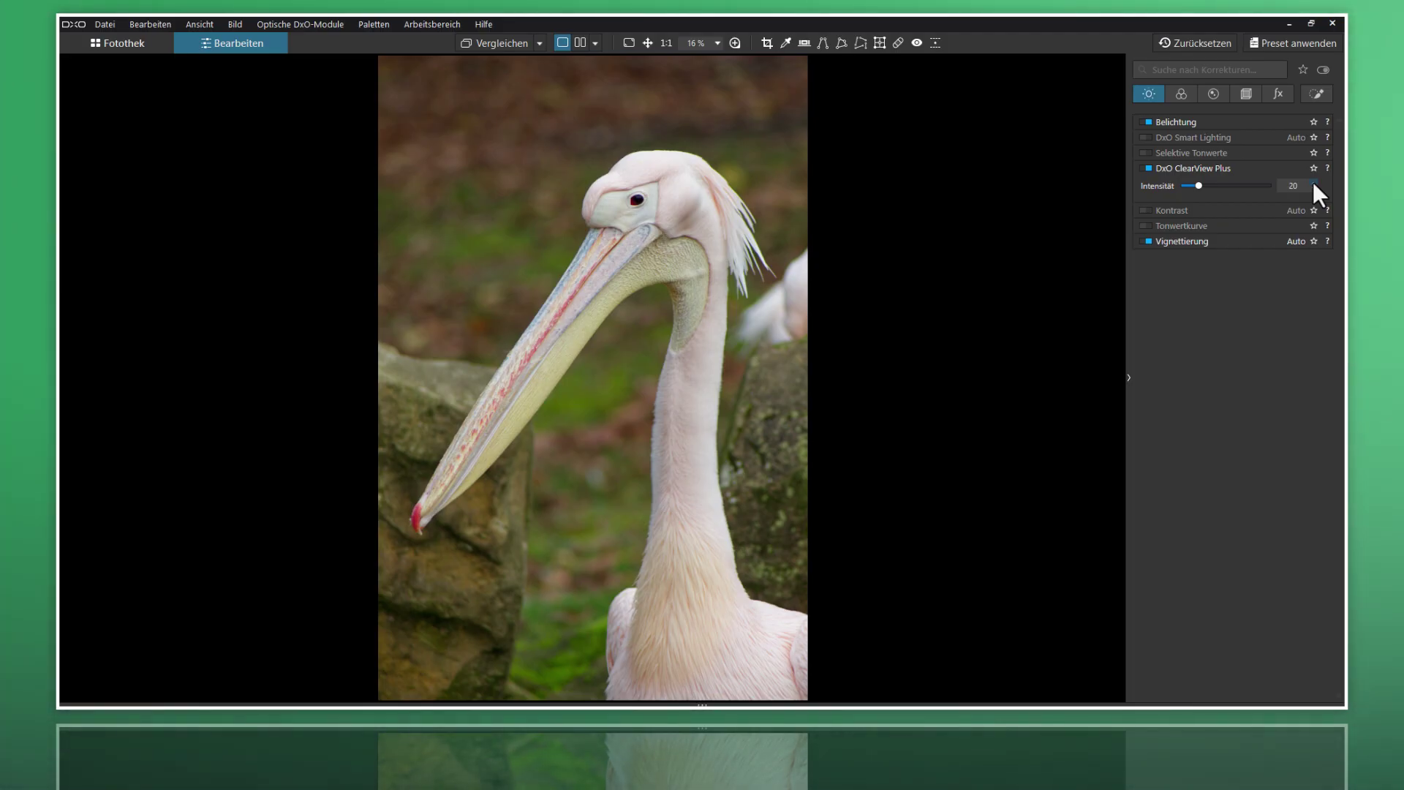
# - Toggle ClearView Plus and Vignettierung off and on to compare before and after
pyautogui.click(1147, 169)
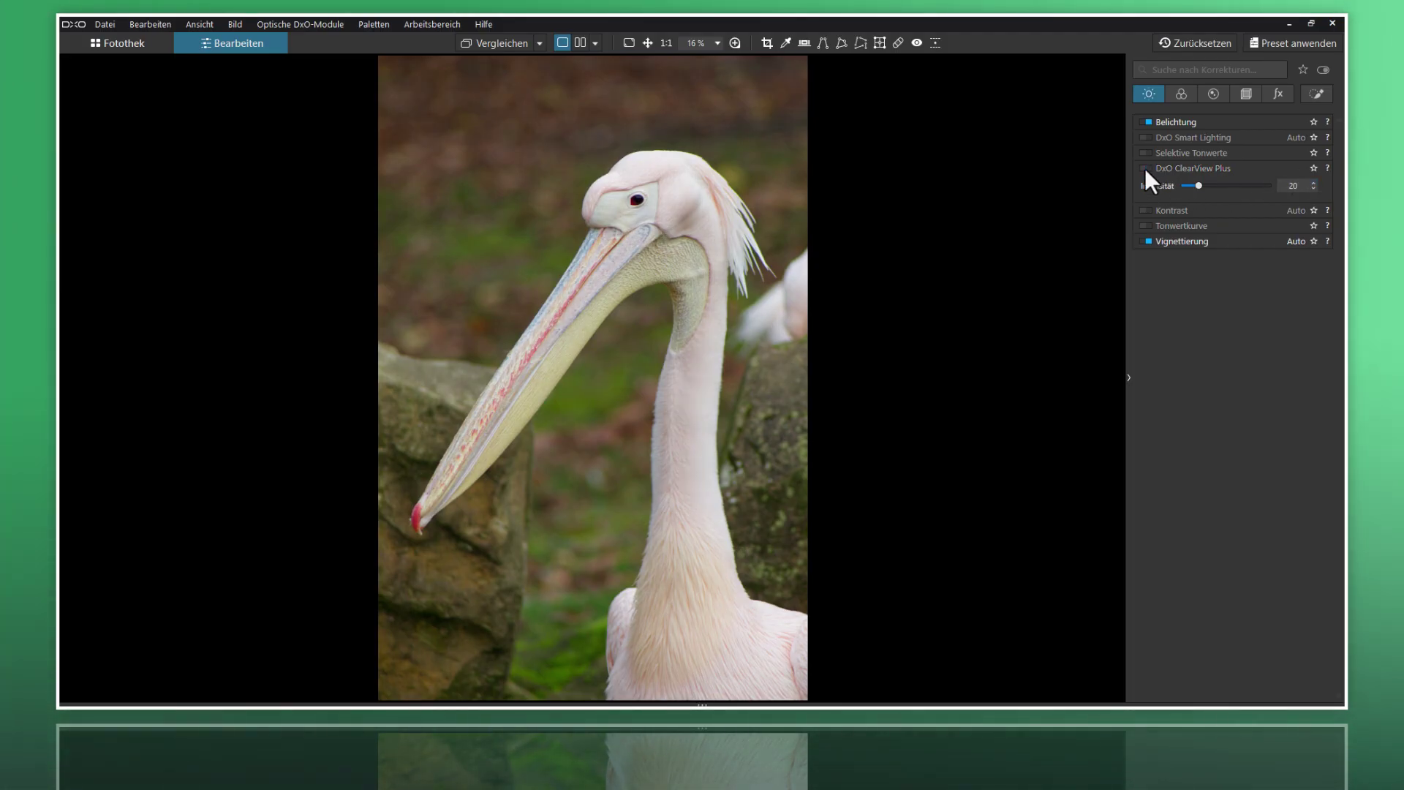
pyautogui.click(1147, 168)
pyautogui.click(1147, 168)
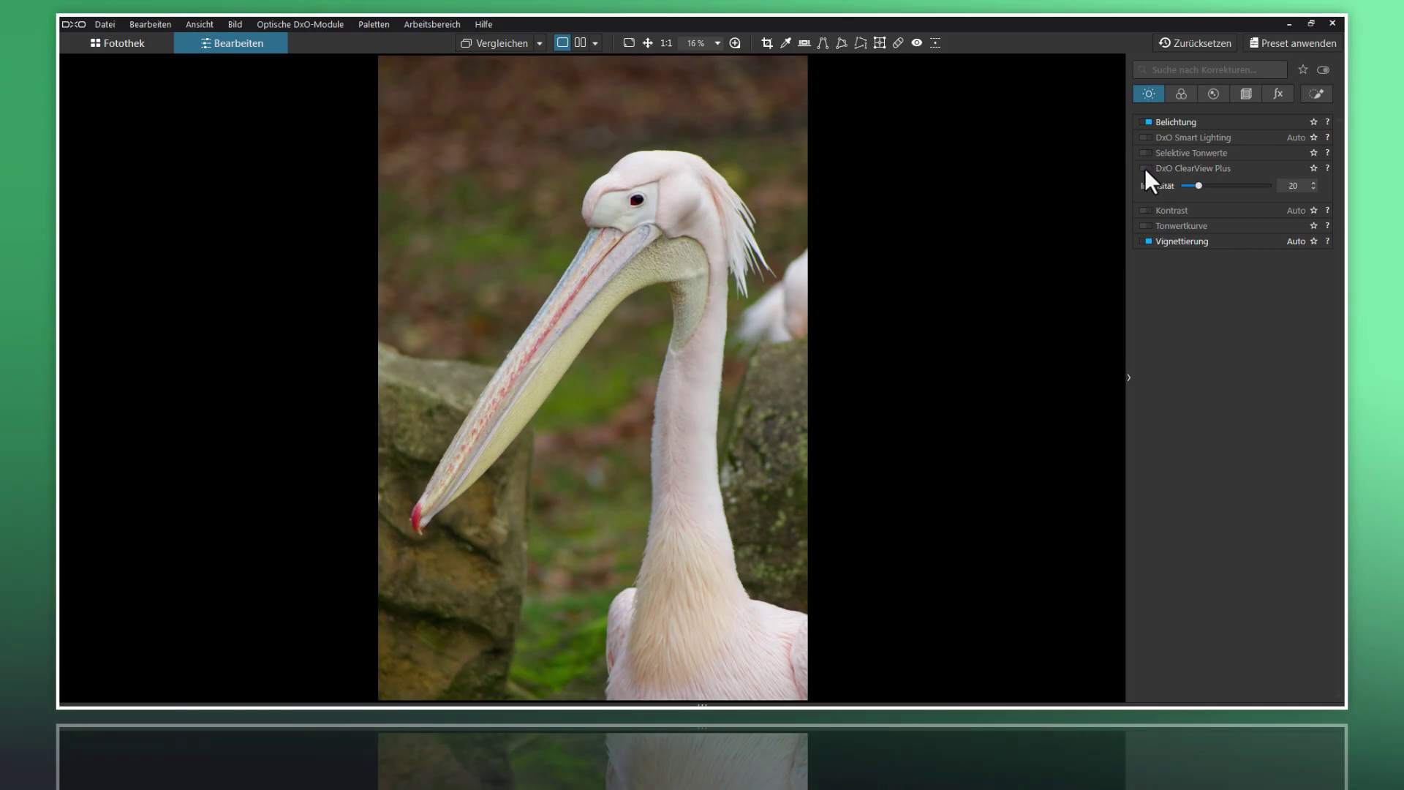
pyautogui.click(1147, 169)
pyautogui.click(1147, 169)
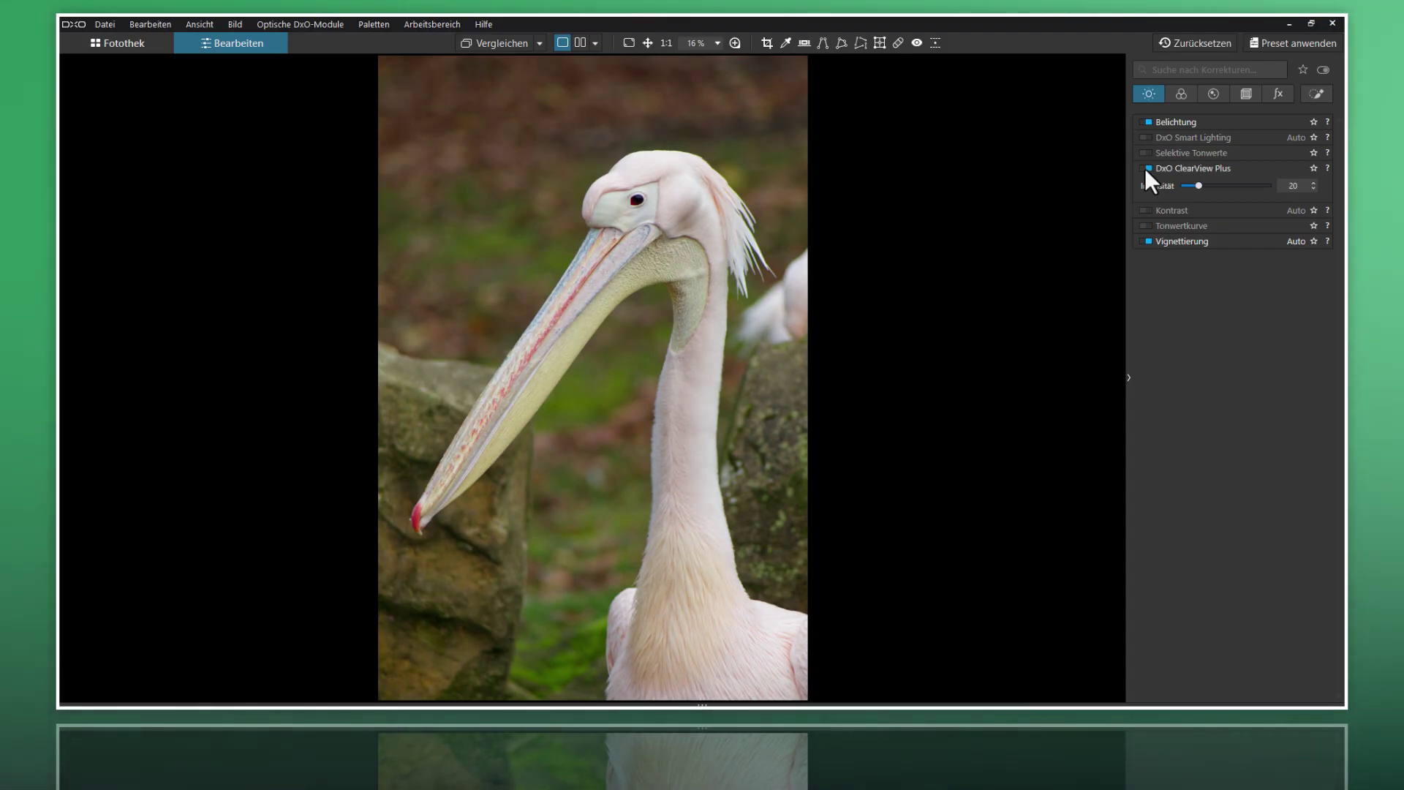
pyautogui.click(1172, 169)
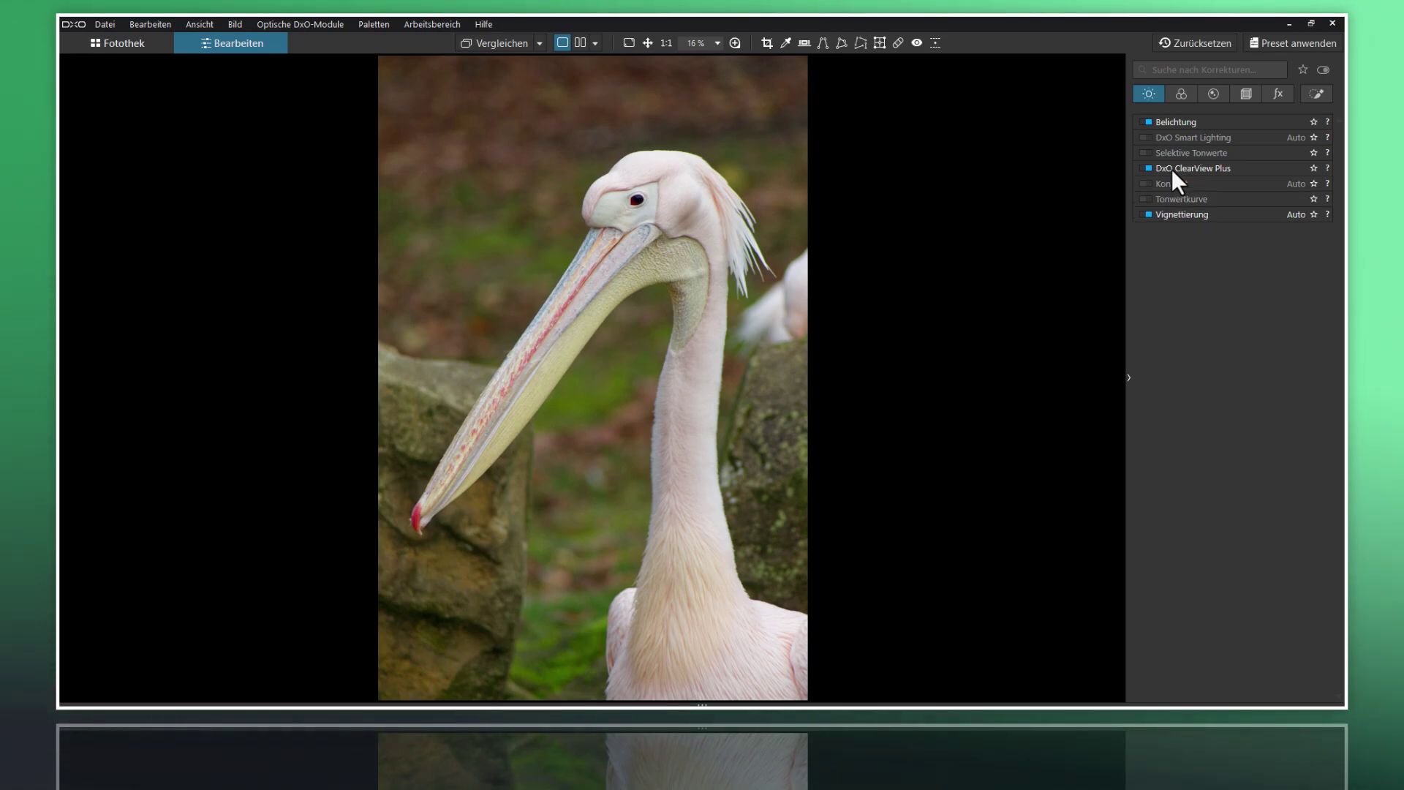
pyautogui.click(1149, 214)
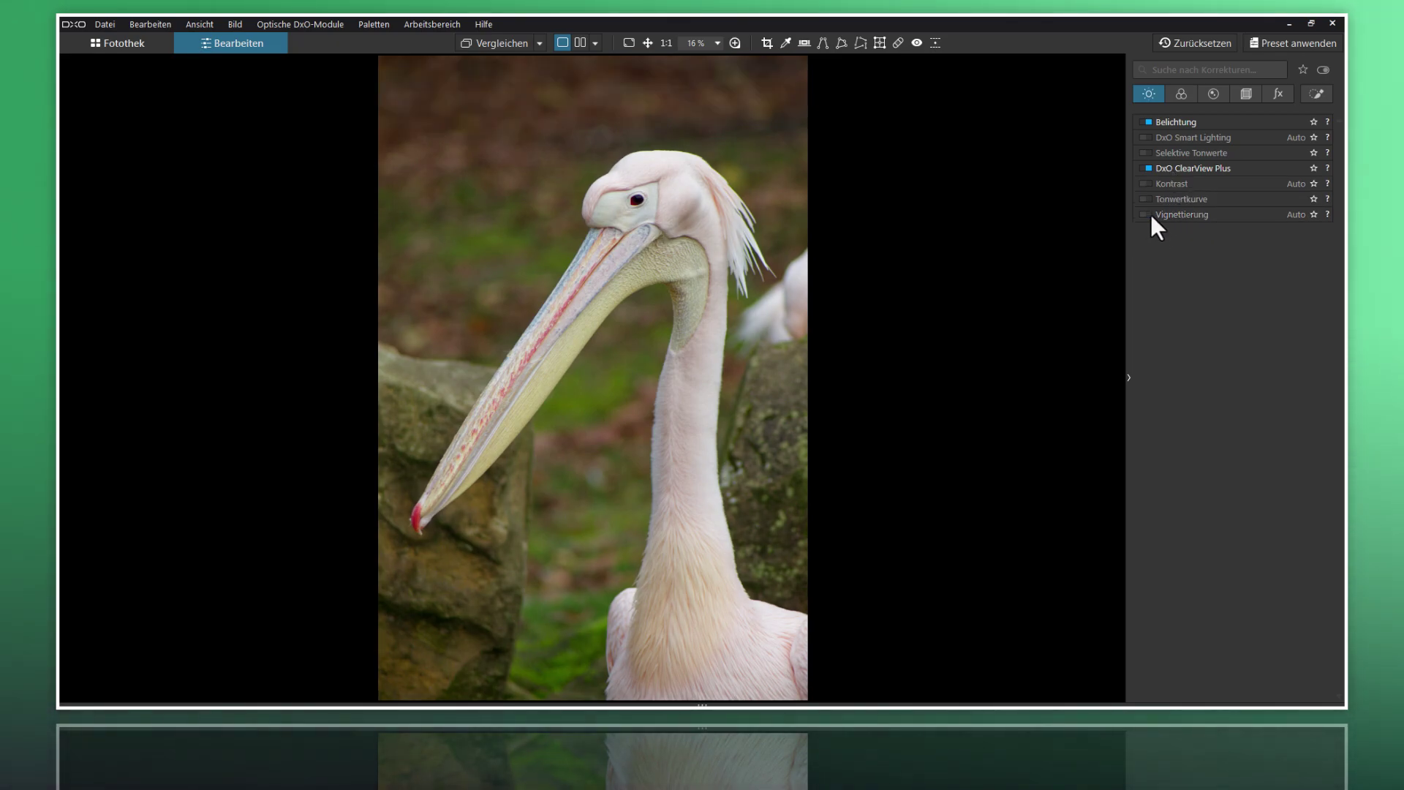
pyautogui.click(1150, 214)
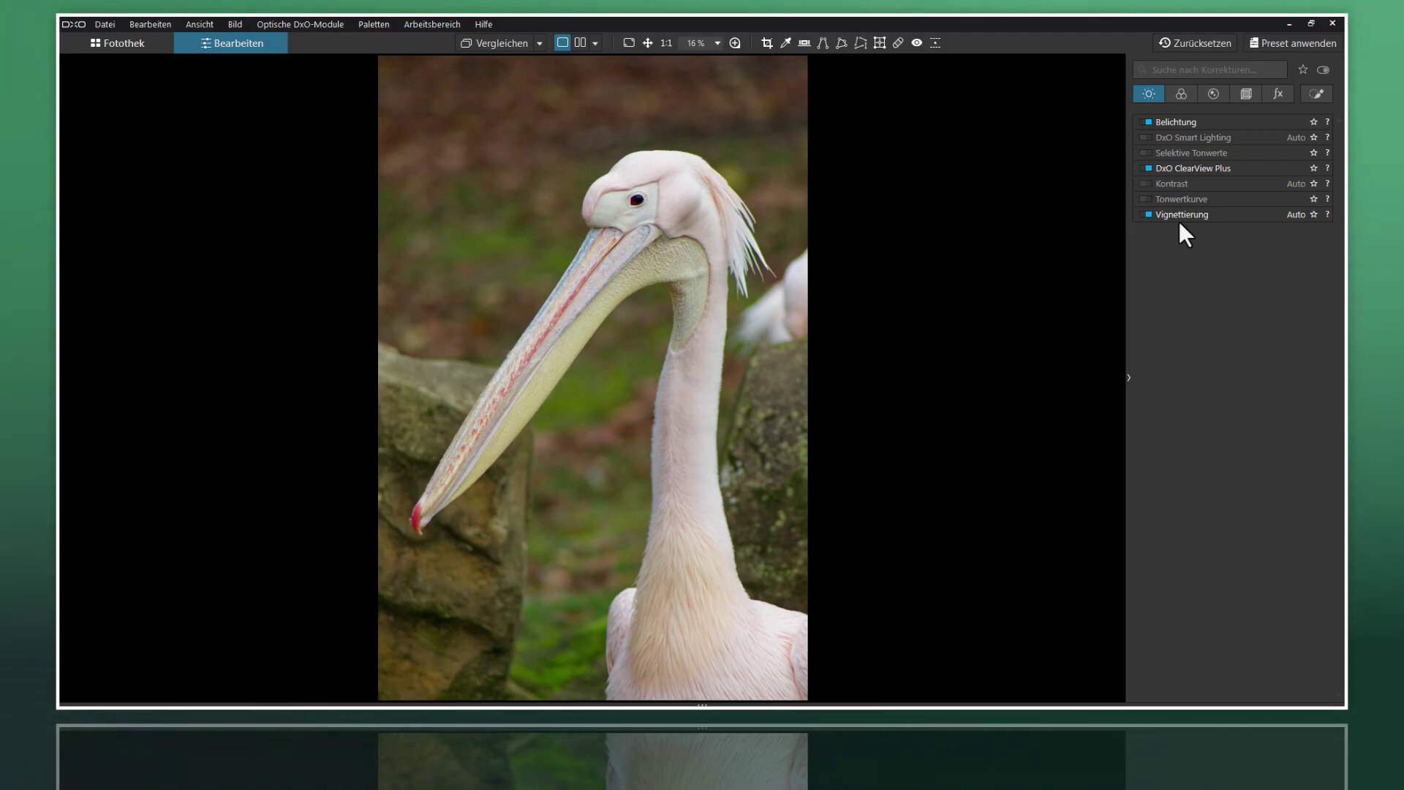
pyautogui.click(1147, 138)
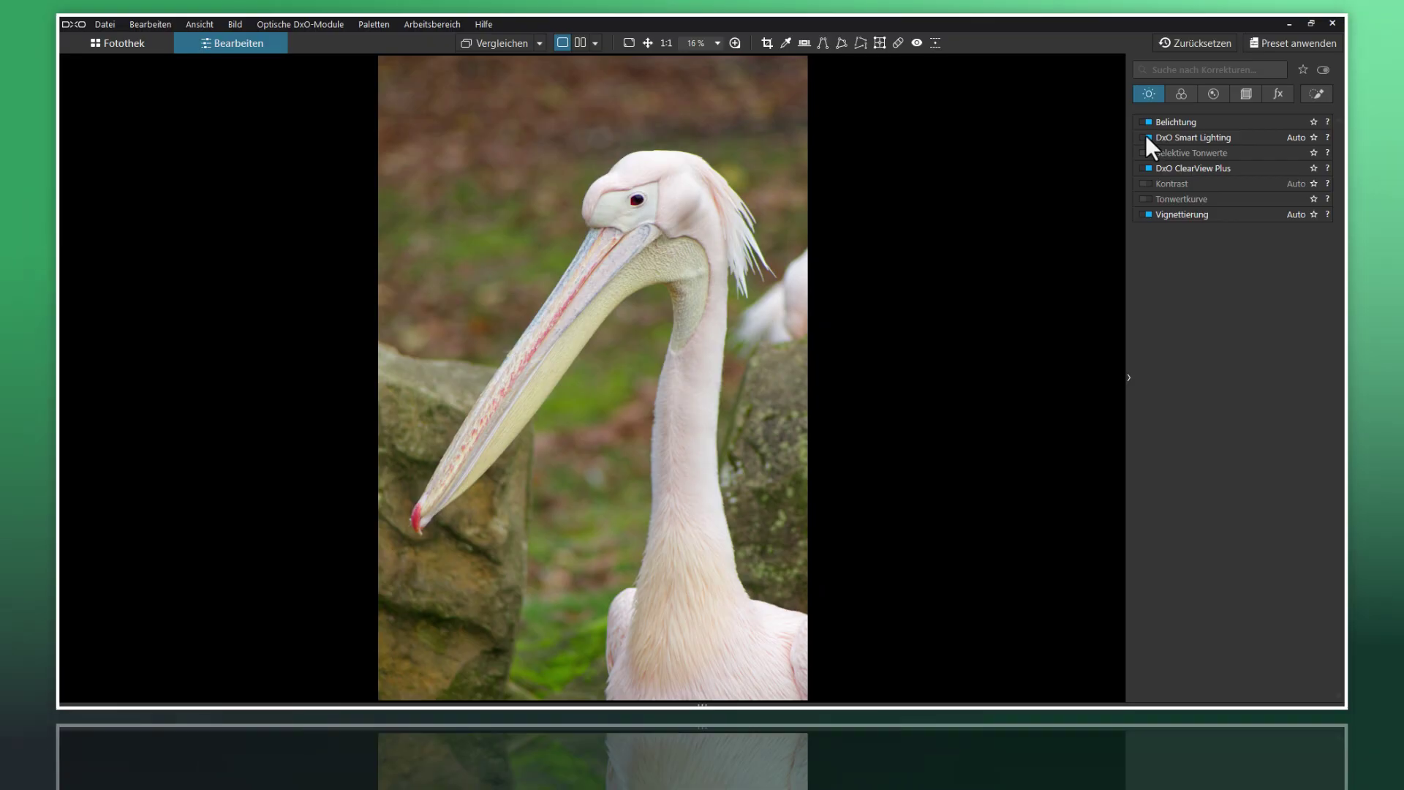
pyautogui.click(1209, 138)
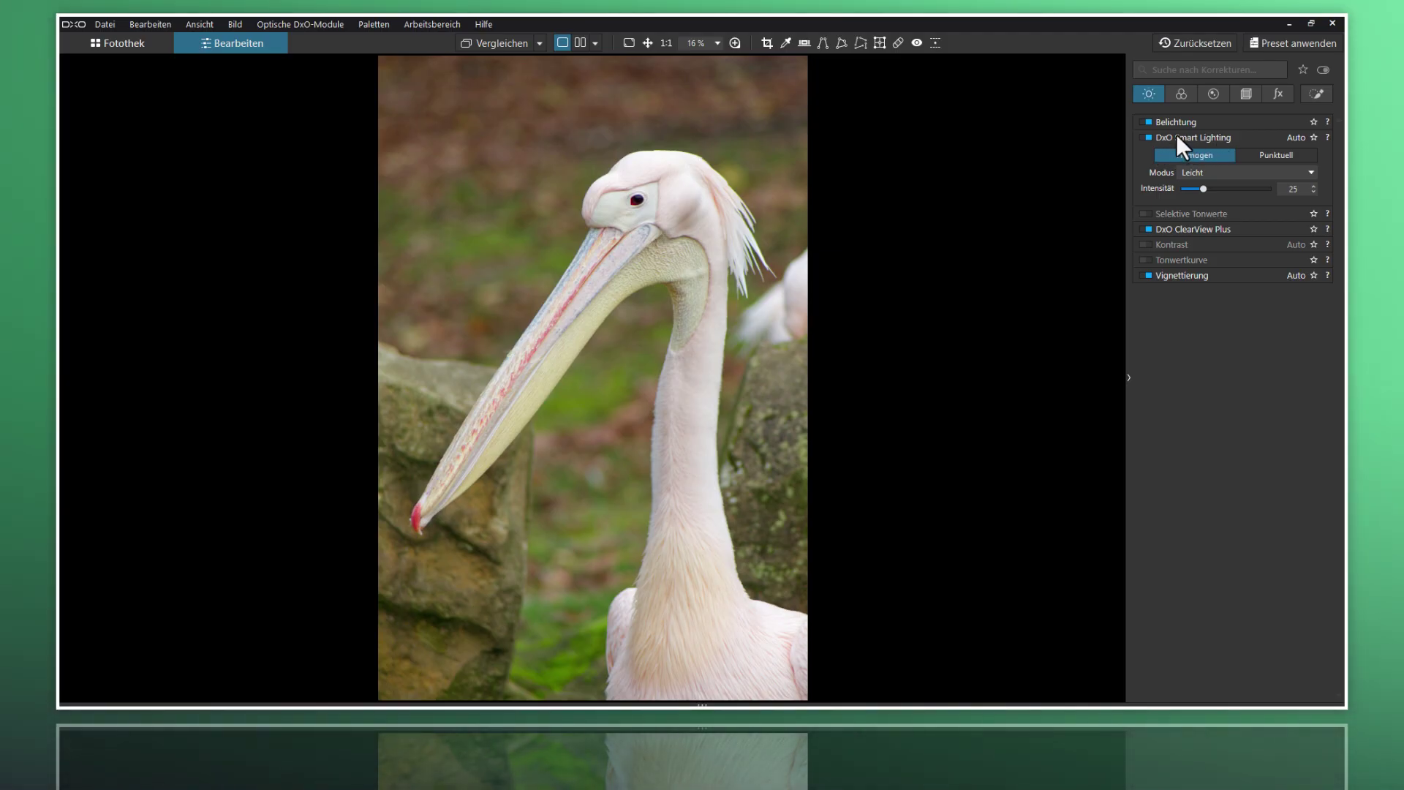
pyautogui.click(1147, 121)
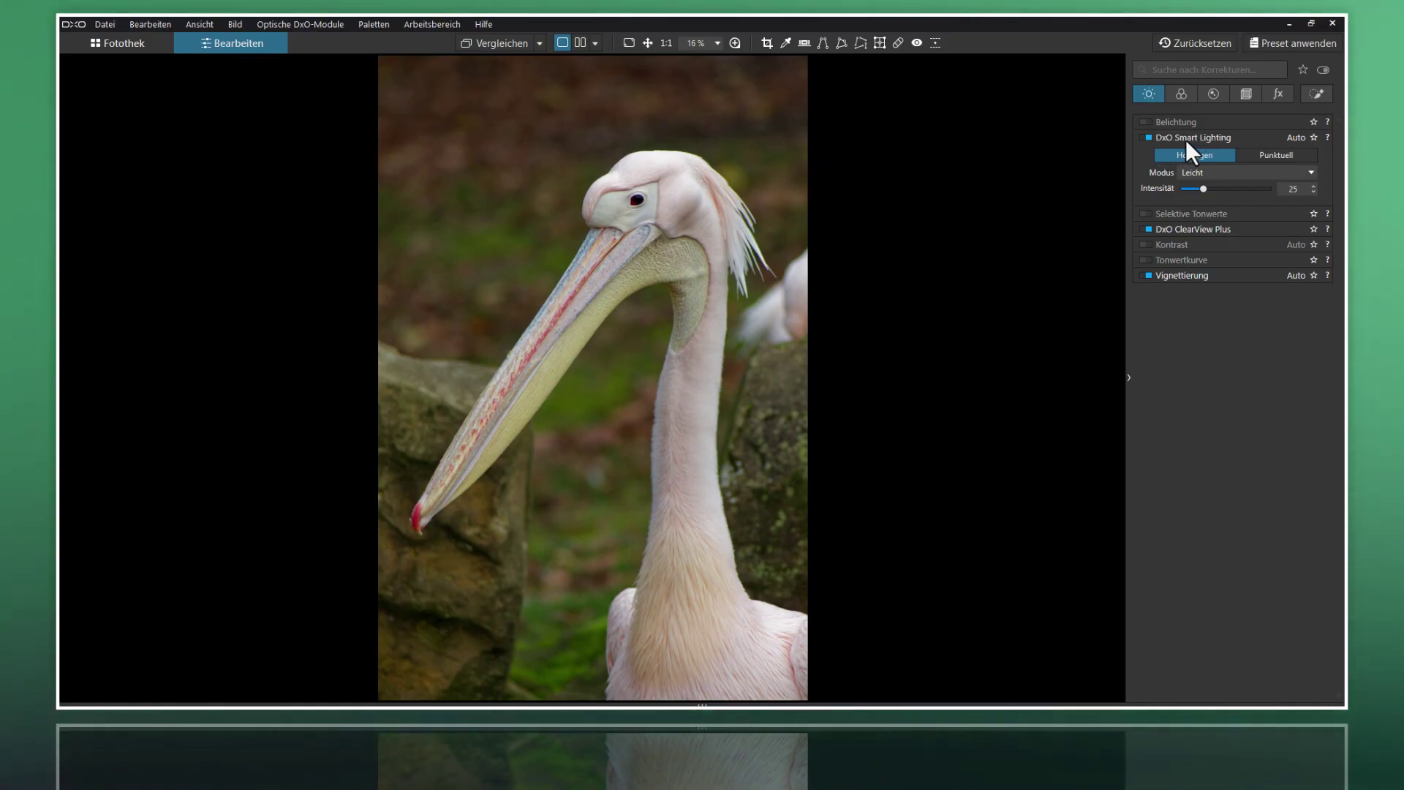
pyautogui.click(1147, 137)
pyautogui.click(1147, 121)
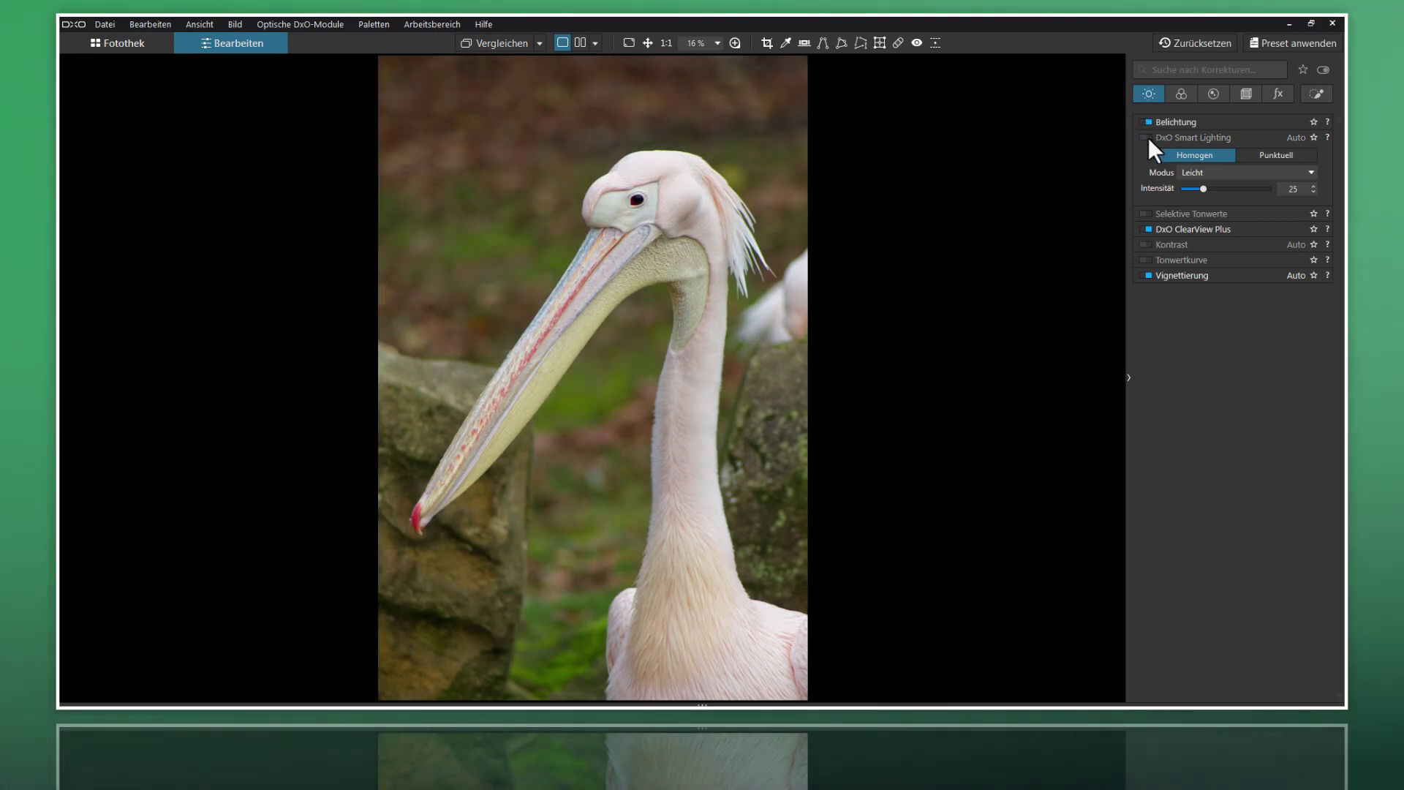
pyautogui.click(1149, 135)
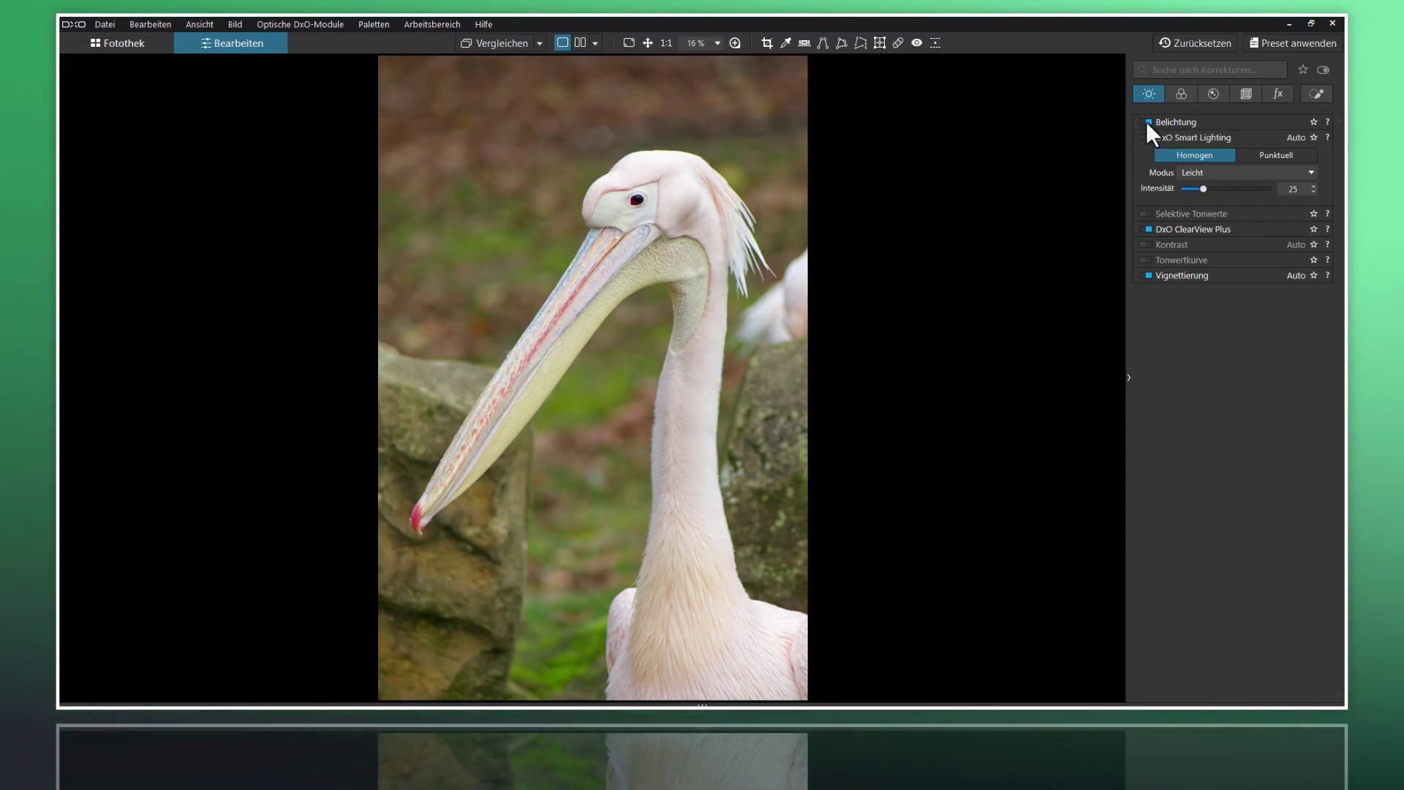
pyautogui.click(1147, 122)
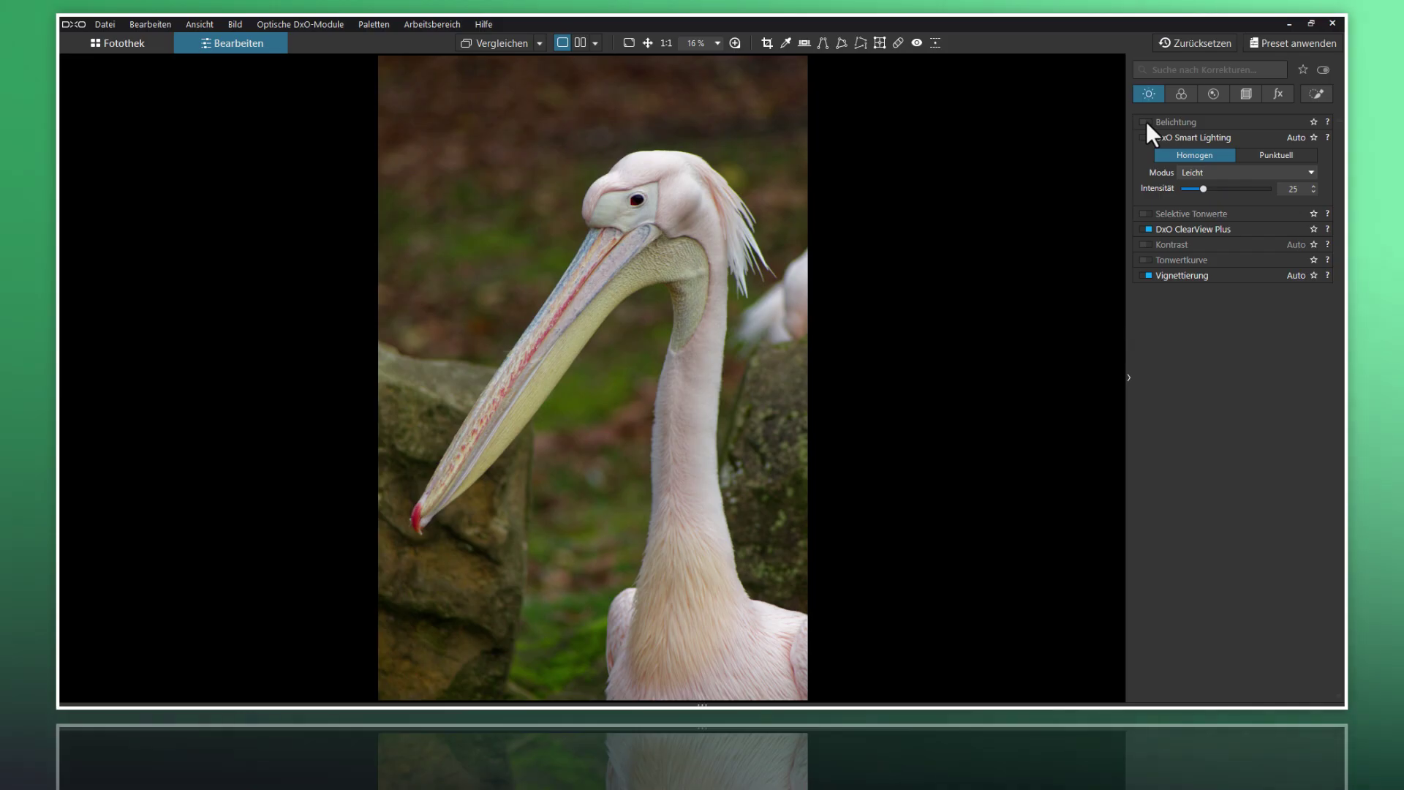
pyautogui.click(1147, 122)
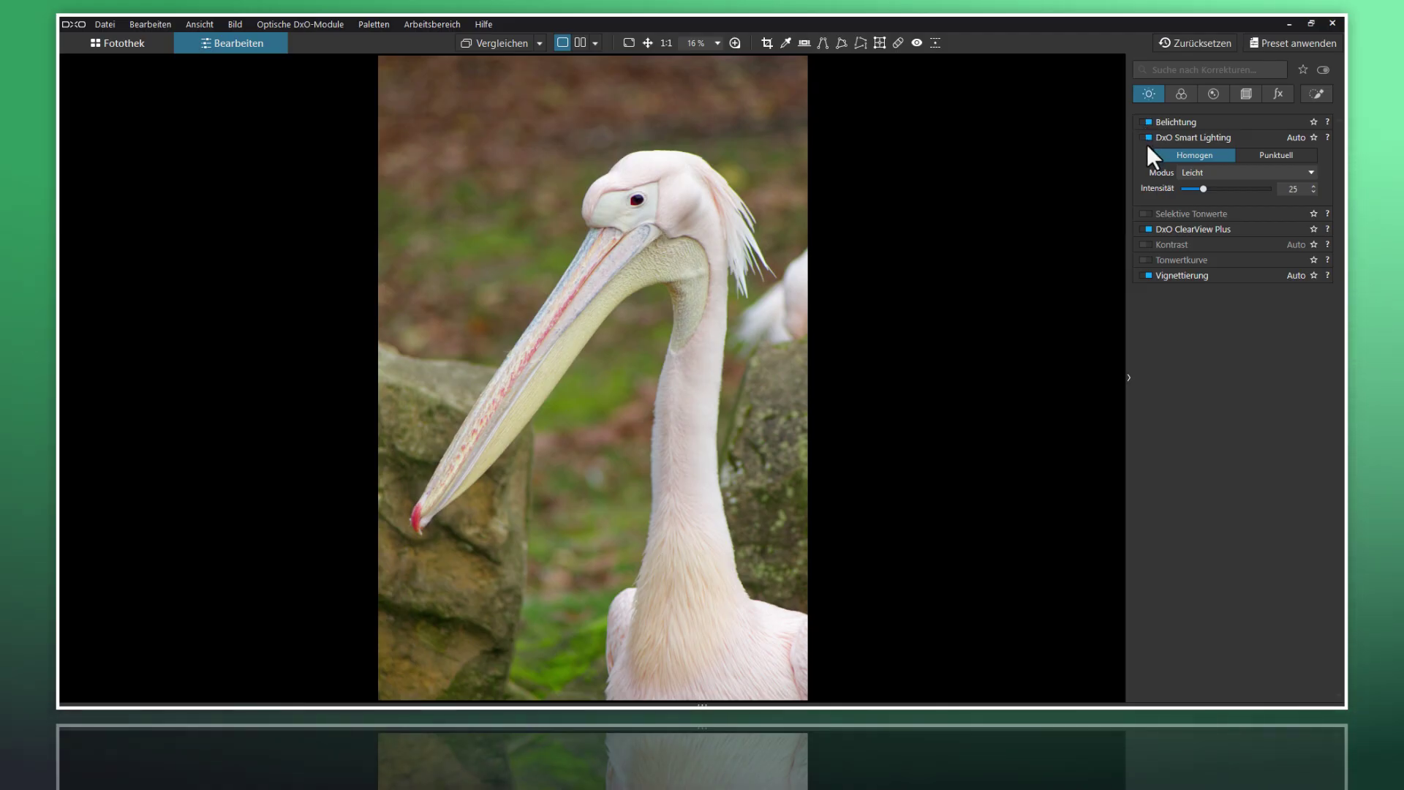
pyautogui.click(1145, 138)
pyautogui.click(1169, 142)
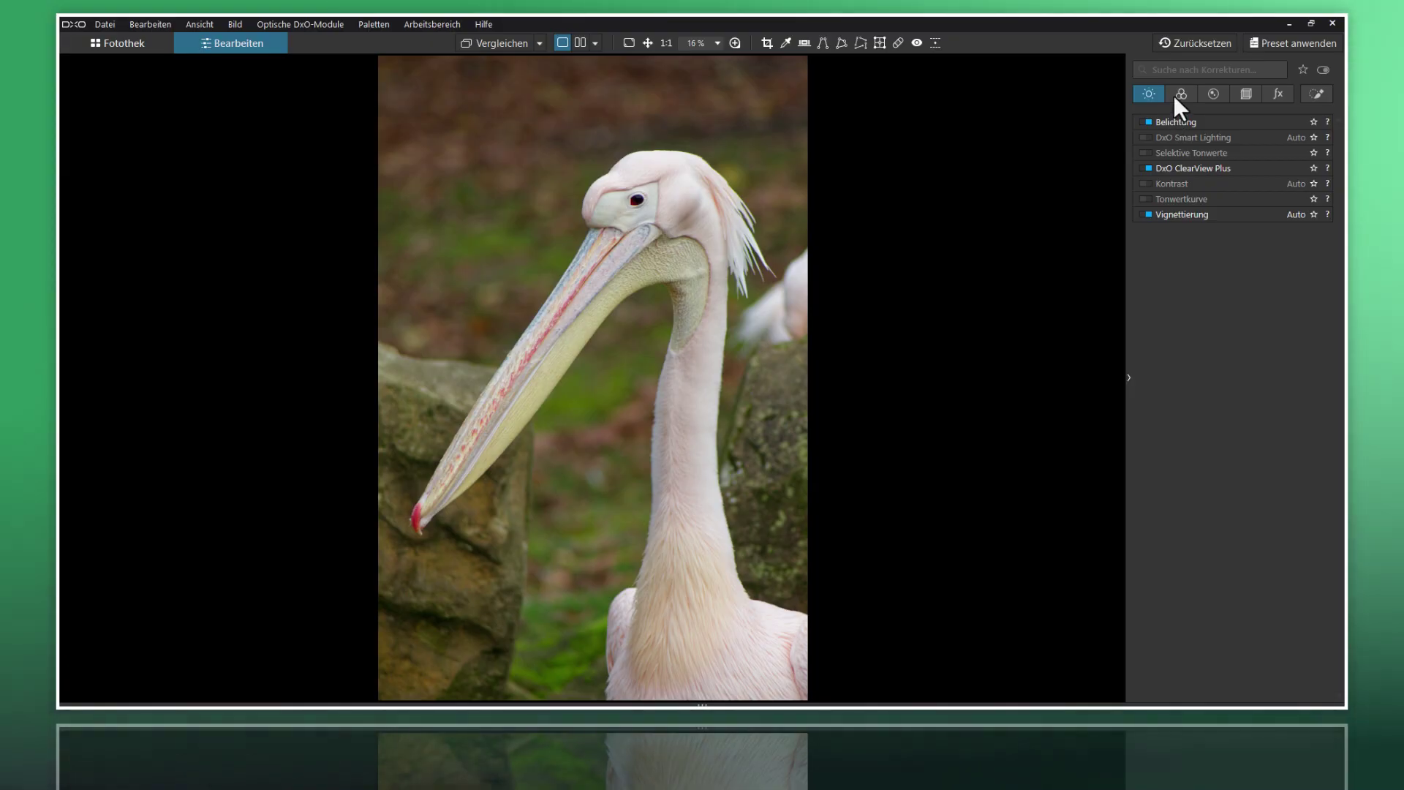
pyautogui.click(1181, 98)
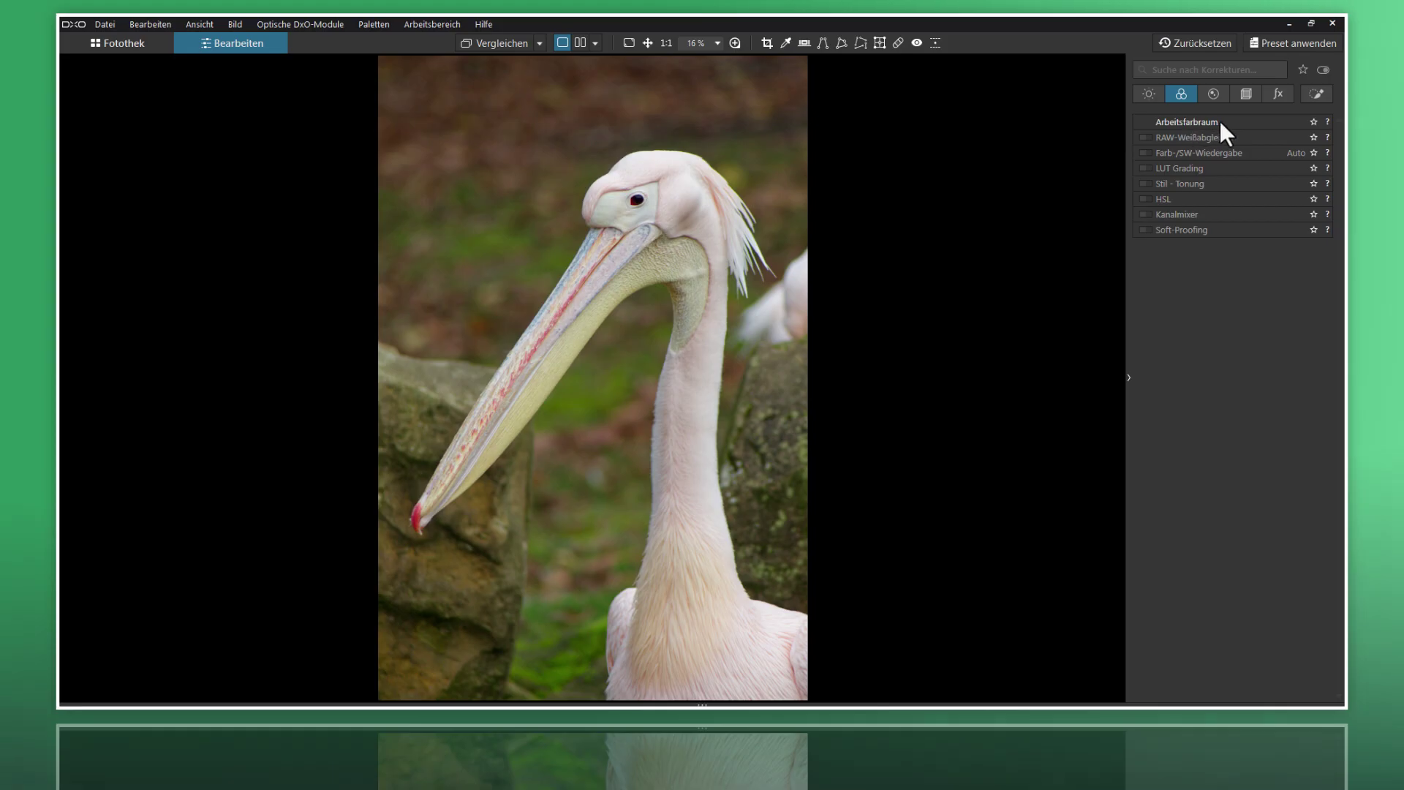
pyautogui.click(1146, 138)
pyautogui.click(1173, 139)
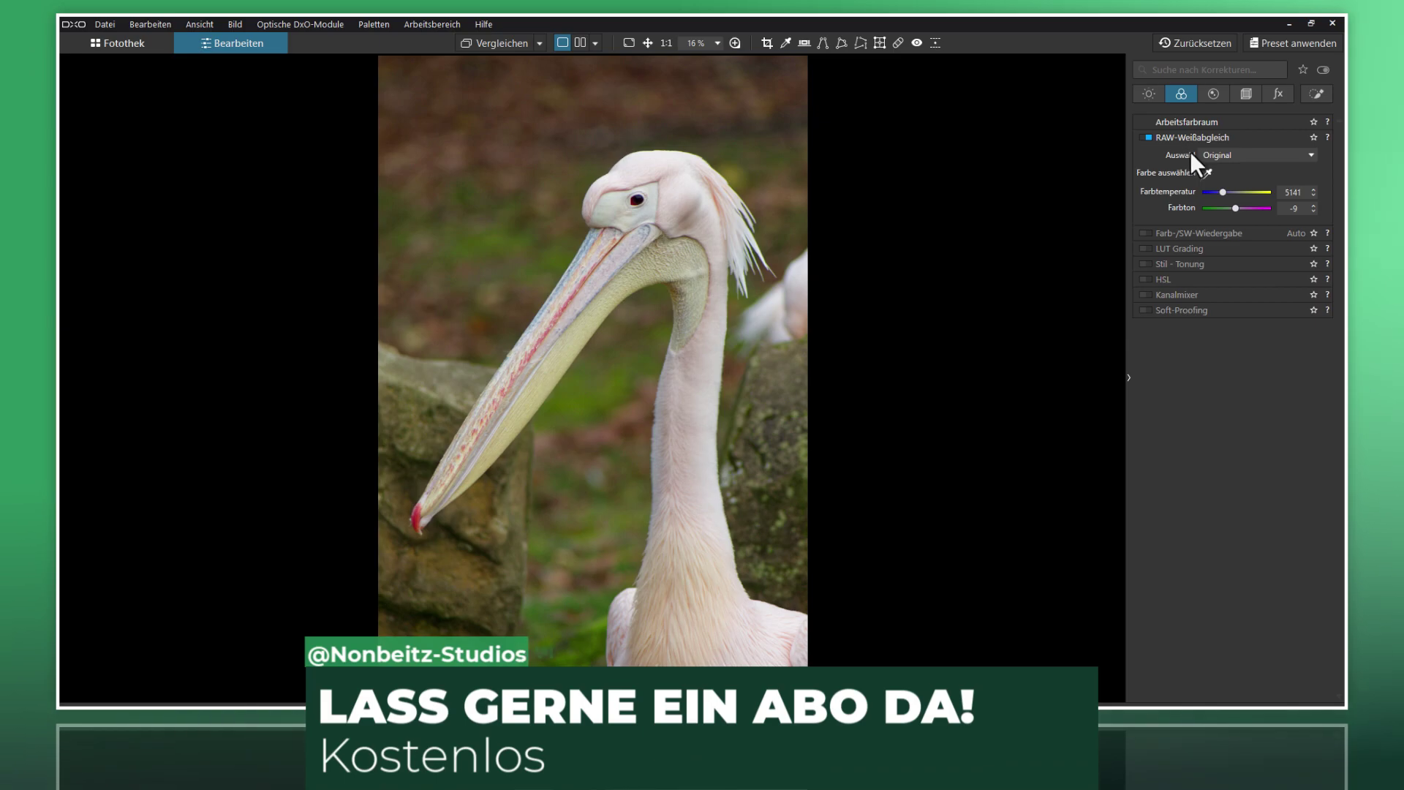
pyautogui.click(1230, 153)
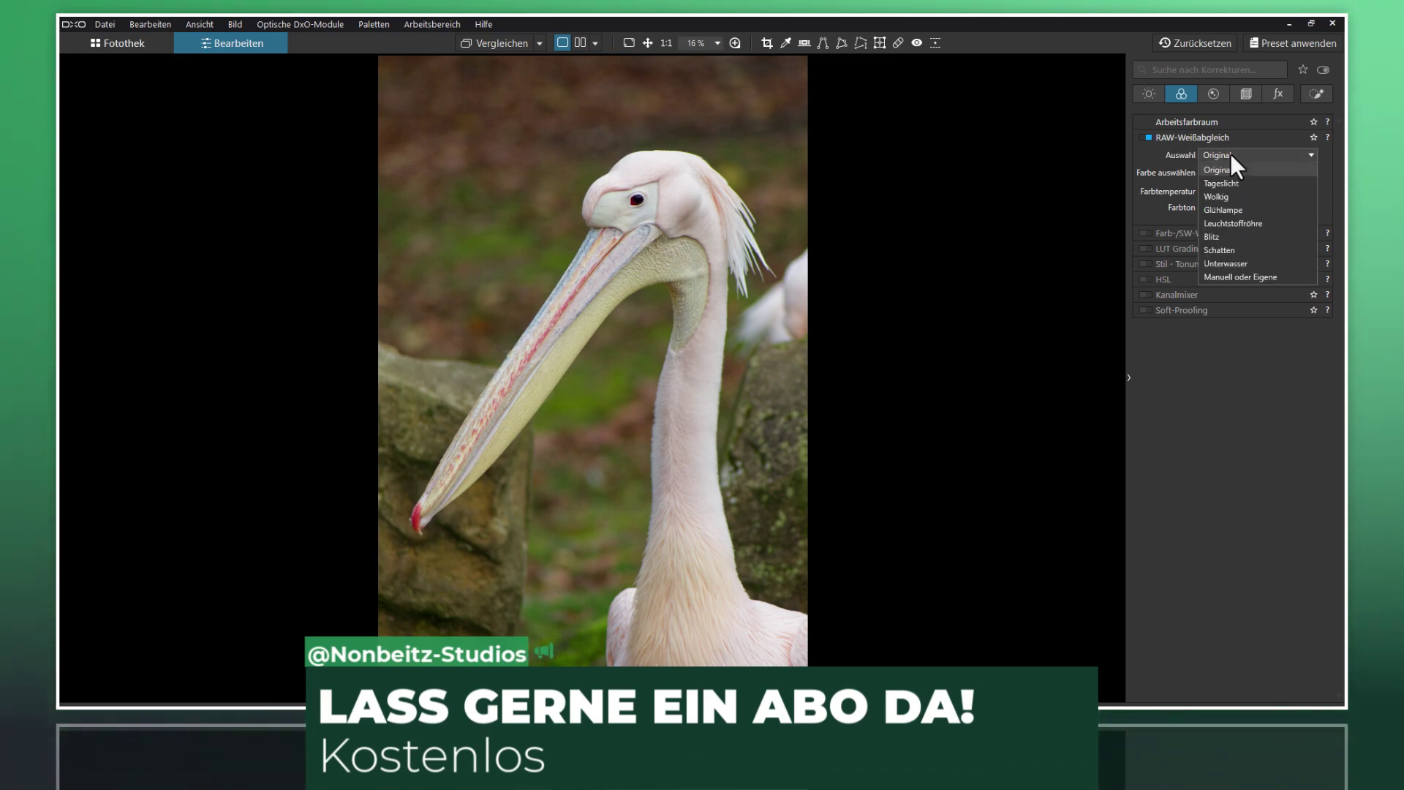
pyautogui.click(1239, 152)
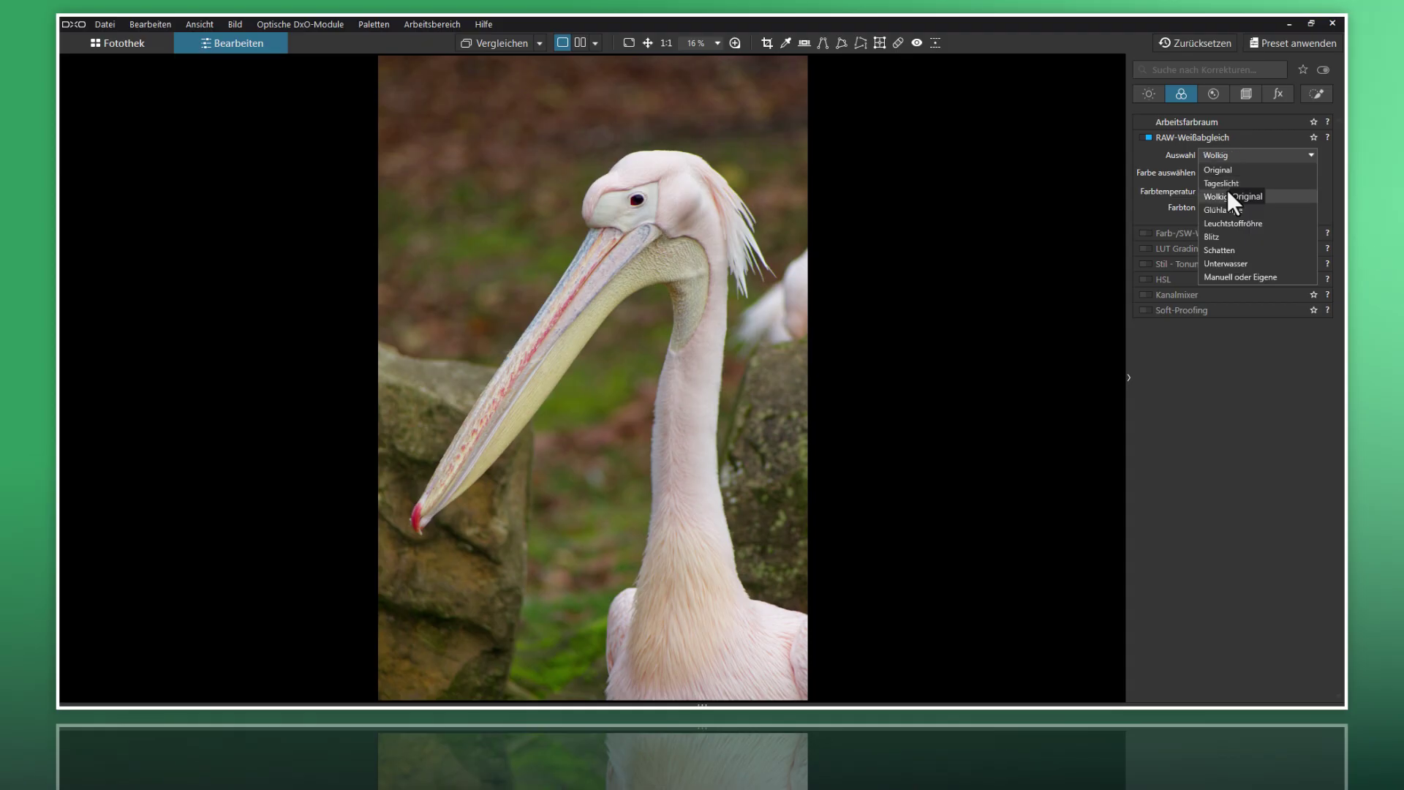
pyautogui.click(1221, 171)
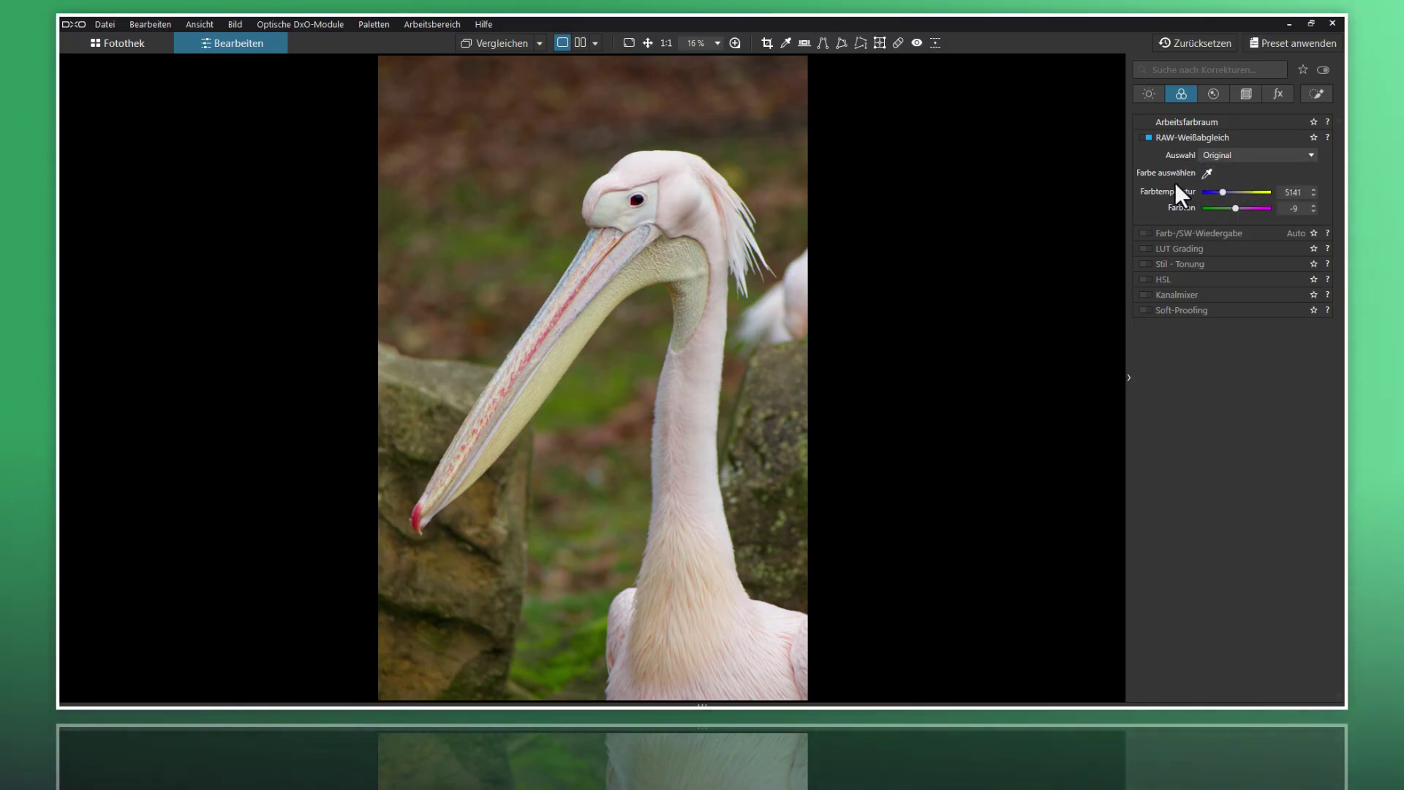
# - Sample white balance from the pelican's head with the eyedropper, reaching 4977 and tint 9
pyautogui.click(1209, 176)
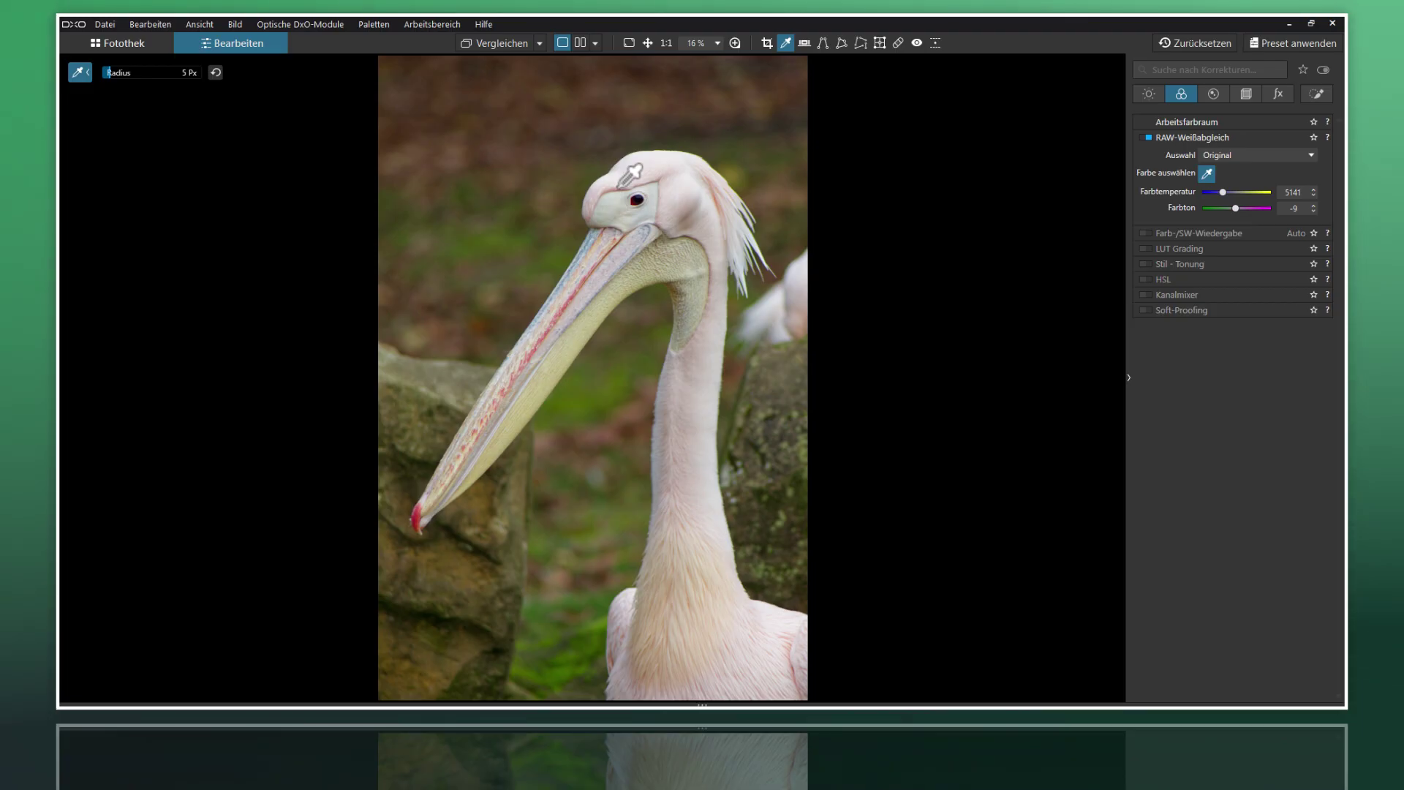
pyautogui.click(622, 184)
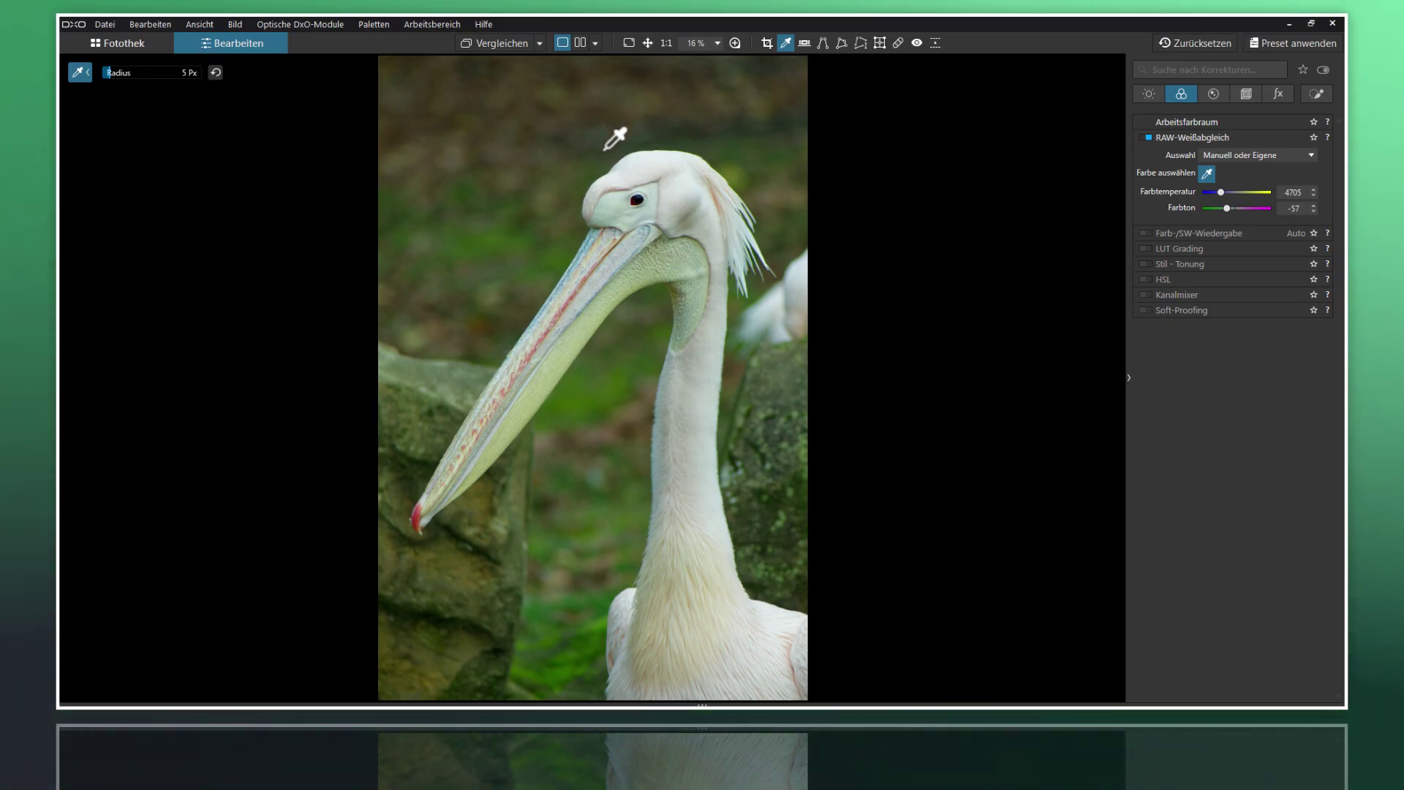
pyautogui.click(604, 152)
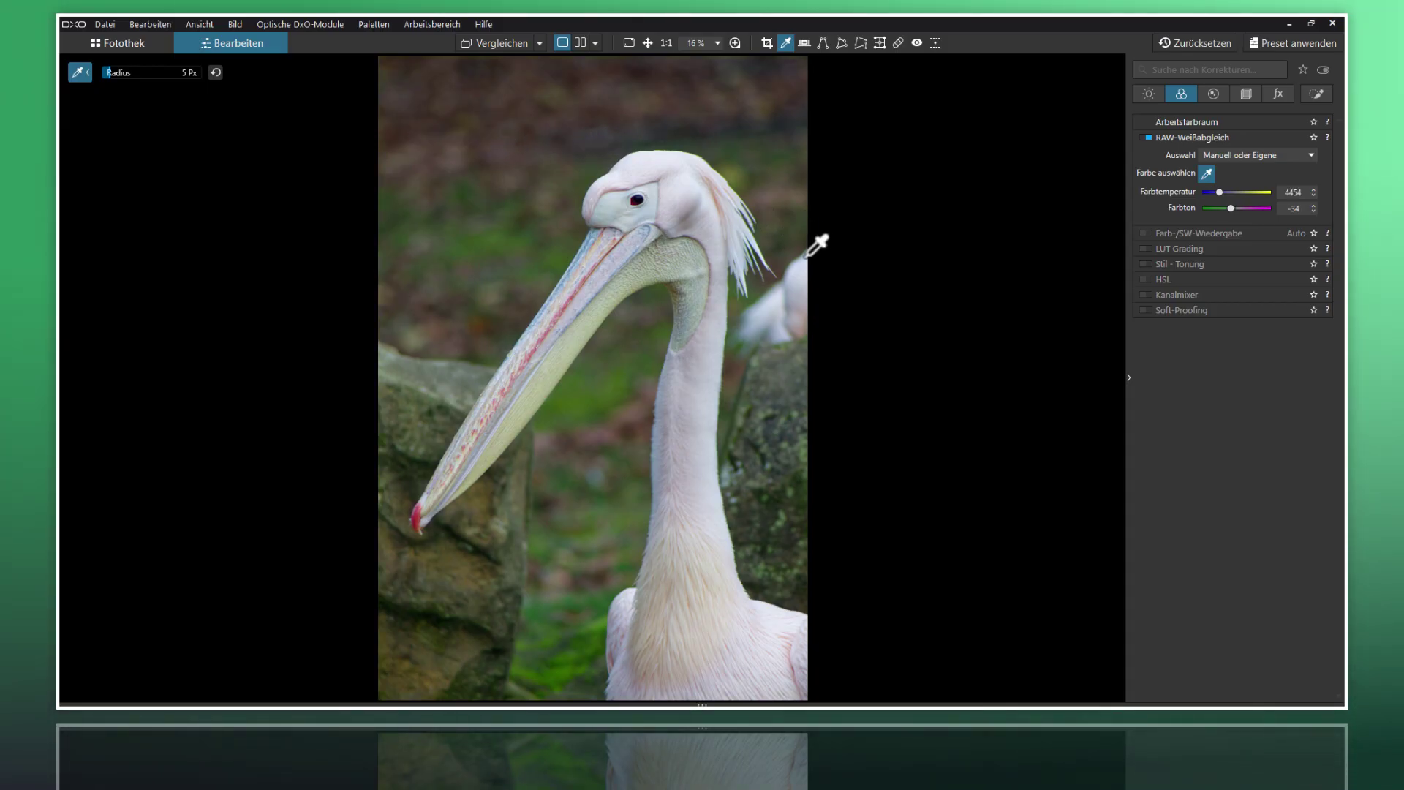
pyautogui.click(744, 267)
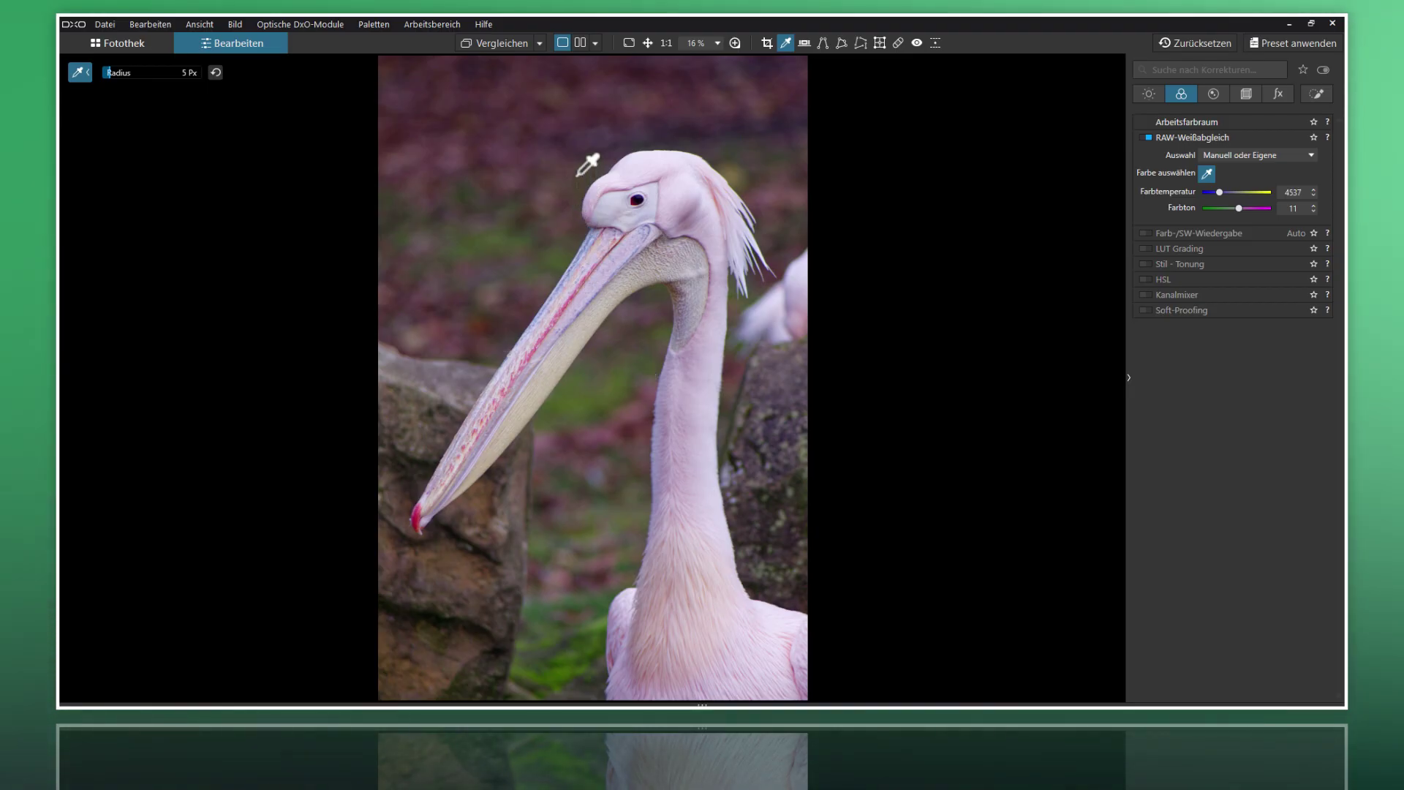
pyautogui.click(650, 156)
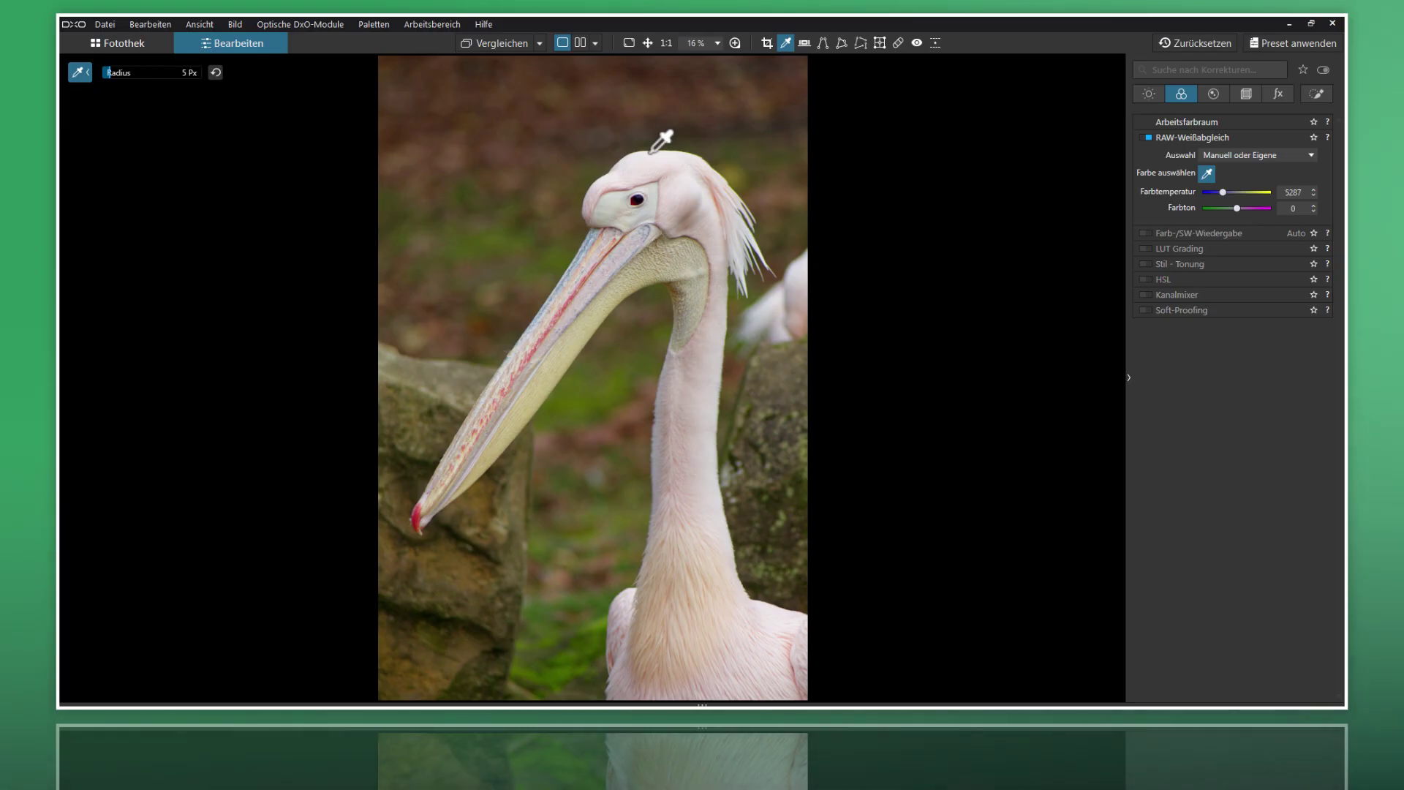
pyautogui.click(650, 155)
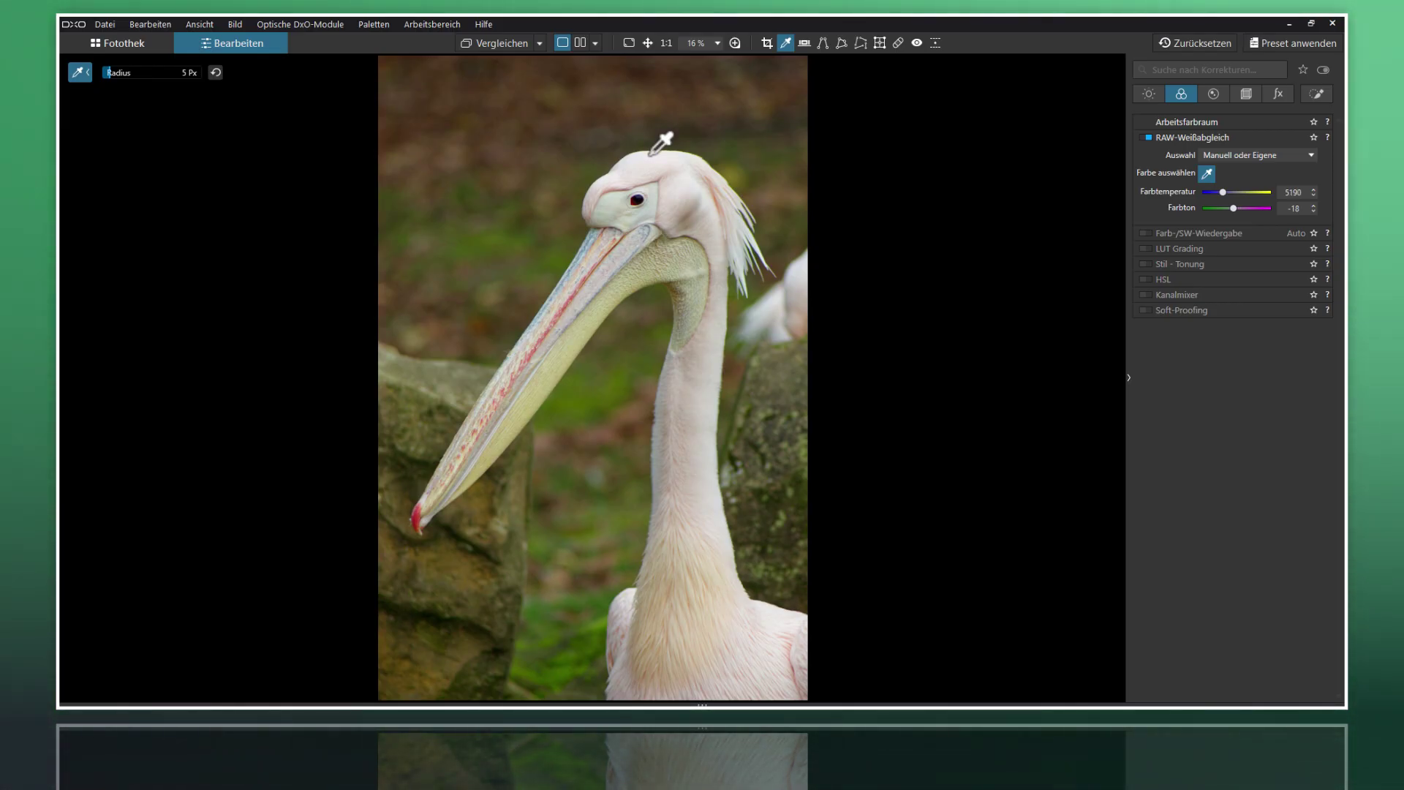
pyautogui.click(651, 153)
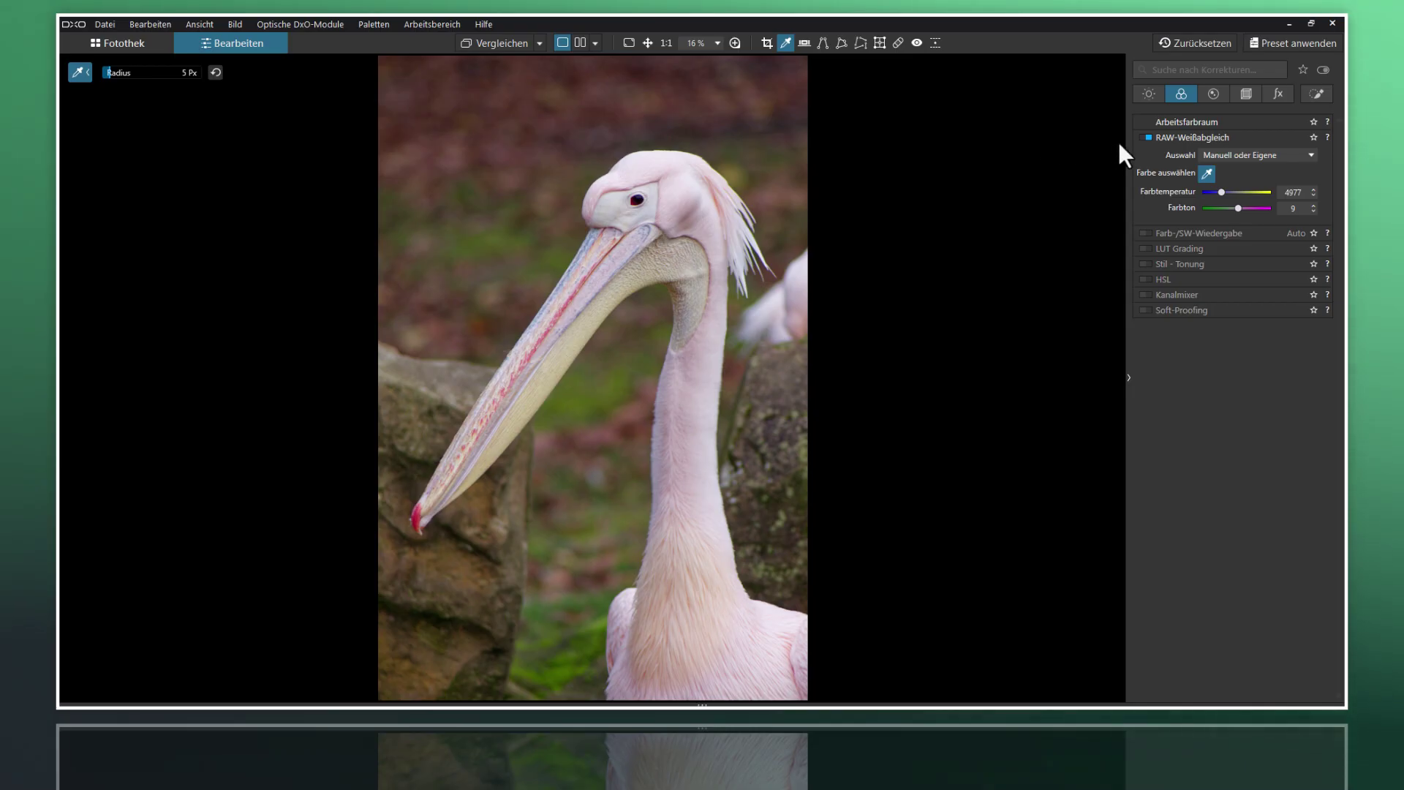
pyautogui.press('Escape')
pyautogui.click(1207, 174)
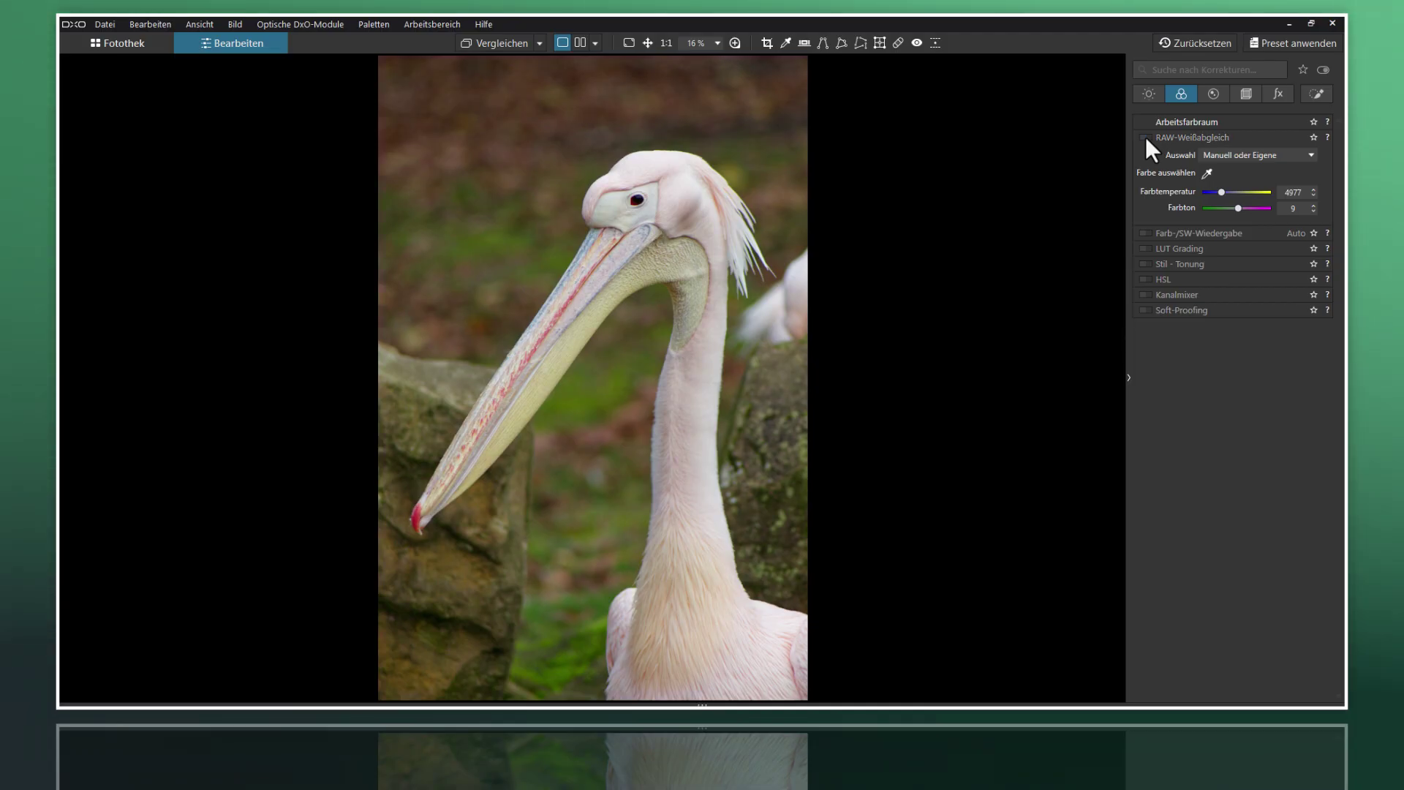
# - Toggle RAW-Weißabgleich off and back on, then enable Farb-/SW-Wiedergabe and show its settings
pyautogui.click(1145, 138)
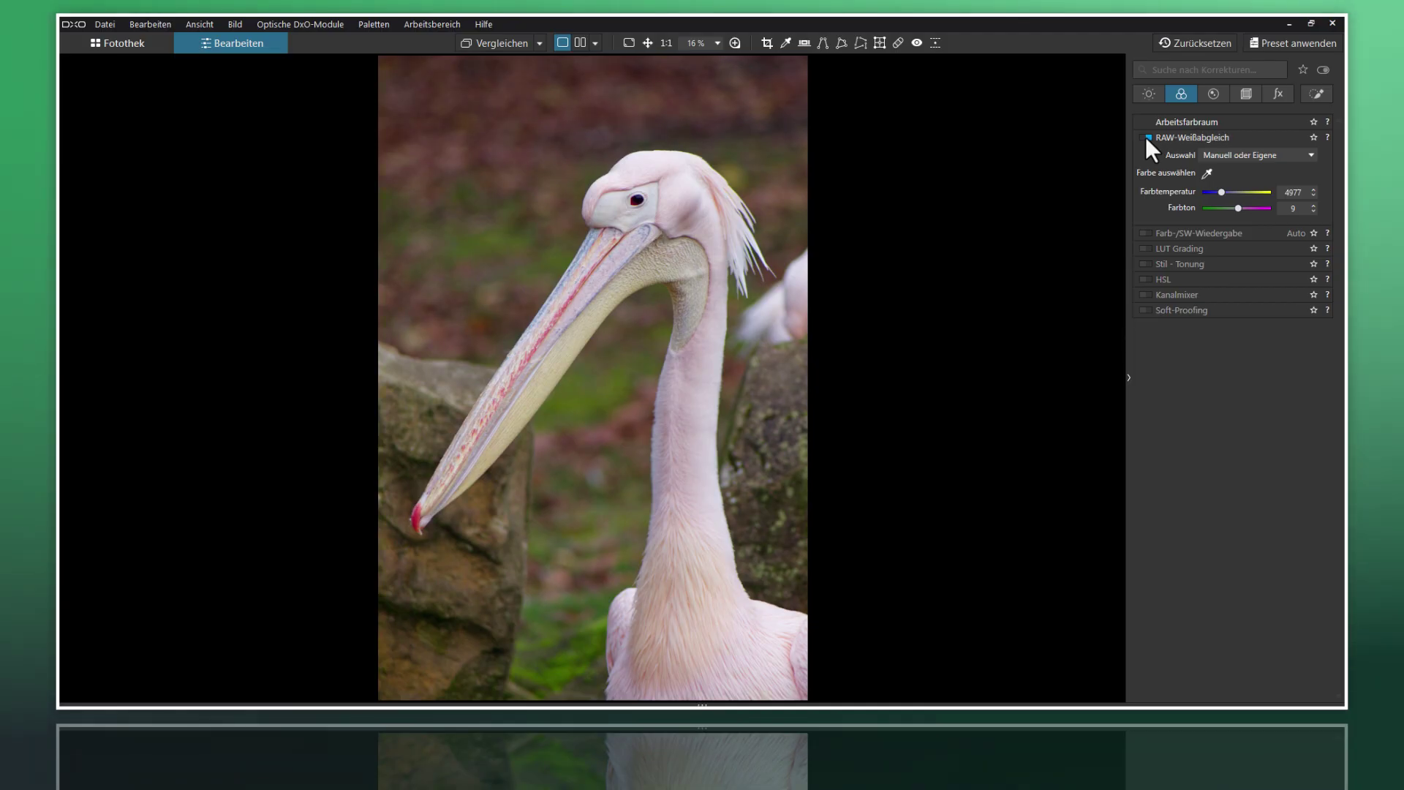
pyautogui.click(1146, 138)
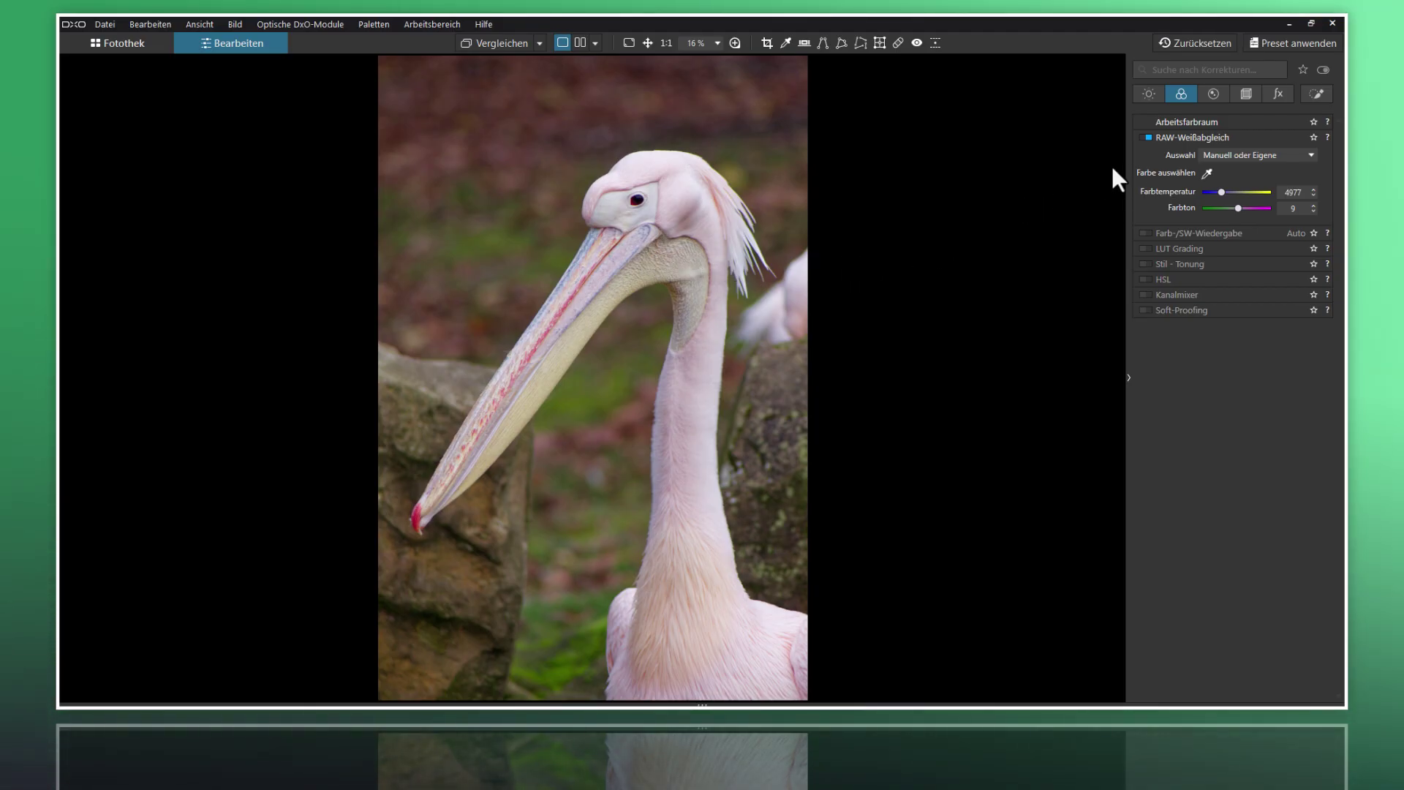
pyautogui.click(1170, 137)
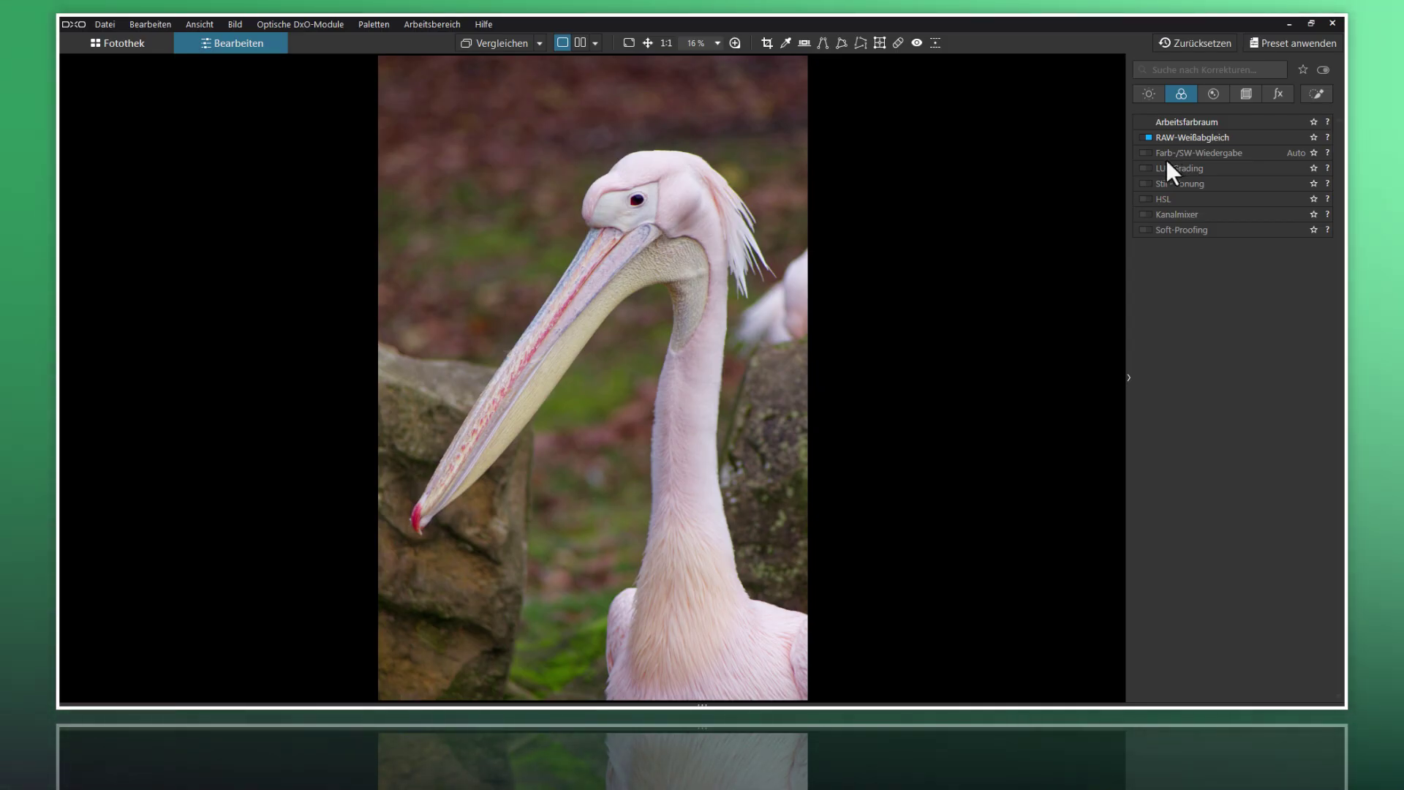
pyautogui.click(1146, 153)
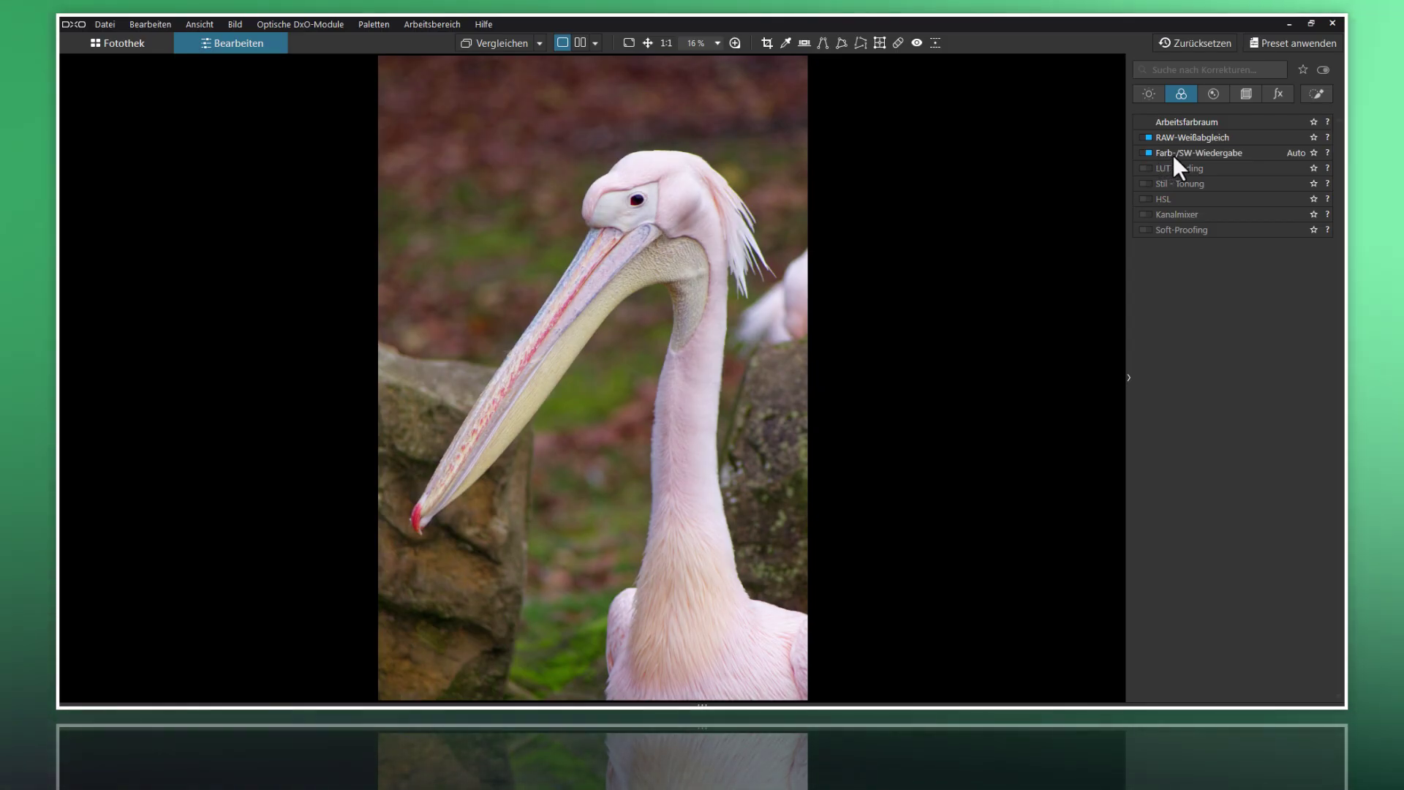
pyautogui.click(1221, 155)
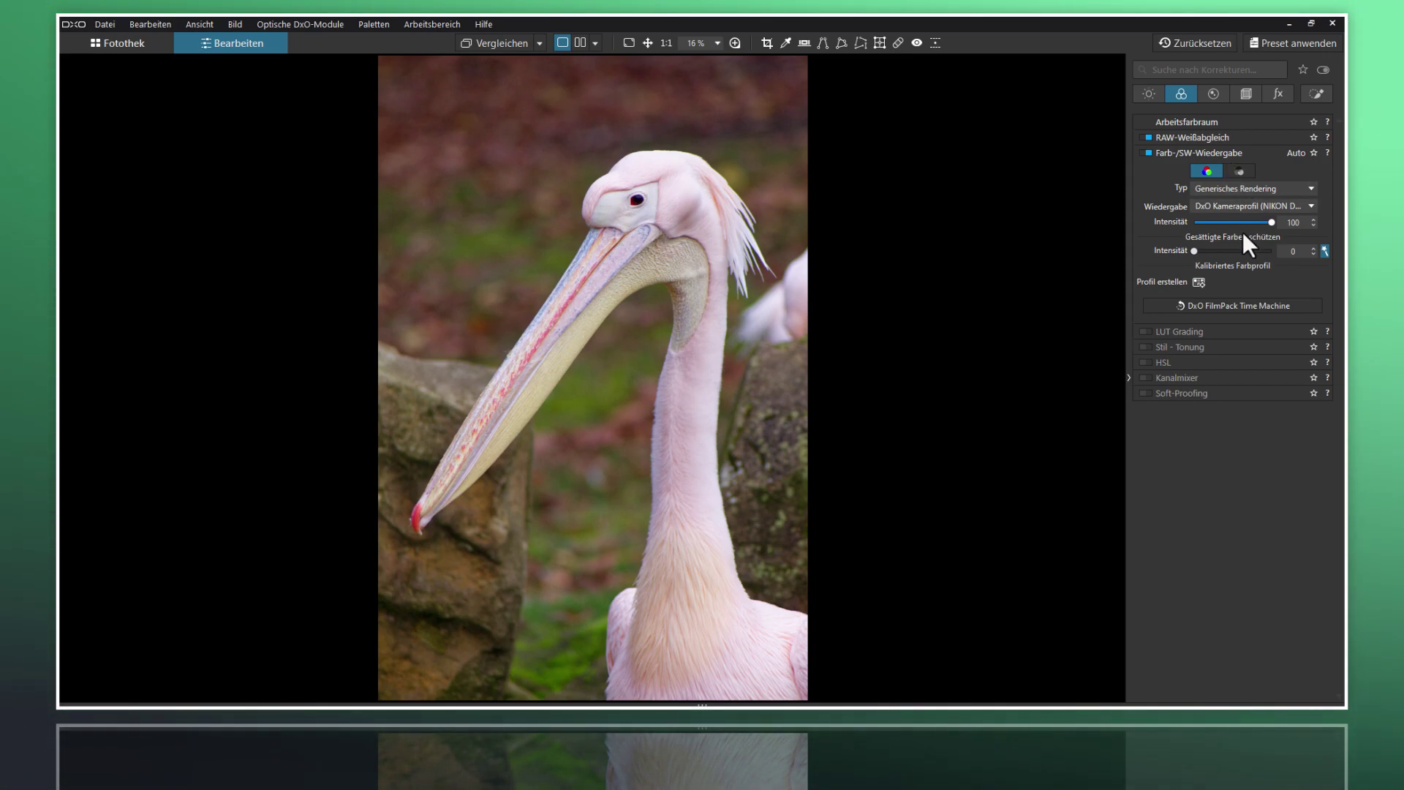
pyautogui.click(1196, 252)
pyautogui.moveTo(1237, 252); pyautogui.dragTo(1192, 250)
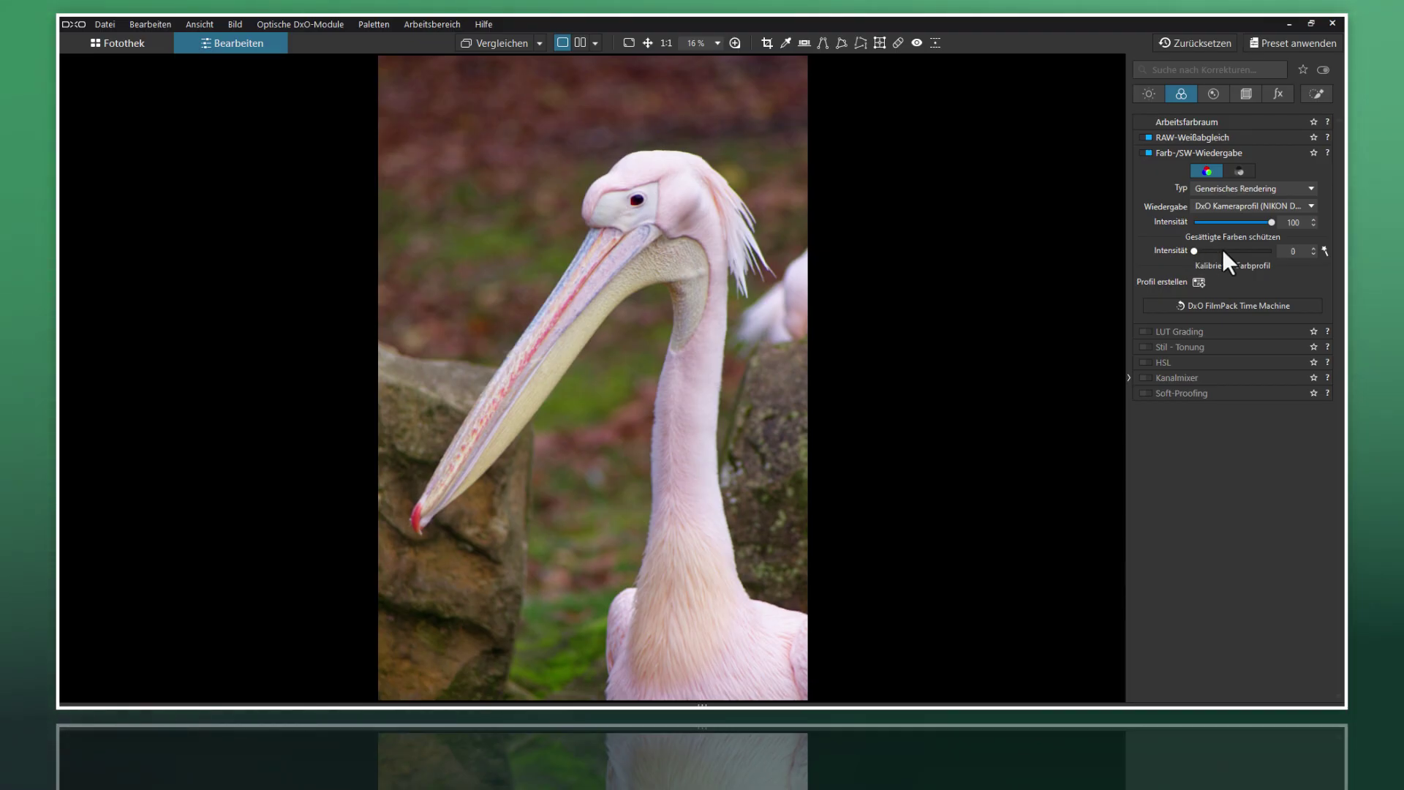
pyautogui.click(1324, 250)
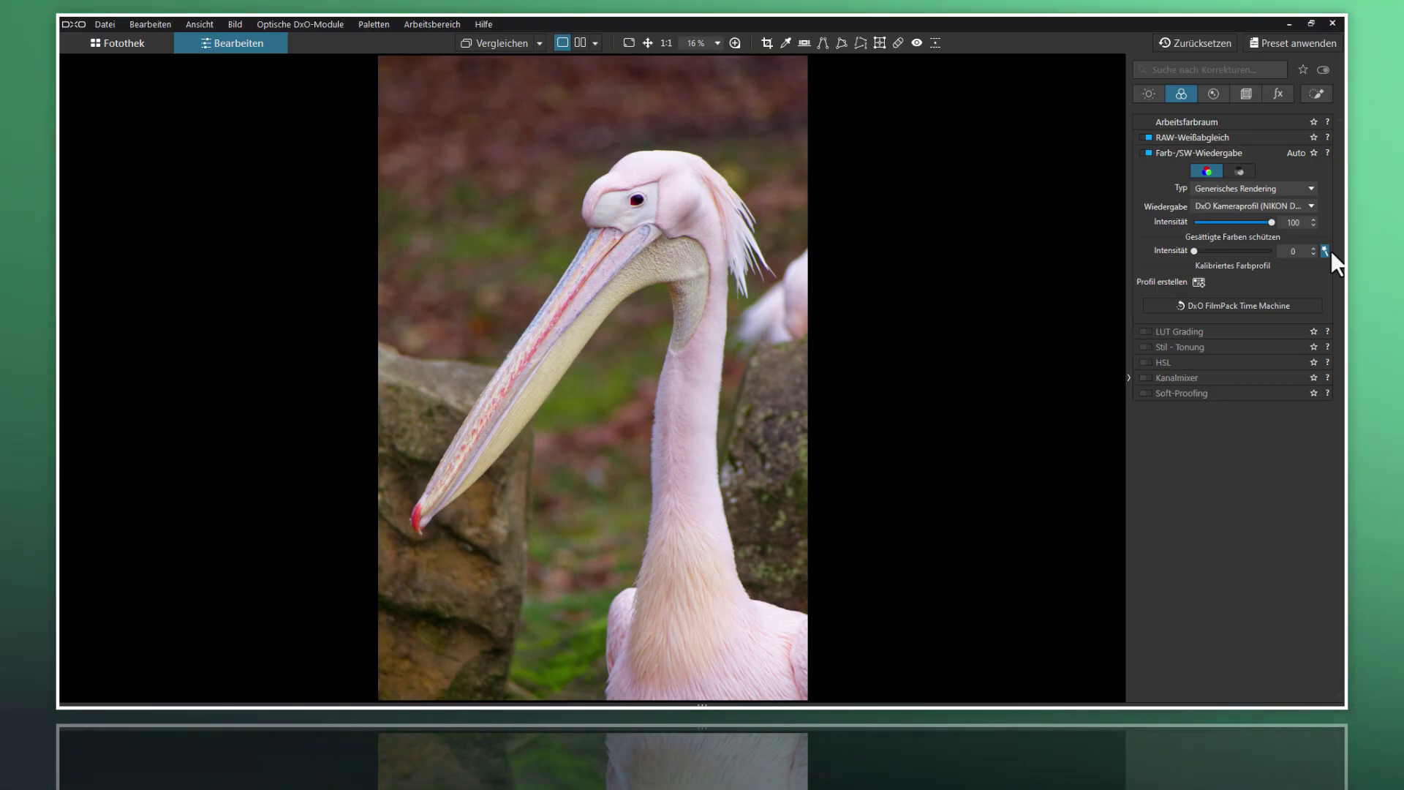
pyautogui.click(1326, 252)
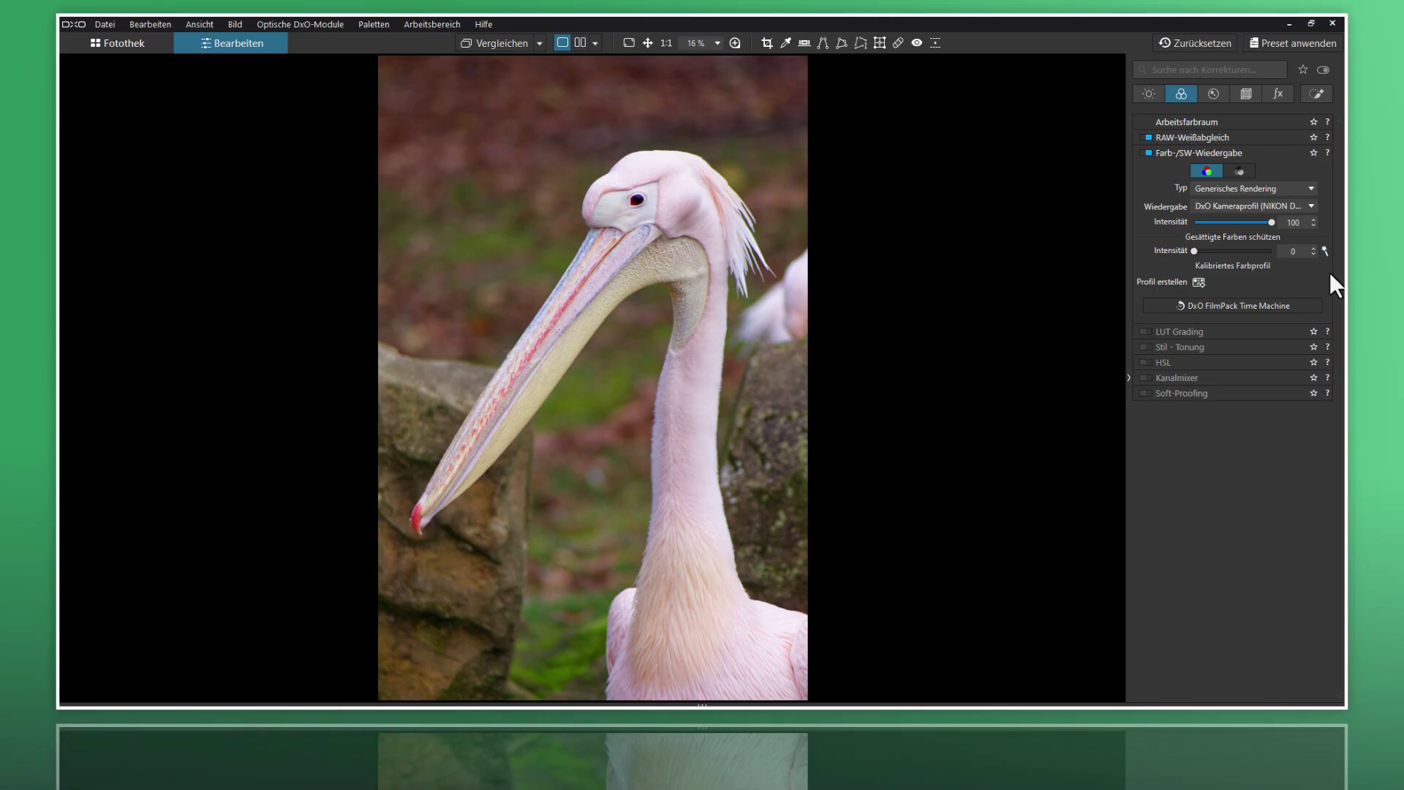
pyautogui.click(1325, 250)
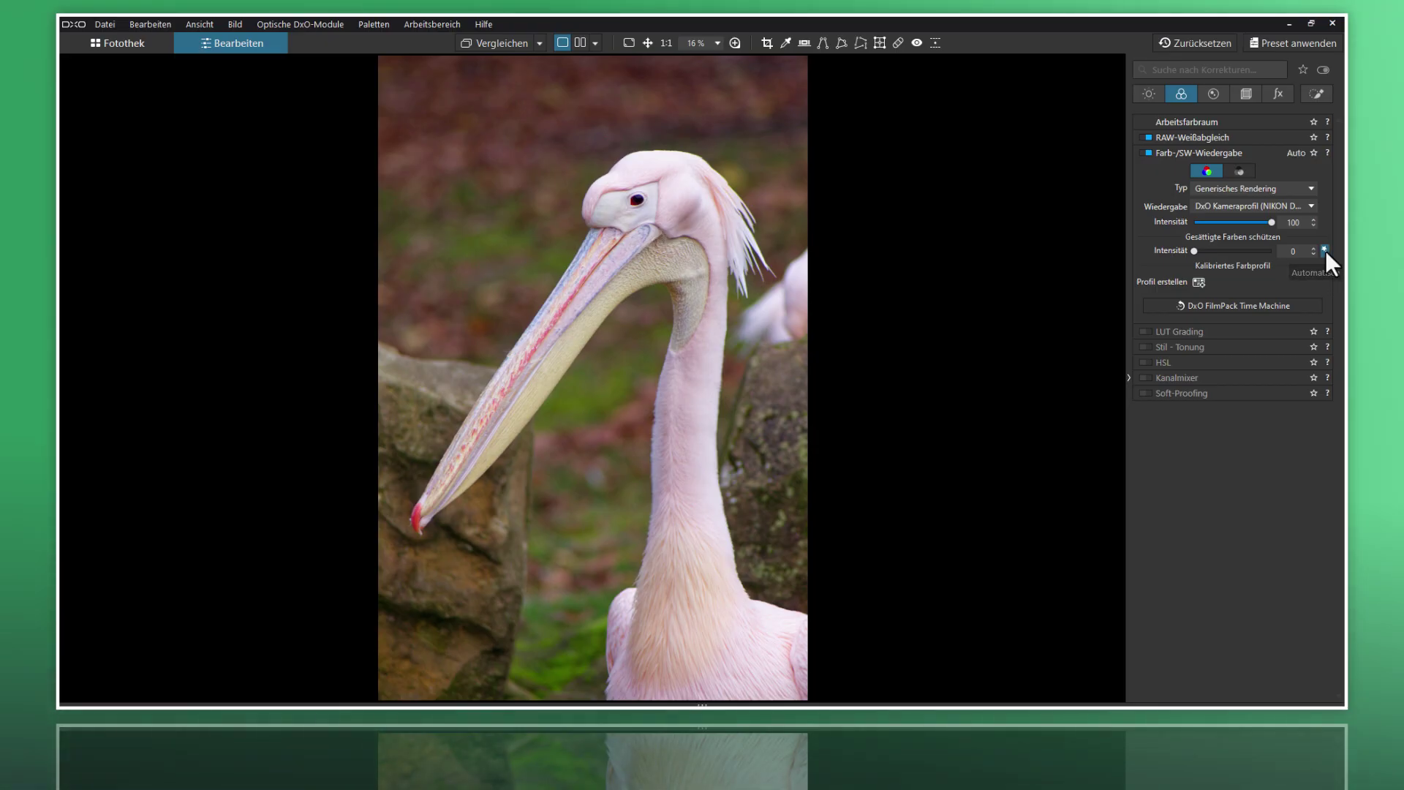
pyautogui.click(1148, 153)
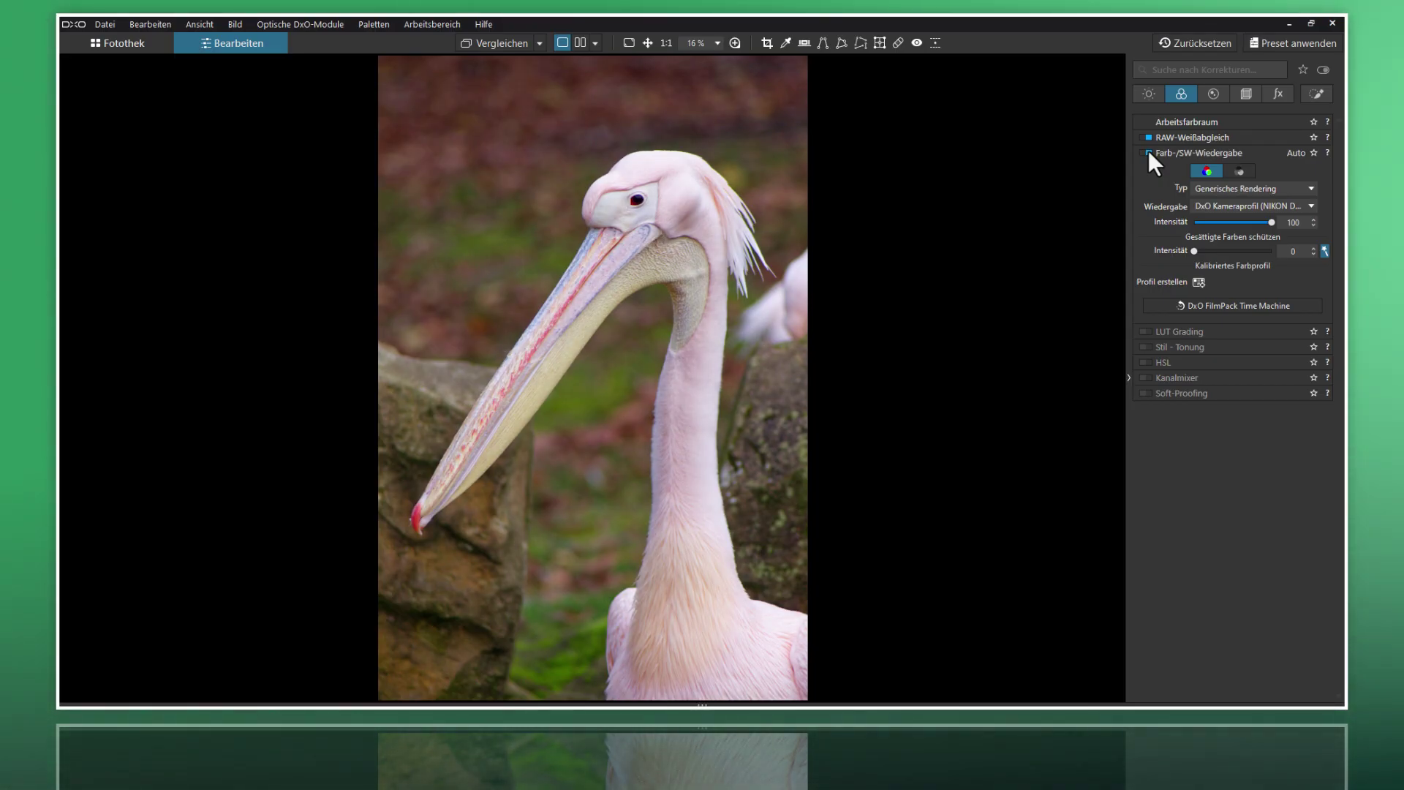
pyautogui.click(1148, 151)
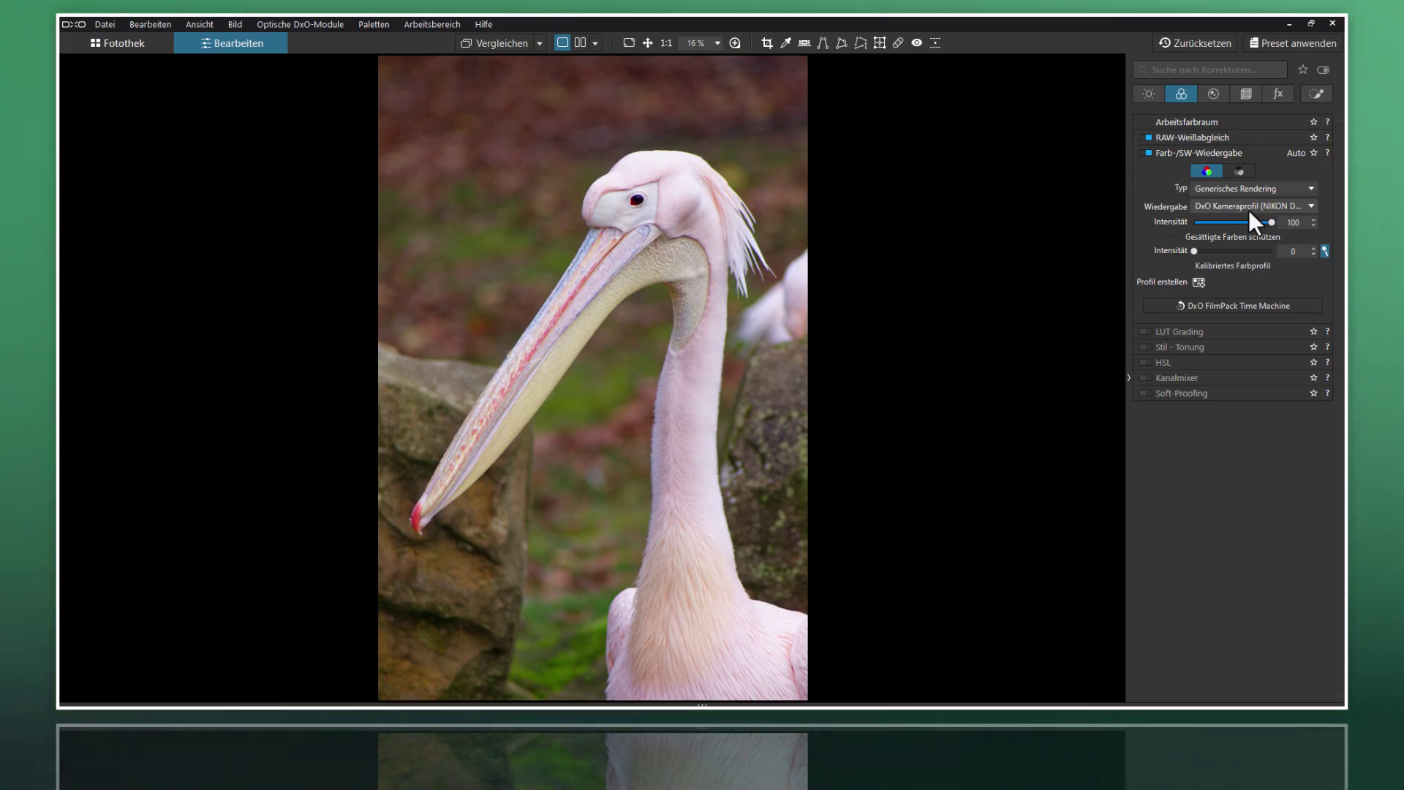
pyautogui.click(1253, 191)
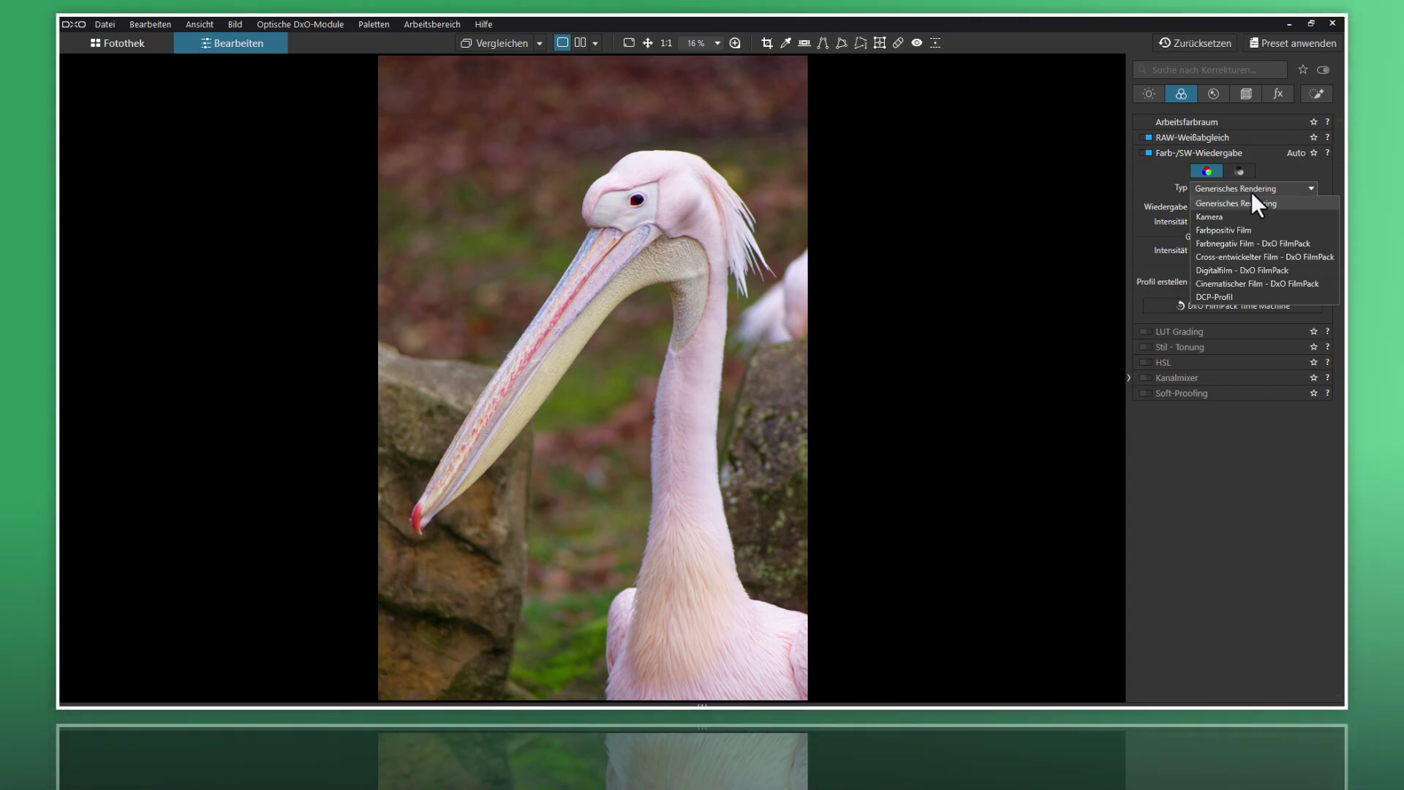
pyautogui.click(1250, 216)
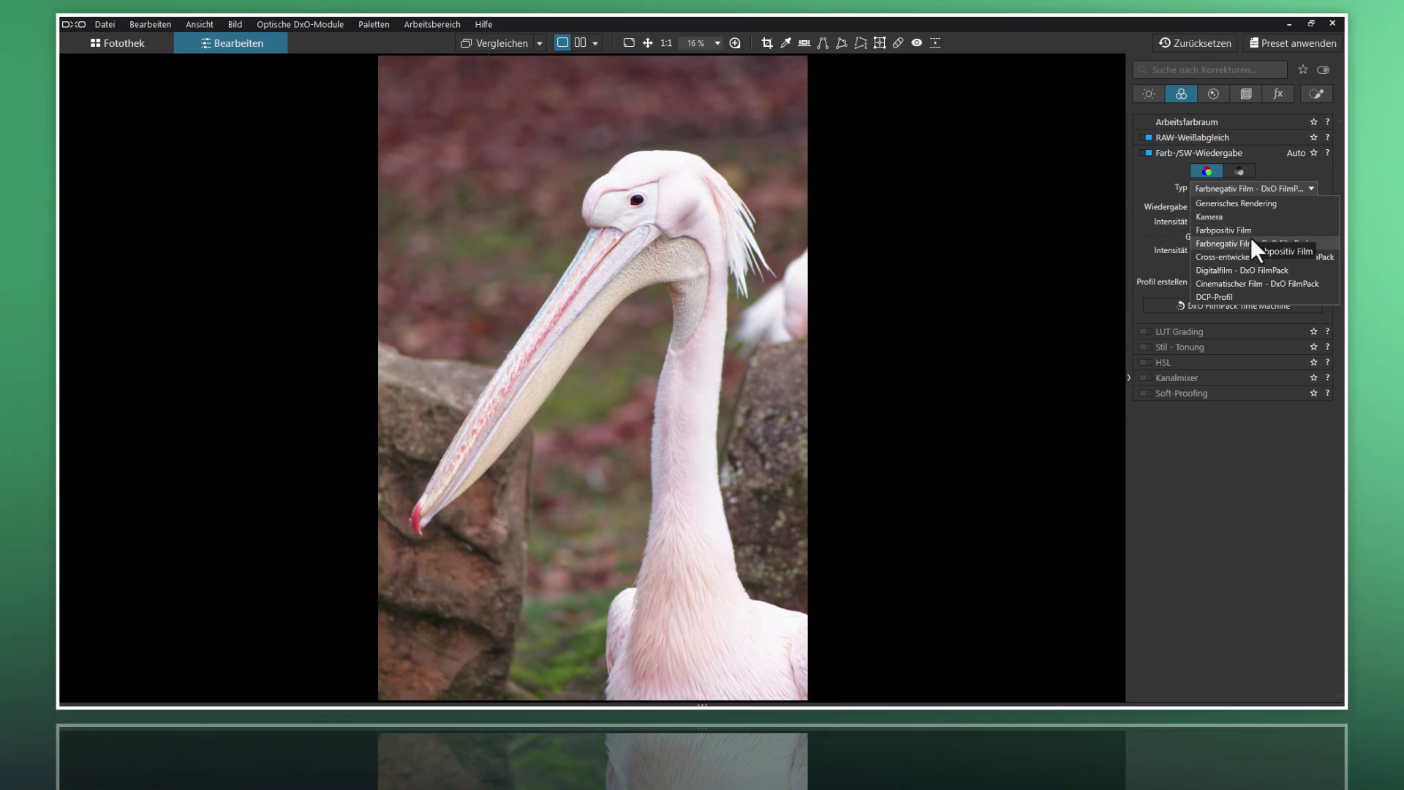
pyautogui.click(1249, 207)
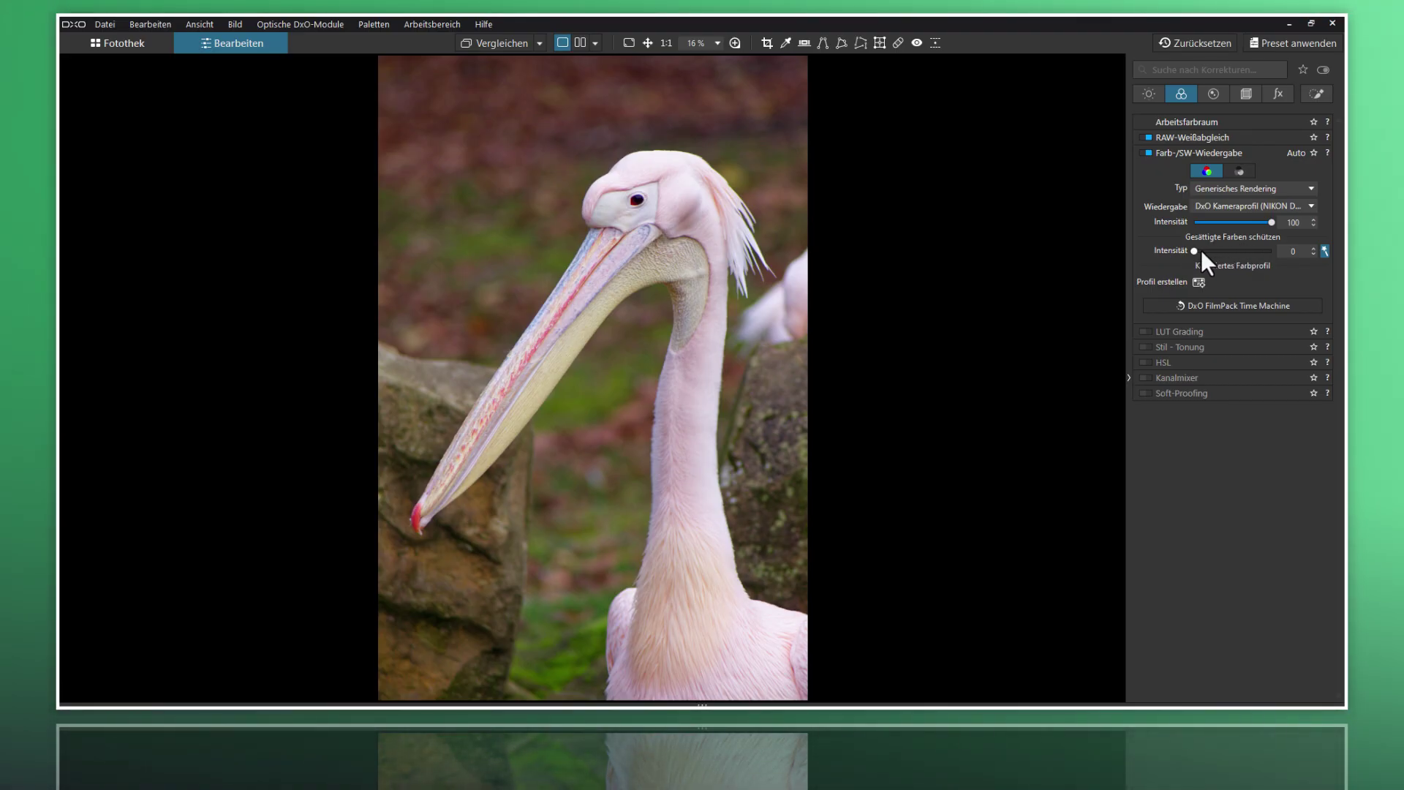
# - Set the Gesättigte Farben schützen Intensität slider to 29
pyautogui.moveTo(1196, 251); pyautogui.dragTo(1217, 252)
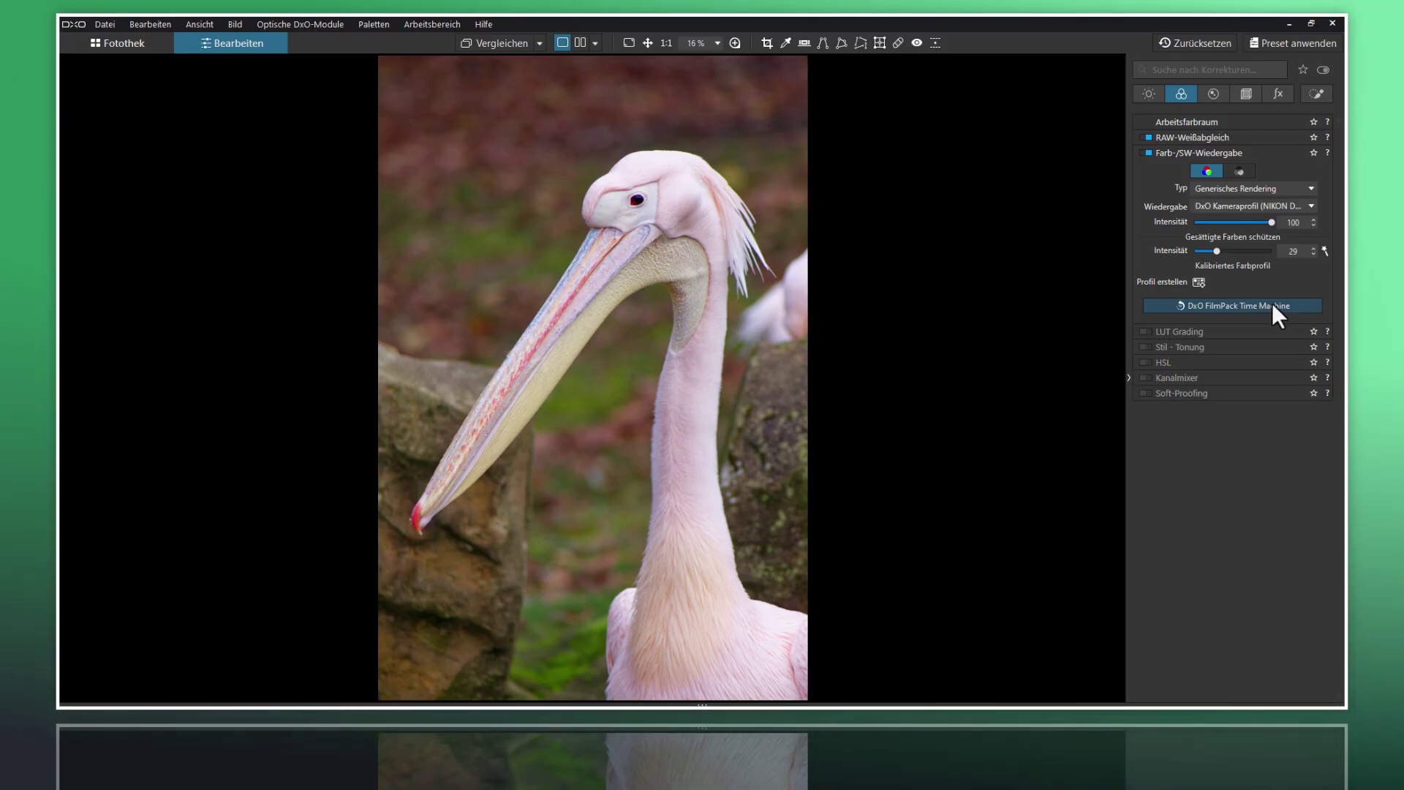
# - Open the FilmPack Time Machine and browse the 1990-94 era's example photos
pyautogui.click(1271, 303)
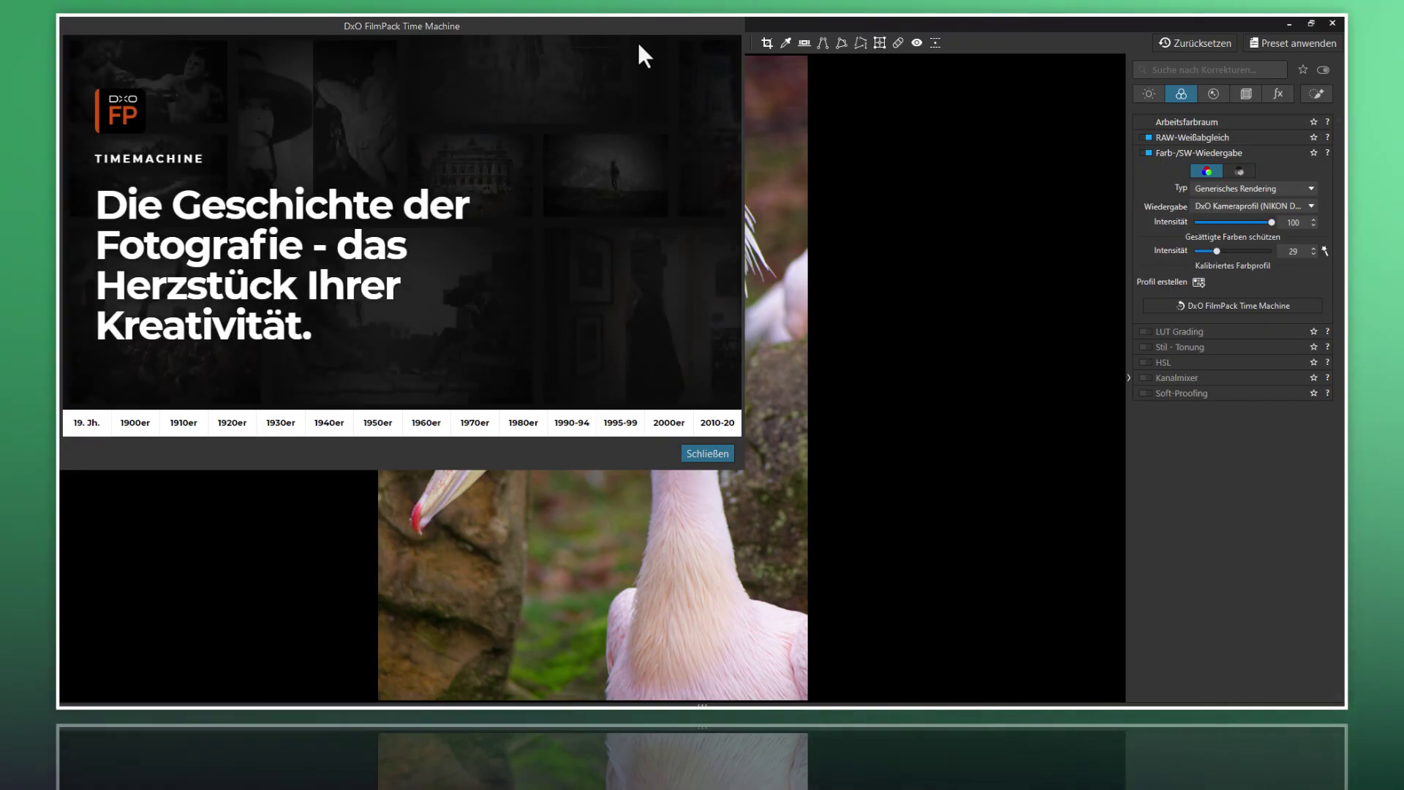
pyautogui.moveTo(594, 25)
pyautogui.mouseDown()
pyautogui.moveTo(758, 133)
pyautogui.moveTo(1121, 122)
pyautogui.moveTo(787, 111)
pyautogui.mouseUp()
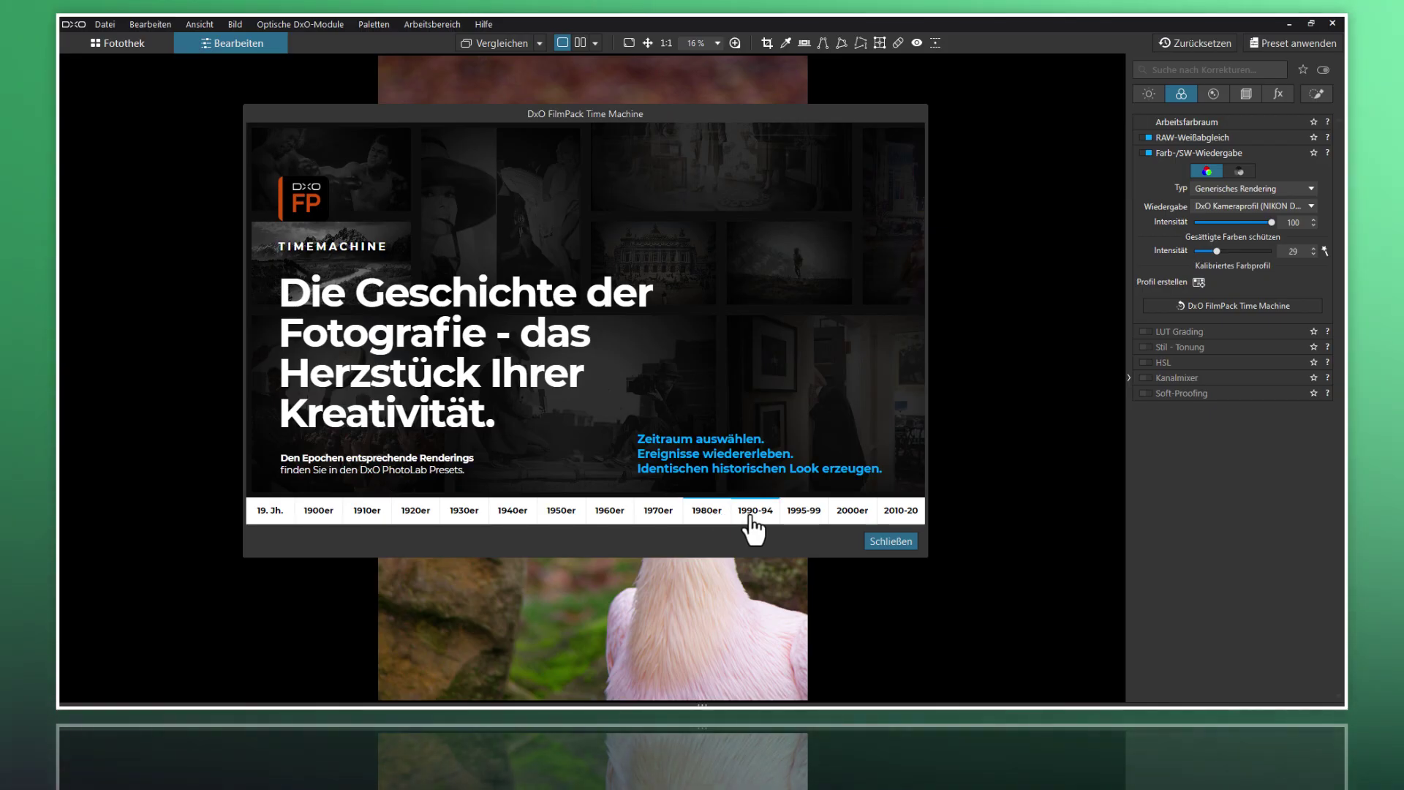
pyautogui.click(752, 512)
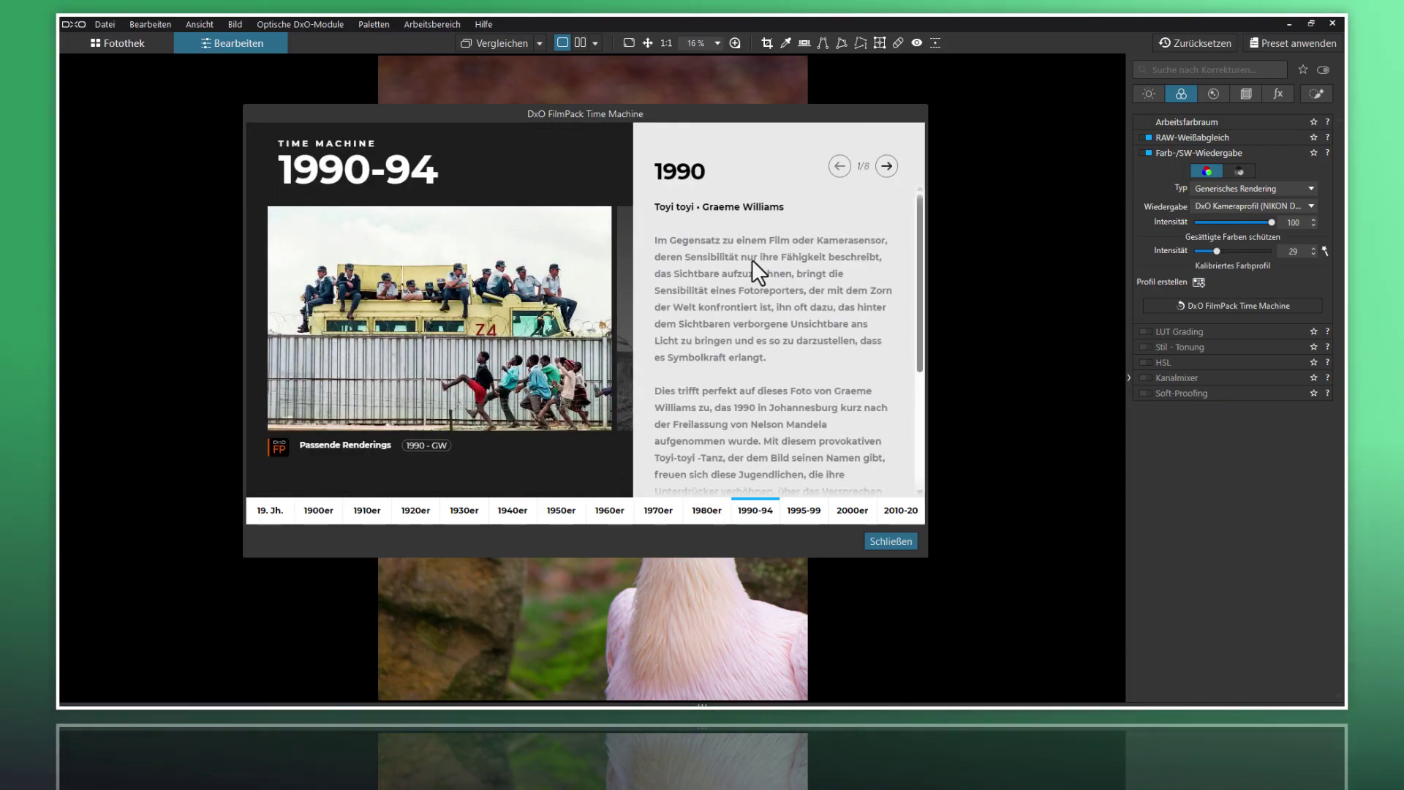
pyautogui.moveTo(717, 109); pyautogui.dragTo(737, 89)
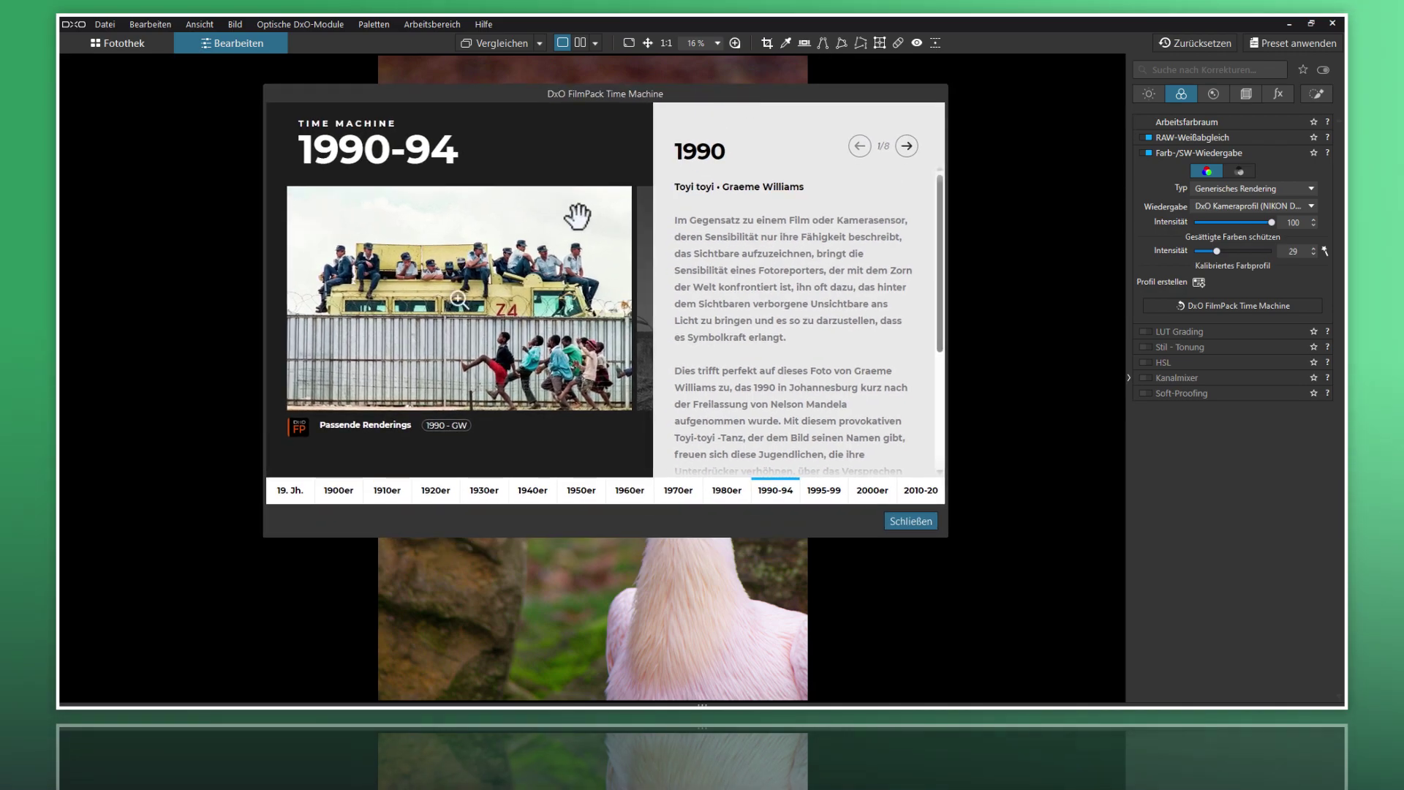
pyautogui.moveTo(502, 316); pyautogui.dragTo(353, 299)
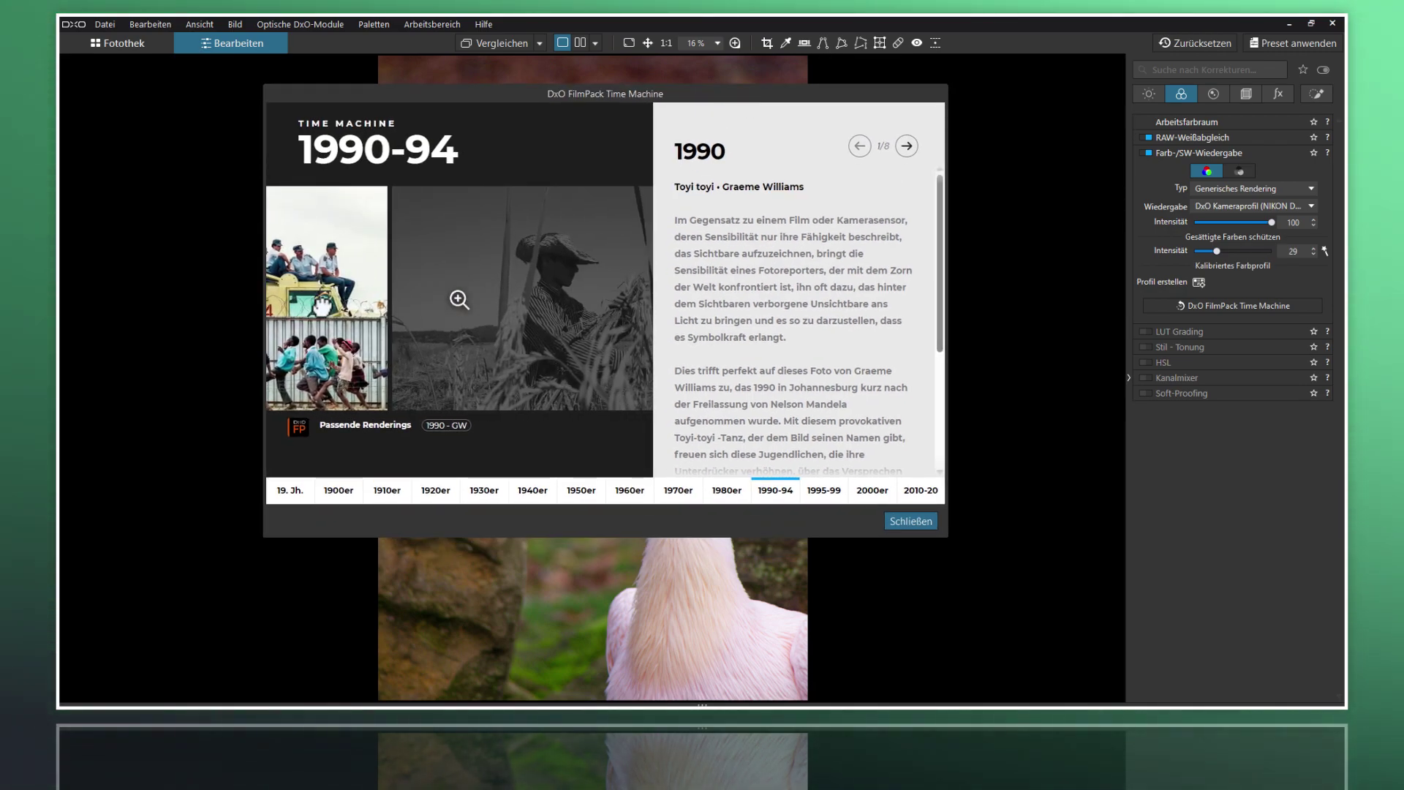
pyautogui.moveTo(508, 358); pyautogui.dragTo(618, 338)
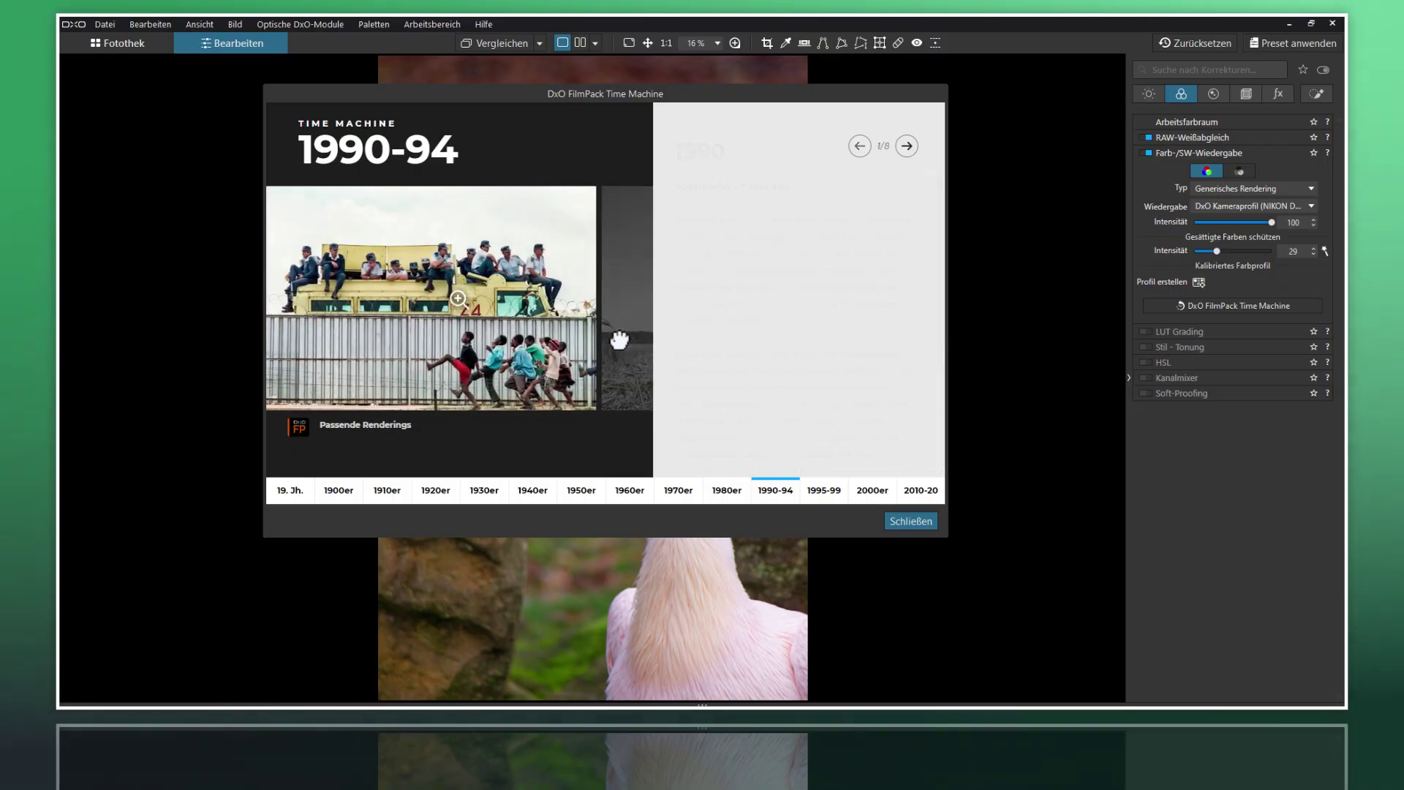
pyautogui.click(427, 285)
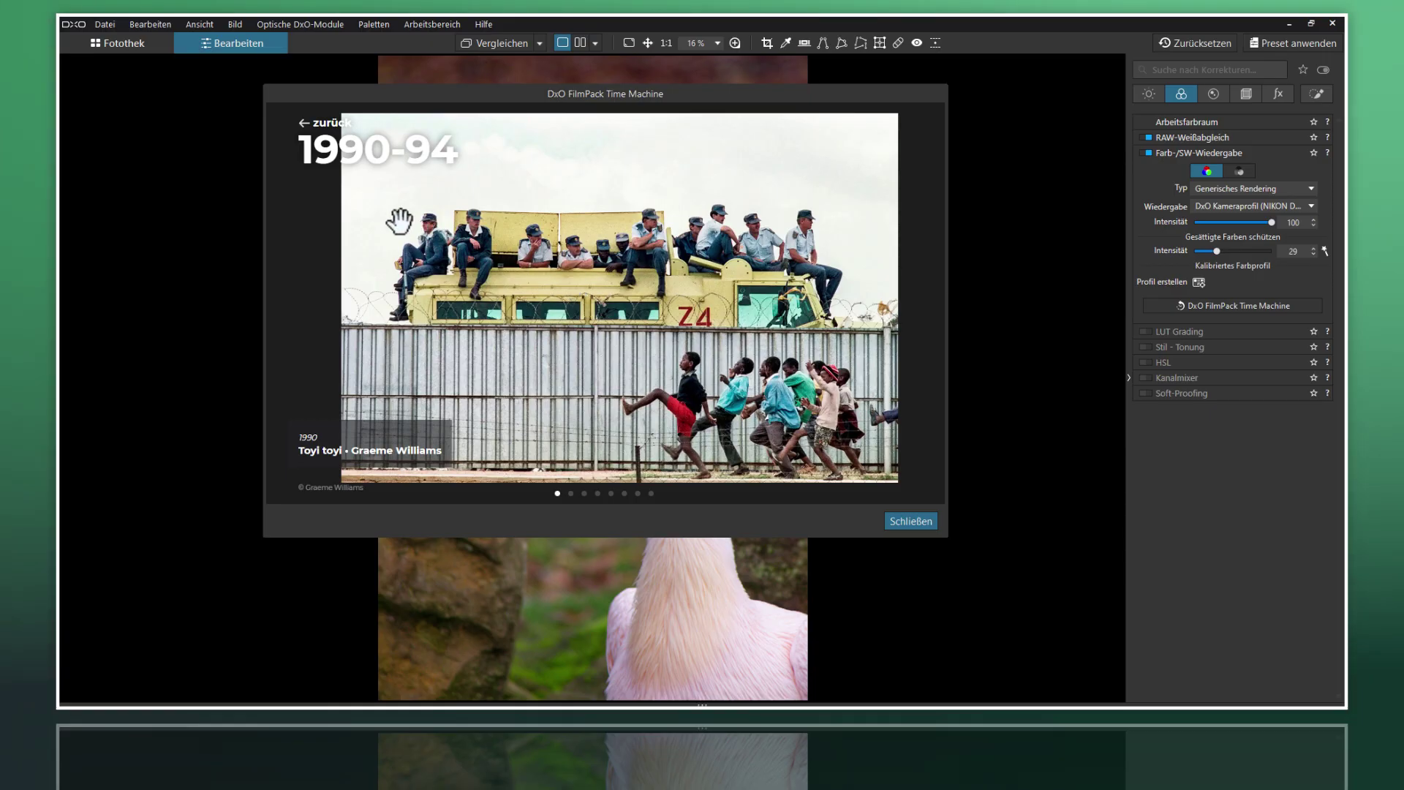
pyautogui.click(314, 122)
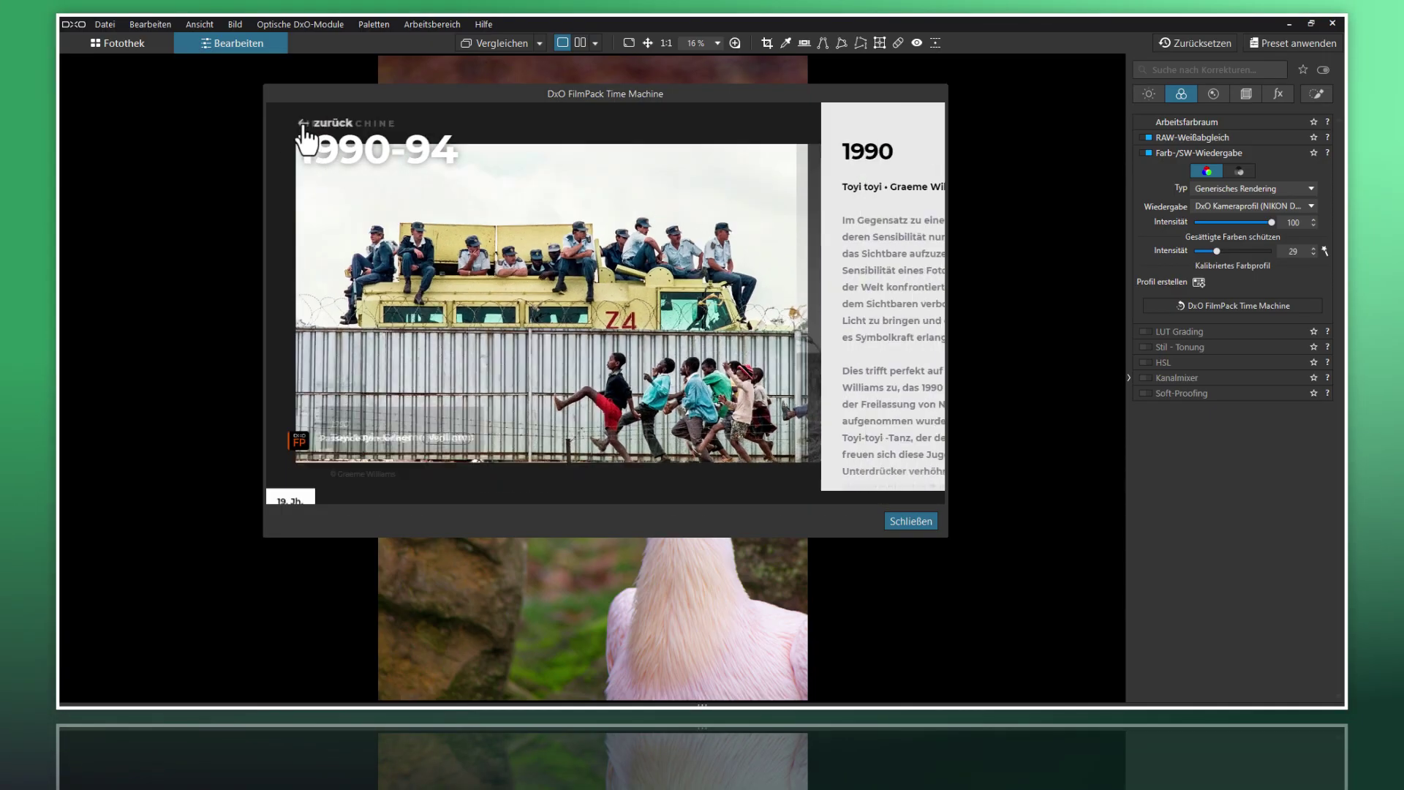
# - Scroll through the 1990-94 description and close the Time Machine without applying anything
pyautogui.scroll(-2, 697, 288)
pyautogui.scroll(-1, 699, 291)
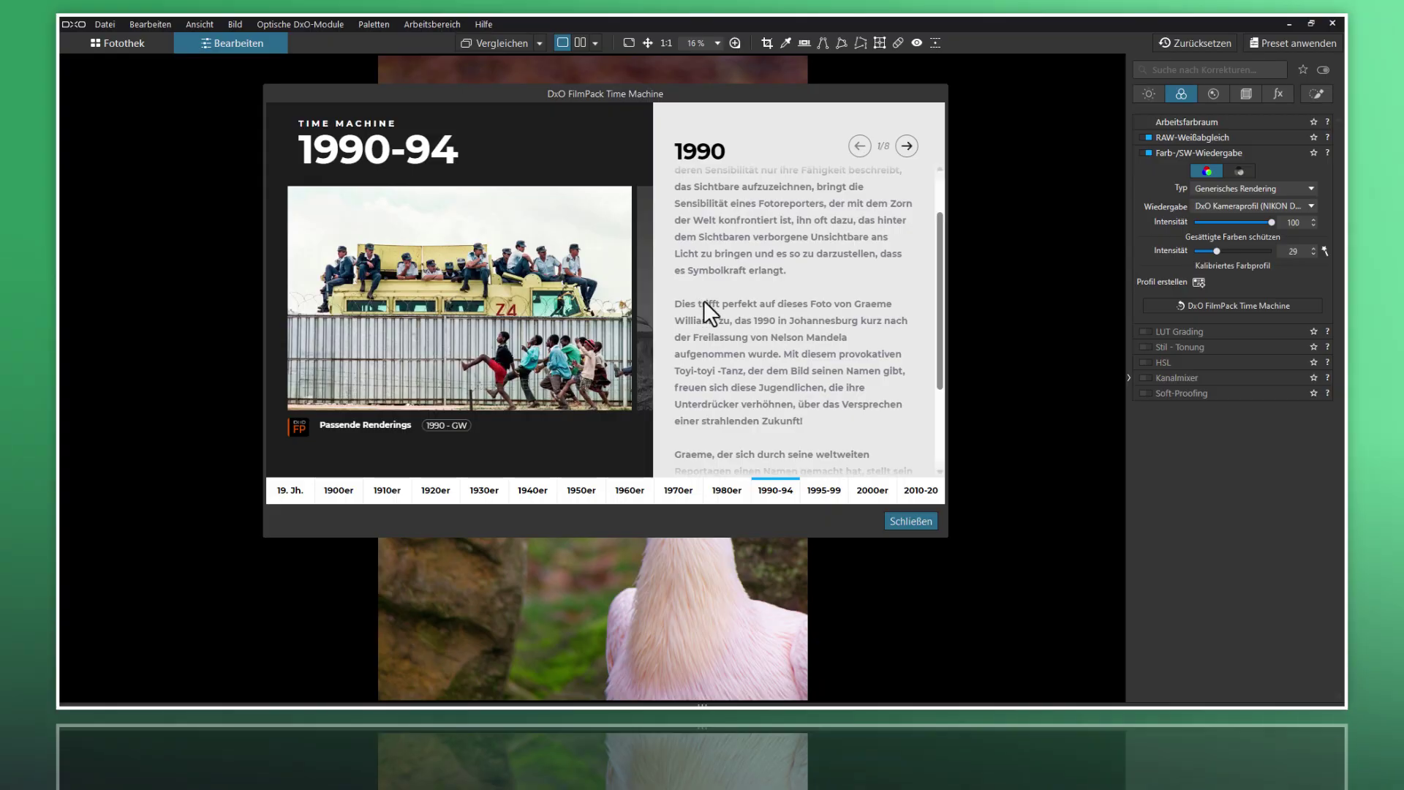
pyautogui.scroll(-2, 704, 300)
pyautogui.scroll(5, 727, 319)
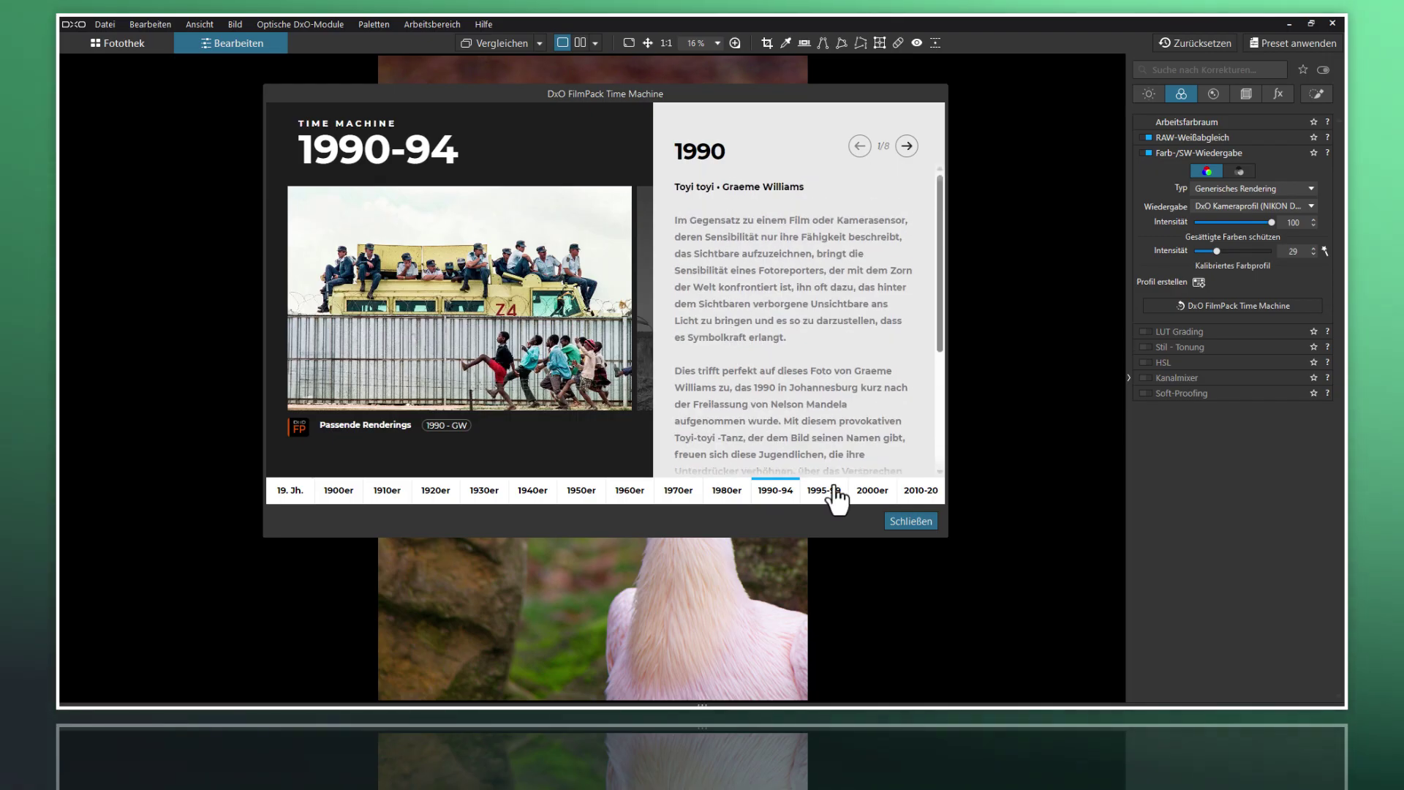
pyautogui.click(912, 521)
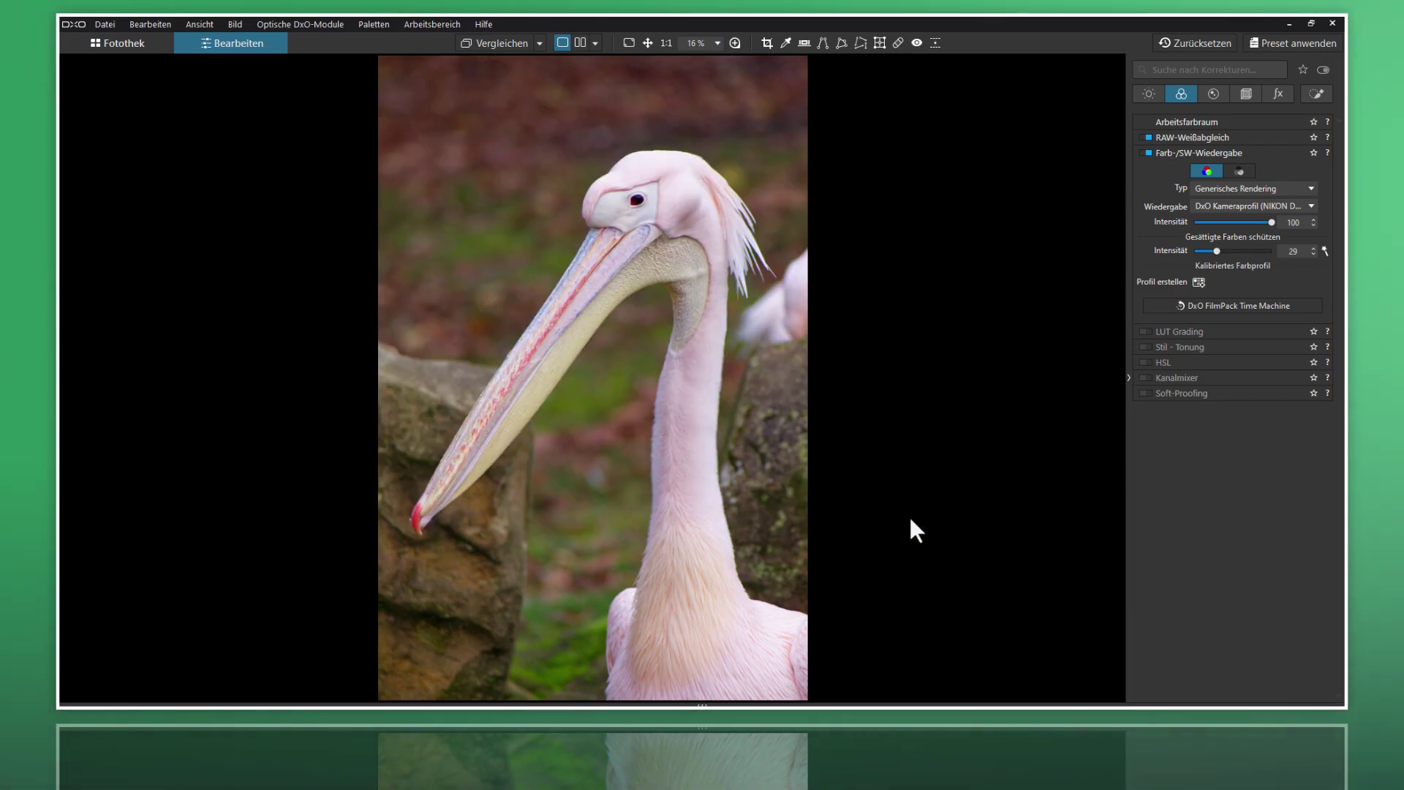
# - Enable LUT Grading with Premium type and preview its renderings, currently 01-Arctic-embrace
pyautogui.click(1173, 153)
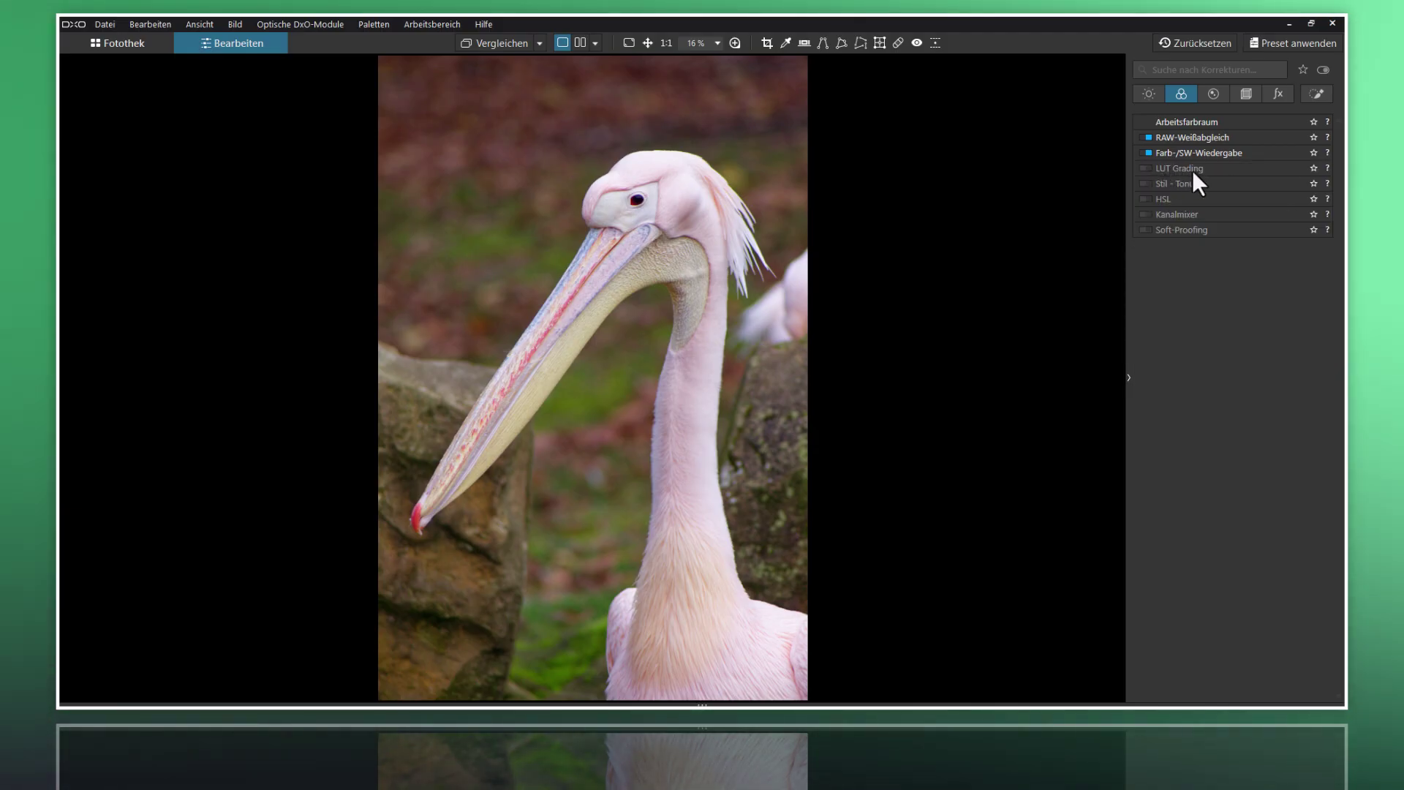
pyautogui.click(1145, 169)
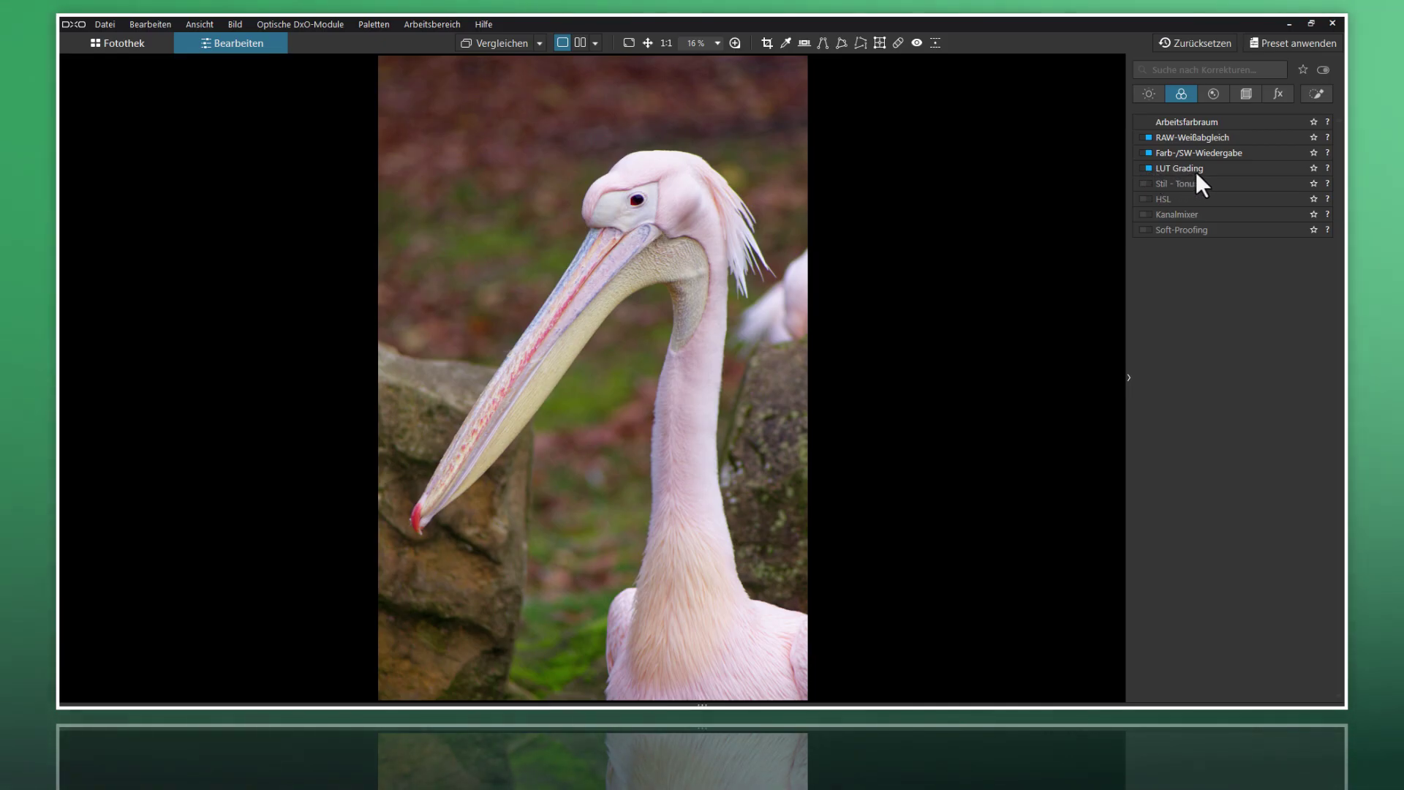
pyautogui.click(1196, 169)
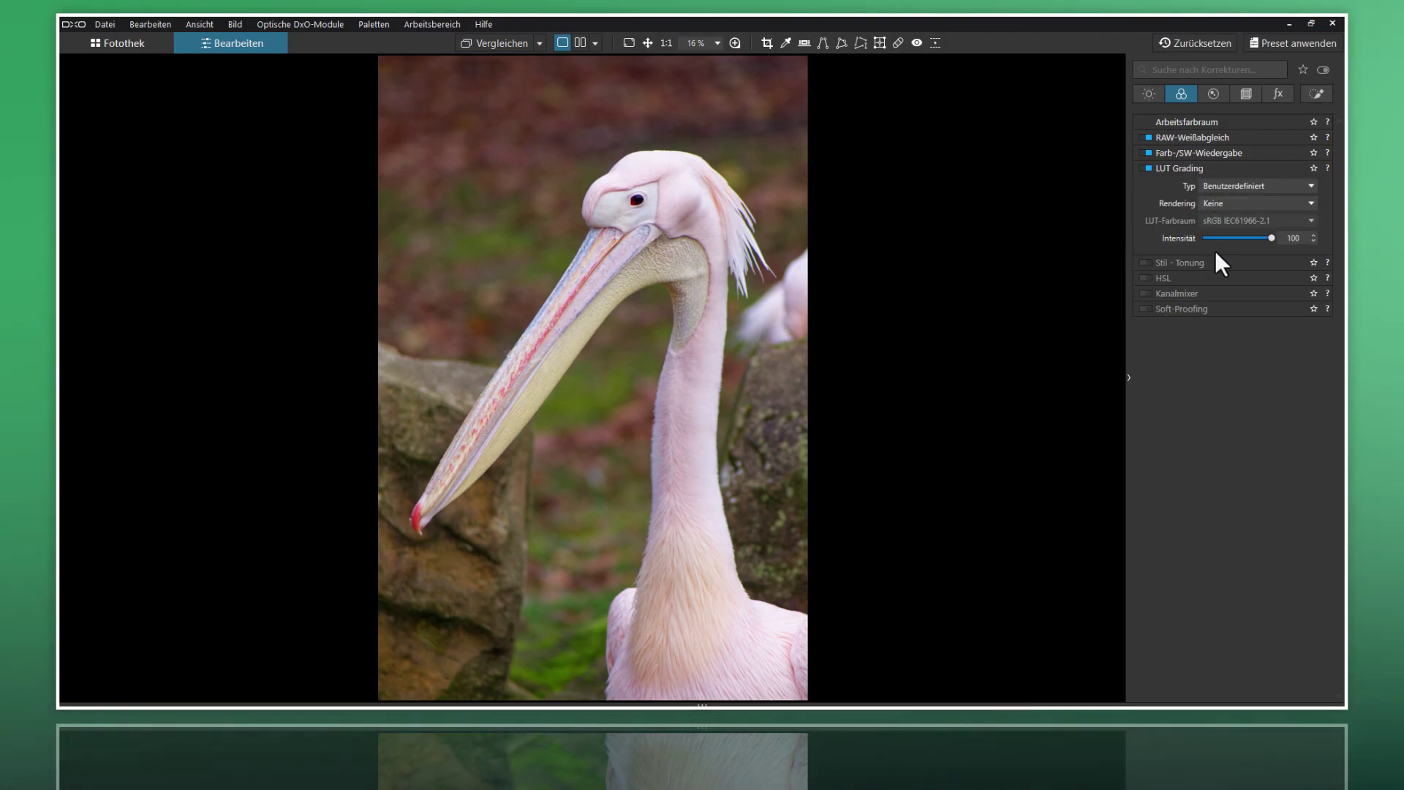
pyautogui.click(1241, 187)
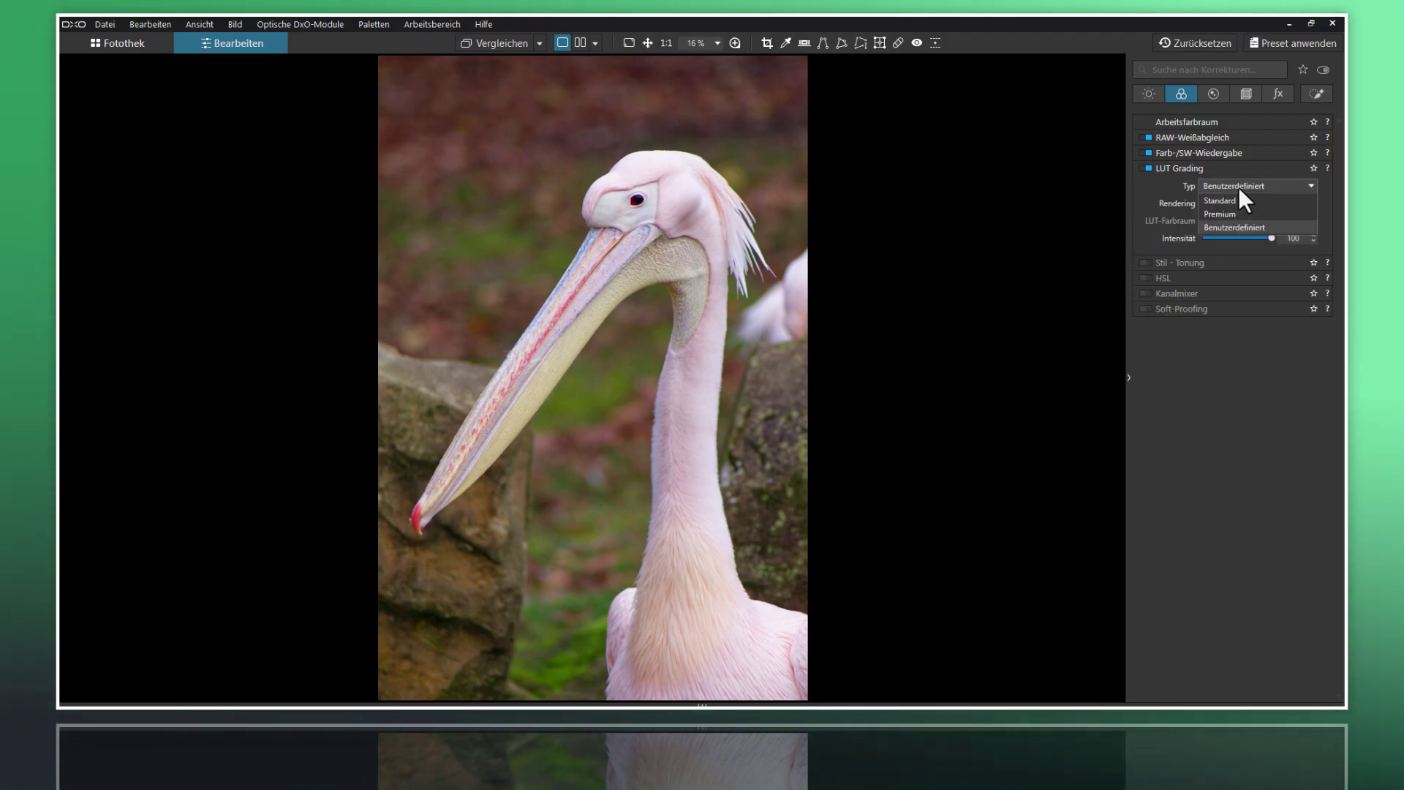
pyautogui.click(1239, 213)
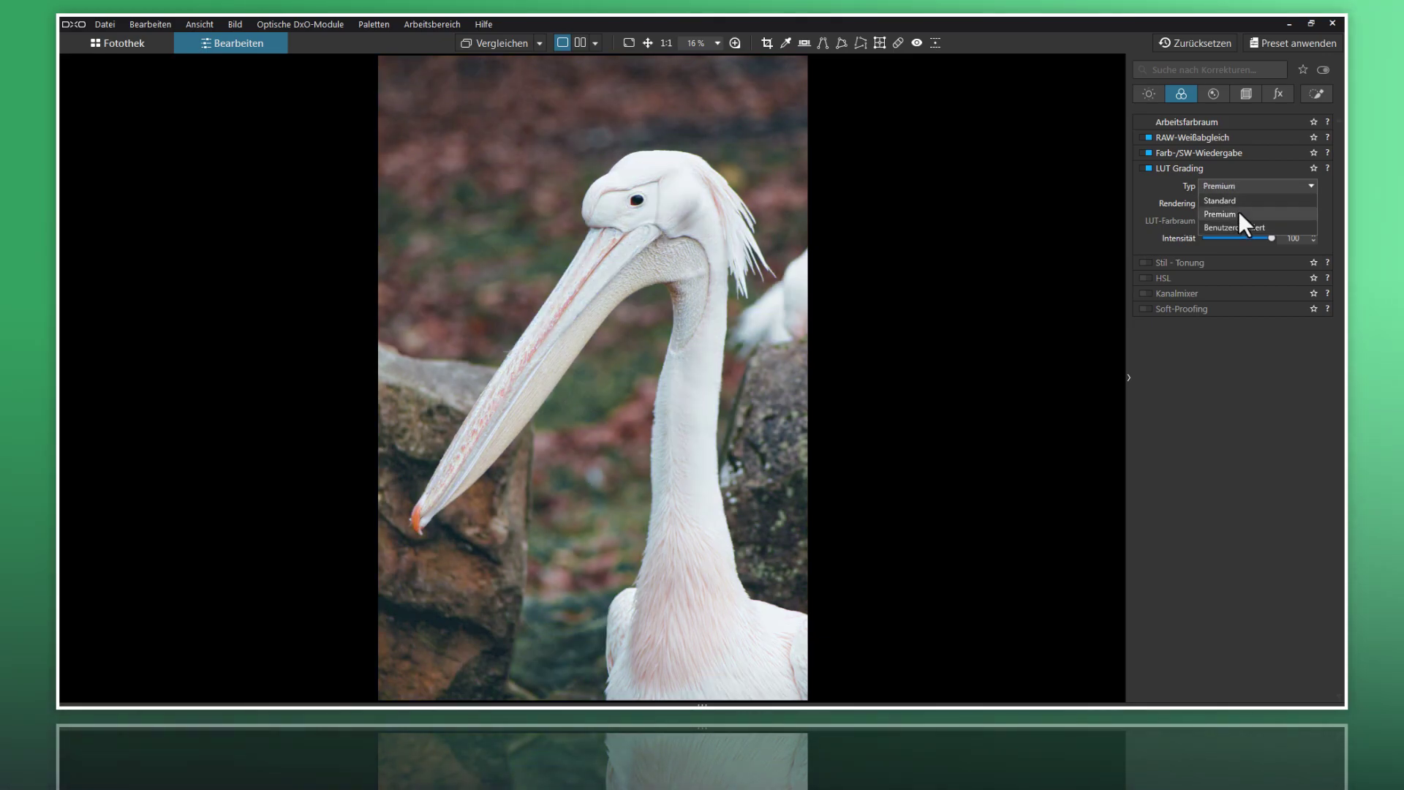
pyautogui.click(1239, 203)
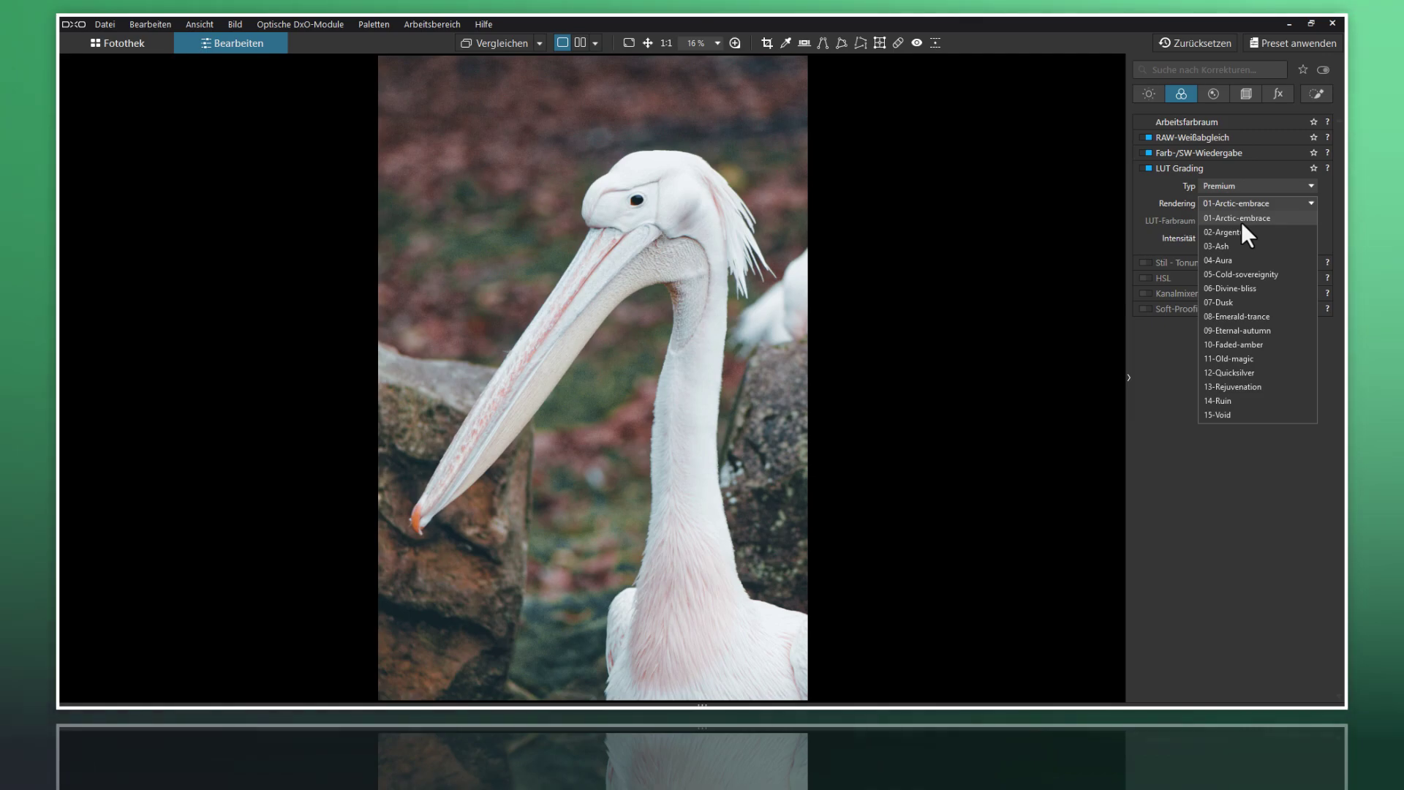
# - Preview the Standard 01-After-midnight LUT, then switch LUT Grading off again
pyautogui.click(1241, 202)
pyautogui.click(1241, 188)
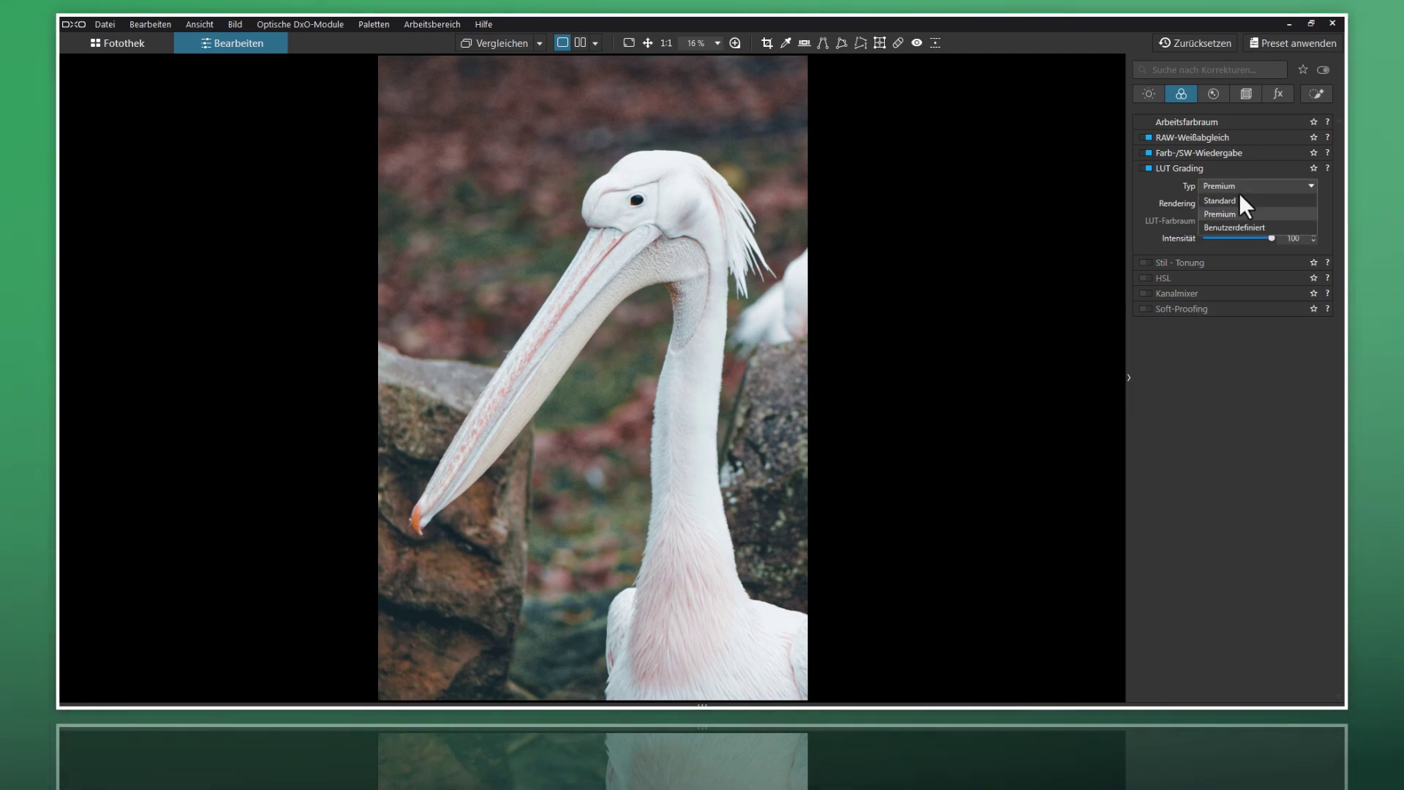
pyautogui.click(1239, 201)
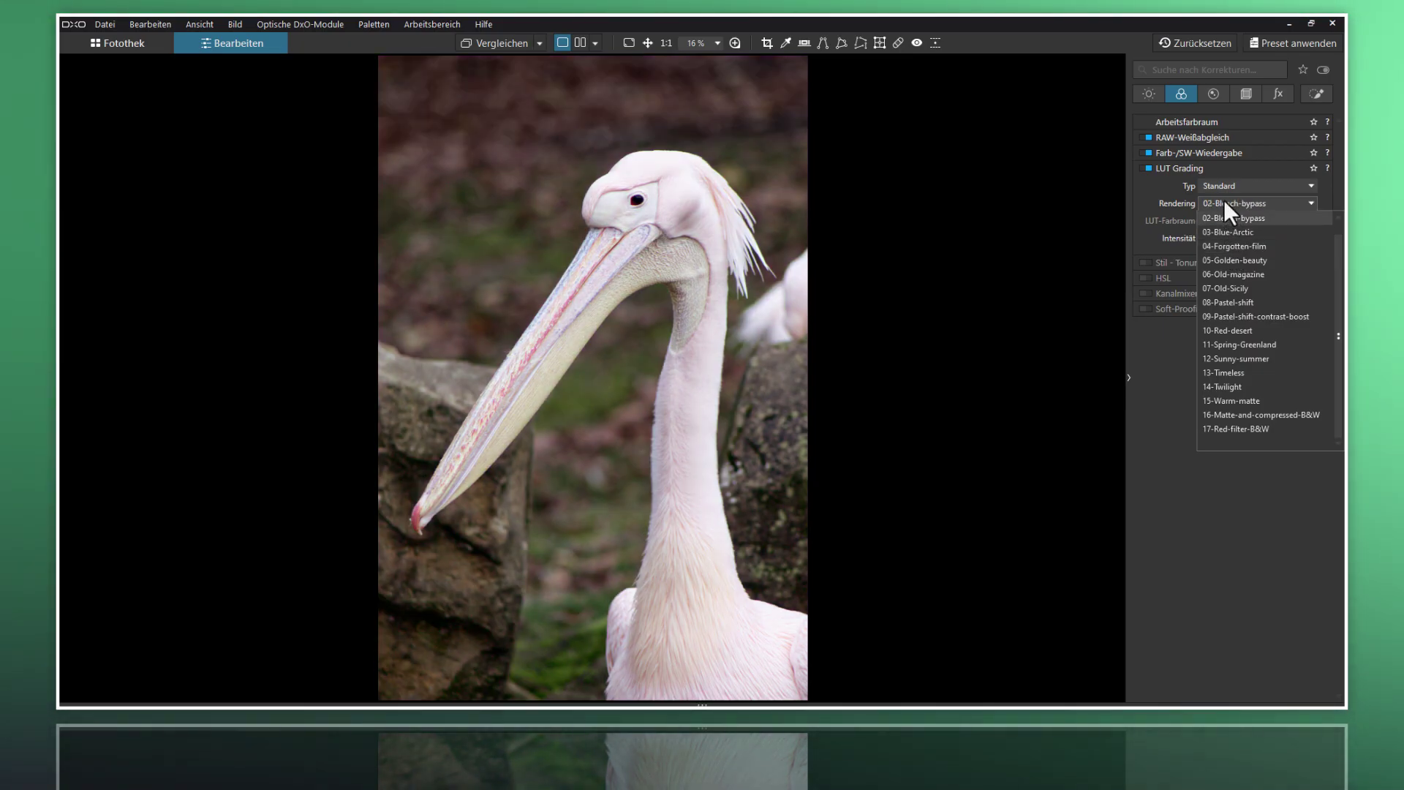
pyautogui.click(1221, 182)
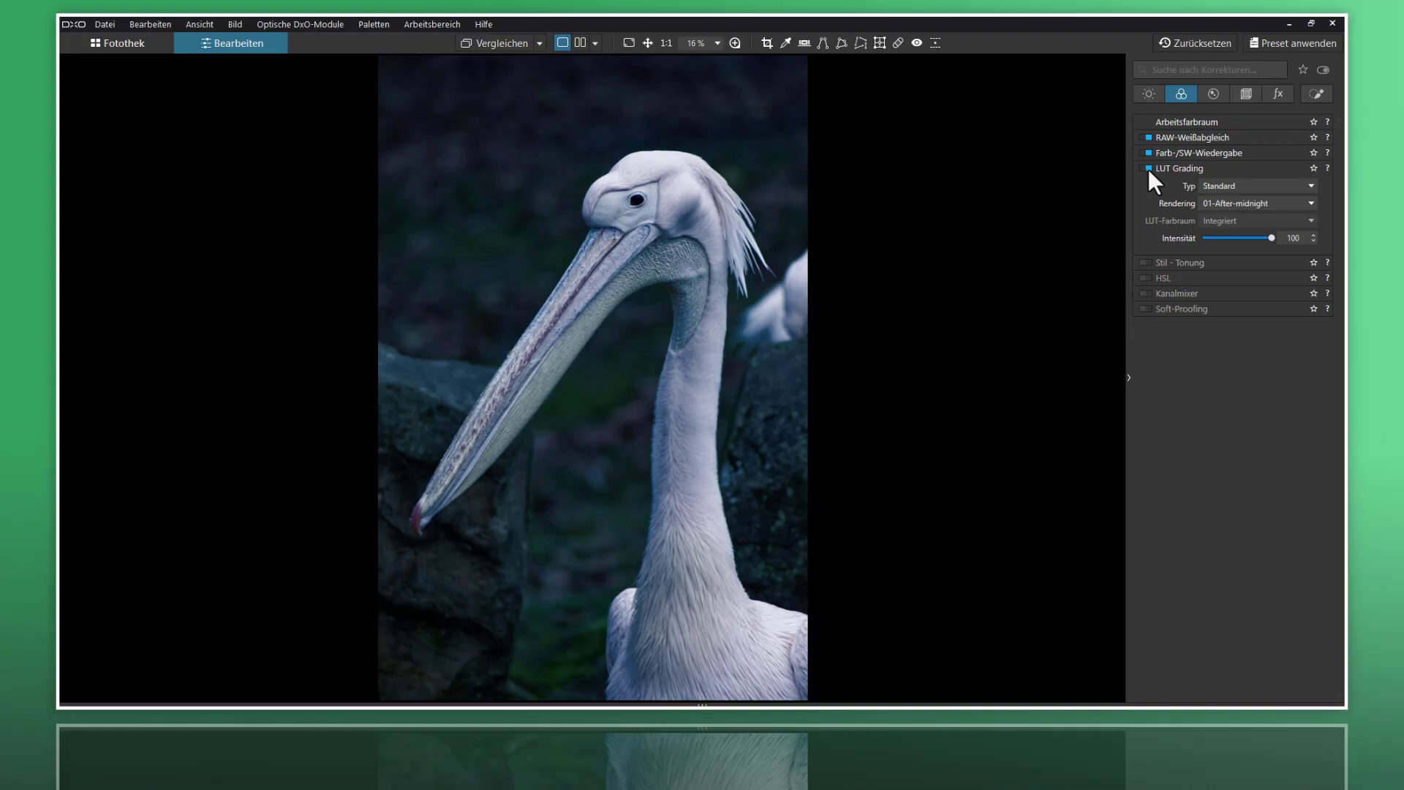
pyautogui.click(1147, 169)
pyautogui.click(1190, 168)
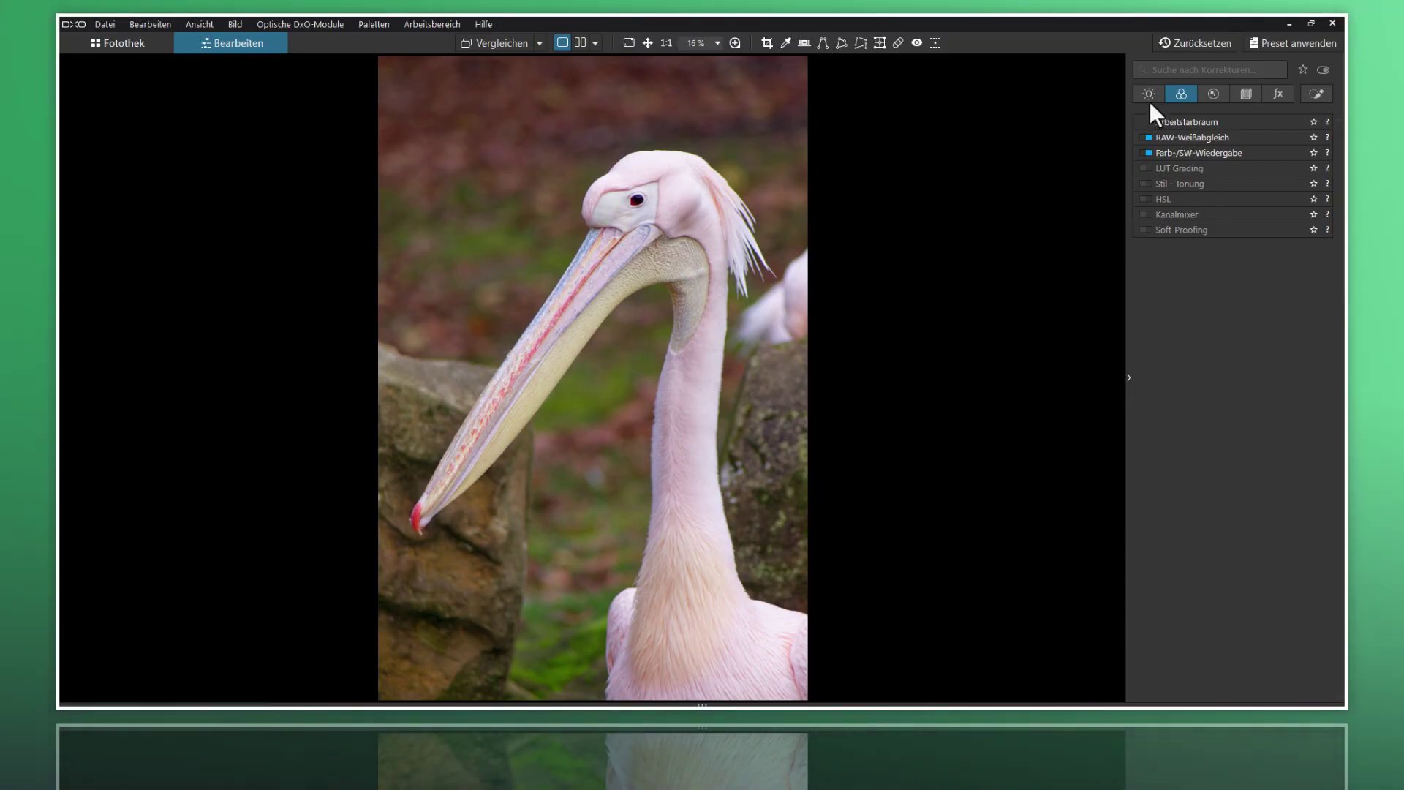
# - Enable Tonwertkurve on the Light tab and expand it, still Linear with gamma 1.00
pyautogui.click(1149, 95)
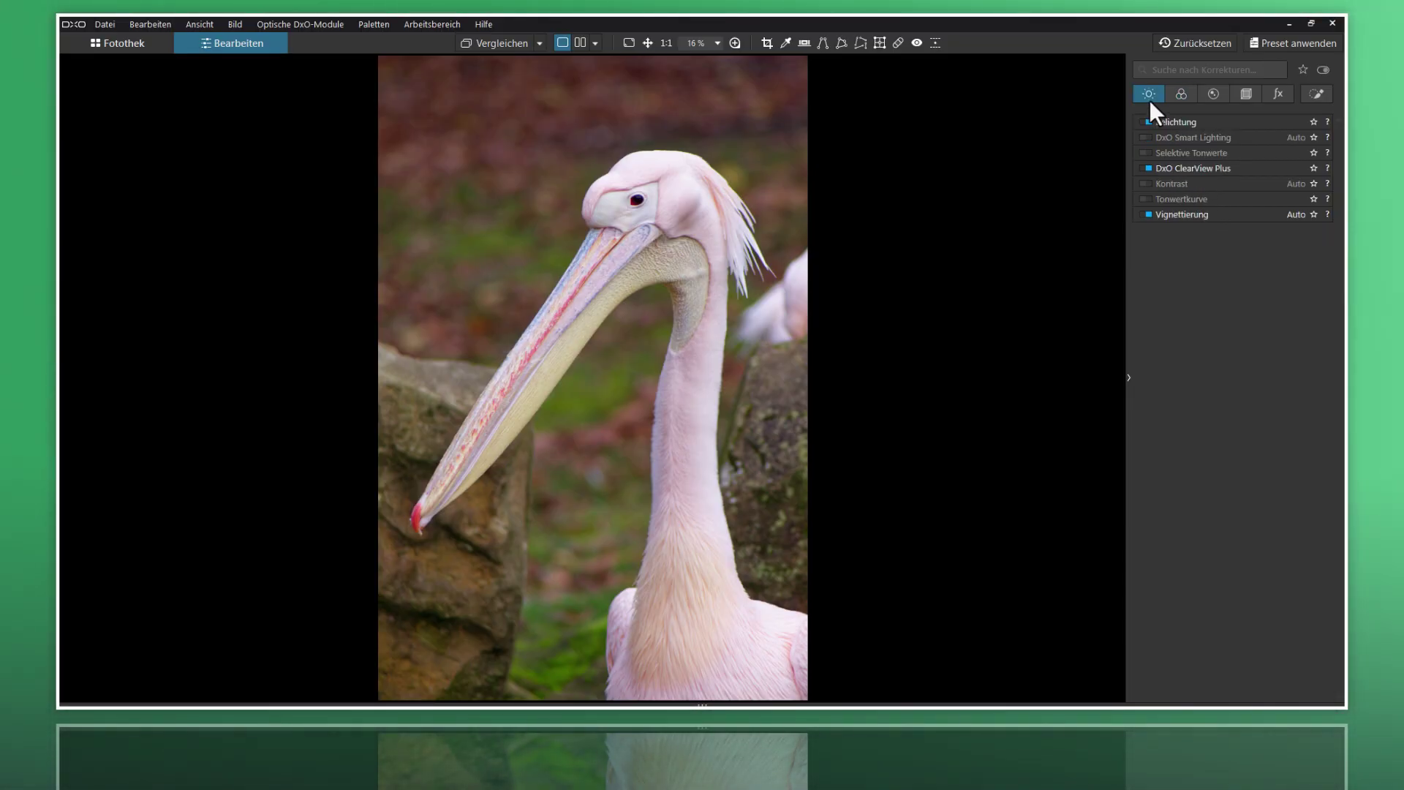
pyautogui.click(1147, 199)
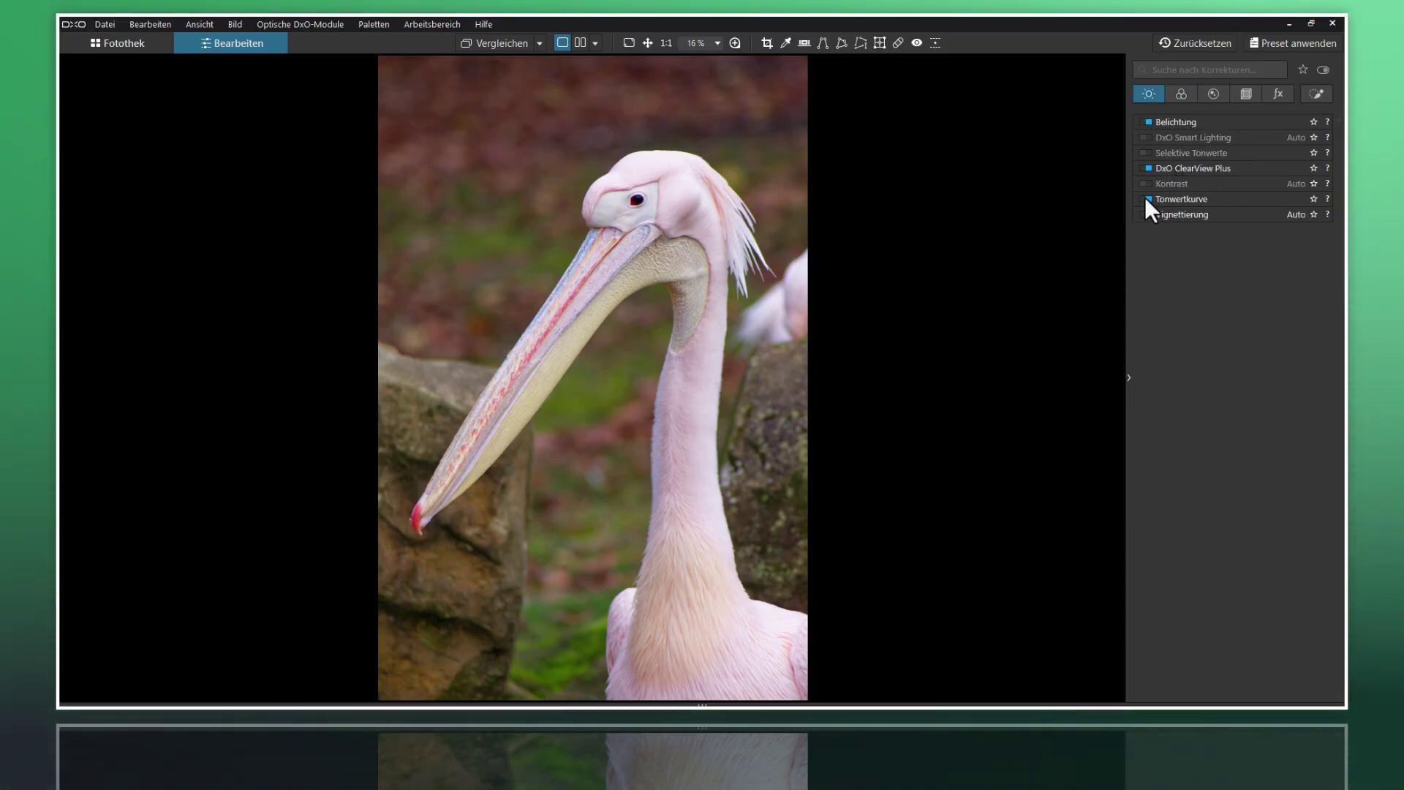
pyautogui.click(1213, 199)
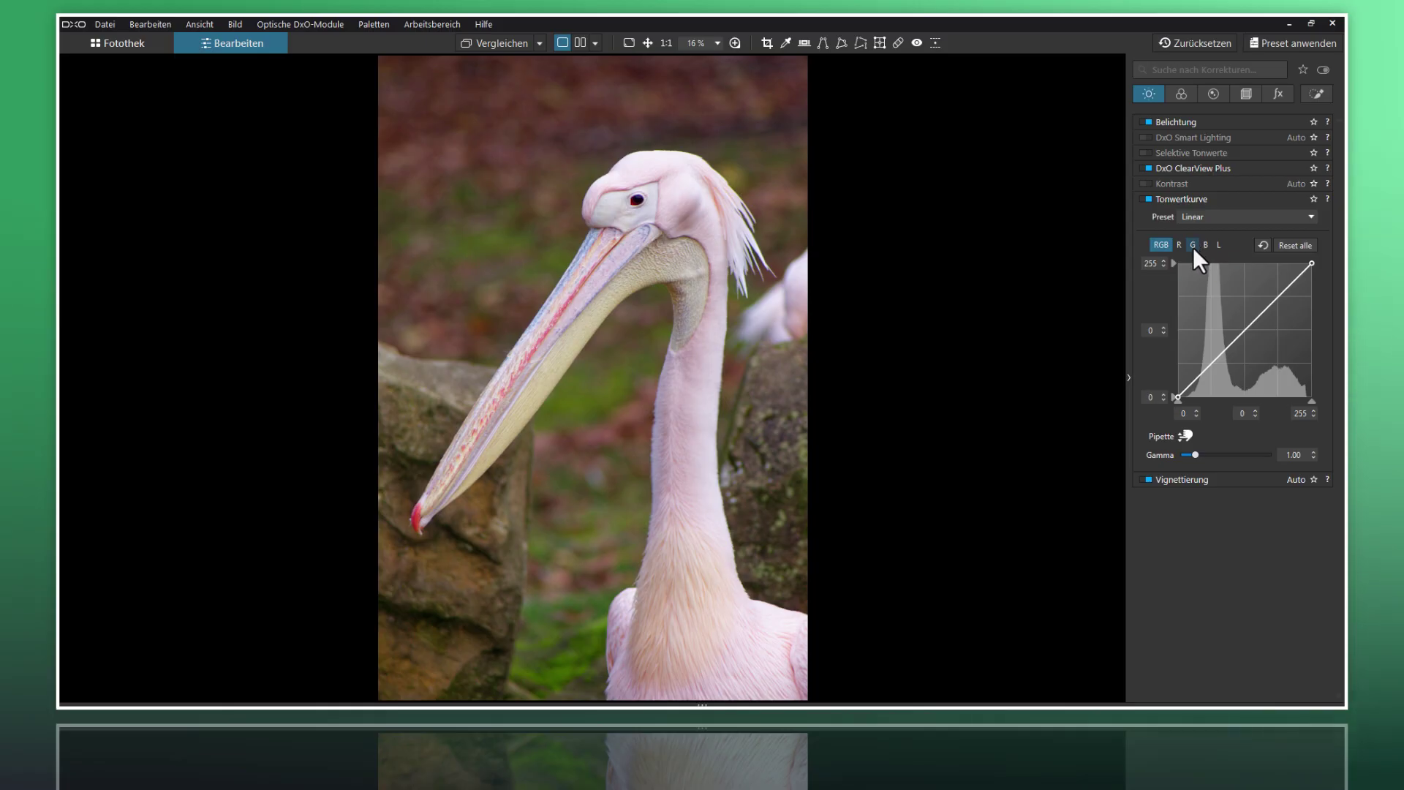
# - On the red-channel curve, drag the upper point to 208/214
pyautogui.click(1181, 247)
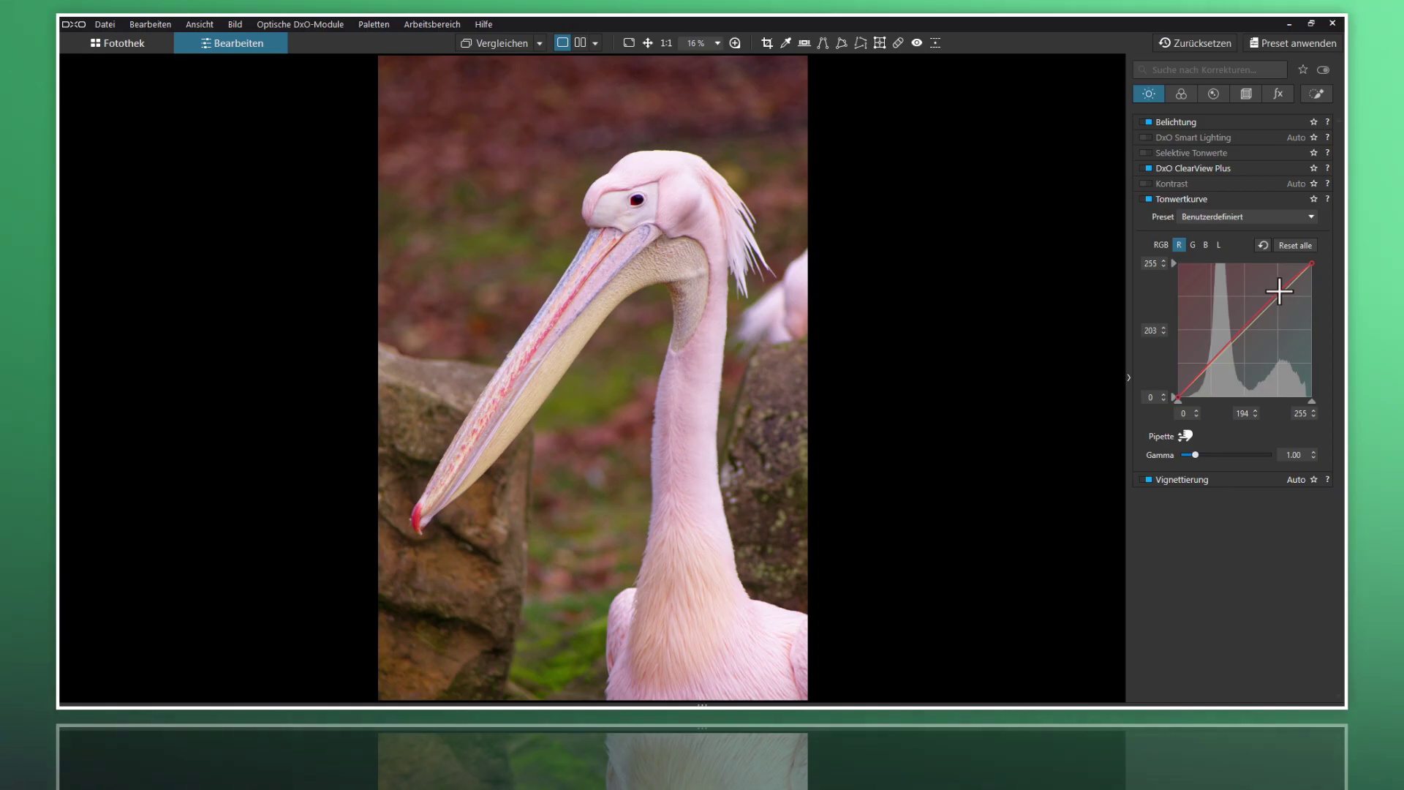
pyautogui.moveTo(1279, 292); pyautogui.dragTo(1283, 294)
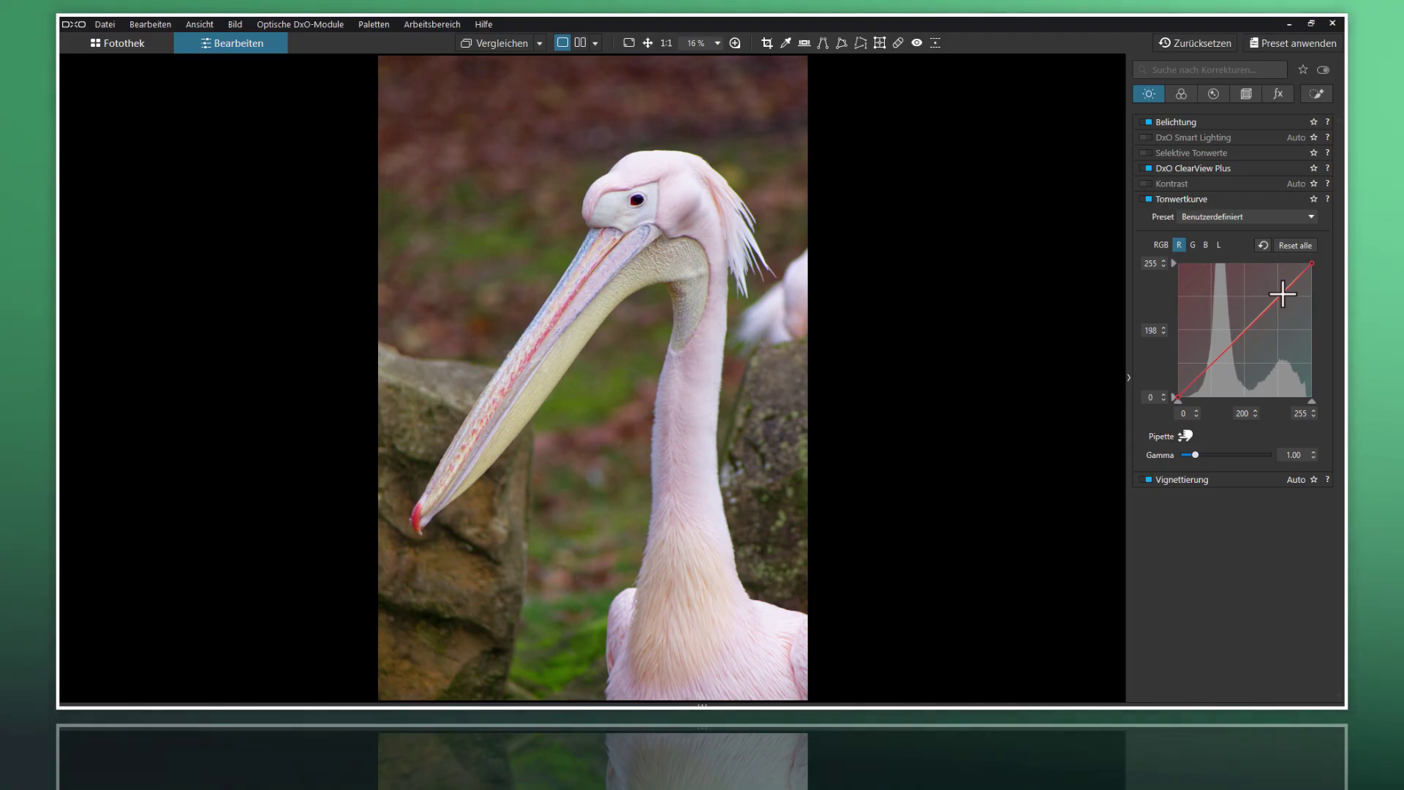
pyautogui.moveTo(1283, 294); pyautogui.dragTo(1285, 296)
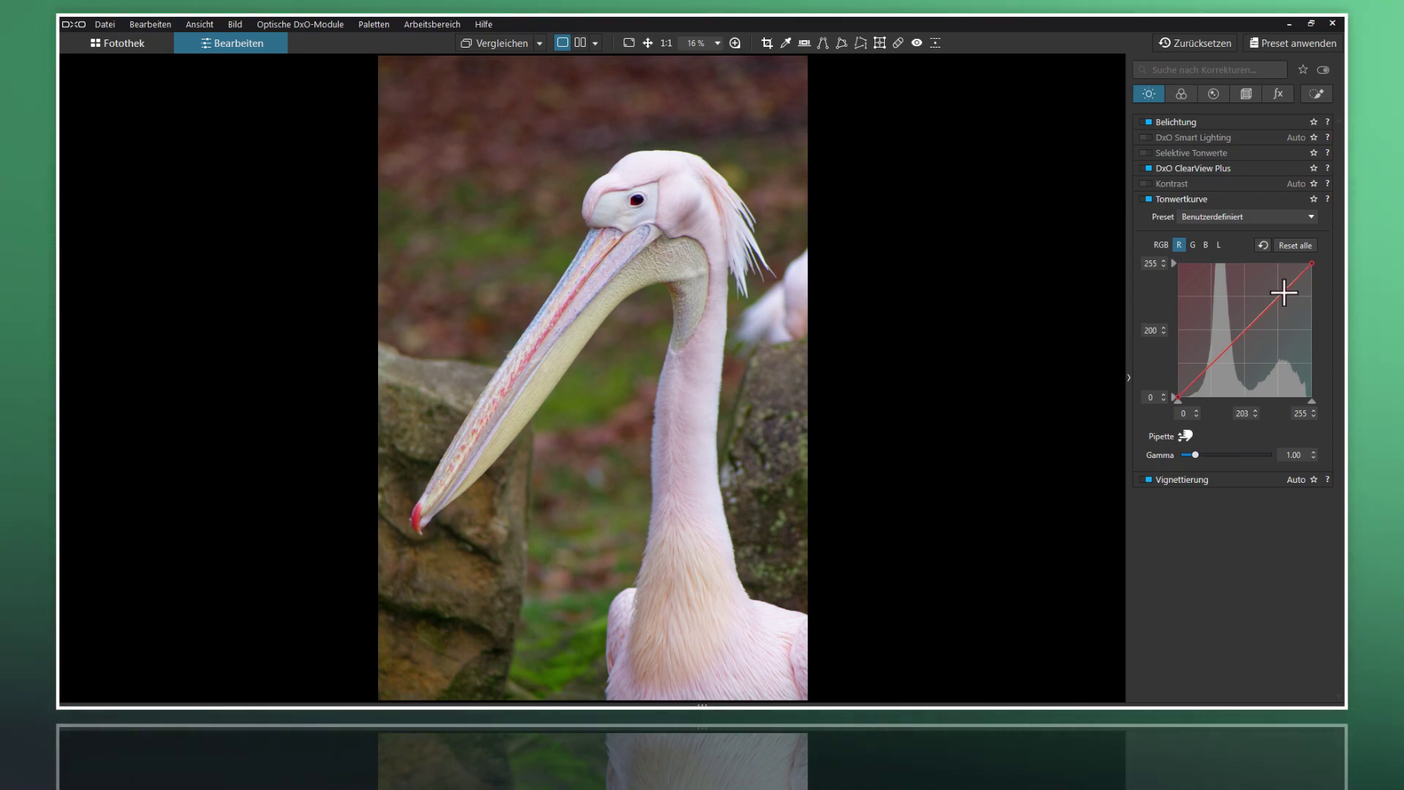
pyautogui.moveTo(1284, 292); pyautogui.dragTo(1289, 288)
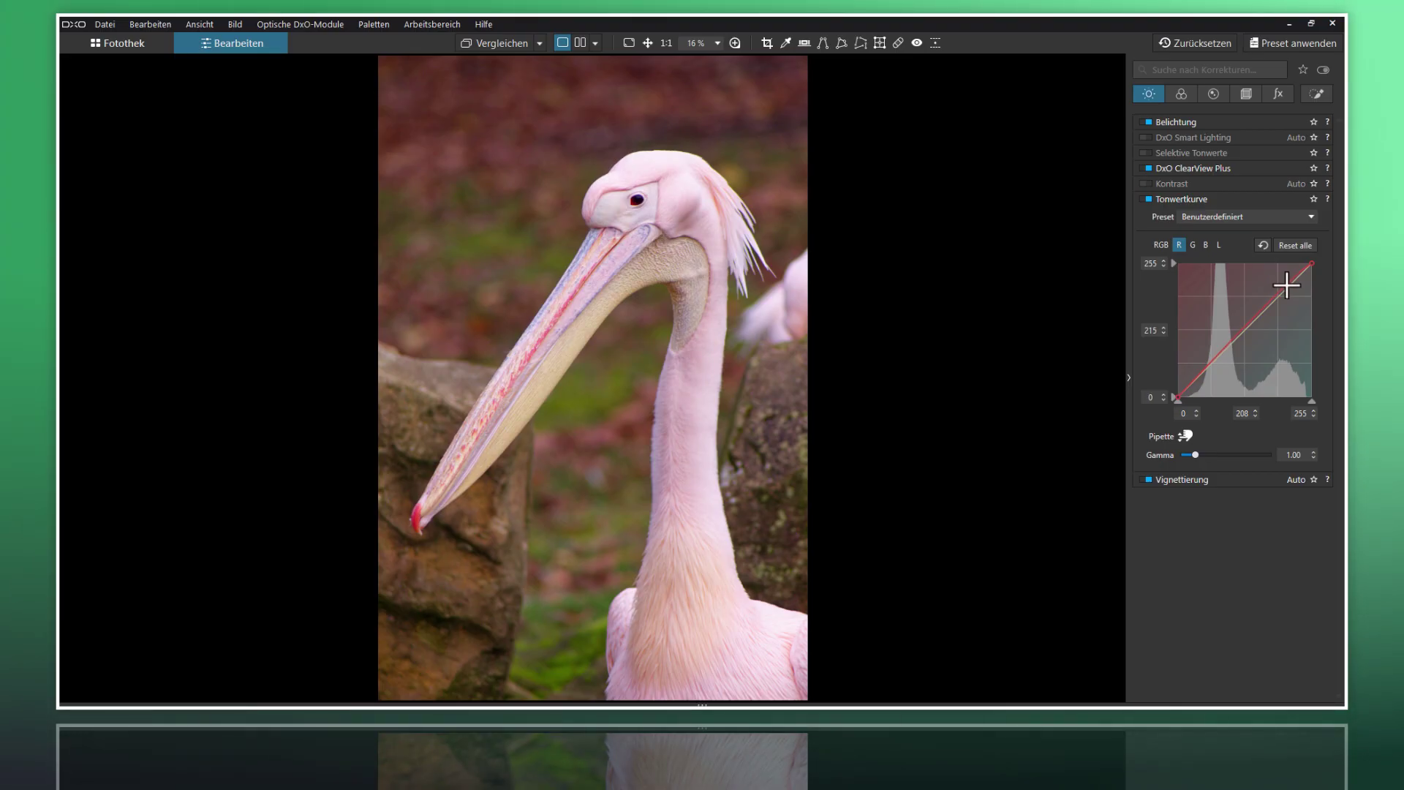
pyautogui.moveTo(1288, 285); pyautogui.dragTo(1288, 285)
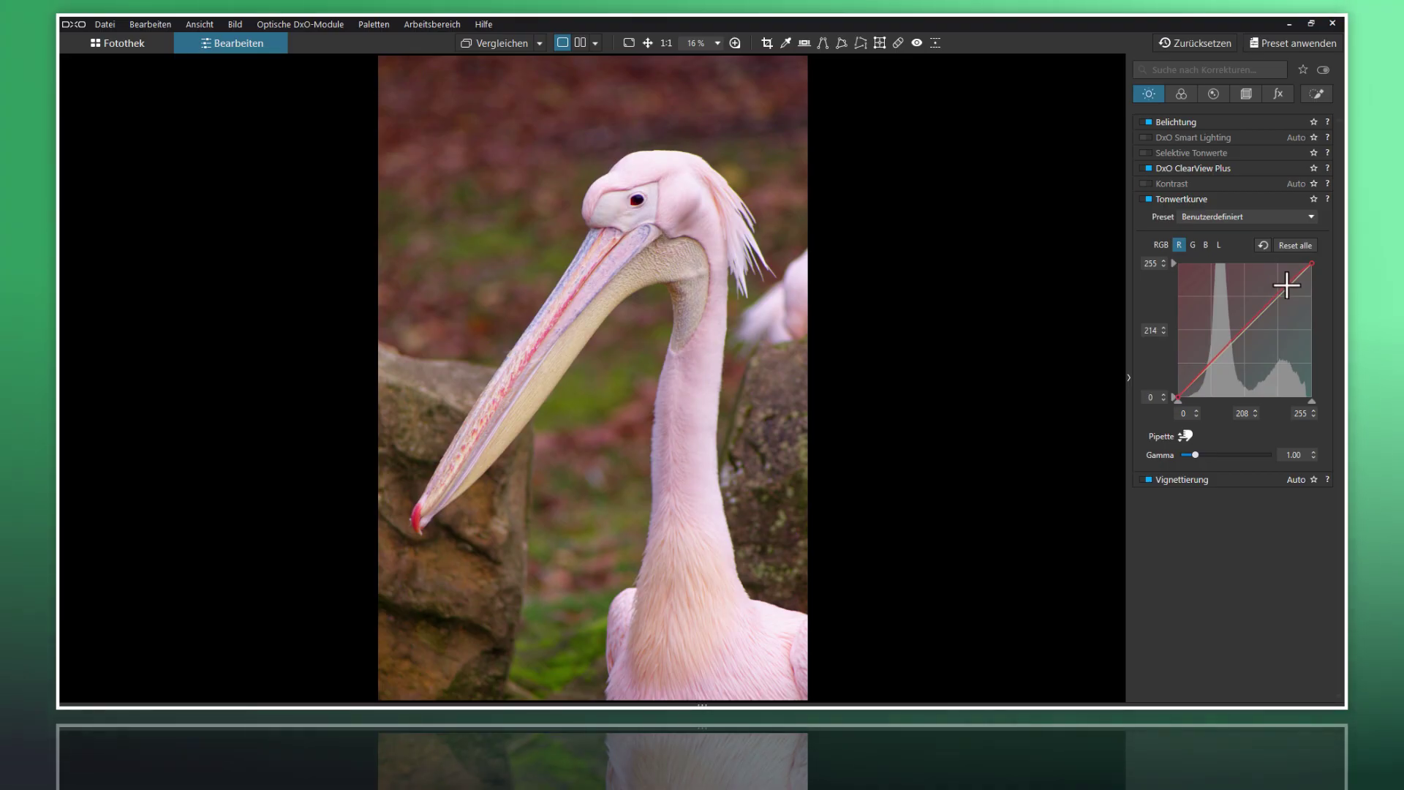
# - Add a red midtone point at 84/80, then switch the tone curve off to compare
pyautogui.click(1221, 358)
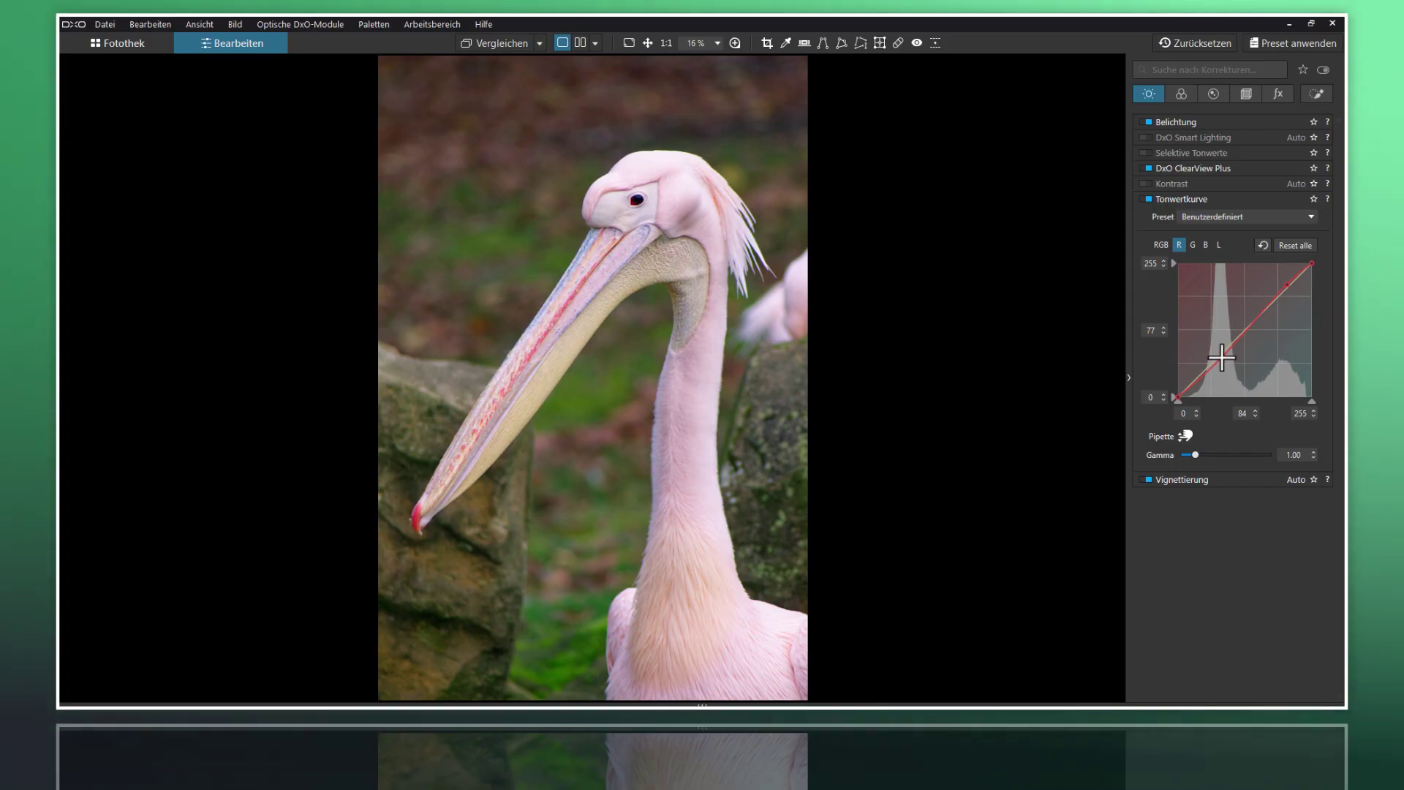
pyautogui.moveTo(1221, 358); pyautogui.dragTo(1222, 356)
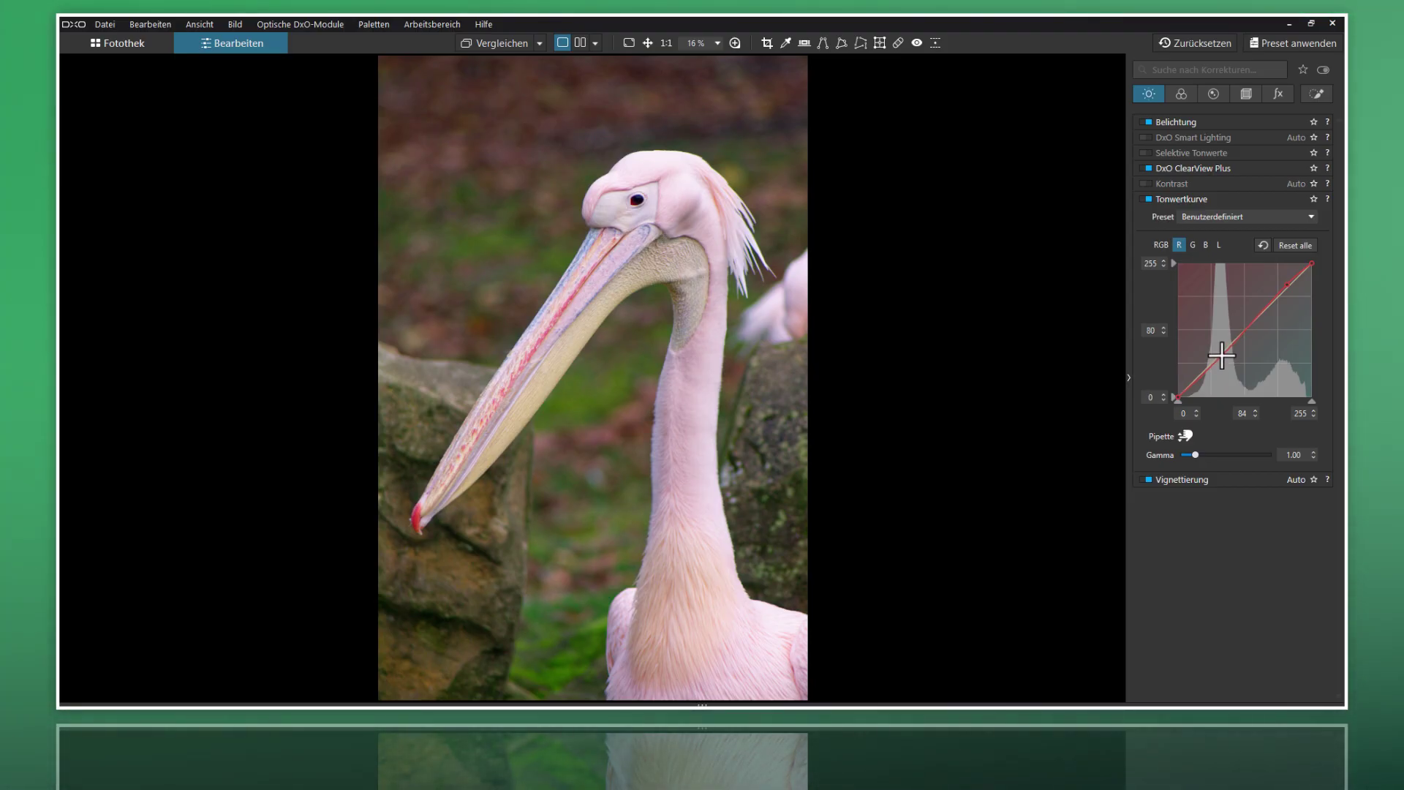
pyautogui.click(1147, 200)
# - Toggle the tone curve off and on to compare, leaving it on with the green channel selected
pyautogui.click(1148, 199)
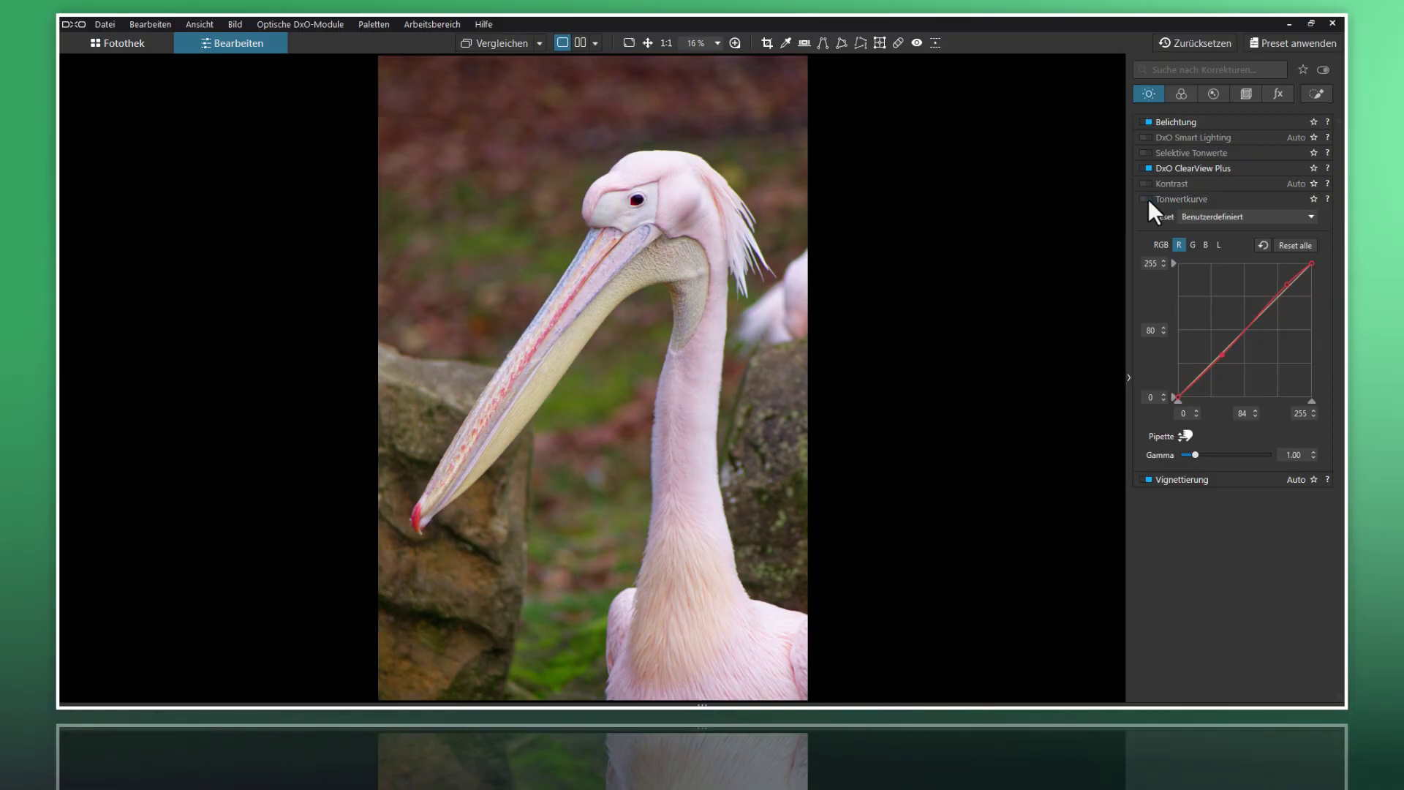
pyautogui.click(1148, 199)
pyautogui.click(1148, 199)
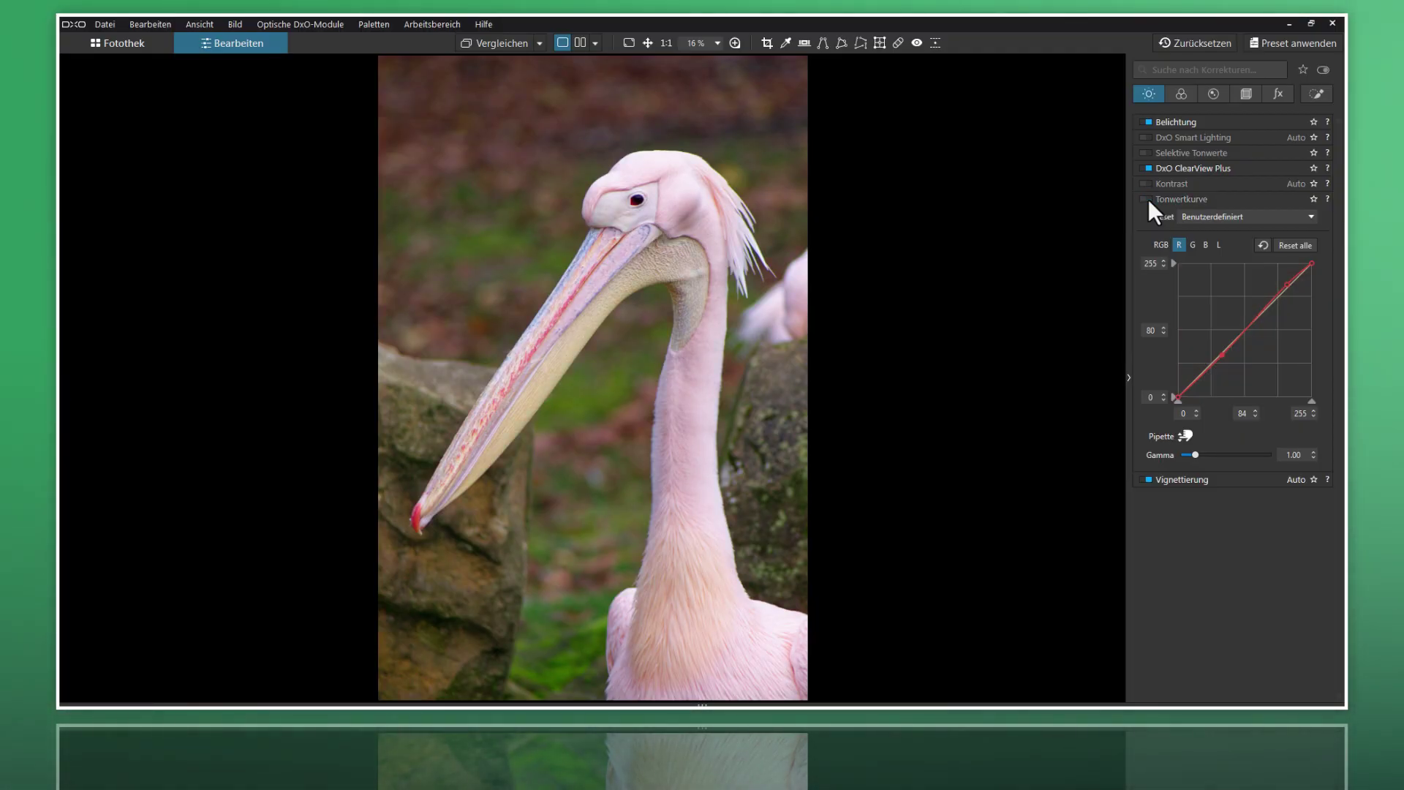
pyautogui.click(1148, 199)
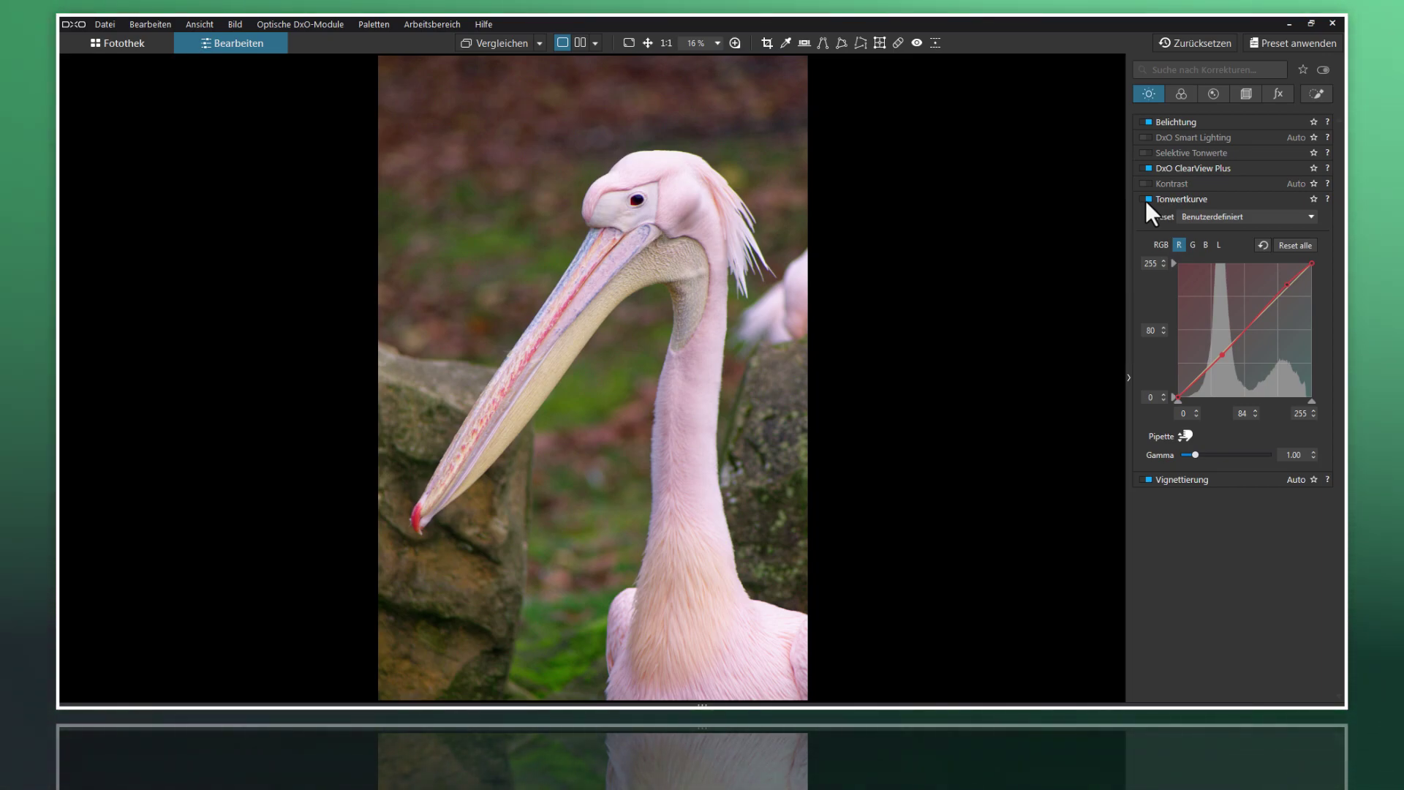
pyautogui.click(1147, 199)
pyautogui.click(1146, 199)
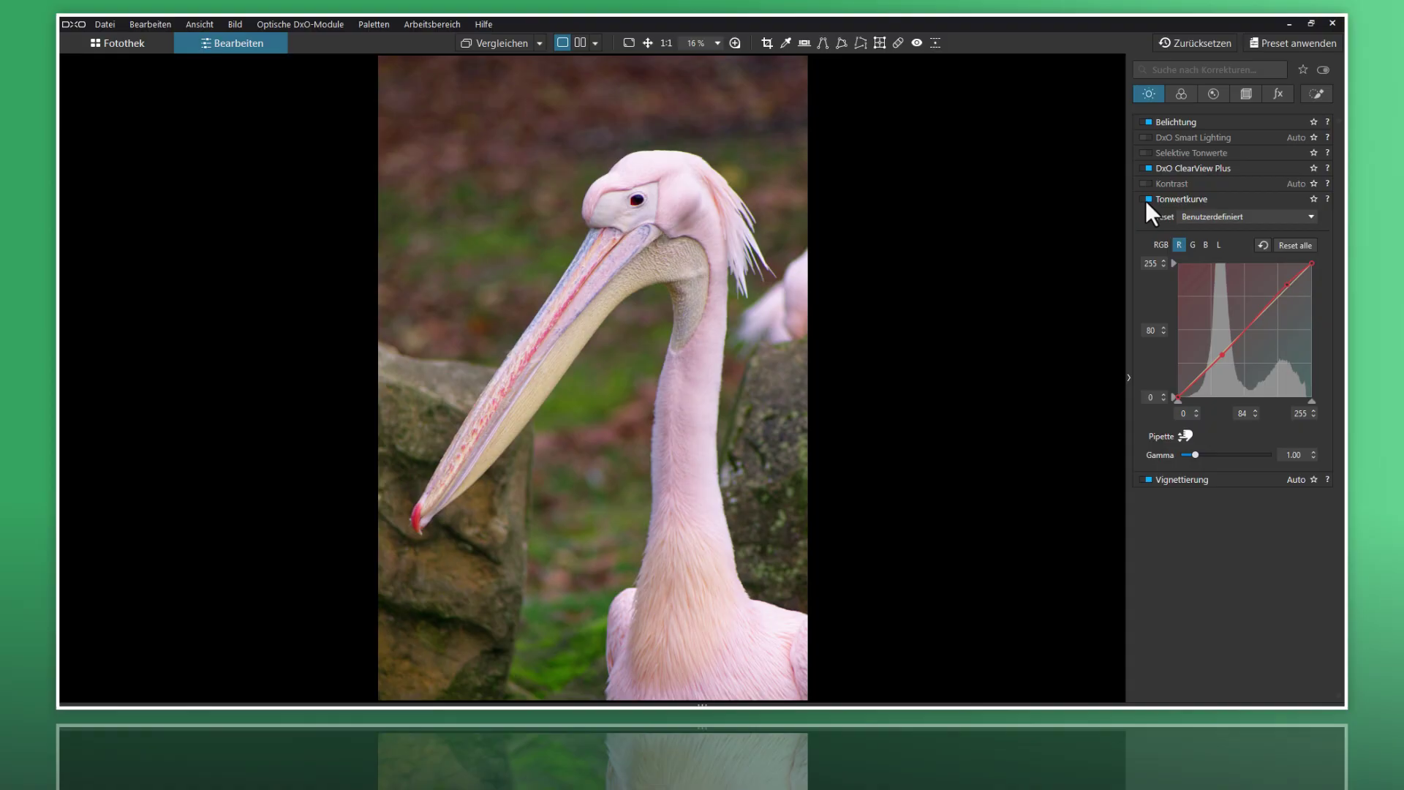
pyautogui.click(1145, 199)
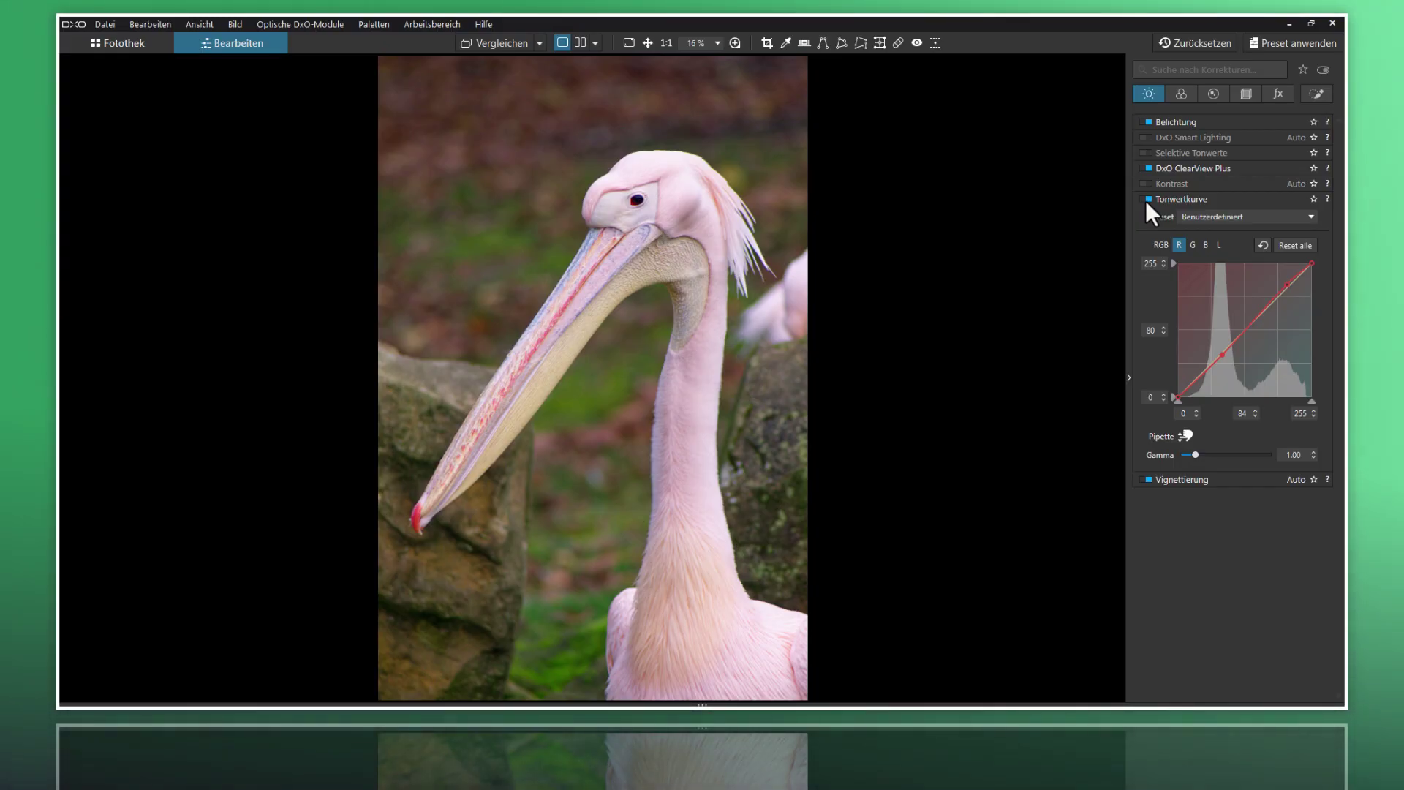
pyautogui.click(1193, 246)
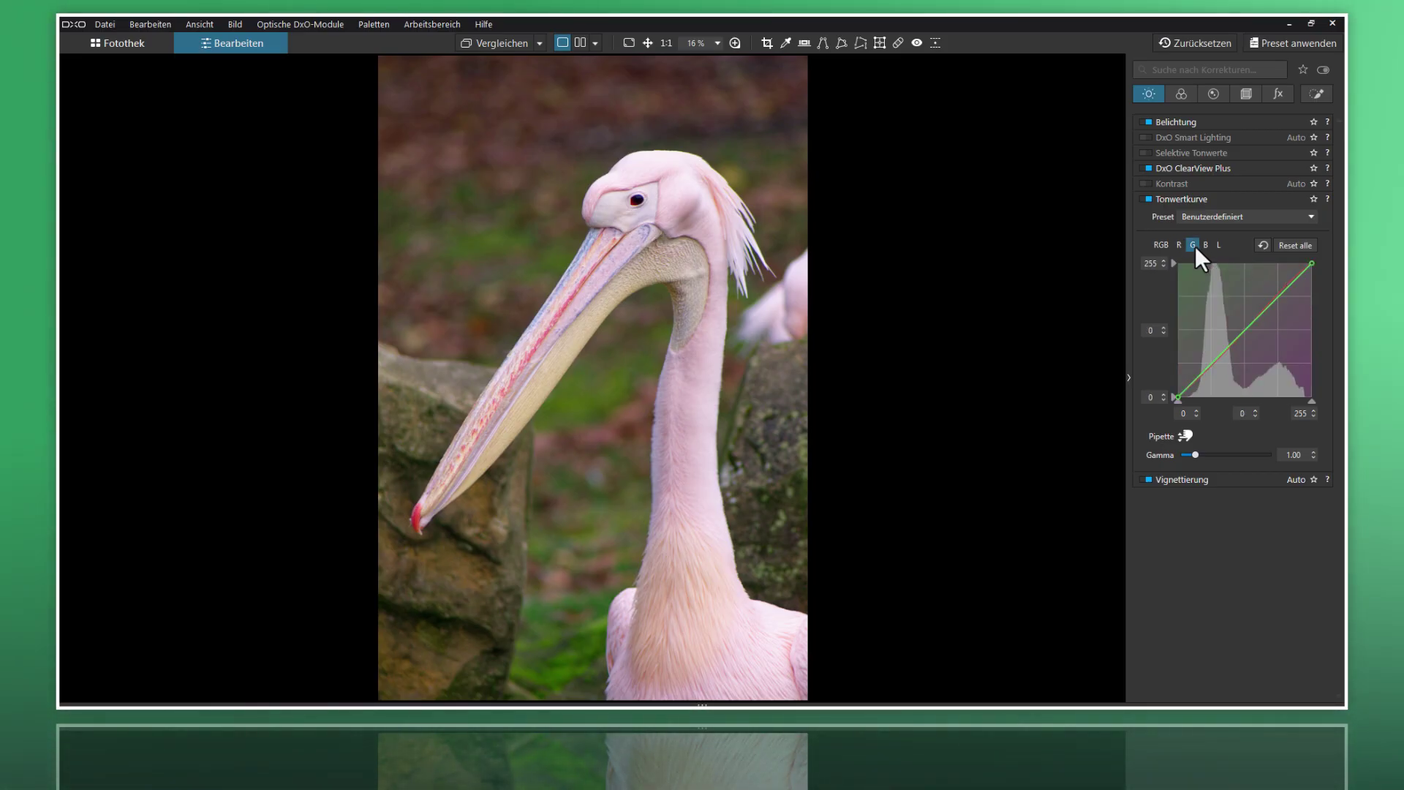
pyautogui.click(1247, 330)
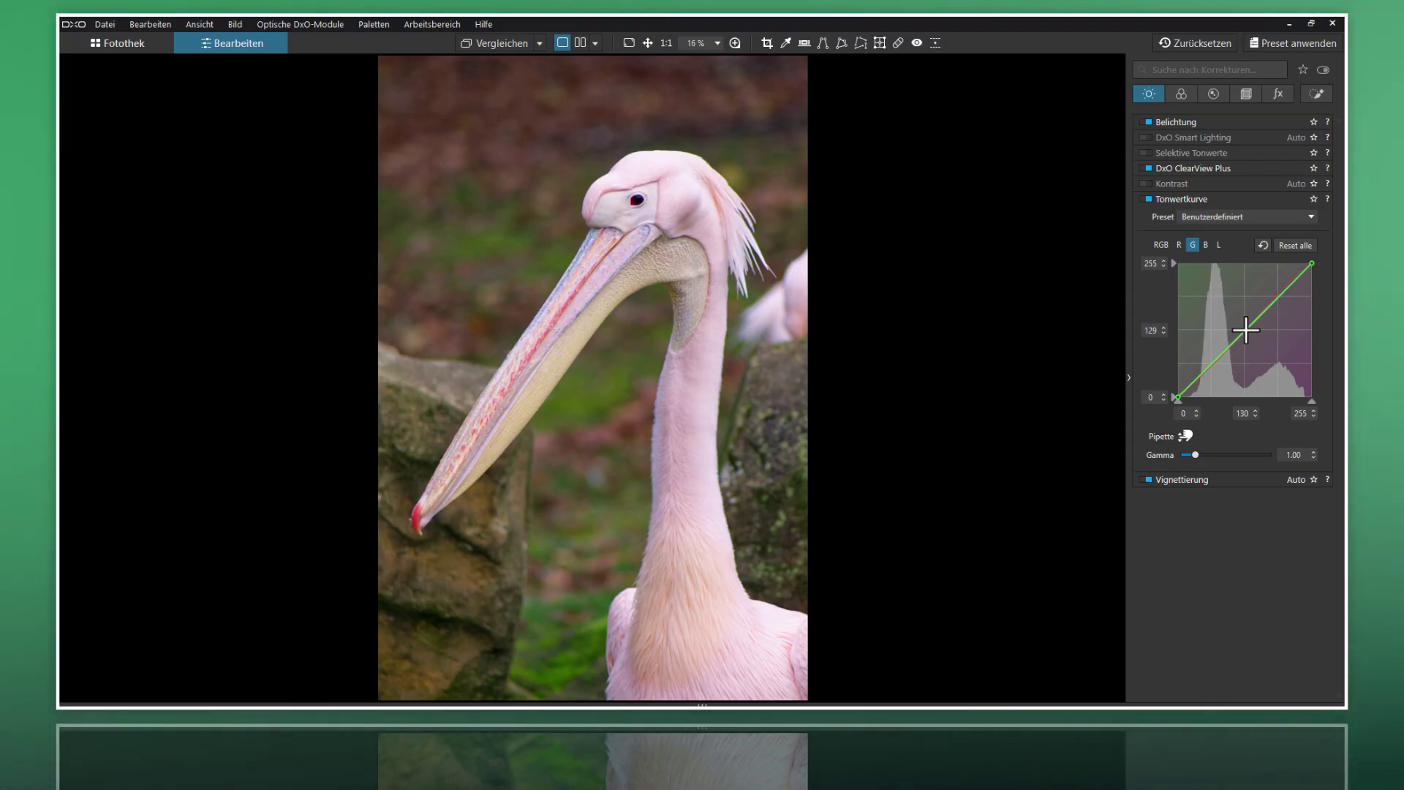
pyautogui.moveTo(1247, 331); pyautogui.dragTo(1253, 331)
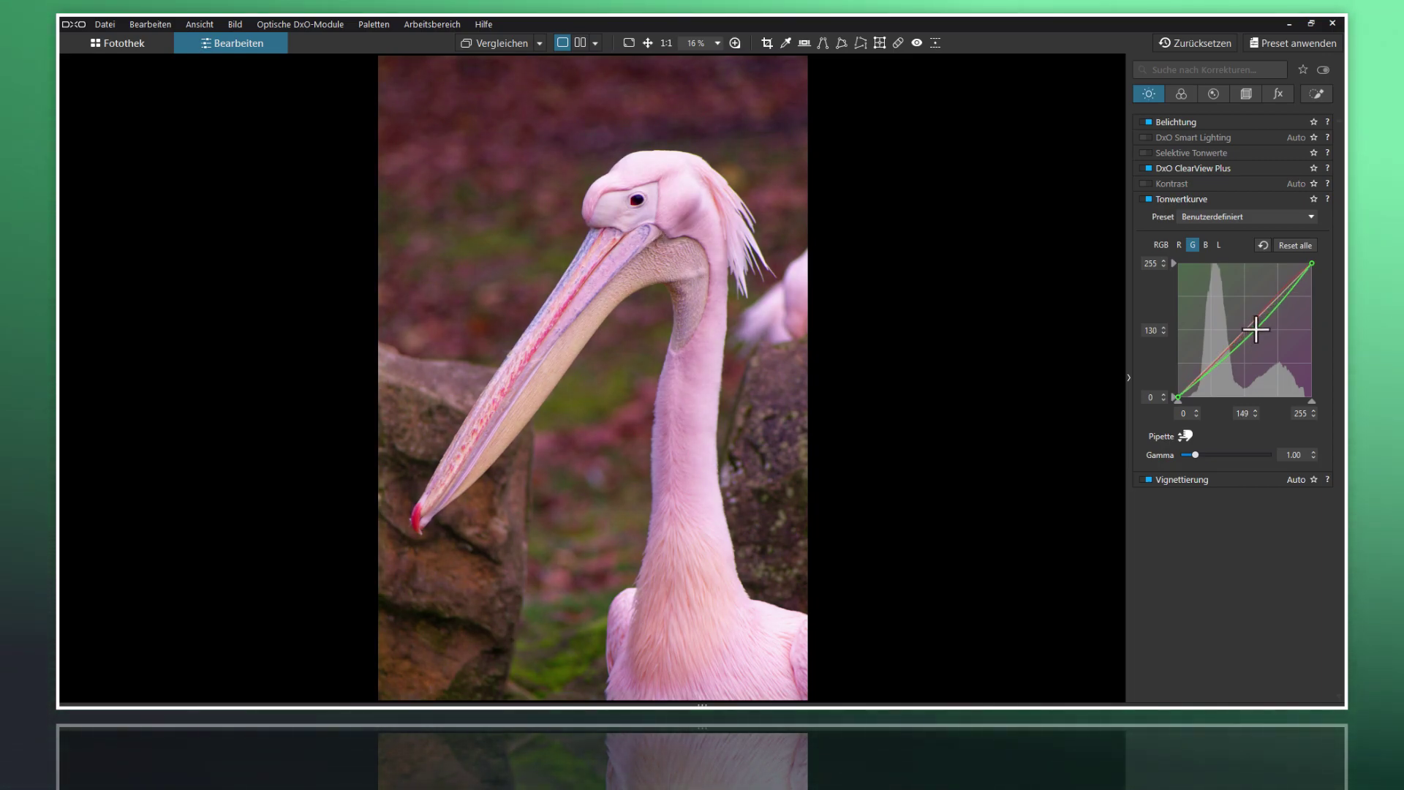
pyautogui.moveTo(1252, 329); pyautogui.dragTo(1254, 322)
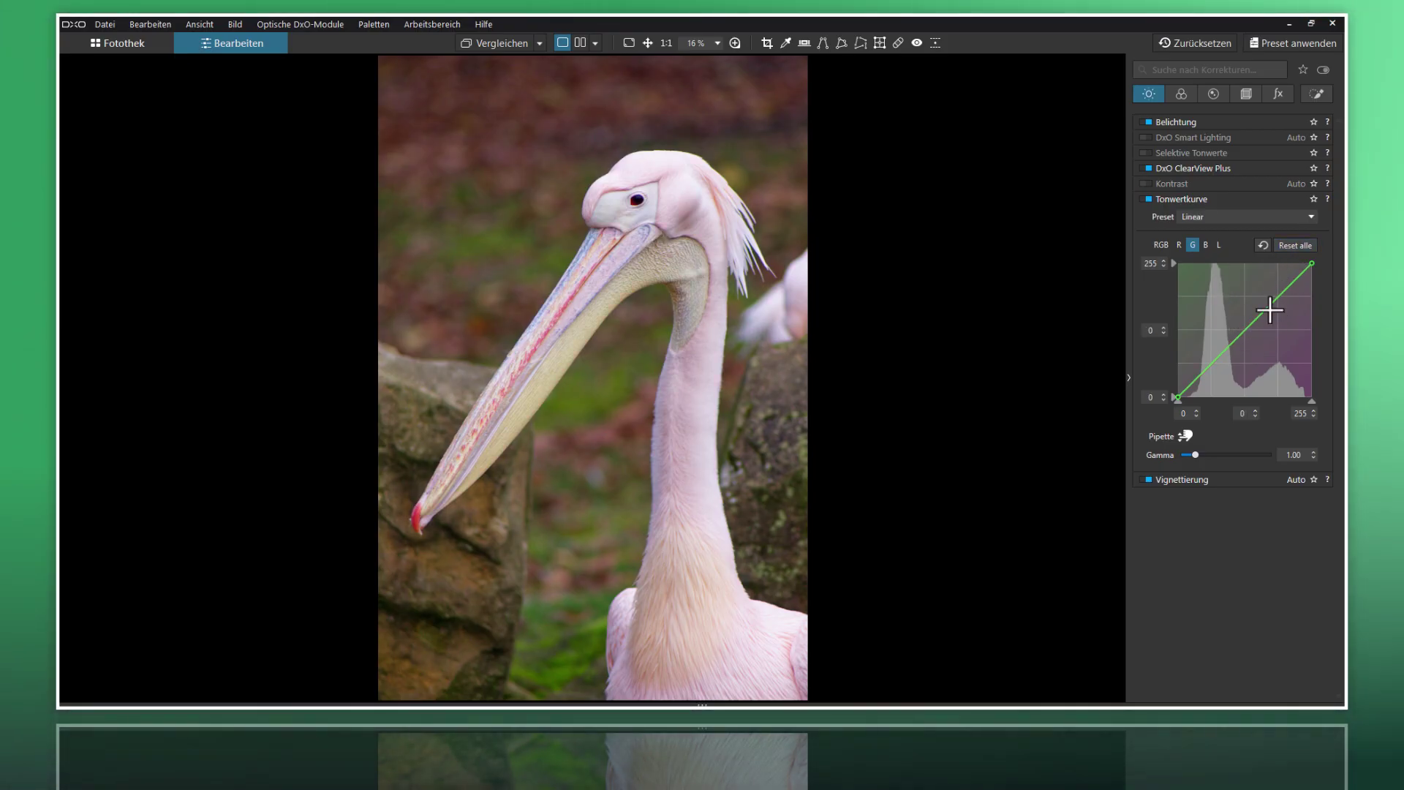
# - On the luminance curve, add an upper point and pull a shadow point down into a soft S
pyautogui.click(1218, 246)
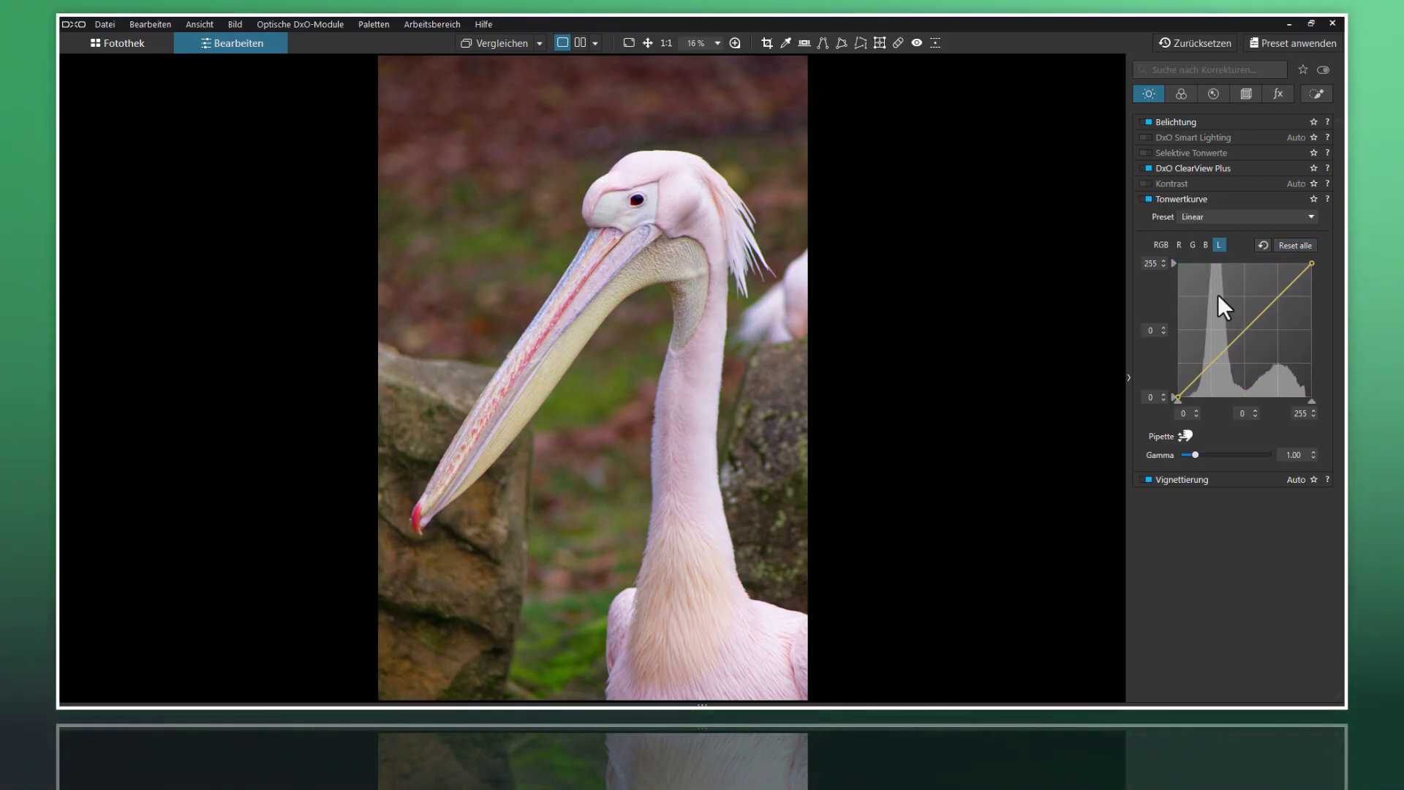
pyautogui.click(1283, 290)
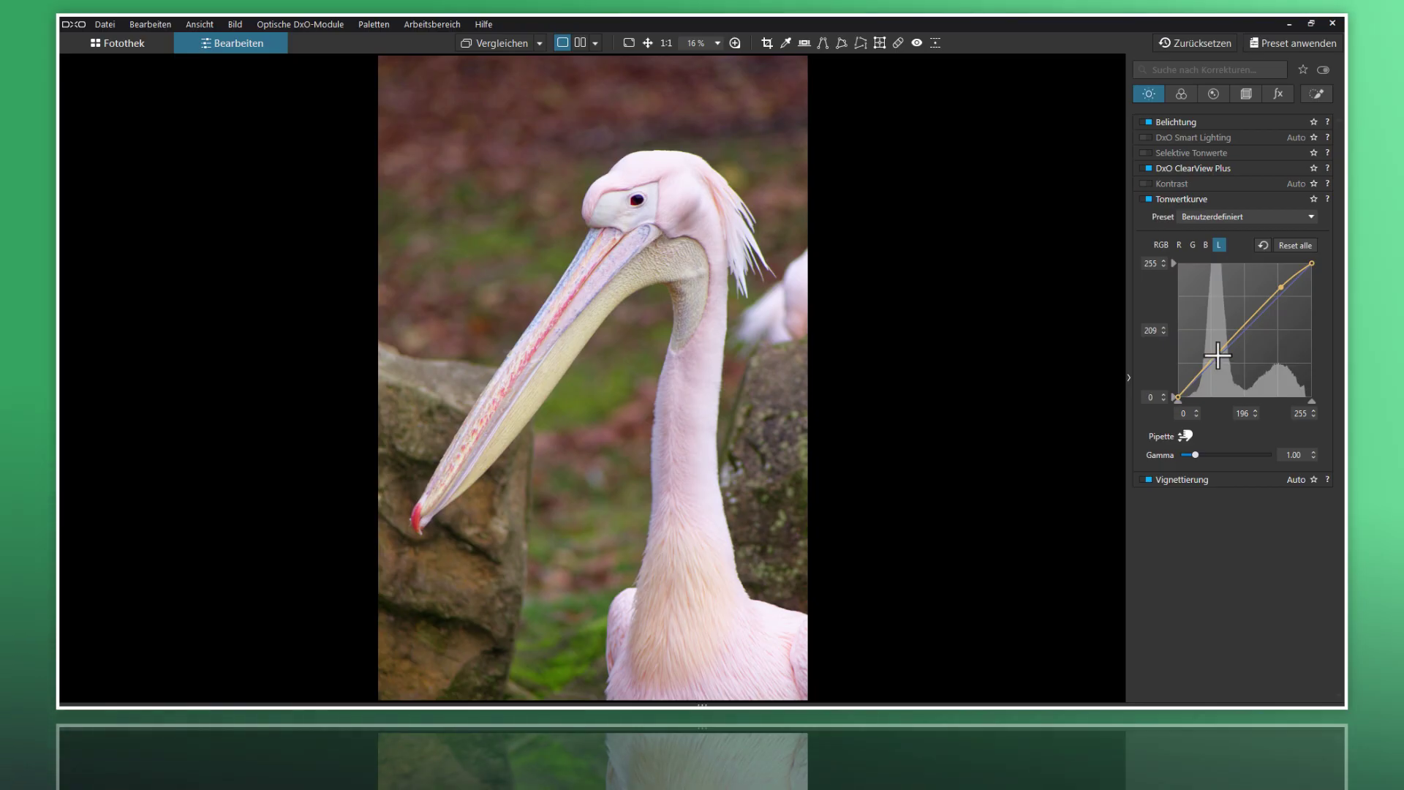
pyautogui.moveTo(1220, 352); pyautogui.dragTo(1224, 356)
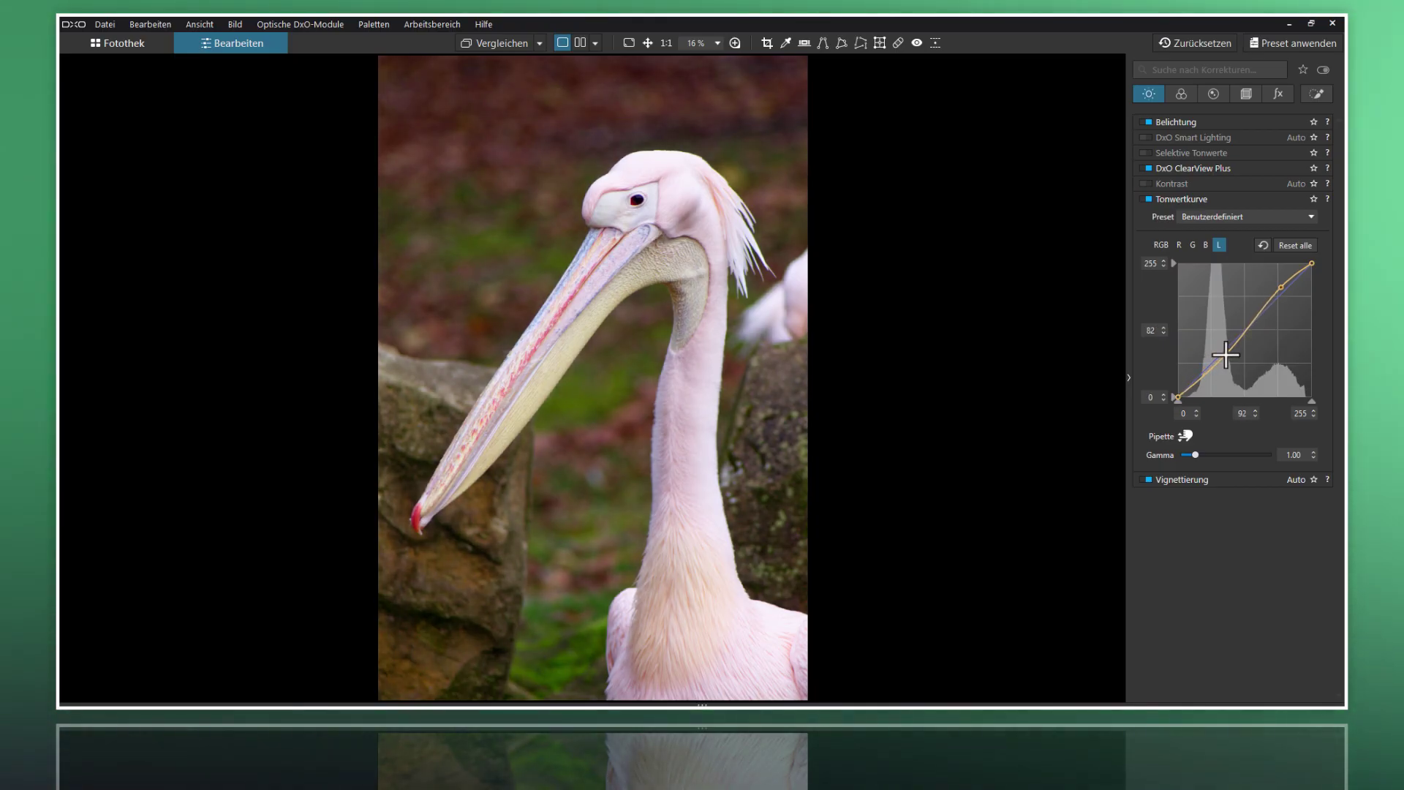
pyautogui.moveTo(1225, 355); pyautogui.dragTo(1237, 359)
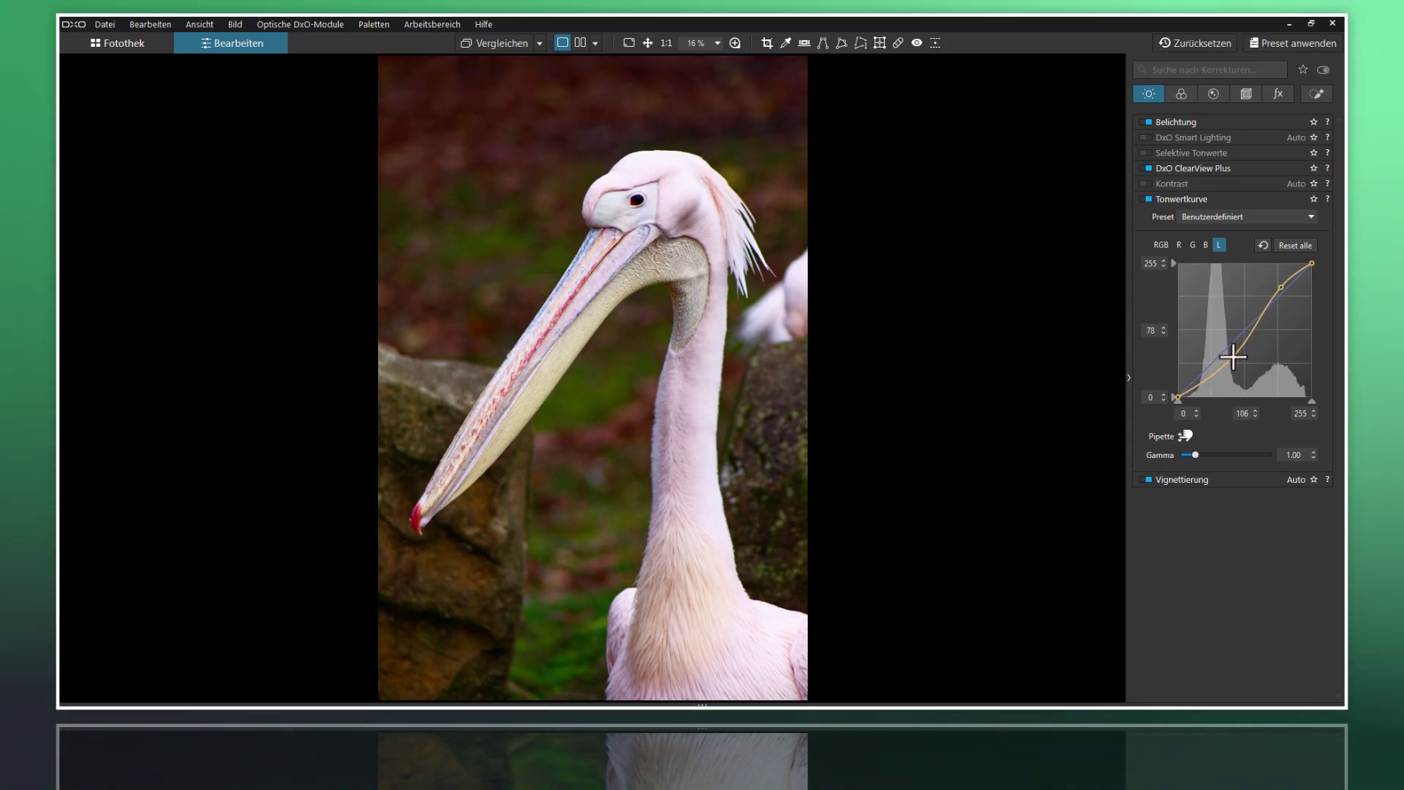
pyautogui.moveTo(1234, 355); pyautogui.dragTo(1232, 354)
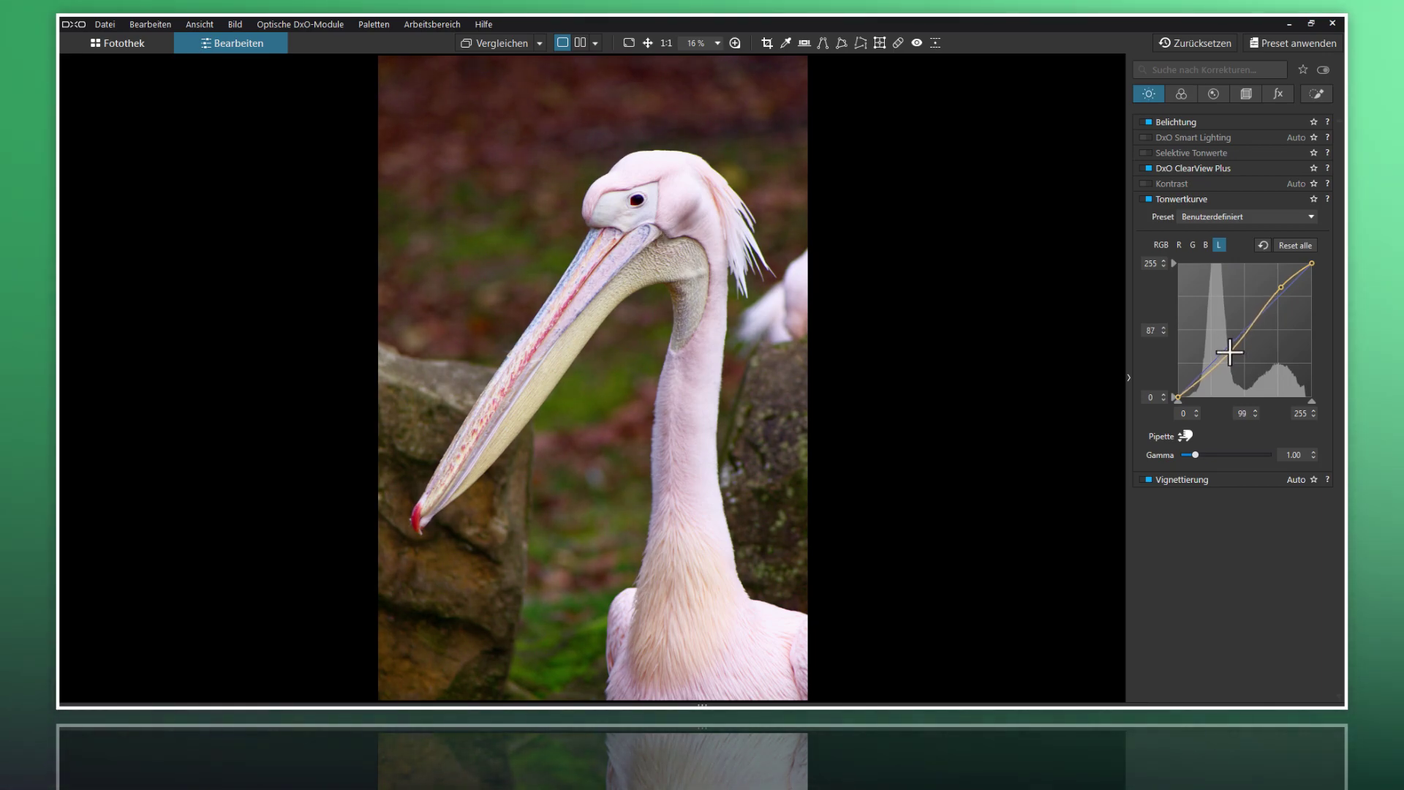
# - Set the luminance curve's upper point to 174/194, then toggle the curve to compare
pyautogui.click(1279, 287)
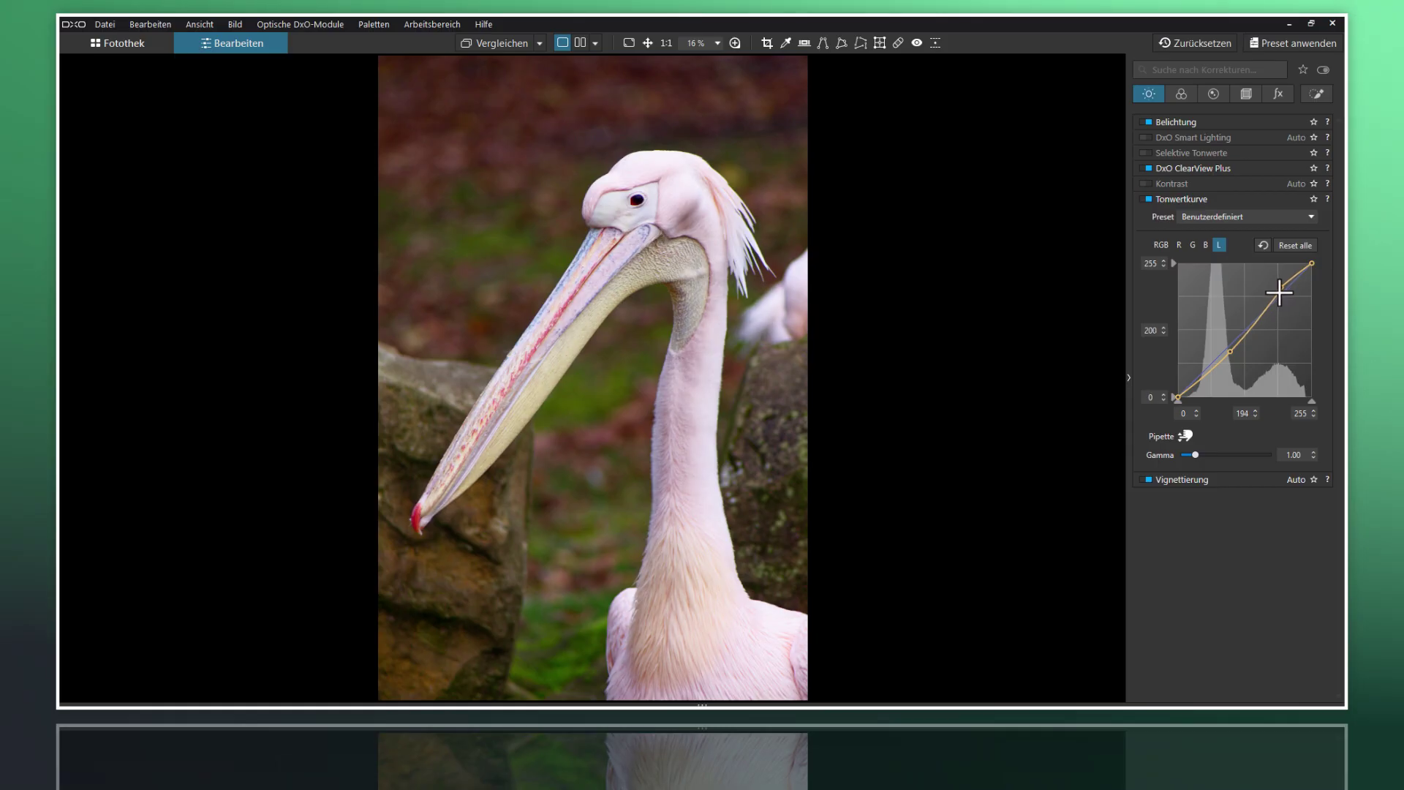
pyautogui.moveTo(1280, 294); pyautogui.dragTo(1280, 301)
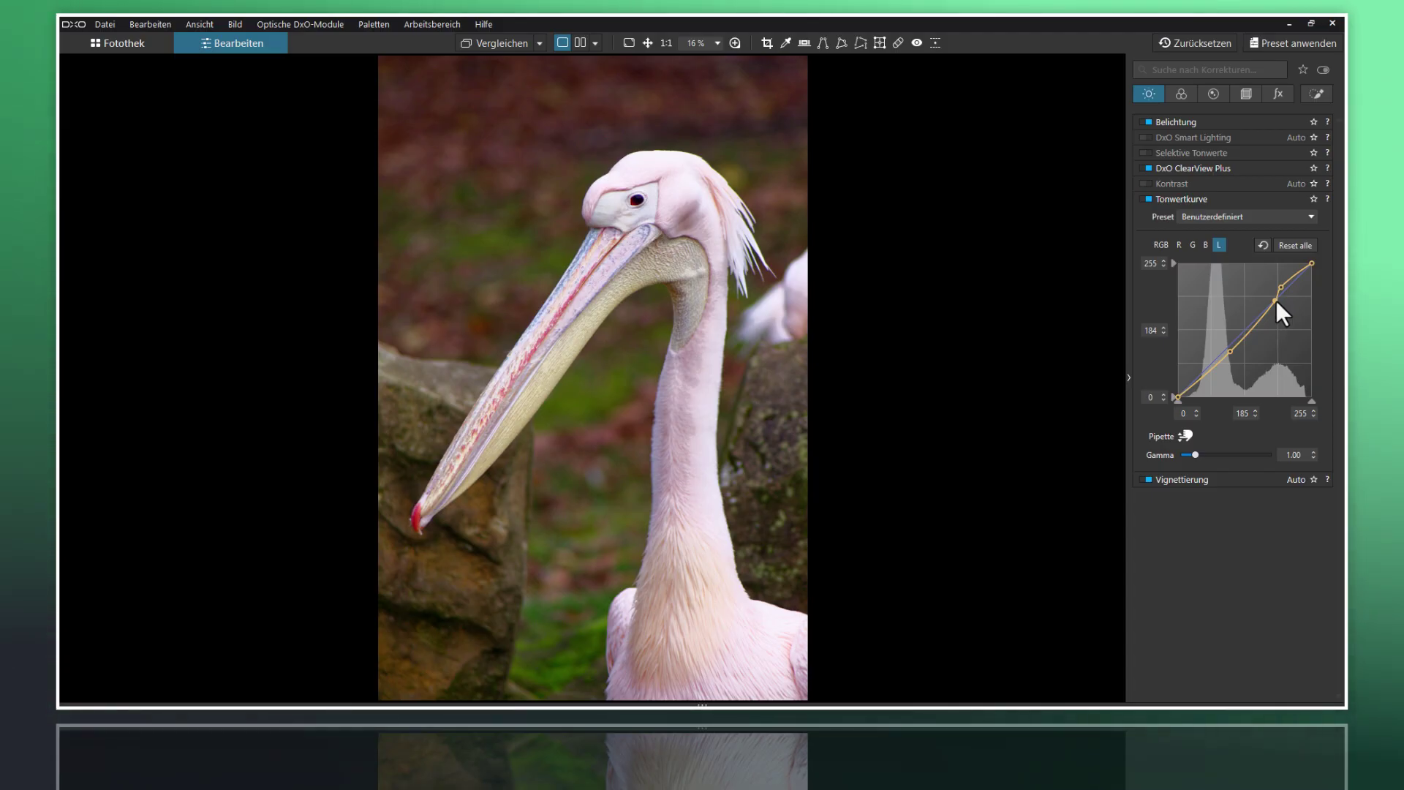
pyautogui.moveTo(1273, 299)
pyautogui.mouseDown()
pyautogui.moveTo(1253, 281)
pyautogui.moveTo(1271, 295)
pyautogui.mouseUp()
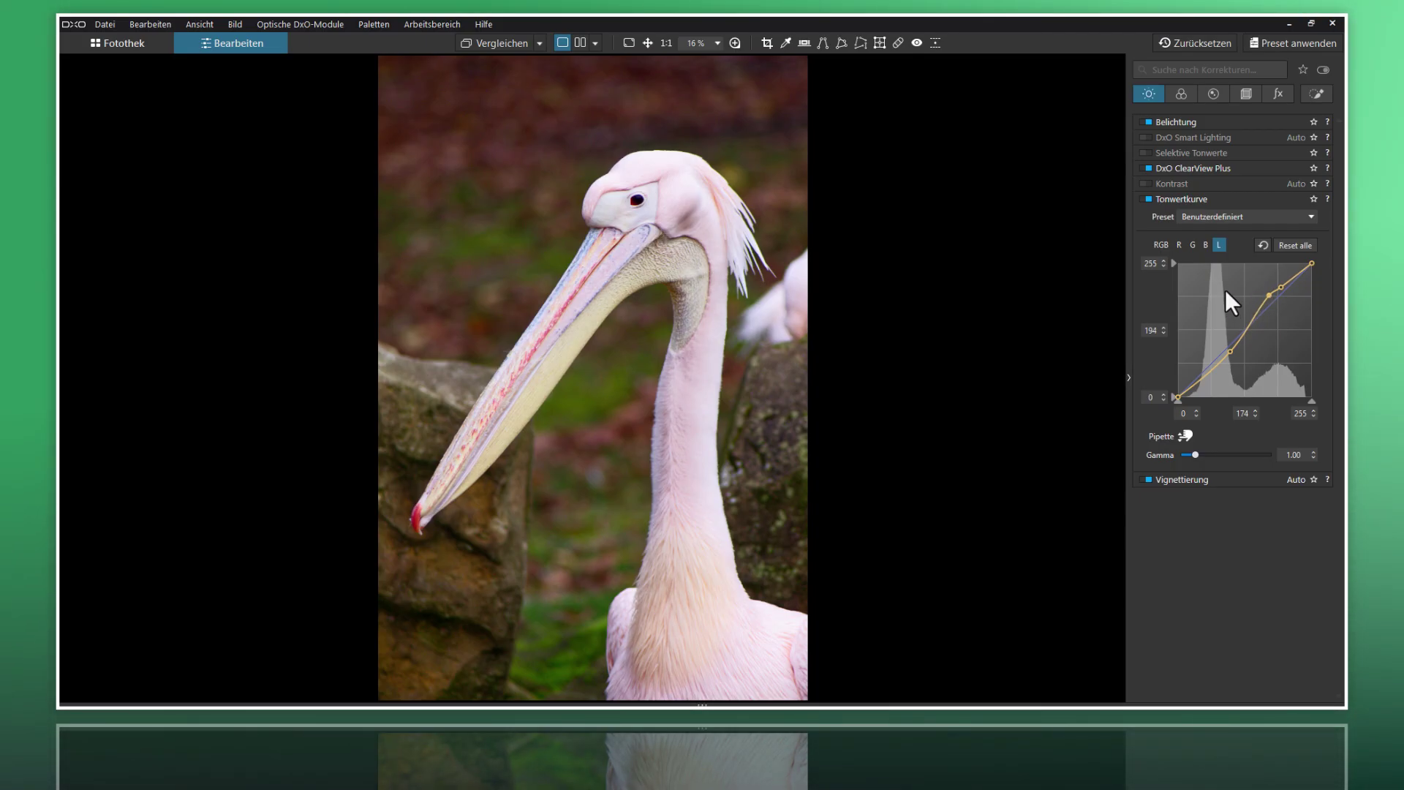
pyautogui.click(1150, 198)
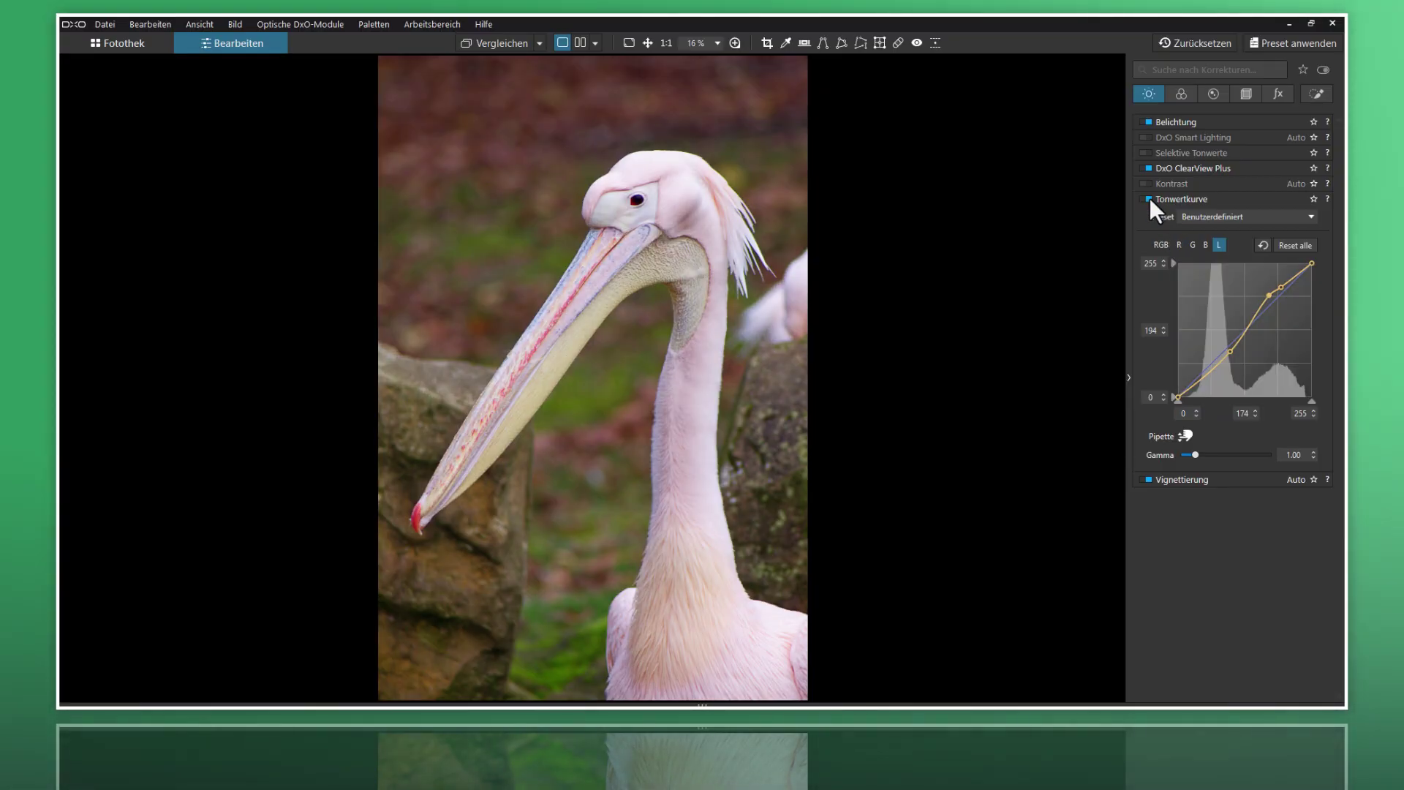
# - Reset the luminance curve and lower a single midtone point to 105/78
pyautogui.click(1150, 197)
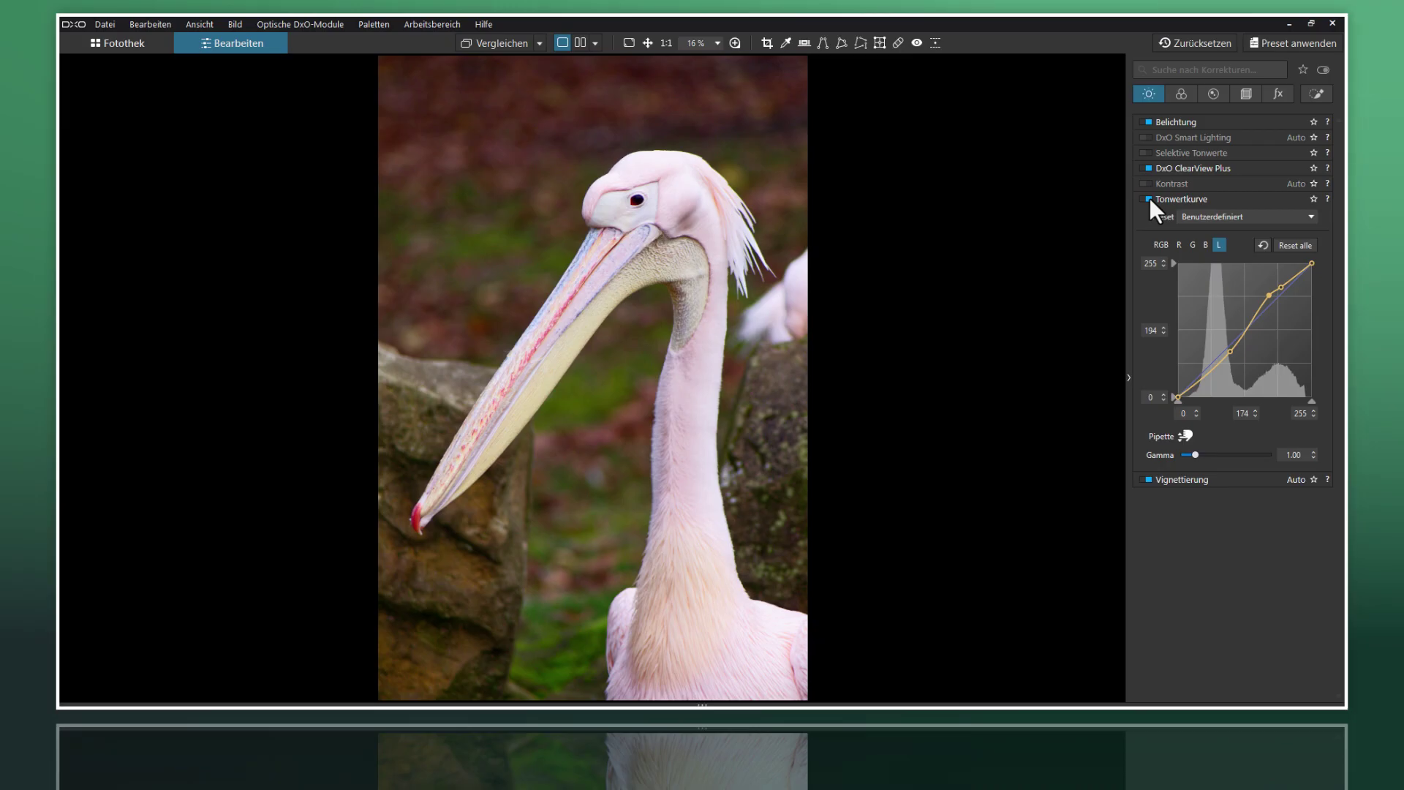
pyautogui.click(1150, 197)
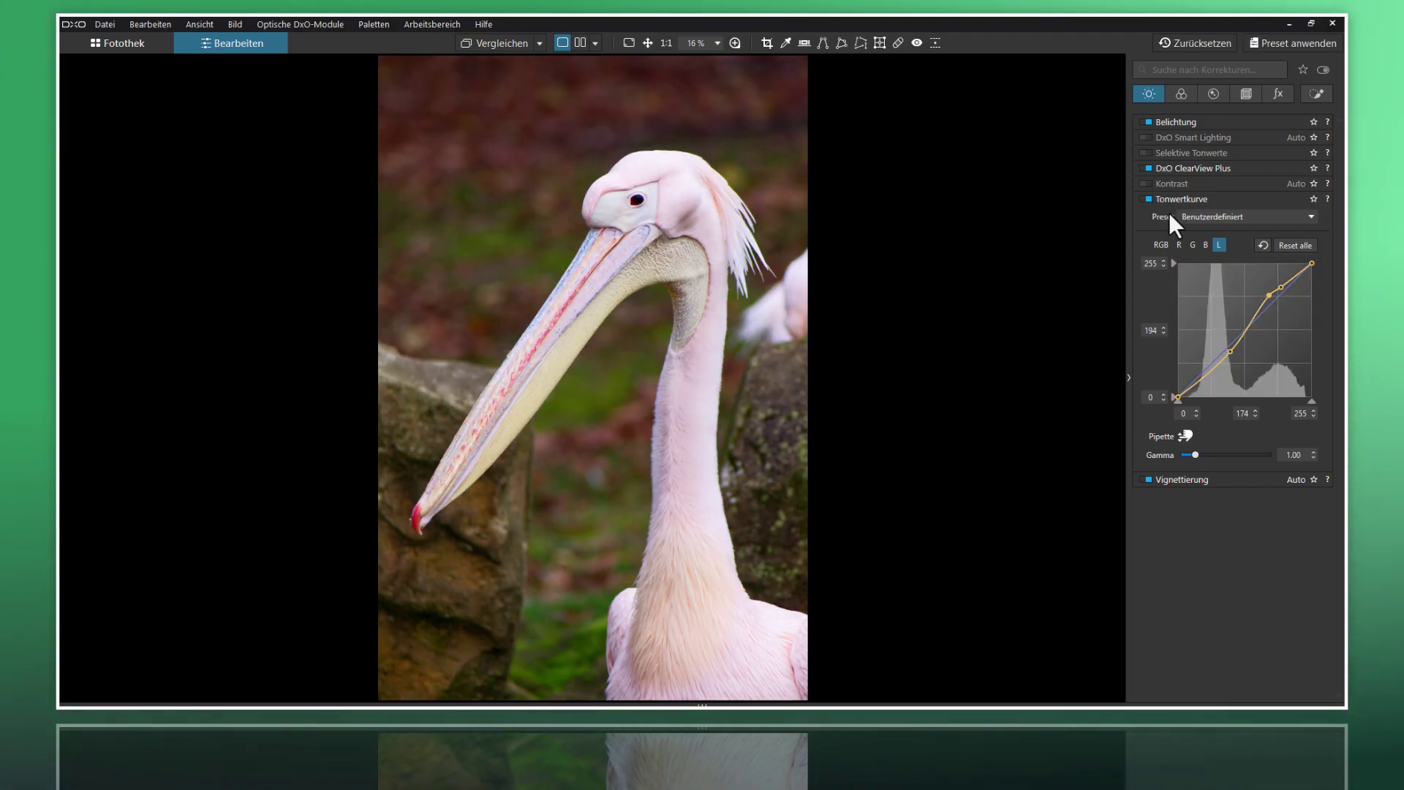
pyautogui.click(1284, 244)
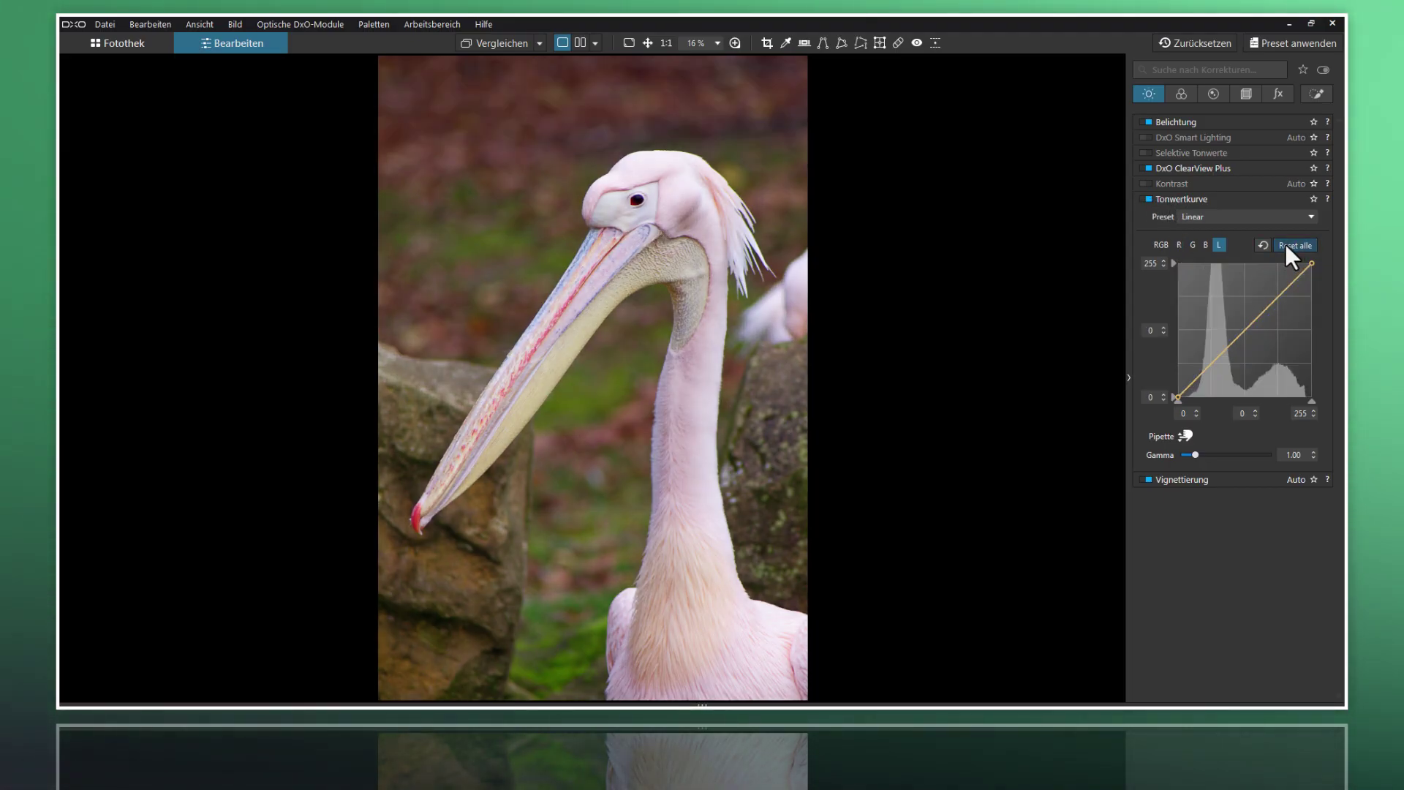
pyautogui.click(1223, 355)
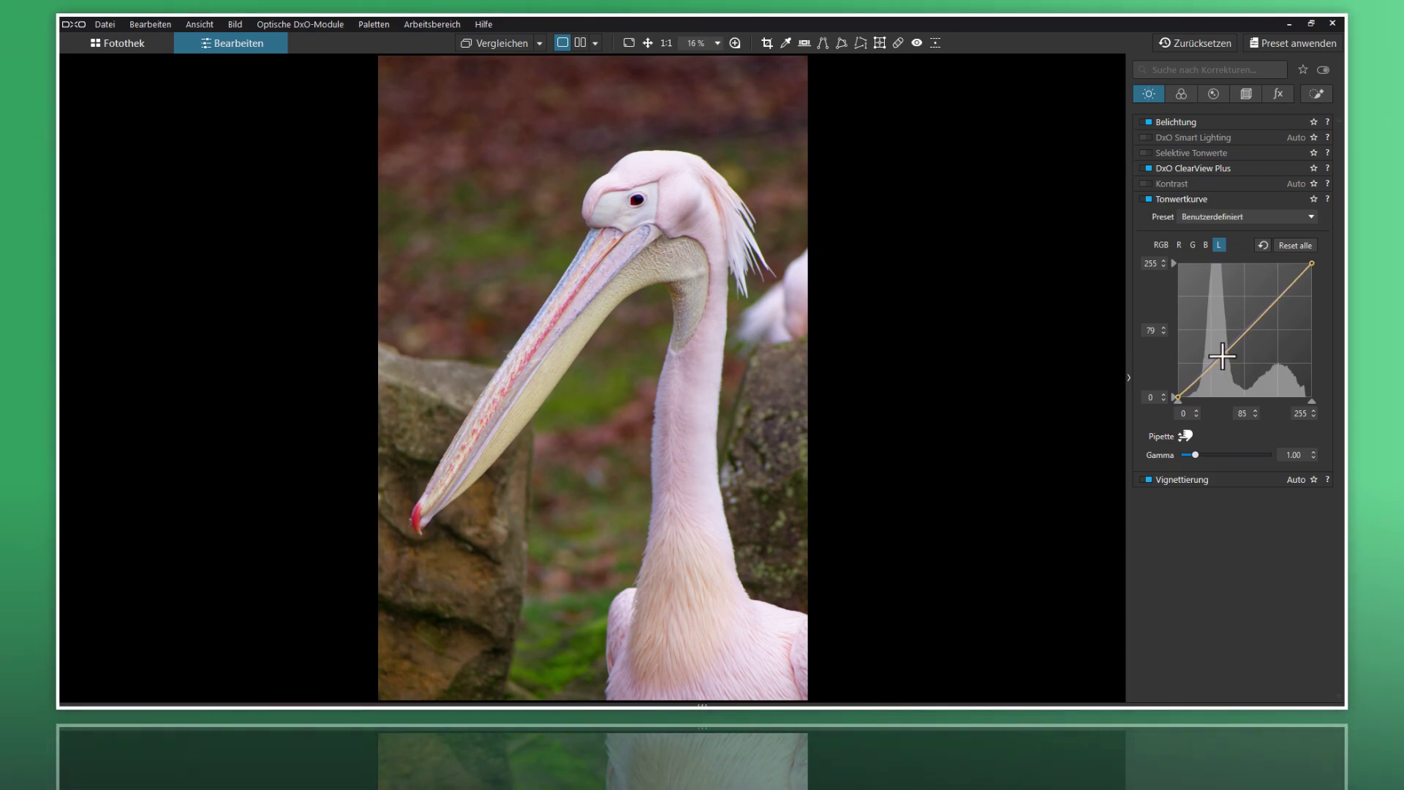
pyautogui.moveTo(1223, 355); pyautogui.dragTo(1227, 358)
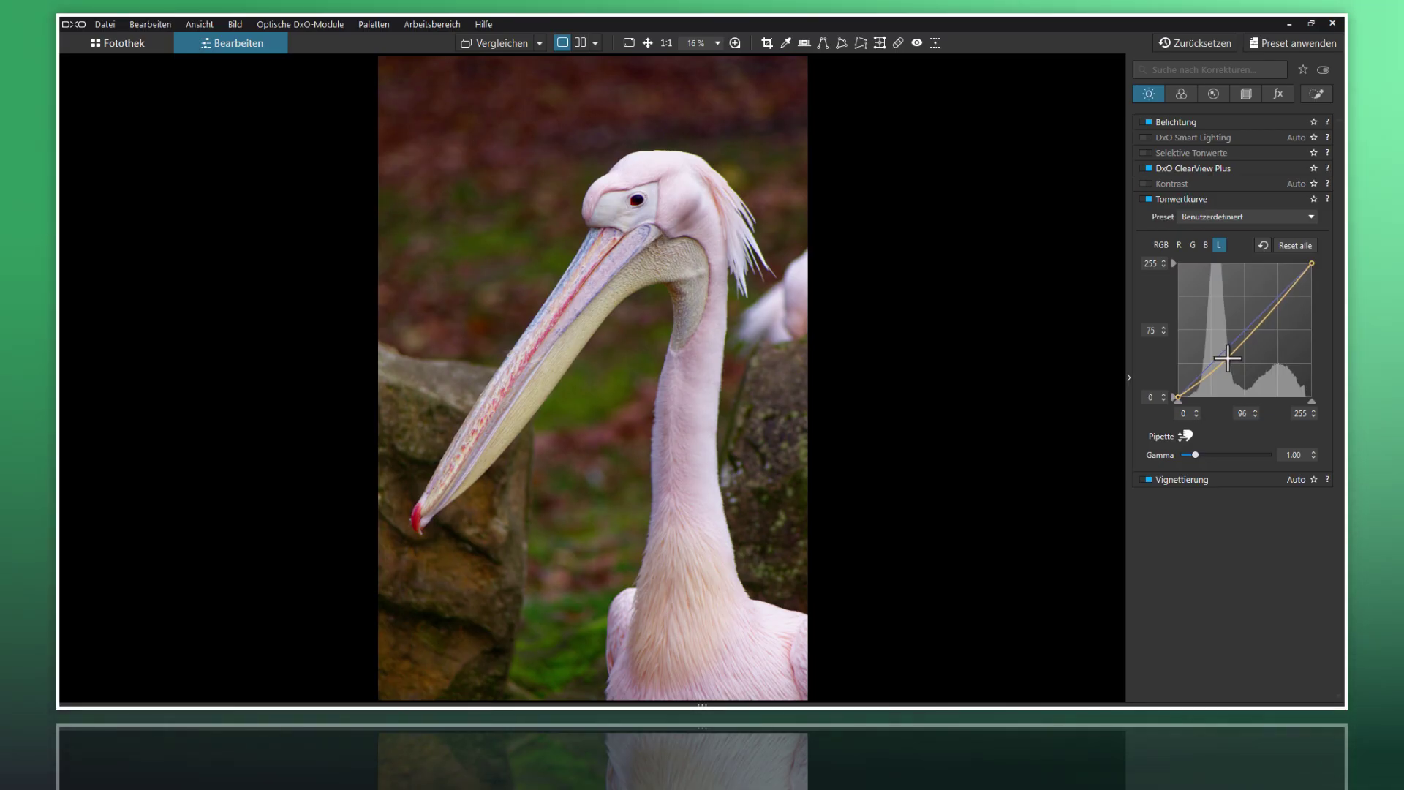
pyautogui.moveTo(1228, 357); pyautogui.dragTo(1233, 356)
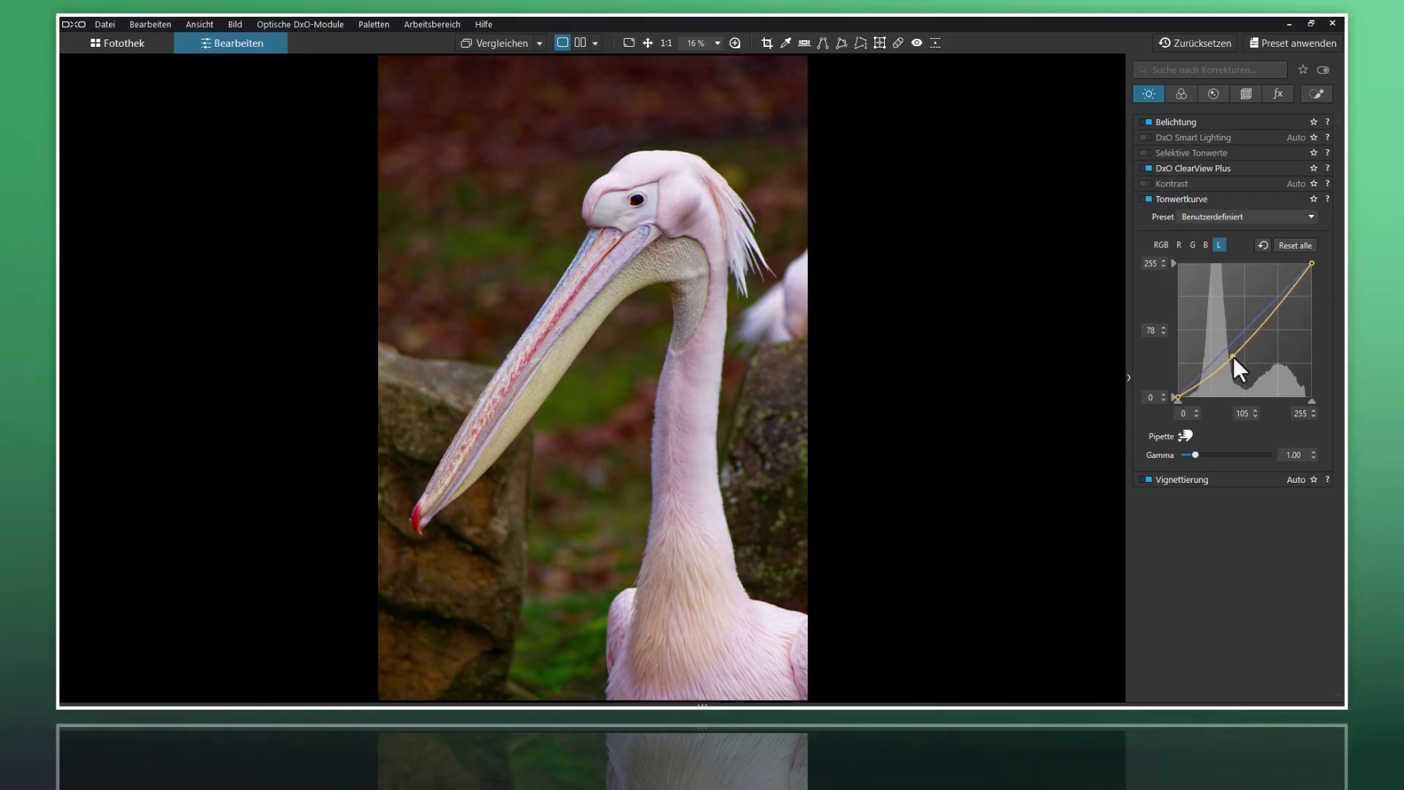
# - Add a Farbton-Maske local adjustment sampled on the dark background above the beak
pyautogui.click(1175, 199)
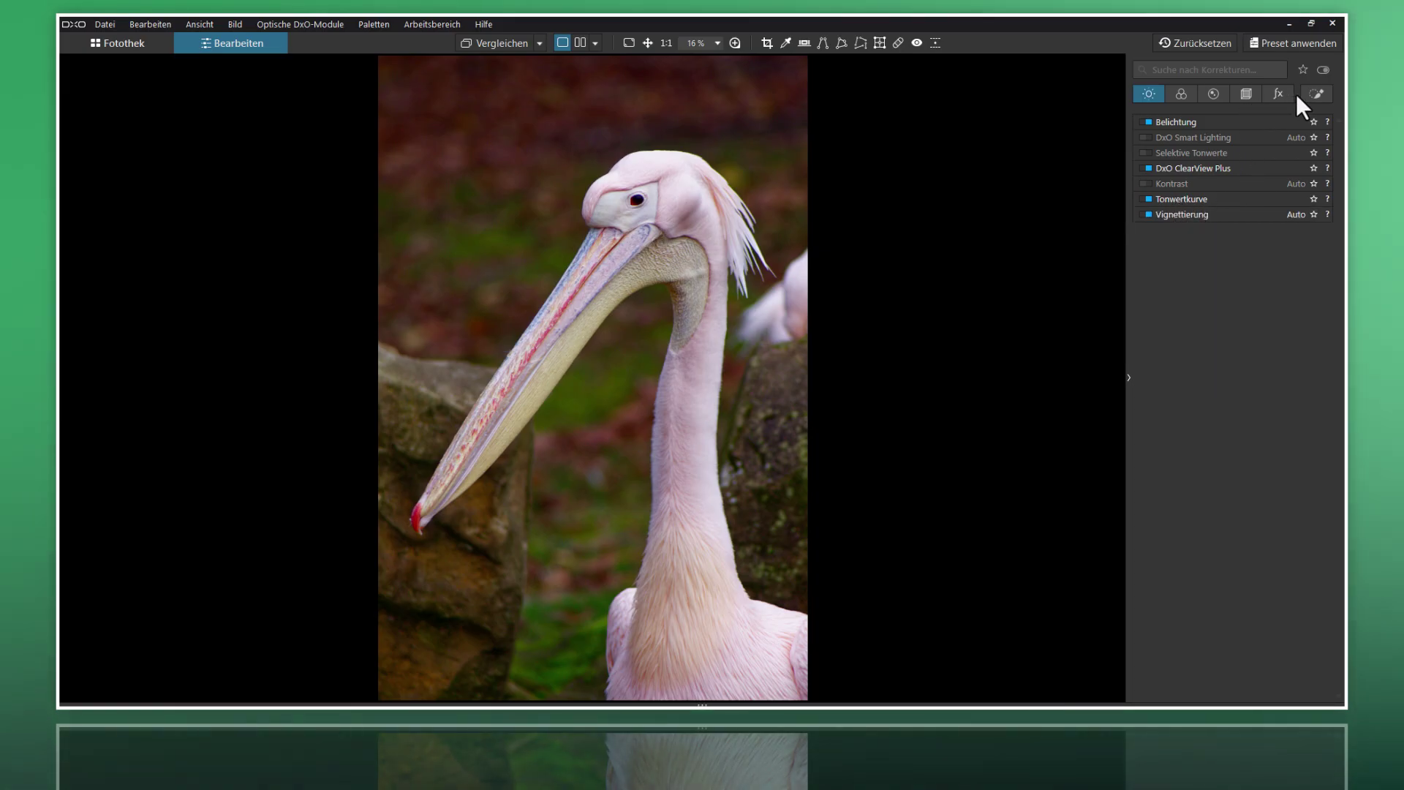
pyautogui.click(1318, 94)
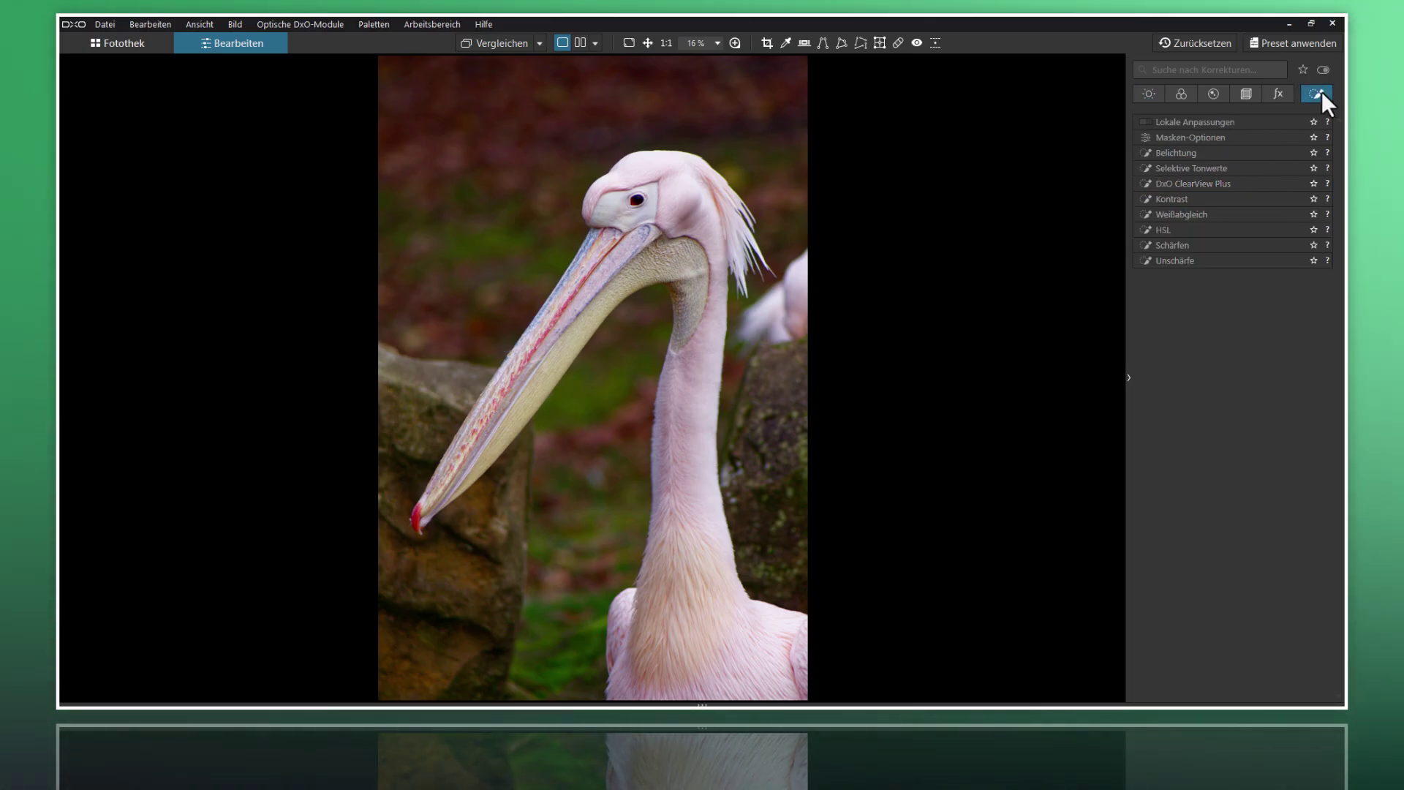
pyautogui.click(1147, 123)
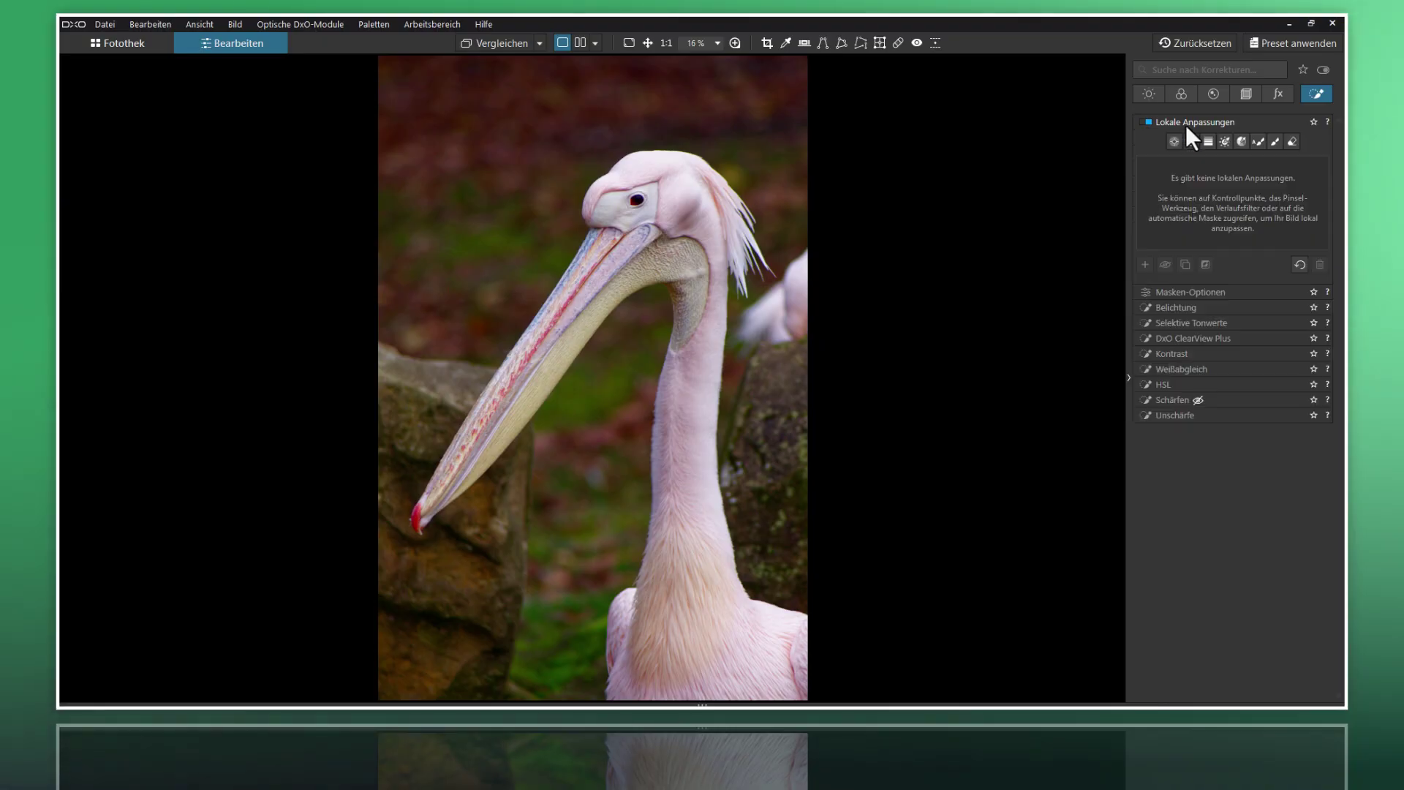
pyautogui.click(1241, 142)
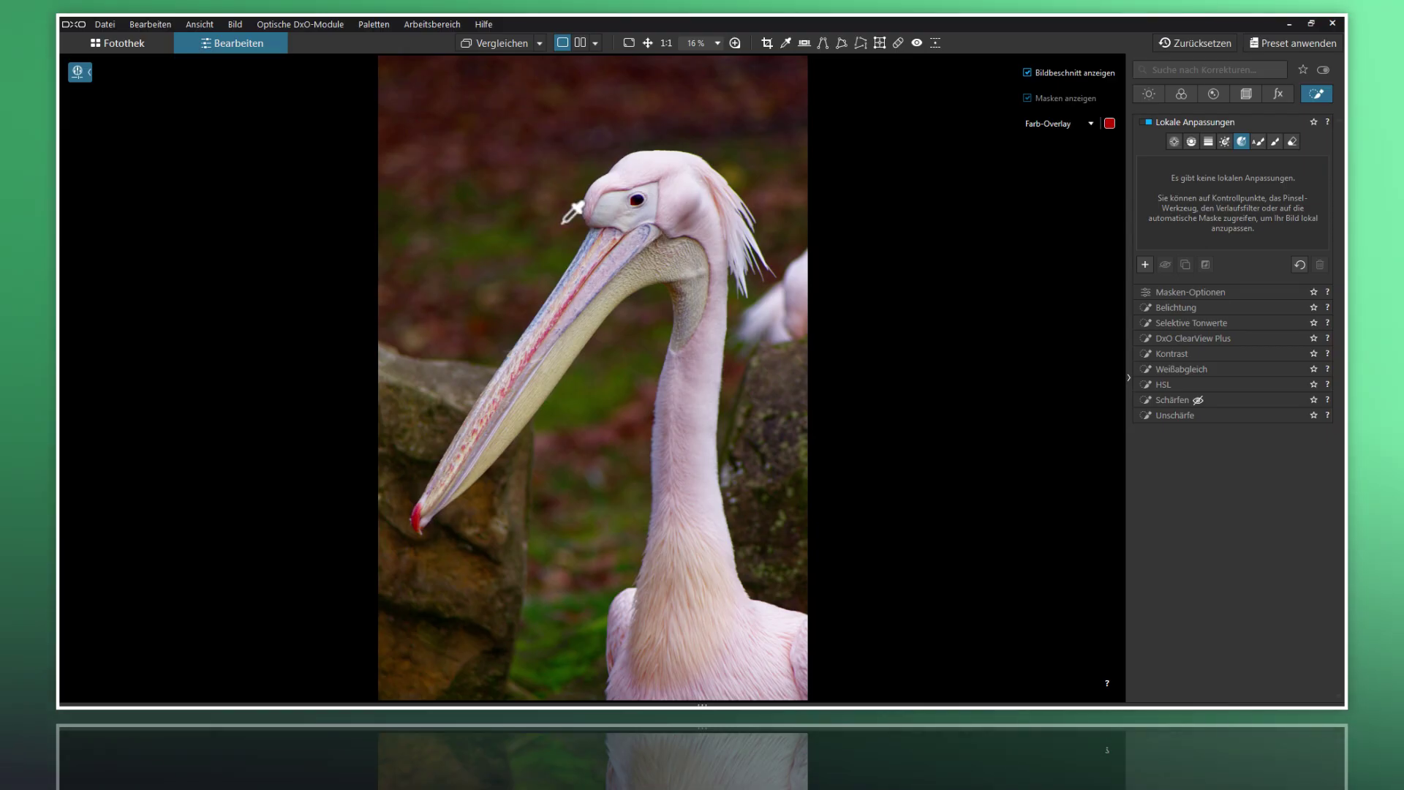
pyautogui.click(482, 240)
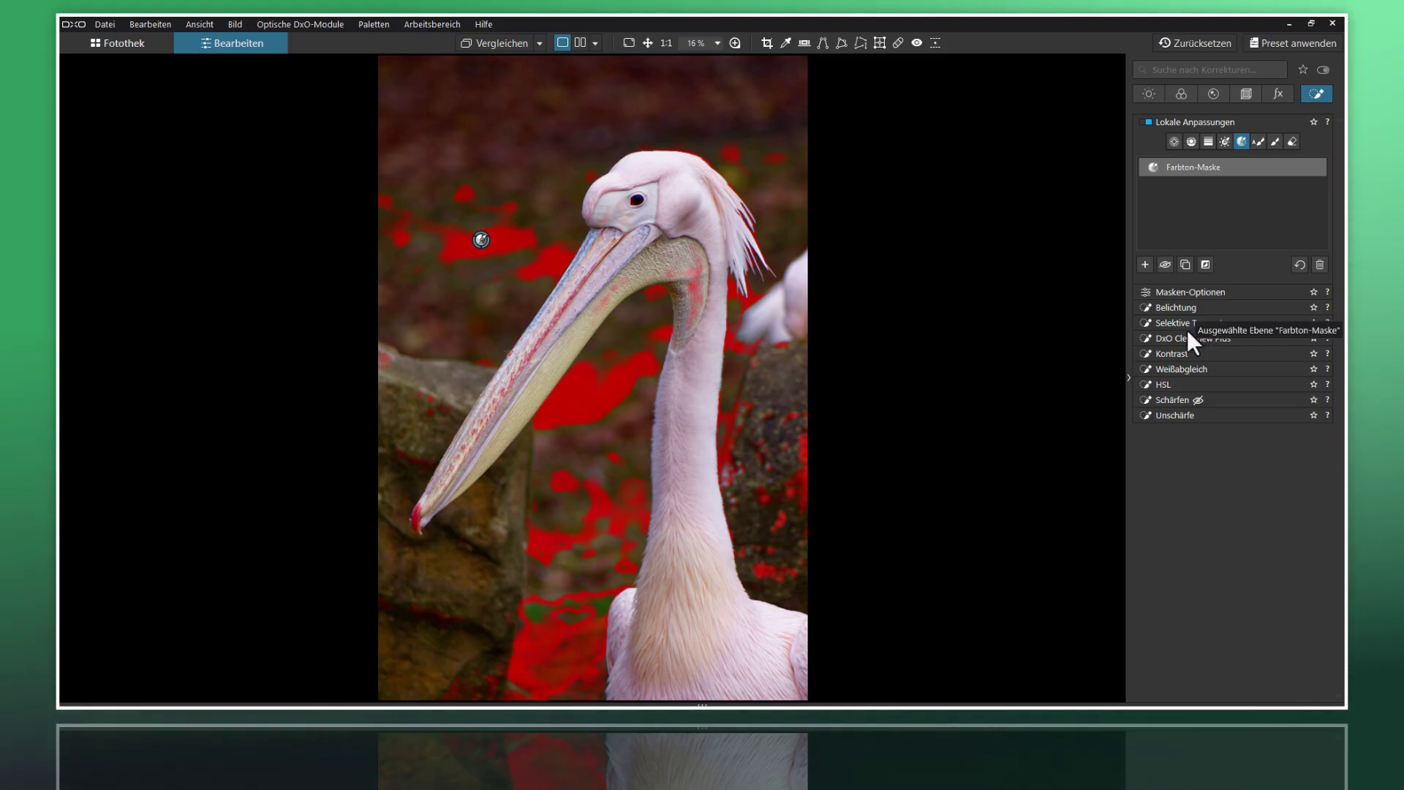
# - Set the background hue mask's HSL Sättigung to -47 and show the mask overlay
pyautogui.click(1187, 325)
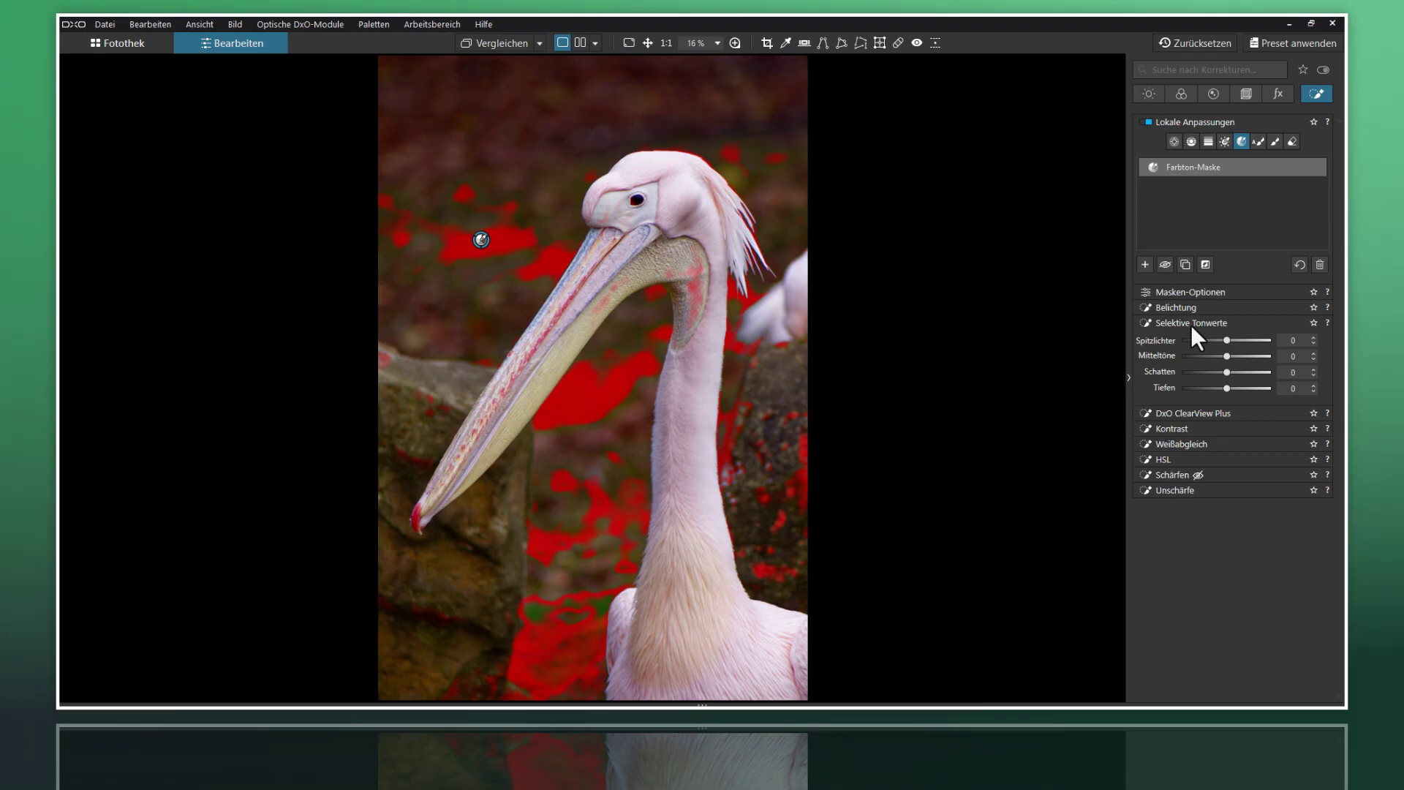
pyautogui.click(1191, 325)
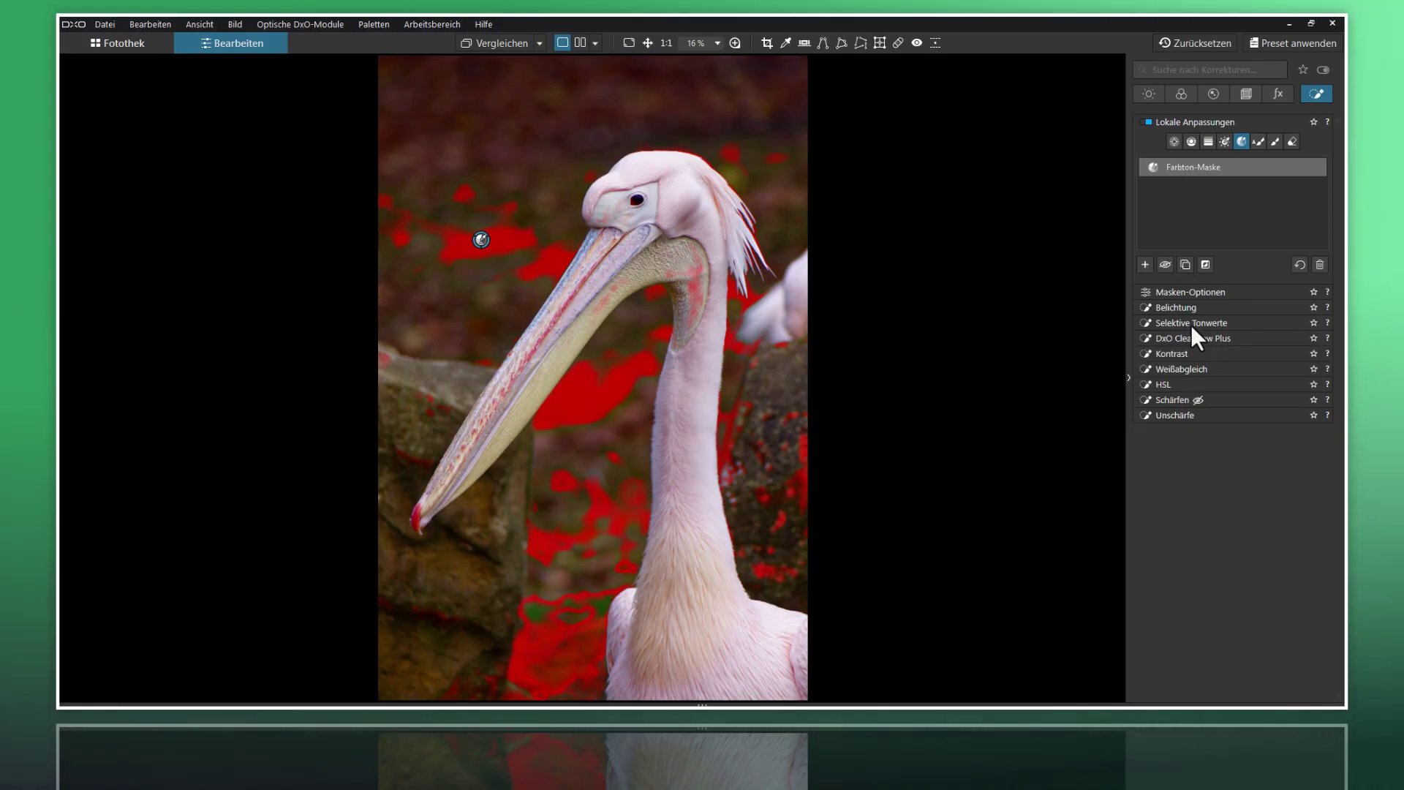
pyautogui.click(1180, 384)
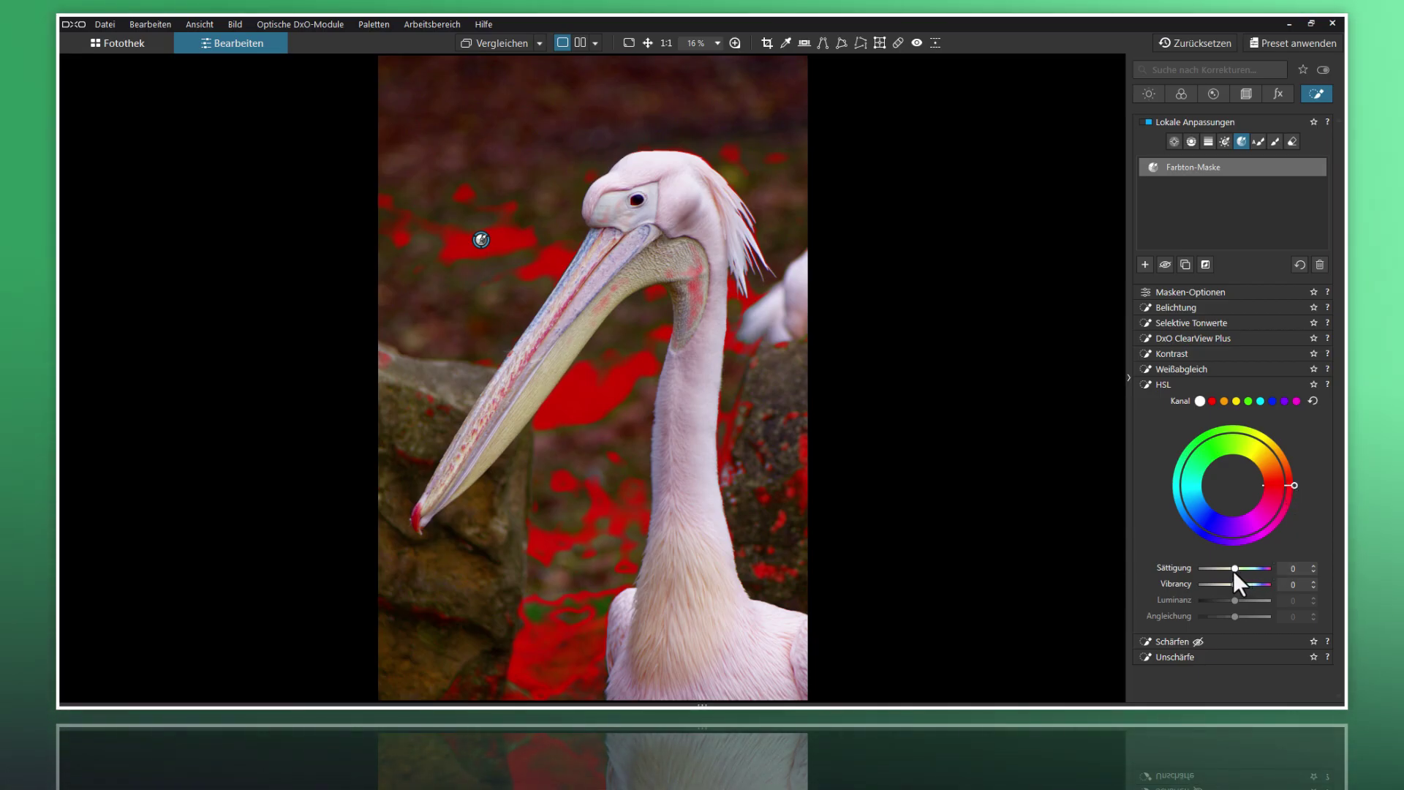
pyautogui.moveTo(1234, 568)
pyautogui.mouseDown()
pyautogui.moveTo(1180, 567)
pyautogui.moveTo(1217, 568)
pyautogui.mouseUp()
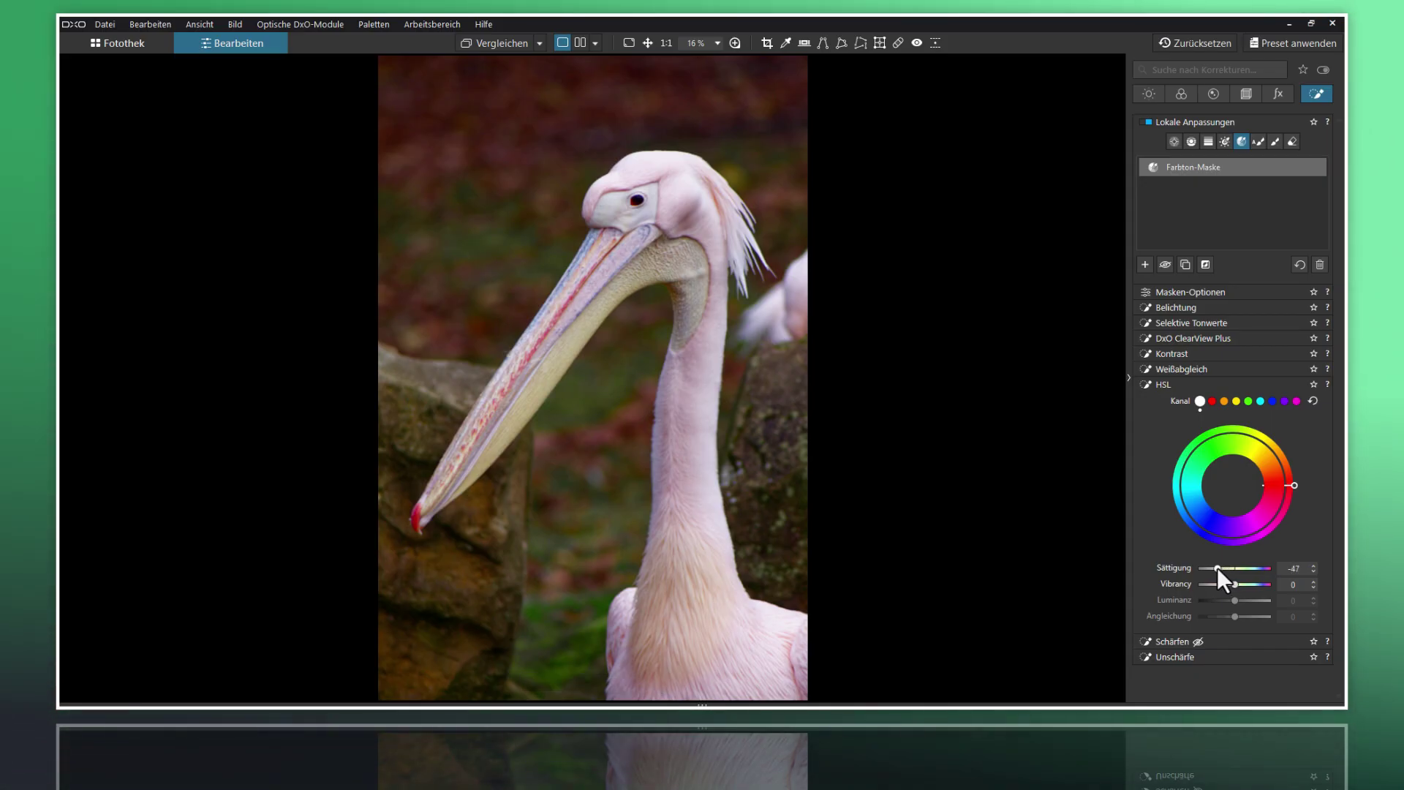
pyautogui.press('m')
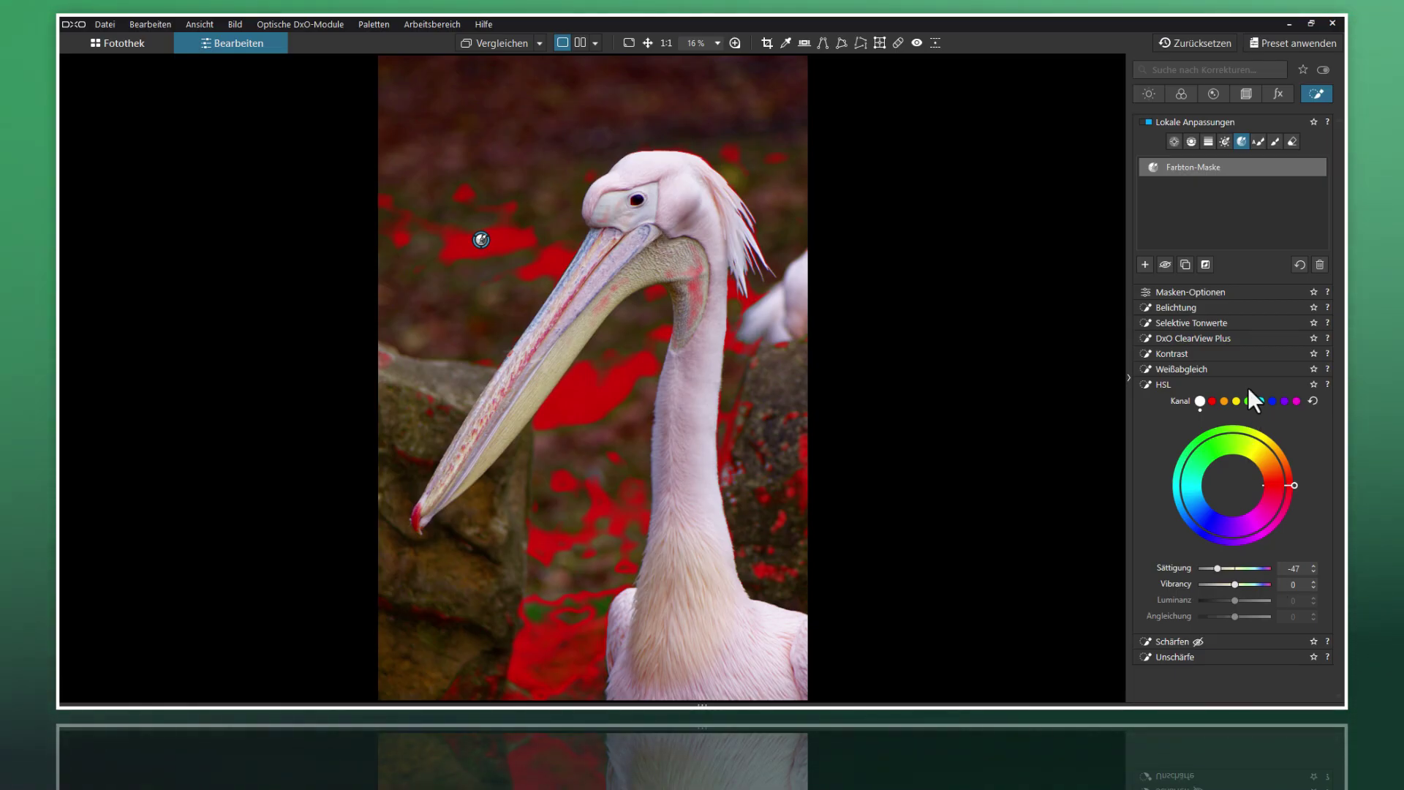
pyautogui.moveTo(682, 191)
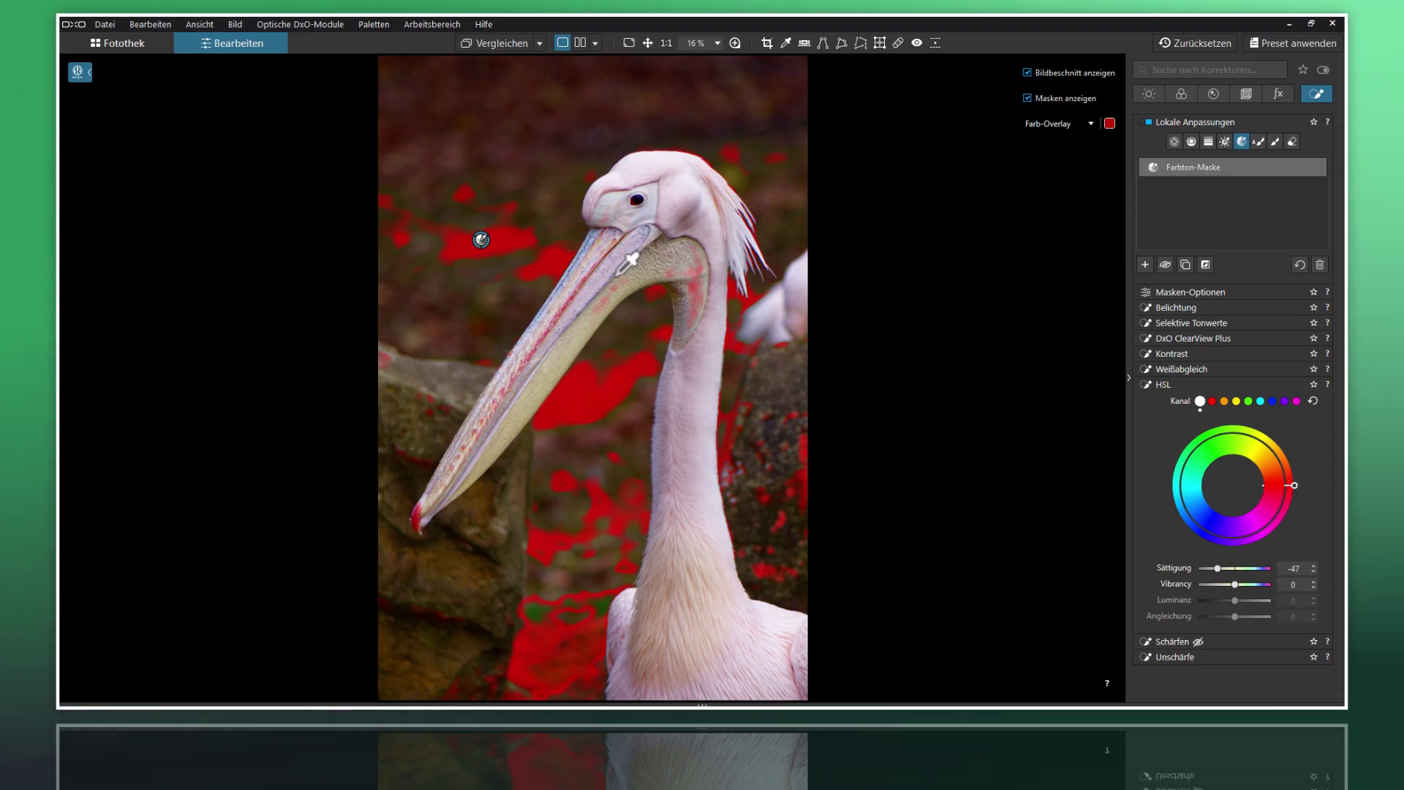
# - Move the hue sample onto the pelican's pink head, set Sättigung to 15, and deselect the mask
pyautogui.click(668, 200)
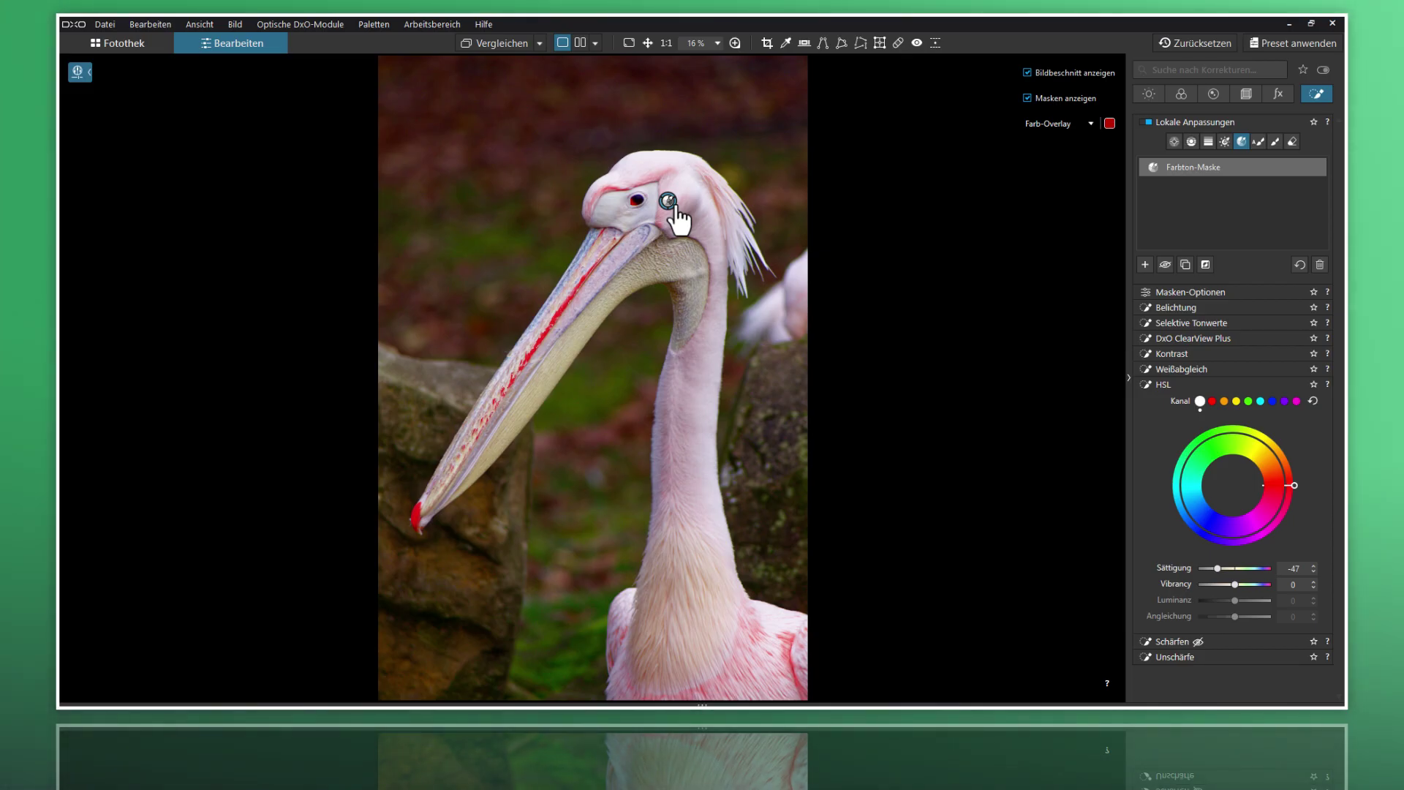
pyautogui.moveTo(673, 207)
pyautogui.mouseDown()
pyautogui.moveTo(693, 200)
pyautogui.moveTo(680, 177)
pyautogui.moveTo(639, 175)
pyautogui.mouseUp()
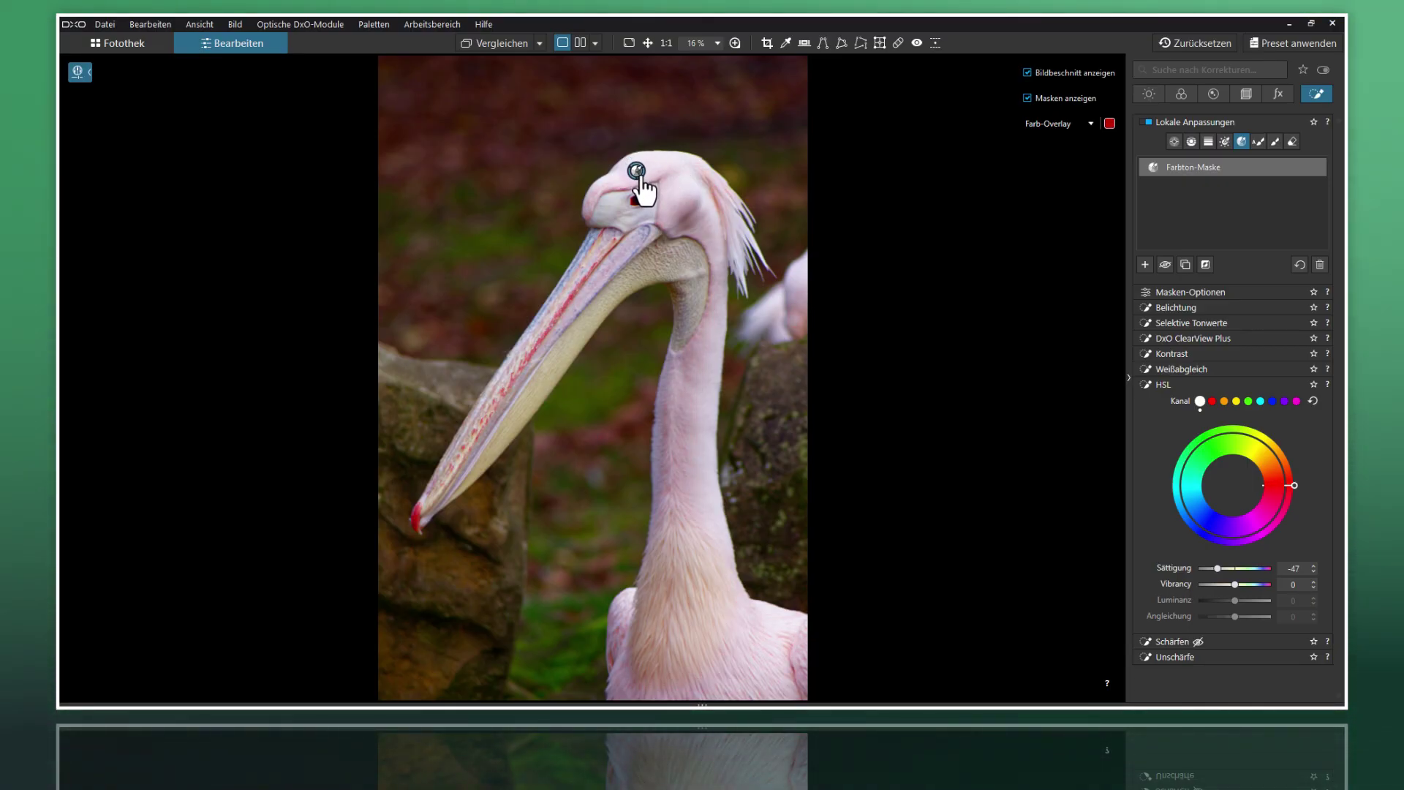
pyautogui.moveTo(660, 170)
pyautogui.mouseDown()
pyautogui.moveTo(685, 187)
pyautogui.moveTo(680, 156)
pyautogui.moveTo(638, 163)
pyautogui.moveTo(683, 183)
pyautogui.moveTo(695, 219)
pyautogui.moveTo(677, 182)
pyautogui.mouseUp()
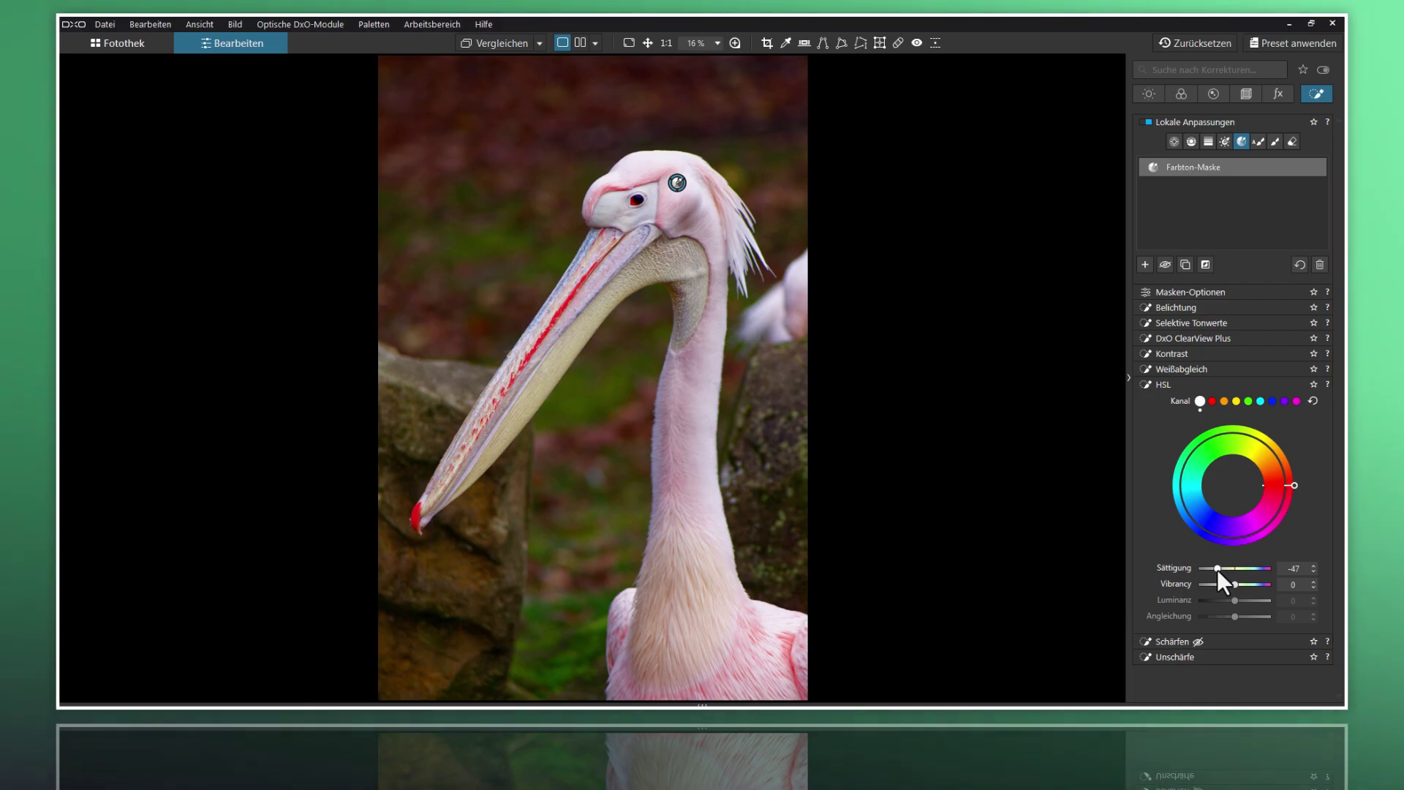
pyautogui.moveTo(1218, 570)
pyautogui.mouseDown()
pyautogui.moveTo(1258, 573)
pyautogui.moveTo(1239, 569)
pyautogui.mouseUp()
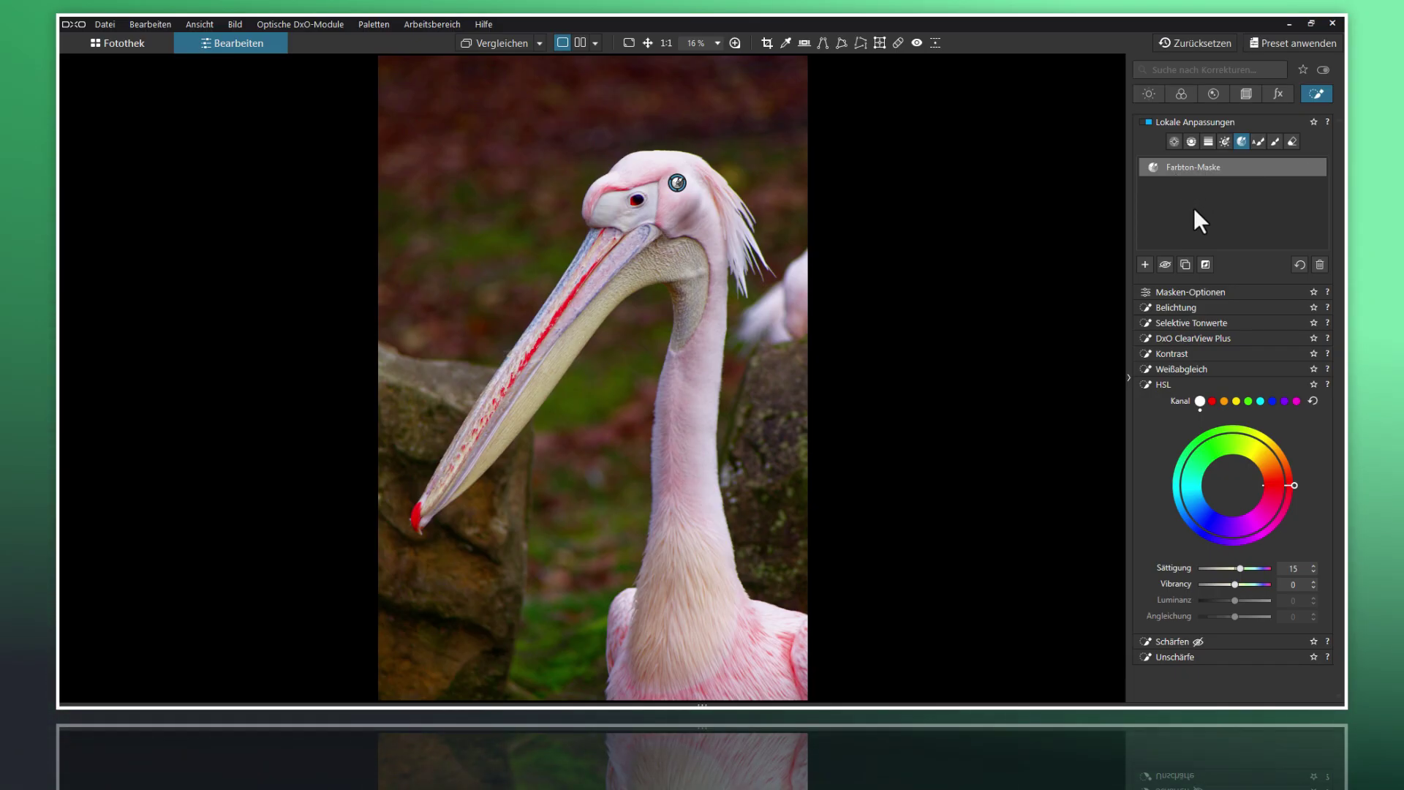
pyautogui.click(1147, 265)
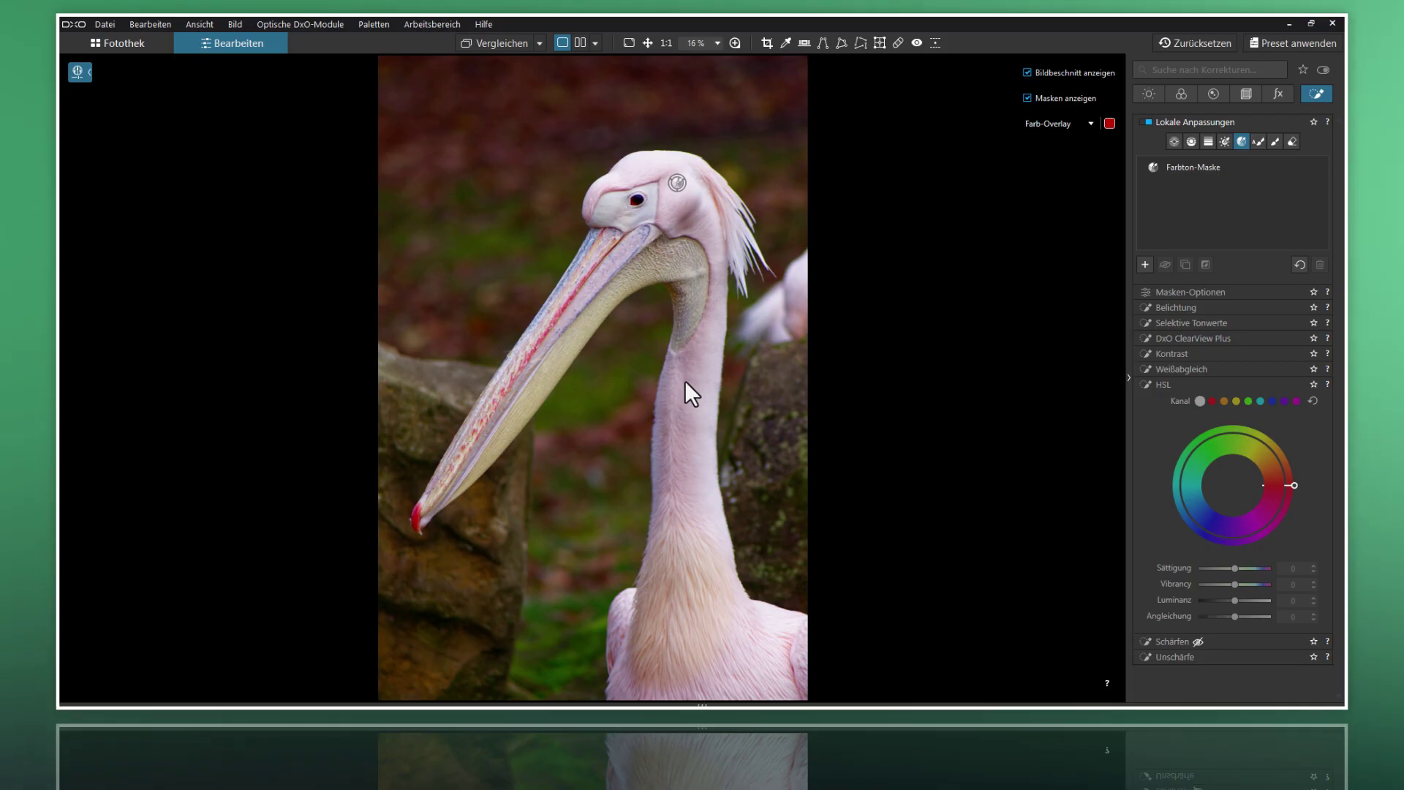
# - Add a desaturating hue mask on the reddish background, then a third hue mask sampled on the beak
pyautogui.click(565, 409)
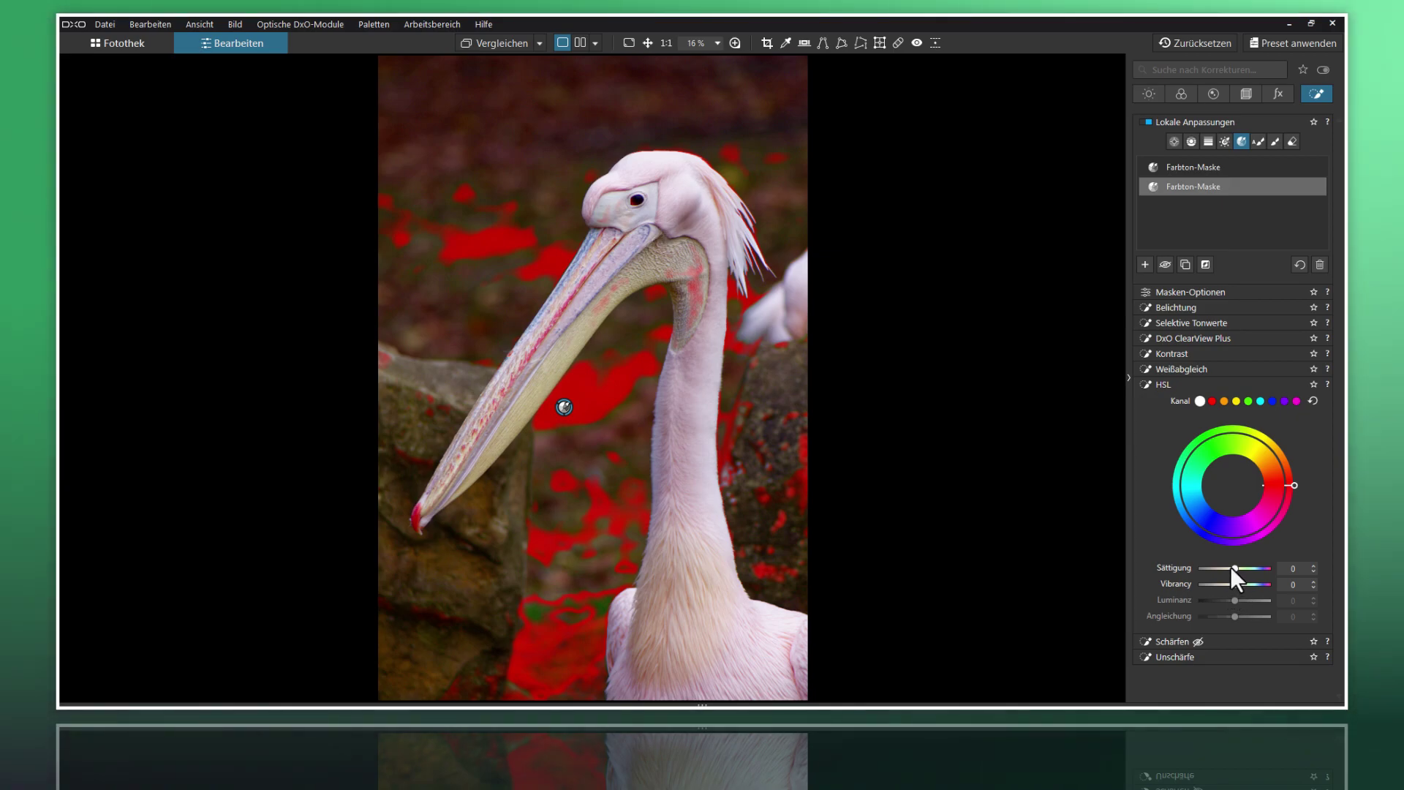
pyautogui.moveTo(1235, 569); pyautogui.dragTo(1220, 568)
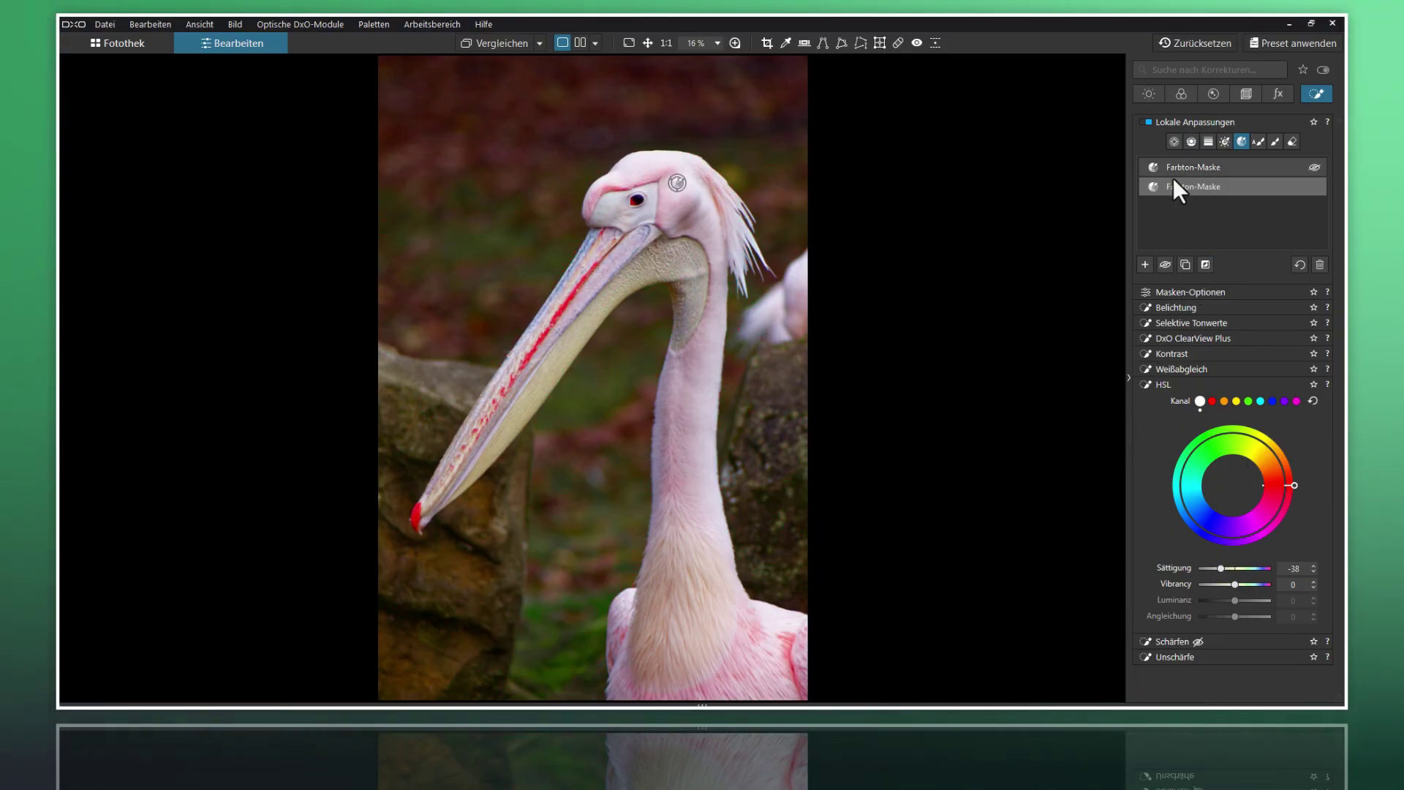
pyautogui.moveTo(1207, 187)
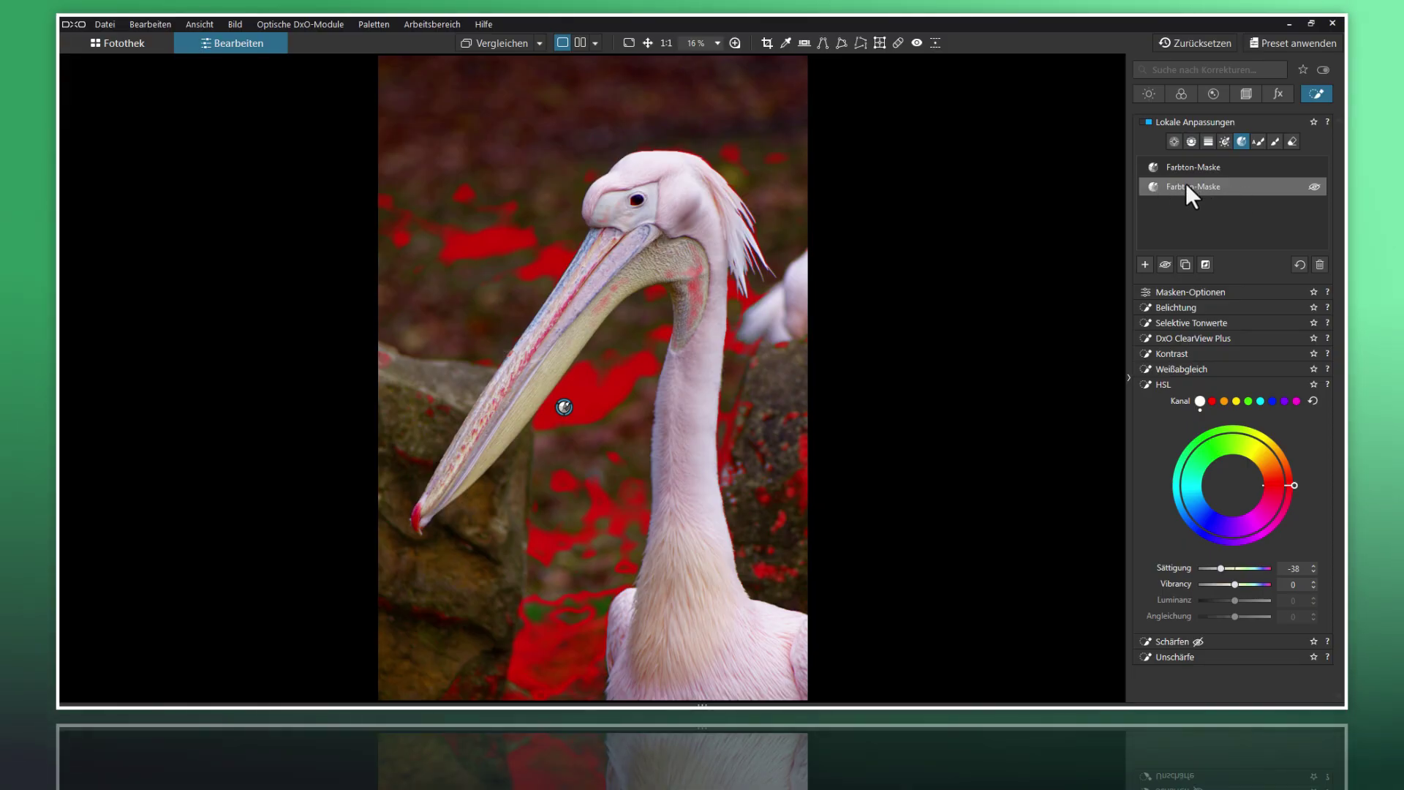
pyautogui.click(1231, 166)
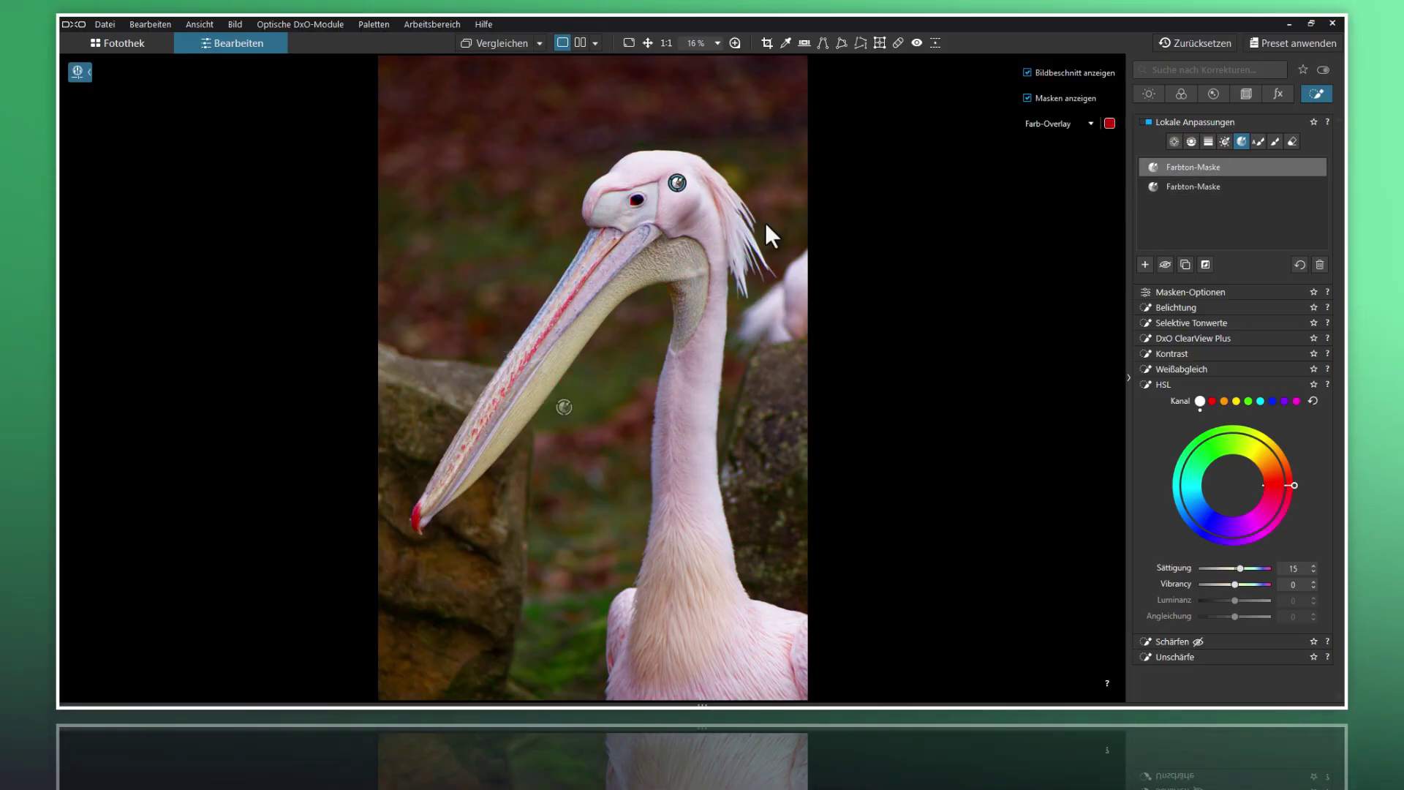
pyautogui.moveTo(615, 208)
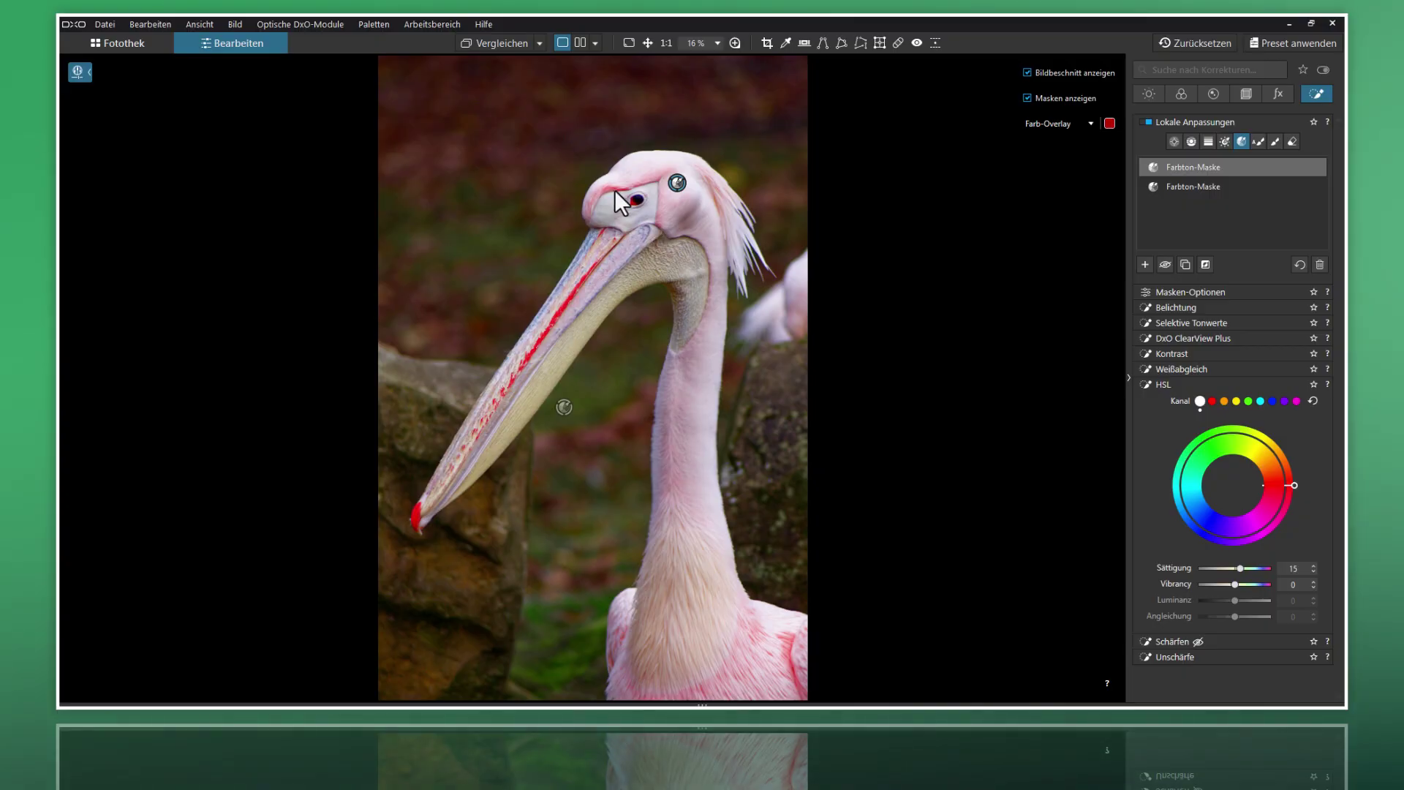
pyautogui.click(1145, 264)
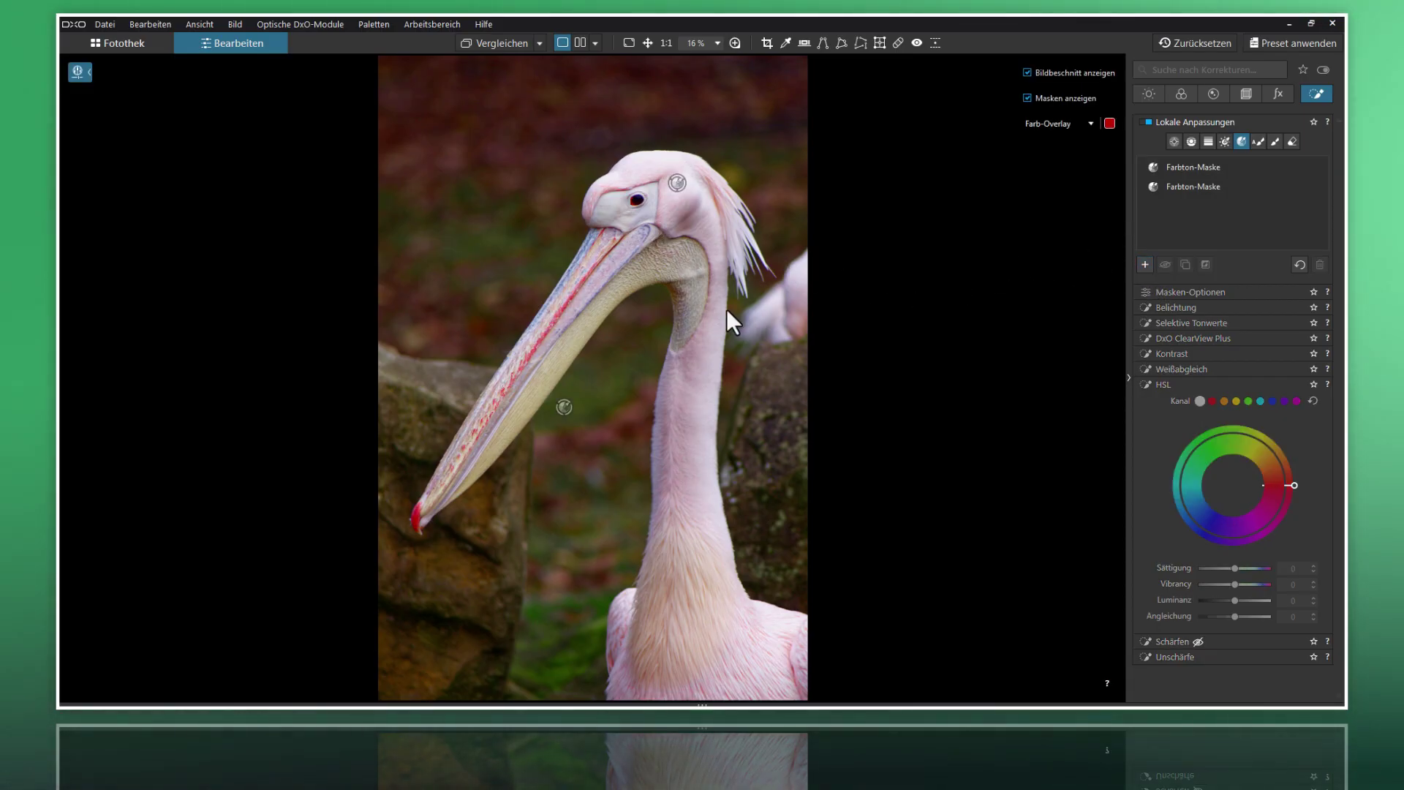
pyautogui.click(613, 296)
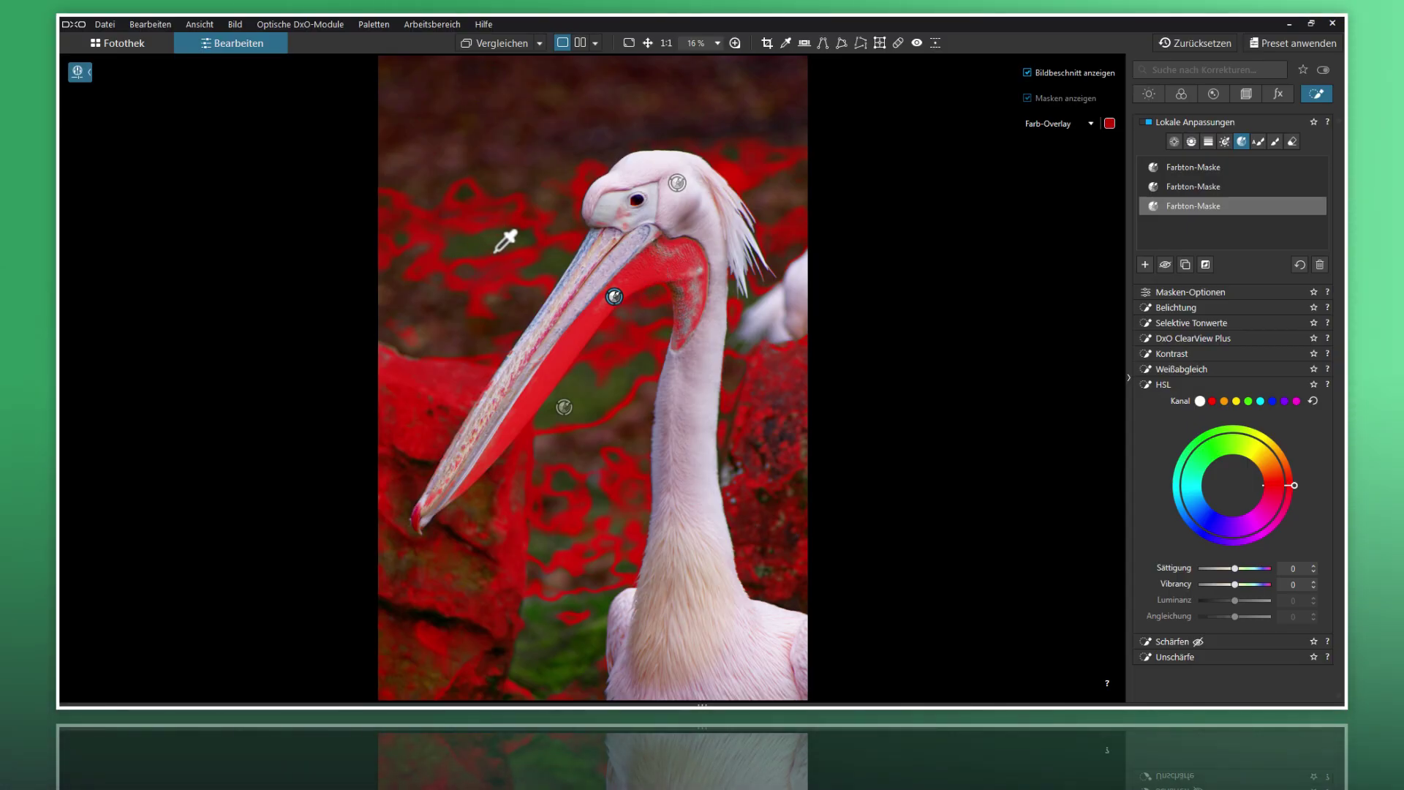
# - Erase the beak mask from the upper-left background, above the head and the upper right
pyautogui.click(1291, 143)
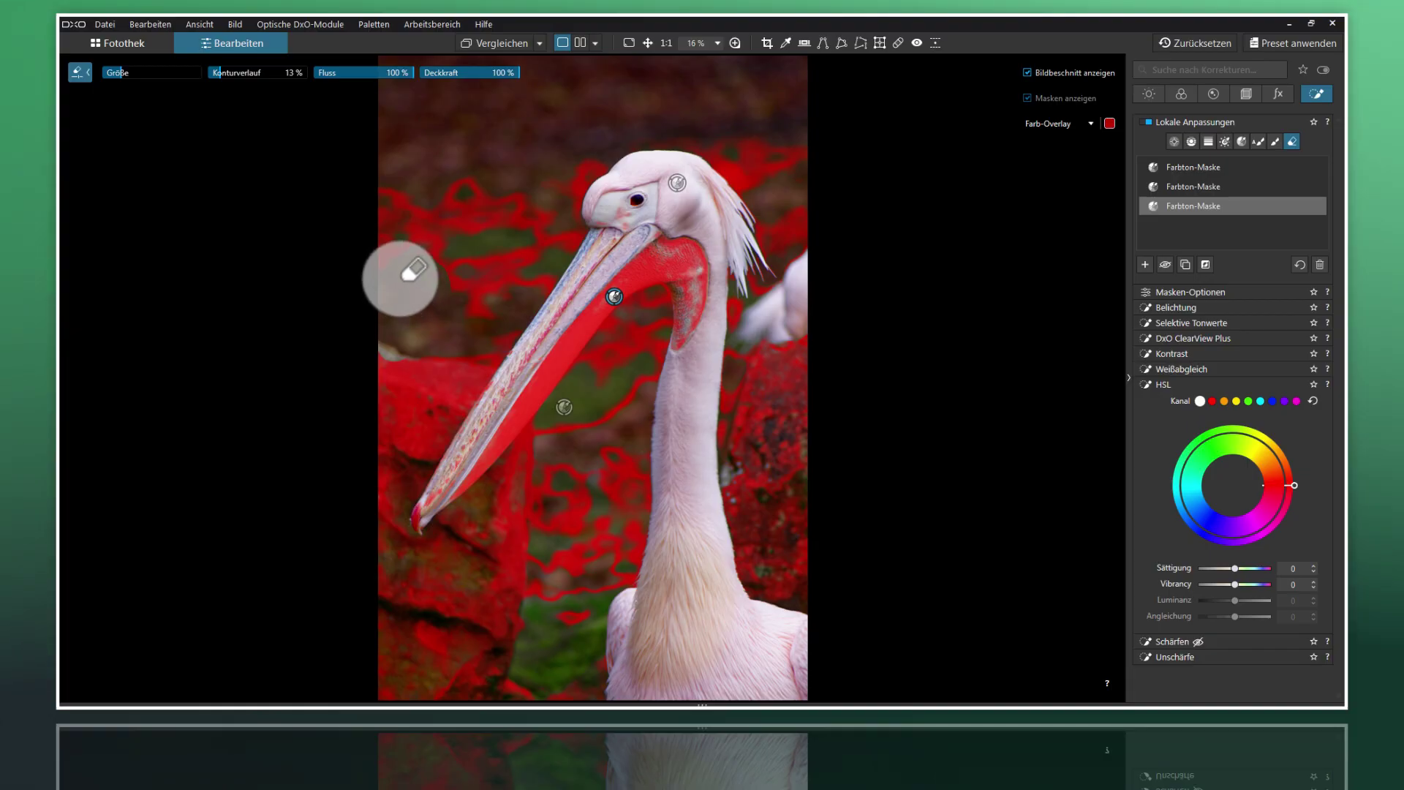
pyautogui.moveTo(400, 278)
pyautogui.mouseDown()
pyautogui.moveTo(470, 196)
pyautogui.moveTo(473, 305)
pyautogui.moveTo(541, 291)
pyautogui.moveTo(576, 202)
pyautogui.moveTo(490, 214)
pyautogui.moveTo(519, 217)
pyautogui.mouseUp()
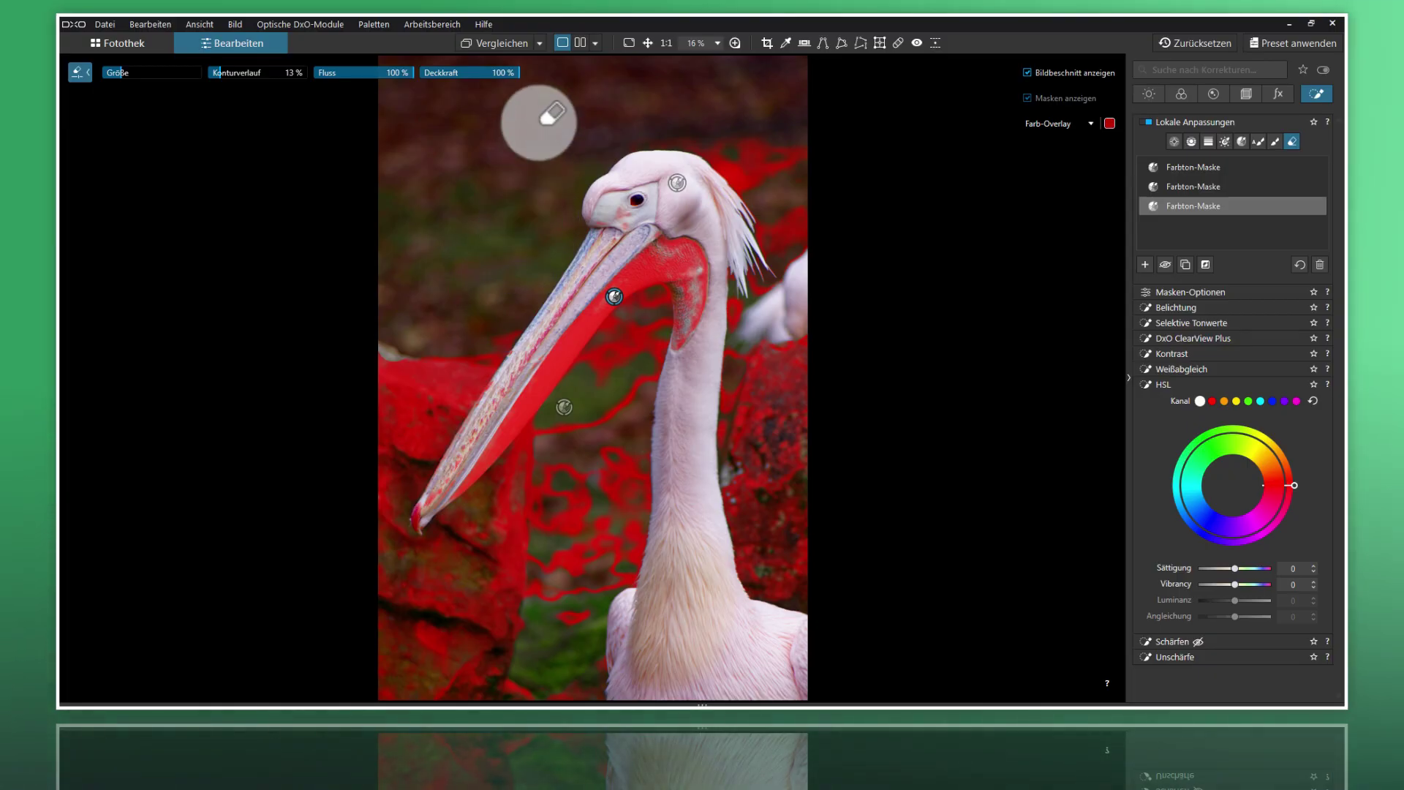
pyautogui.moveTo(666, 139)
pyautogui.mouseDown()
pyautogui.moveTo(740, 138)
pyautogui.moveTo(702, 135)
pyautogui.moveTo(732, 183)
pyautogui.mouseUp()
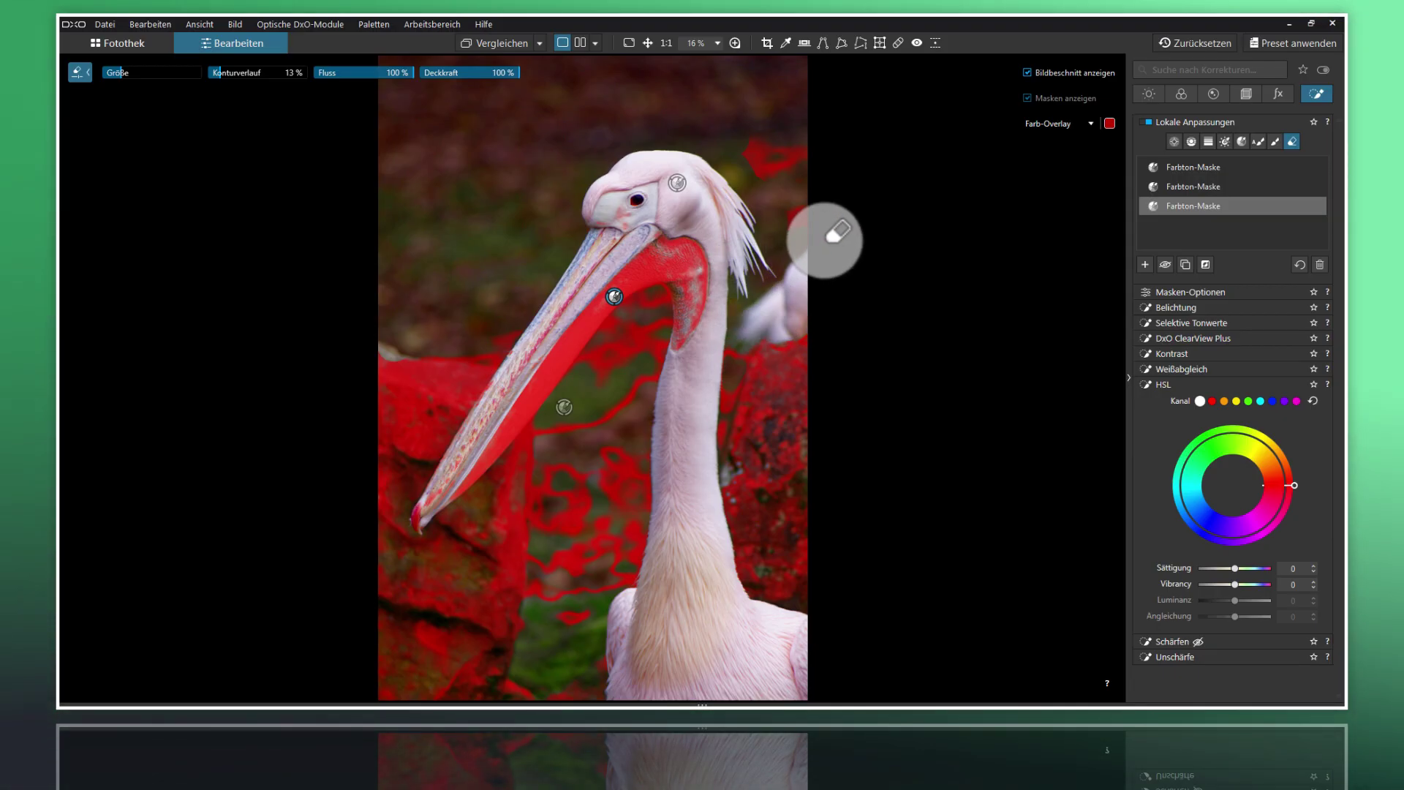
pyautogui.moveTo(804, 213)
pyautogui.mouseDown()
pyautogui.moveTo(799, 125)
pyautogui.moveTo(757, 159)
pyautogui.mouseUp()
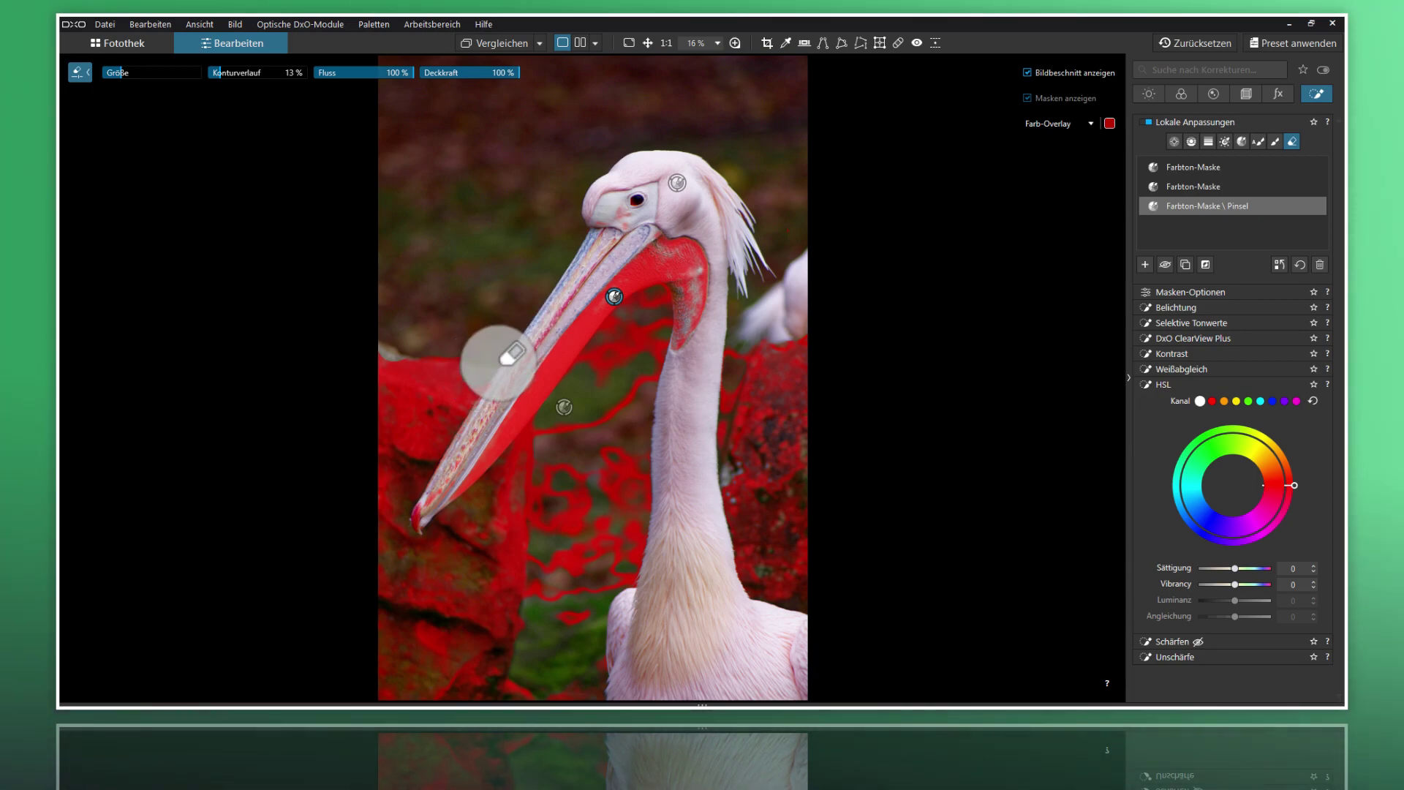
# - Erase the beak mask from the rocks, below the bill, near the pouch and beside the neck
pyautogui.moveTo(492, 388); pyautogui.dragTo(428, 479)
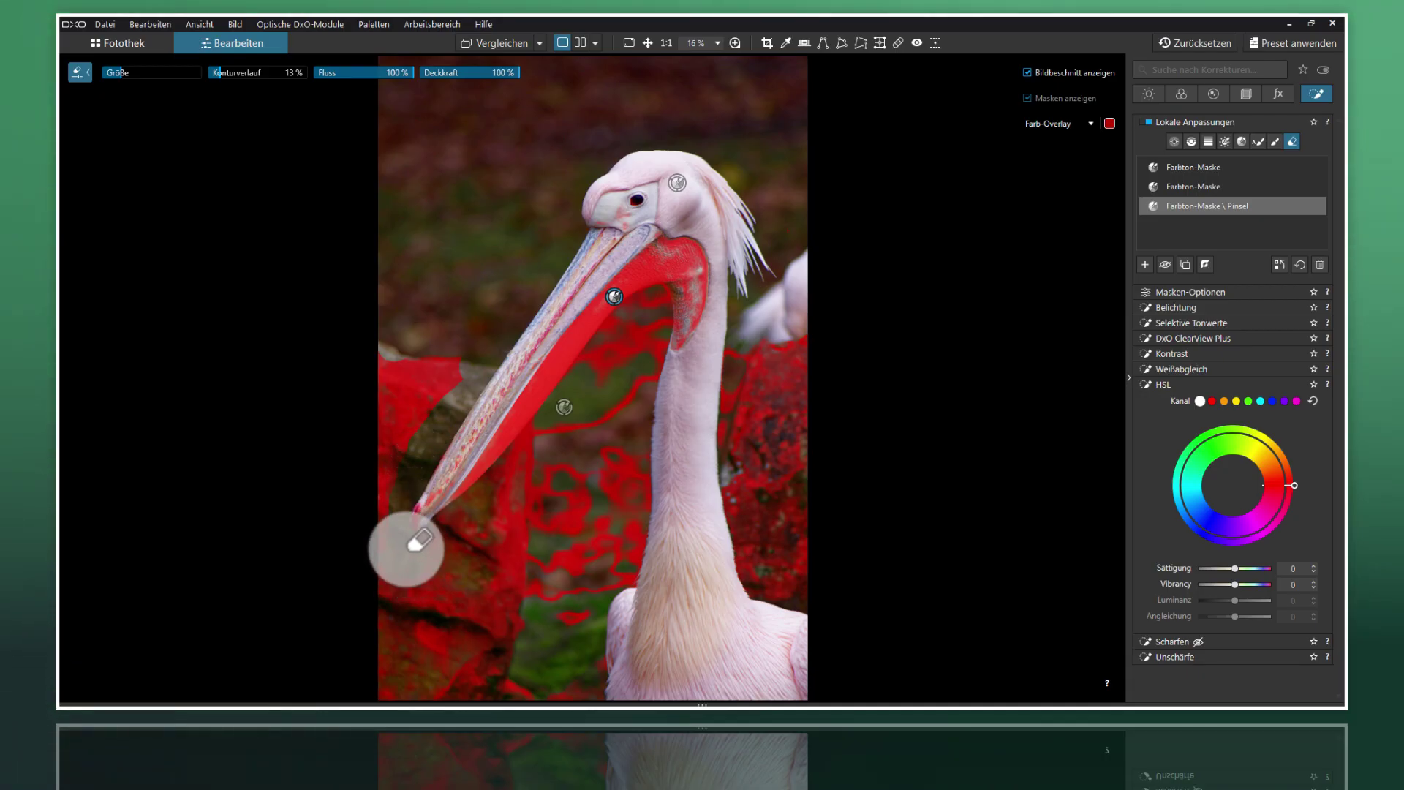
pyautogui.moveTo(376, 502)
pyautogui.mouseDown()
pyautogui.moveTo(424, 439)
pyautogui.moveTo(448, 354)
pyautogui.moveTo(467, 375)
pyautogui.moveTo(395, 432)
pyautogui.moveTo(399, 350)
pyautogui.moveTo(428, 351)
pyautogui.moveTo(401, 376)
pyautogui.mouseUp()
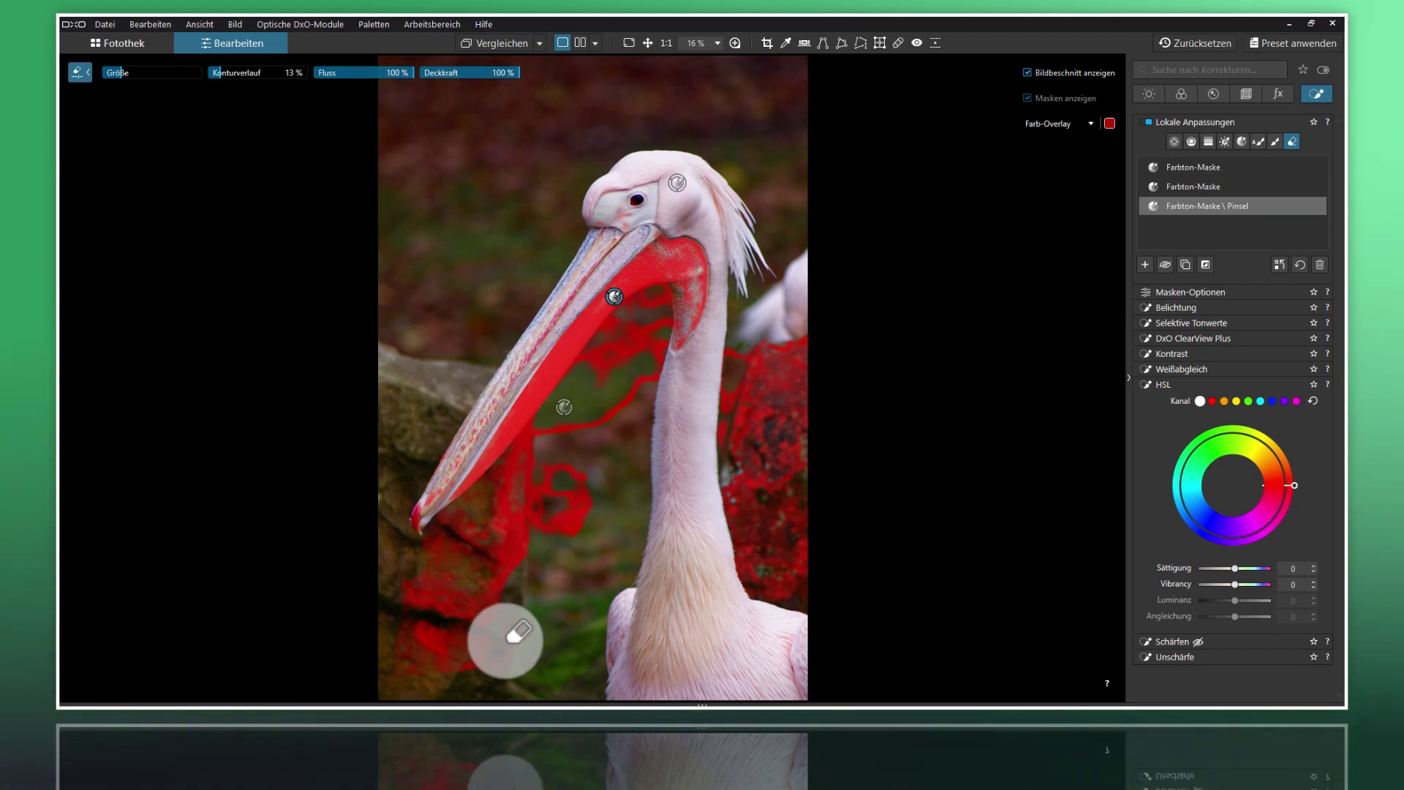
pyautogui.moveTo(476, 664)
pyautogui.mouseDown()
pyautogui.moveTo(395, 621)
pyautogui.moveTo(511, 611)
pyautogui.moveTo(410, 574)
pyautogui.moveTo(530, 548)
pyautogui.moveTo(439, 565)
pyautogui.moveTo(464, 509)
pyautogui.moveTo(495, 495)
pyautogui.mouseUp()
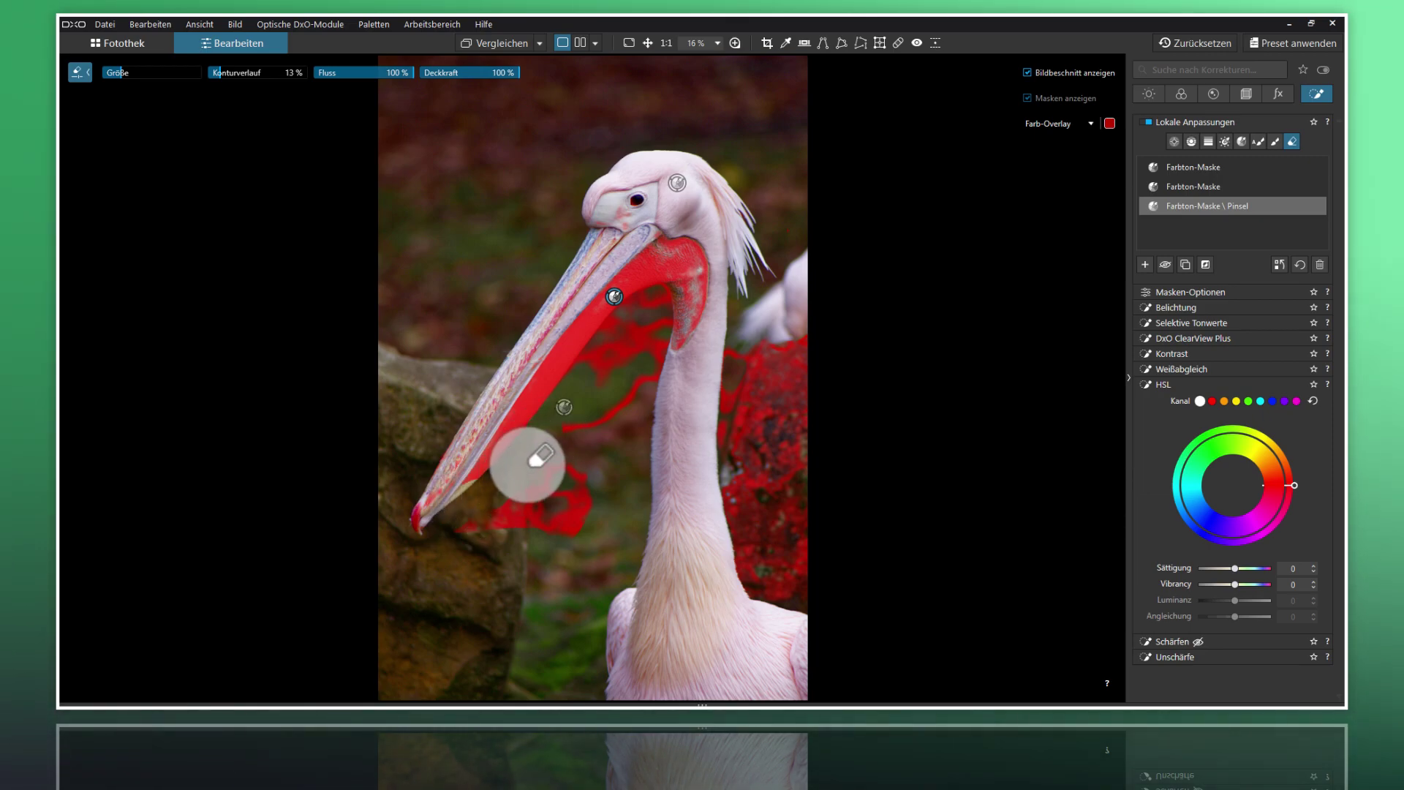
pyautogui.moveTo(533, 439)
pyautogui.mouseDown()
pyautogui.moveTo(492, 527)
pyautogui.moveTo(454, 539)
pyautogui.moveTo(542, 486)
pyautogui.moveTo(582, 492)
pyautogui.moveTo(558, 492)
pyautogui.moveTo(558, 548)
pyautogui.moveTo(559, 448)
pyautogui.moveTo(618, 399)
pyautogui.moveTo(660, 329)
pyautogui.moveTo(647, 314)
pyautogui.mouseUp()
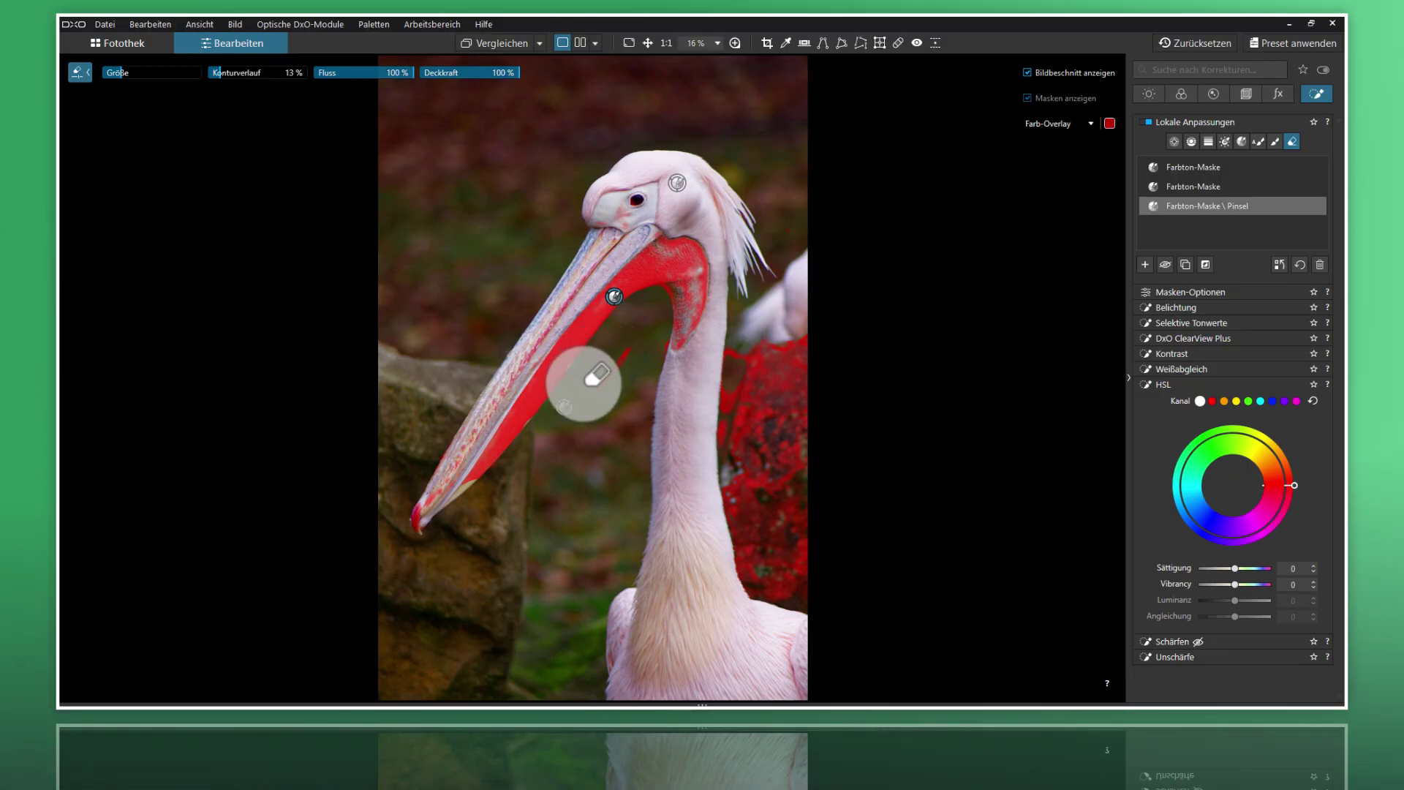
pyautogui.moveTo(583, 384); pyautogui.dragTo(636, 356)
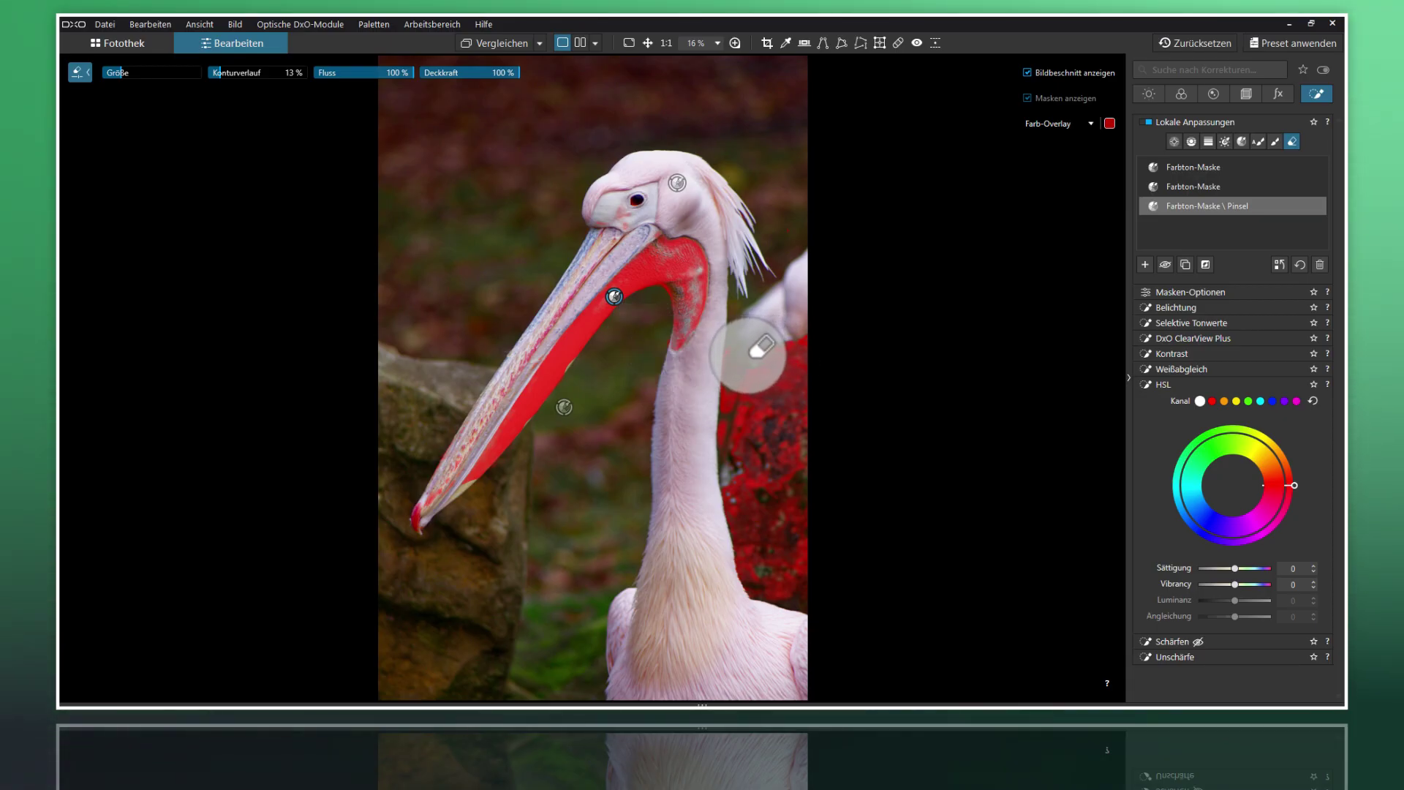
pyautogui.moveTo(738, 393); pyautogui.dragTo(736, 459)
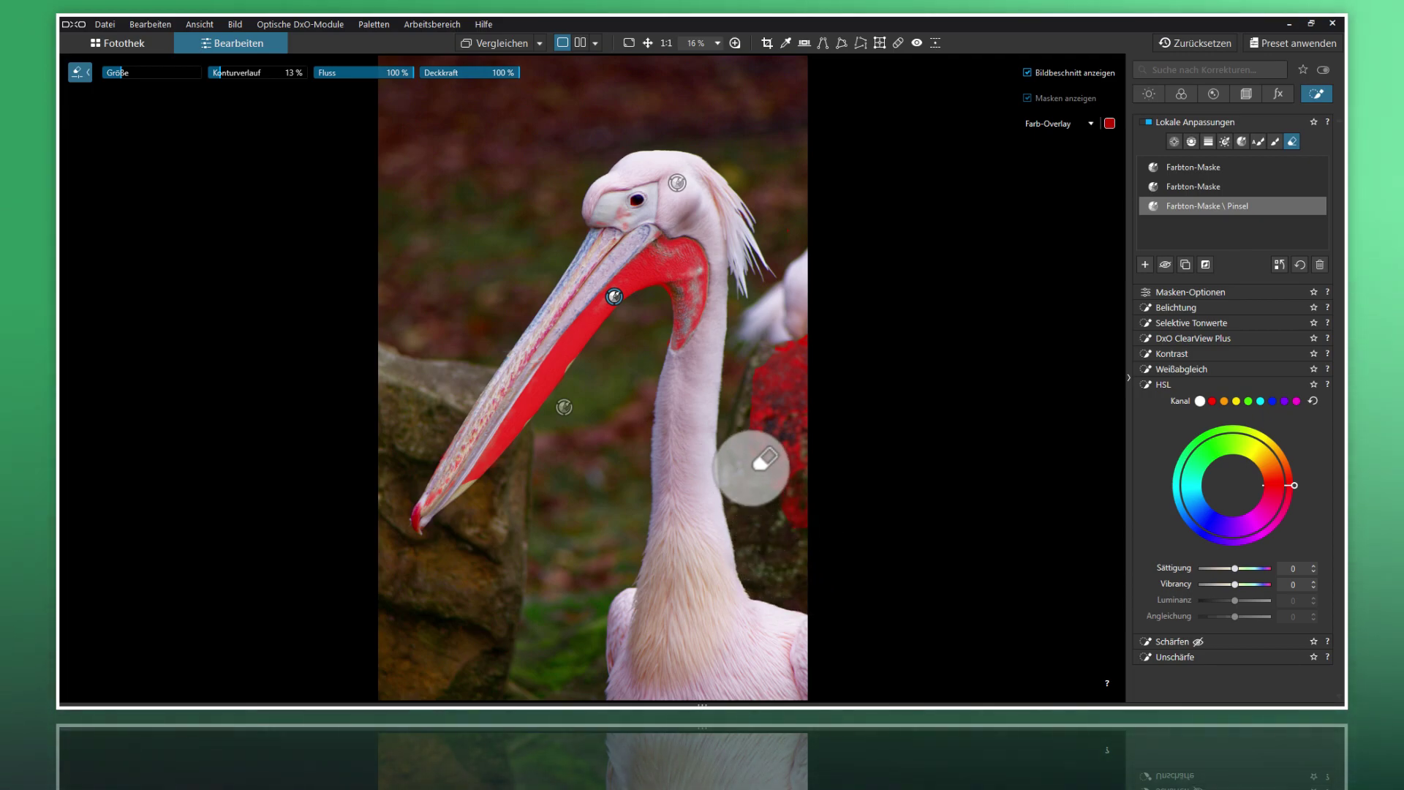
pyautogui.moveTo(761, 401)
pyautogui.mouseDown()
pyautogui.moveTo(807, 329)
pyautogui.moveTo(806, 411)
pyautogui.moveTo(806, 283)
pyautogui.moveTo(768, 476)
pyautogui.moveTo(809, 540)
pyautogui.moveTo(792, 397)
pyautogui.mouseUp()
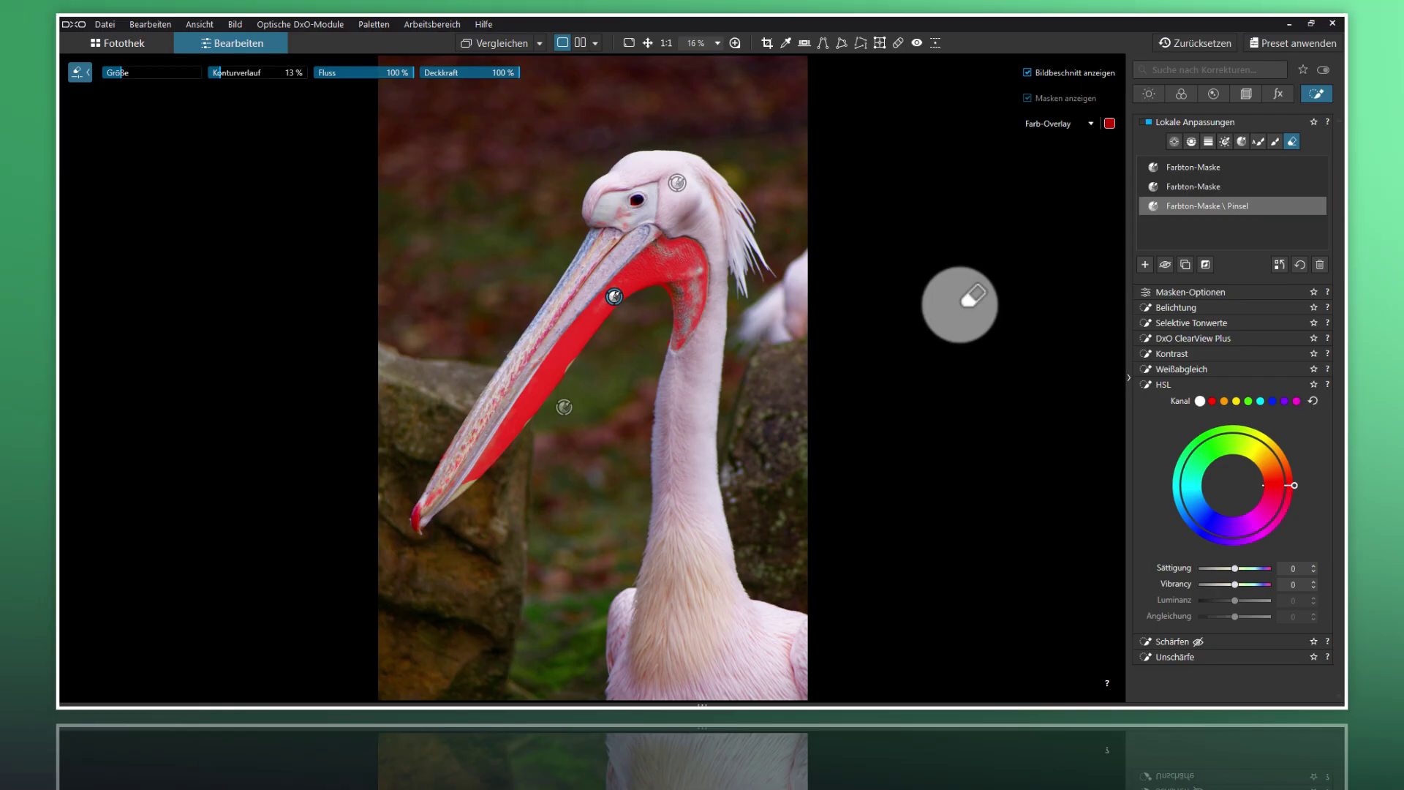
pyautogui.click(1293, 142)
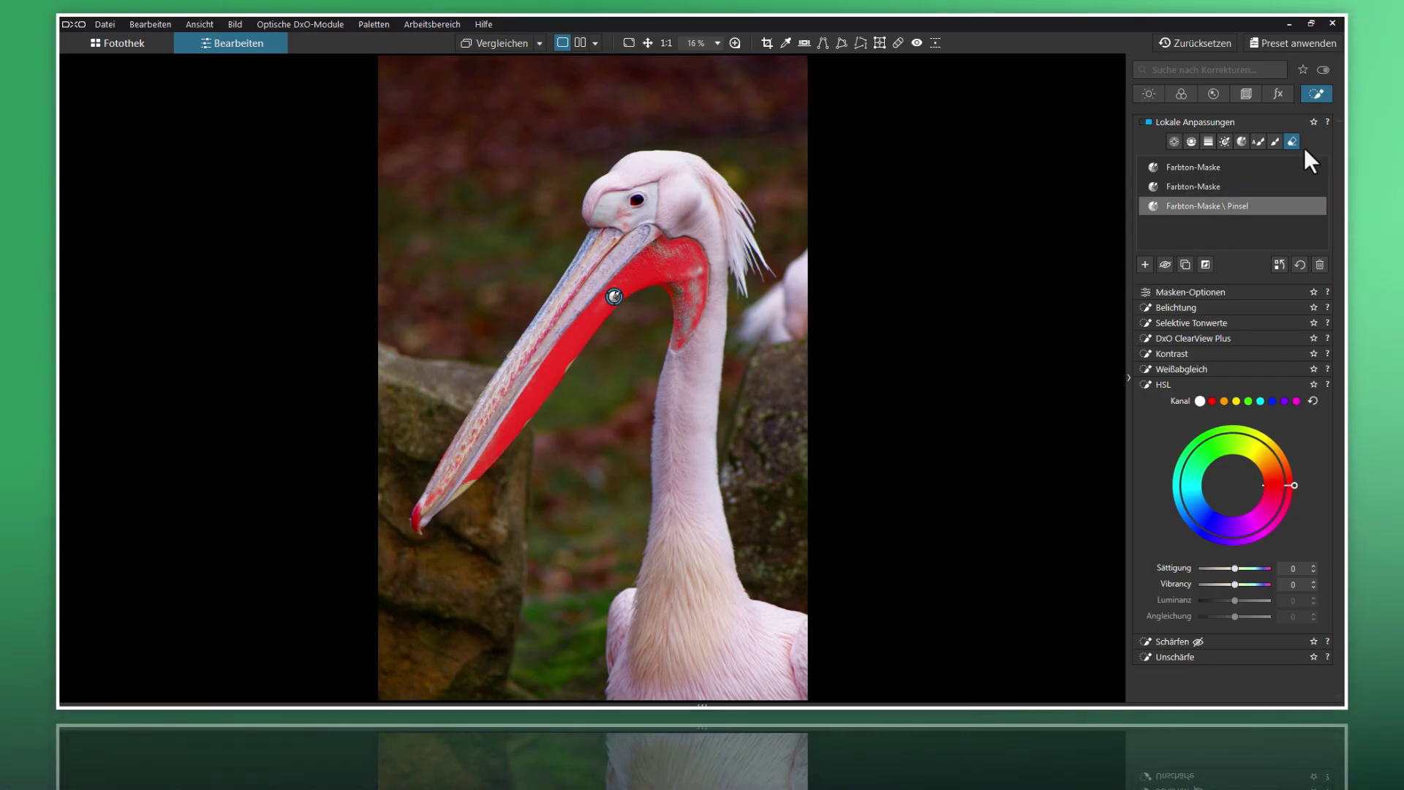
# - Select the 'Farbton-Maske \ Pinsel' beak layer, set Sättigung to 36, and deselect it
pyautogui.press('Escape')
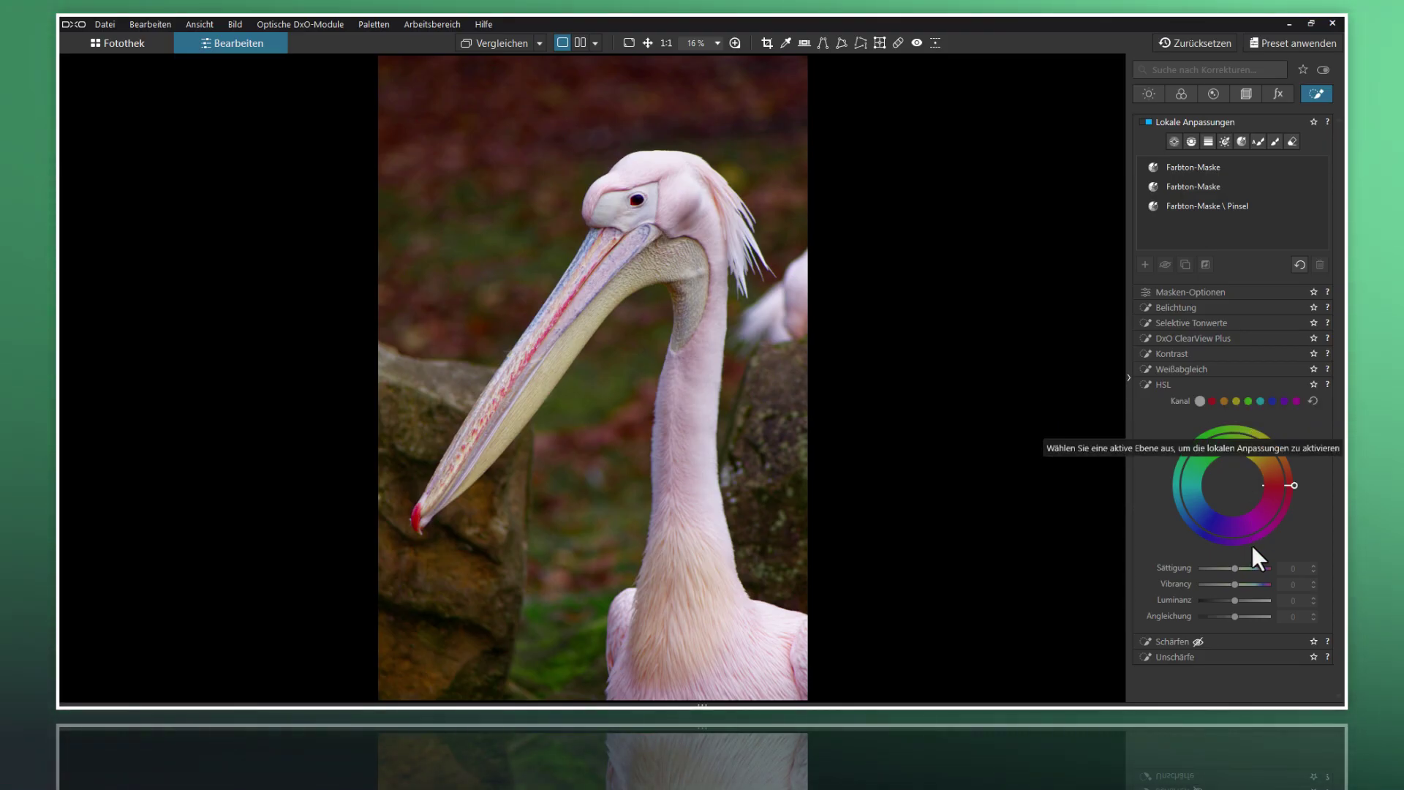
pyautogui.click(1200, 208)
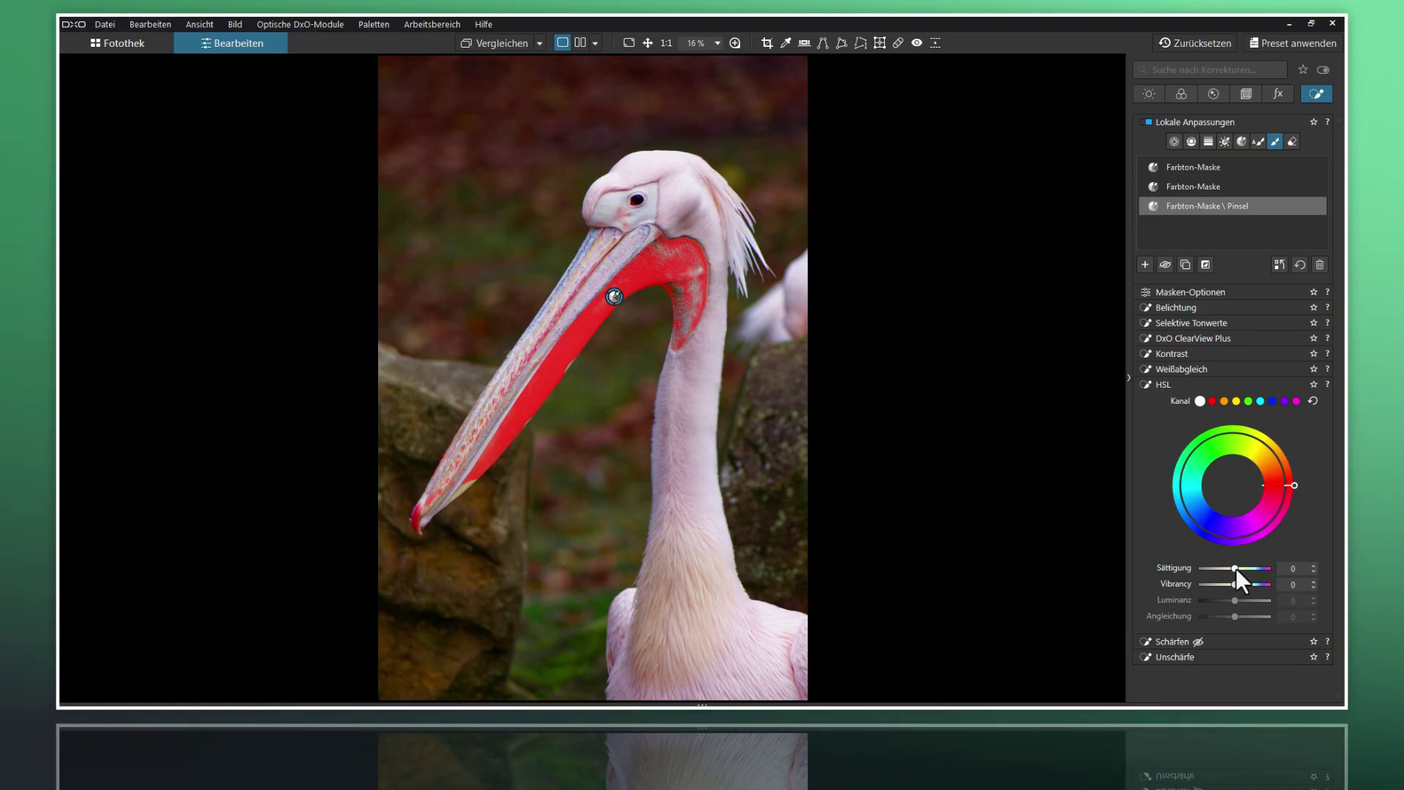
pyautogui.moveTo(1236, 569); pyautogui.dragTo(1241, 571)
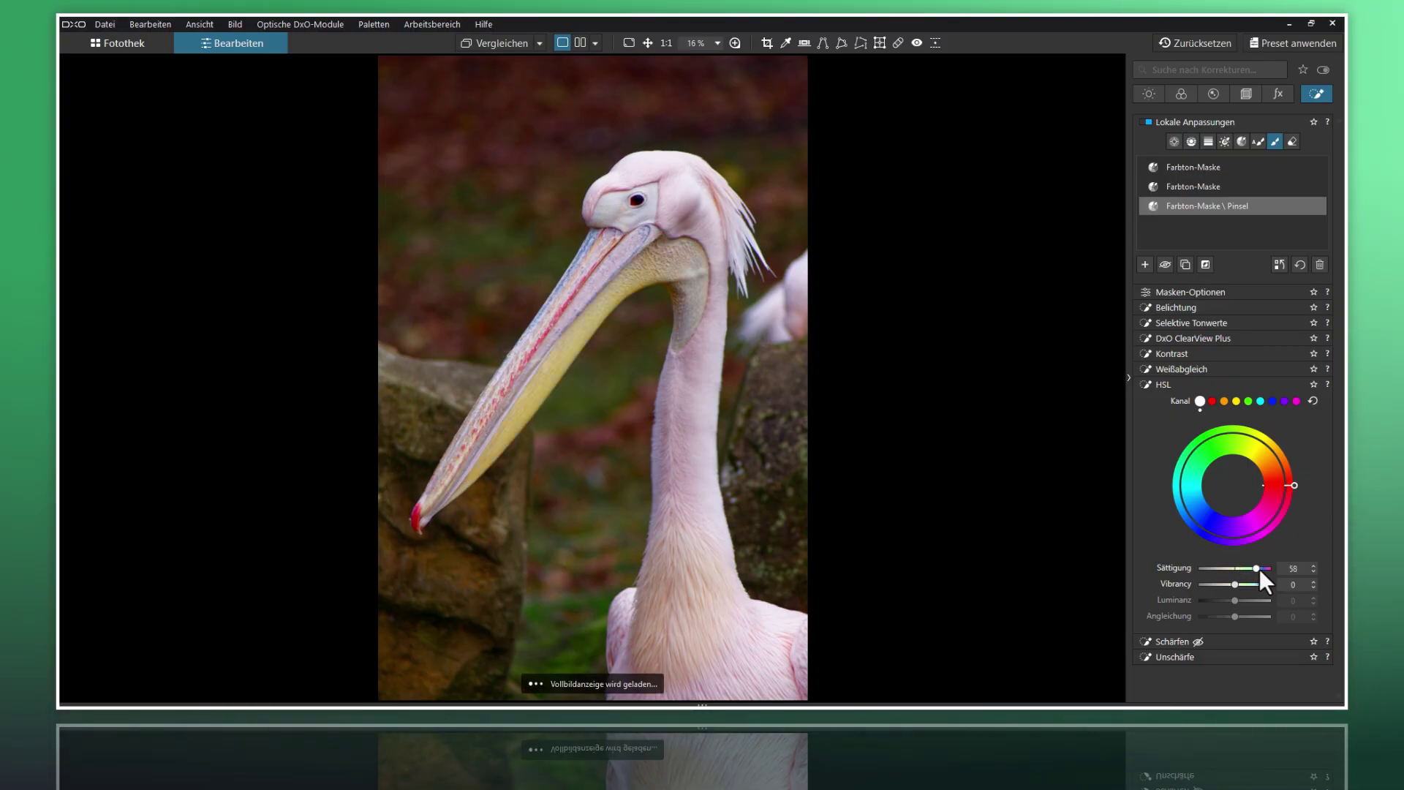
pyautogui.moveTo(1265, 569); pyautogui.dragTo(1248, 569)
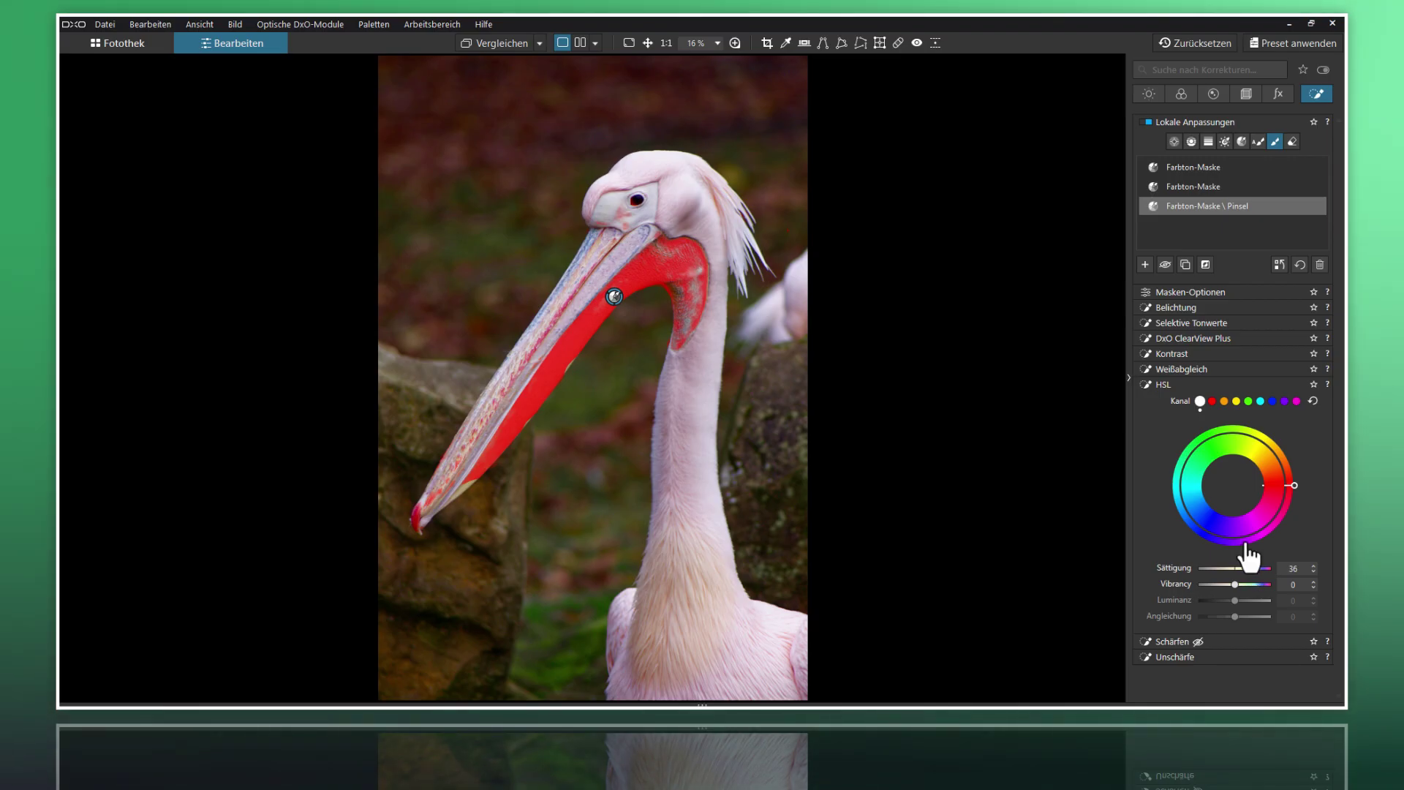
pyautogui.moveTo(1194, 186)
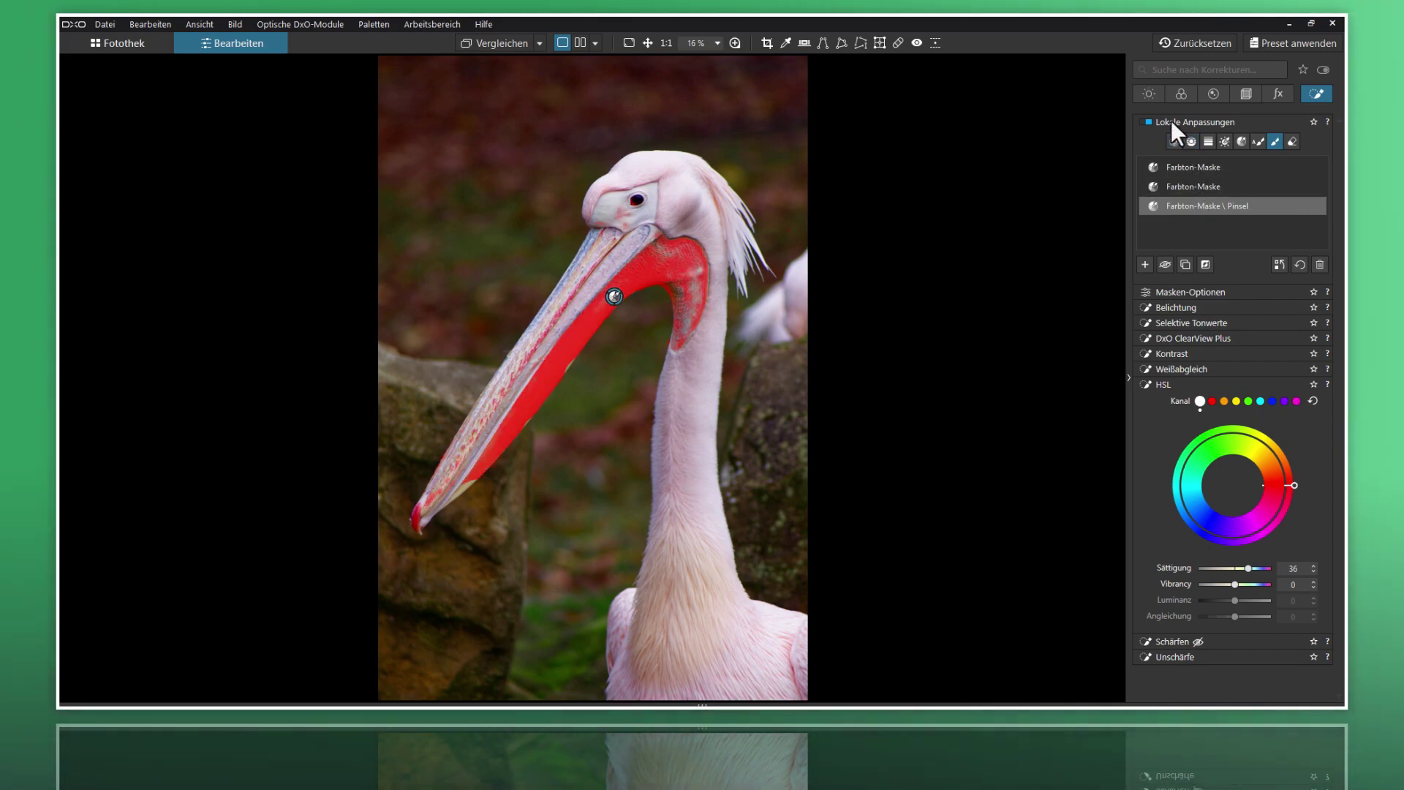
pyautogui.click(1276, 142)
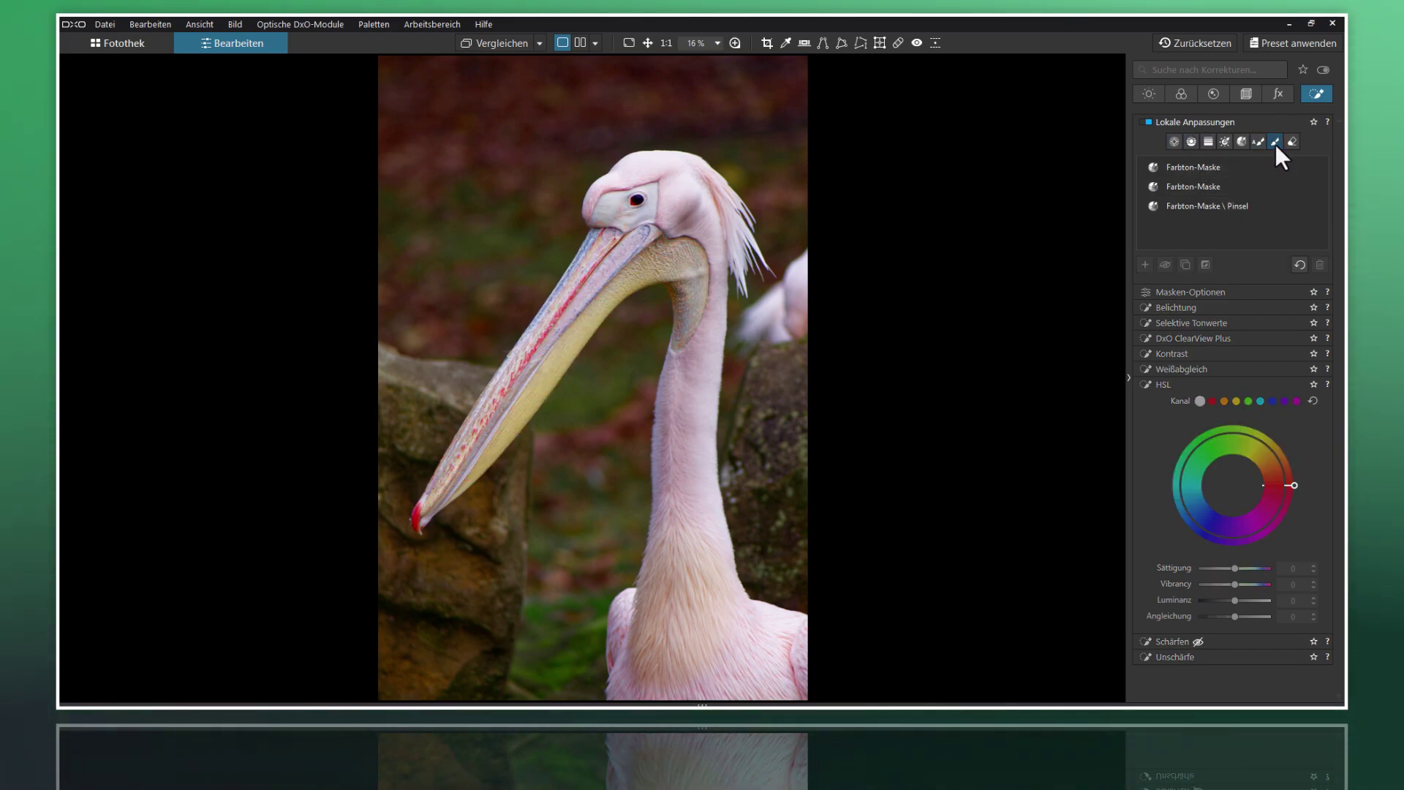
# - Collapse the Lokale Anpassungen and HSL palettes and show the fx creative effects list
pyautogui.click(1187, 121)
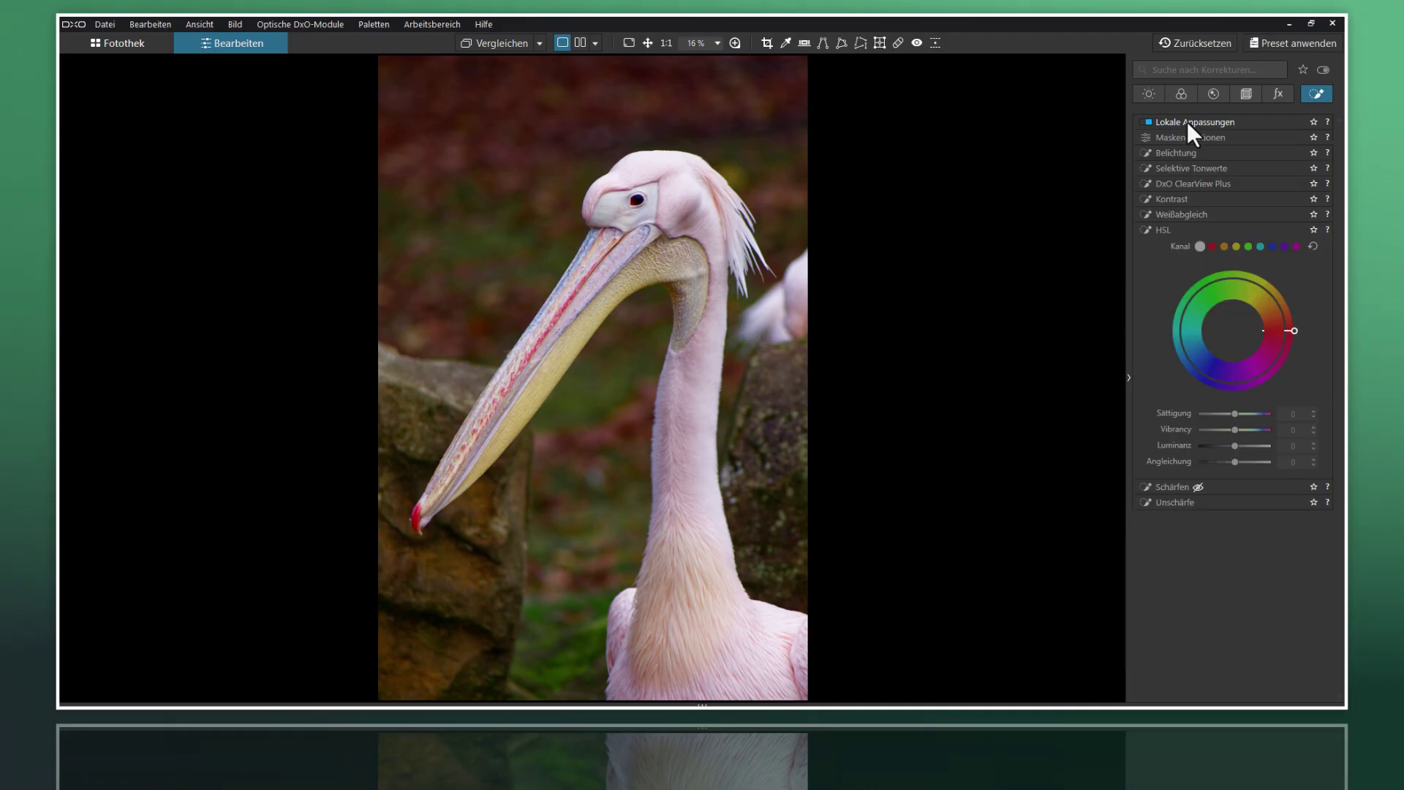
pyautogui.click(1164, 230)
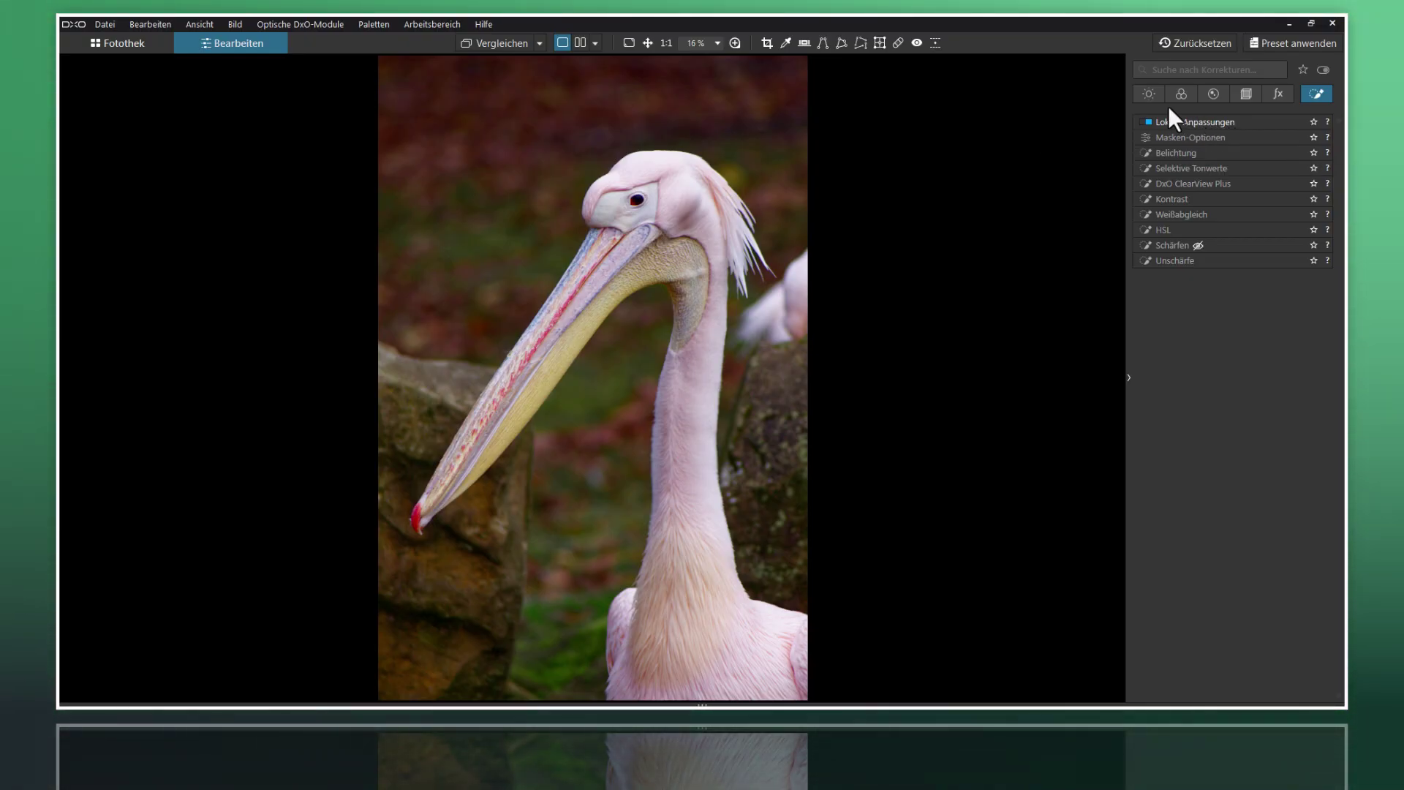
pyautogui.click(1280, 94)
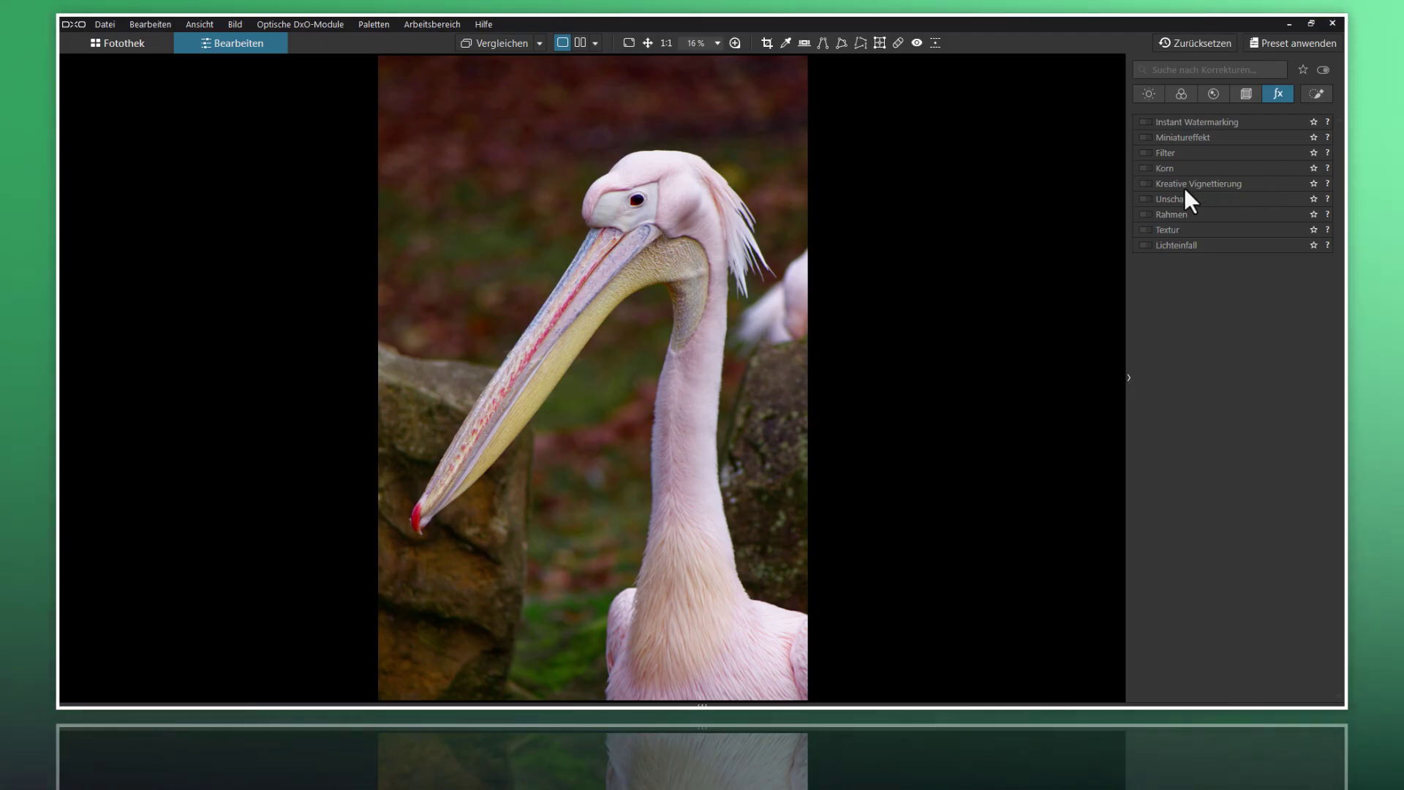
# - Enable Kreative Vignettierung and rough out its intensity, rounded-rectangle shape, midpoint and transition
pyautogui.click(1147, 185)
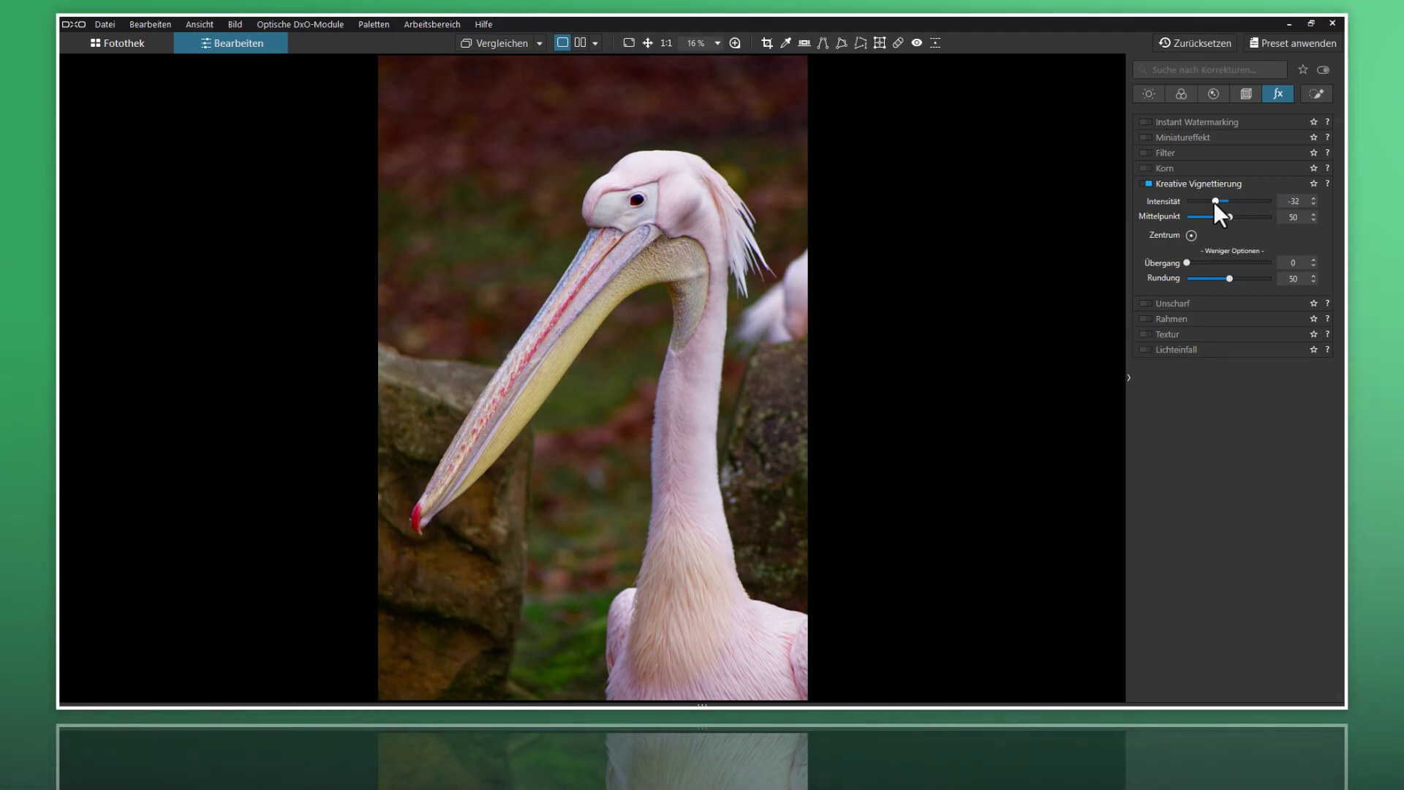
pyautogui.moveTo(1213, 200); pyautogui.dragTo(1166, 204)
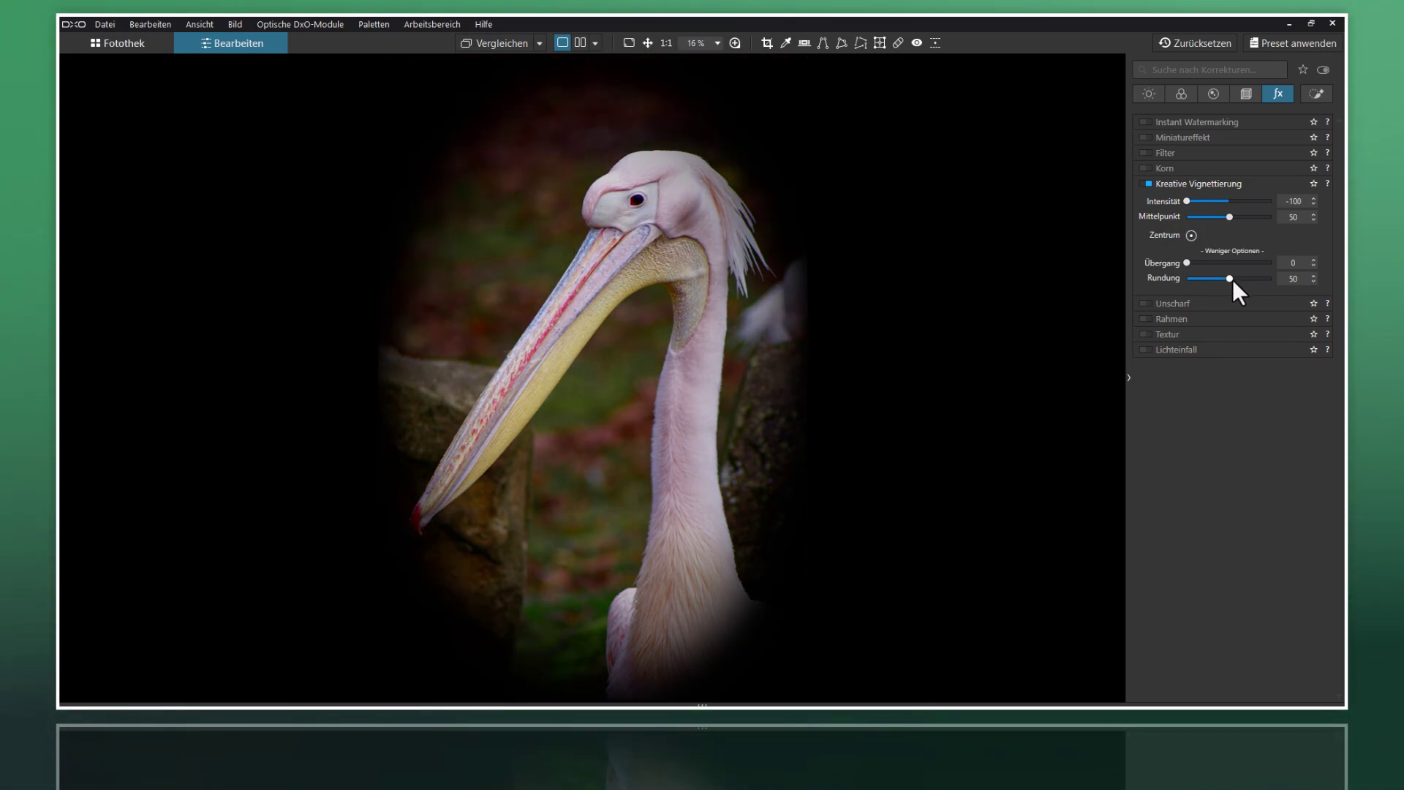
pyautogui.moveTo(1230, 278); pyautogui.dragTo(1167, 280)
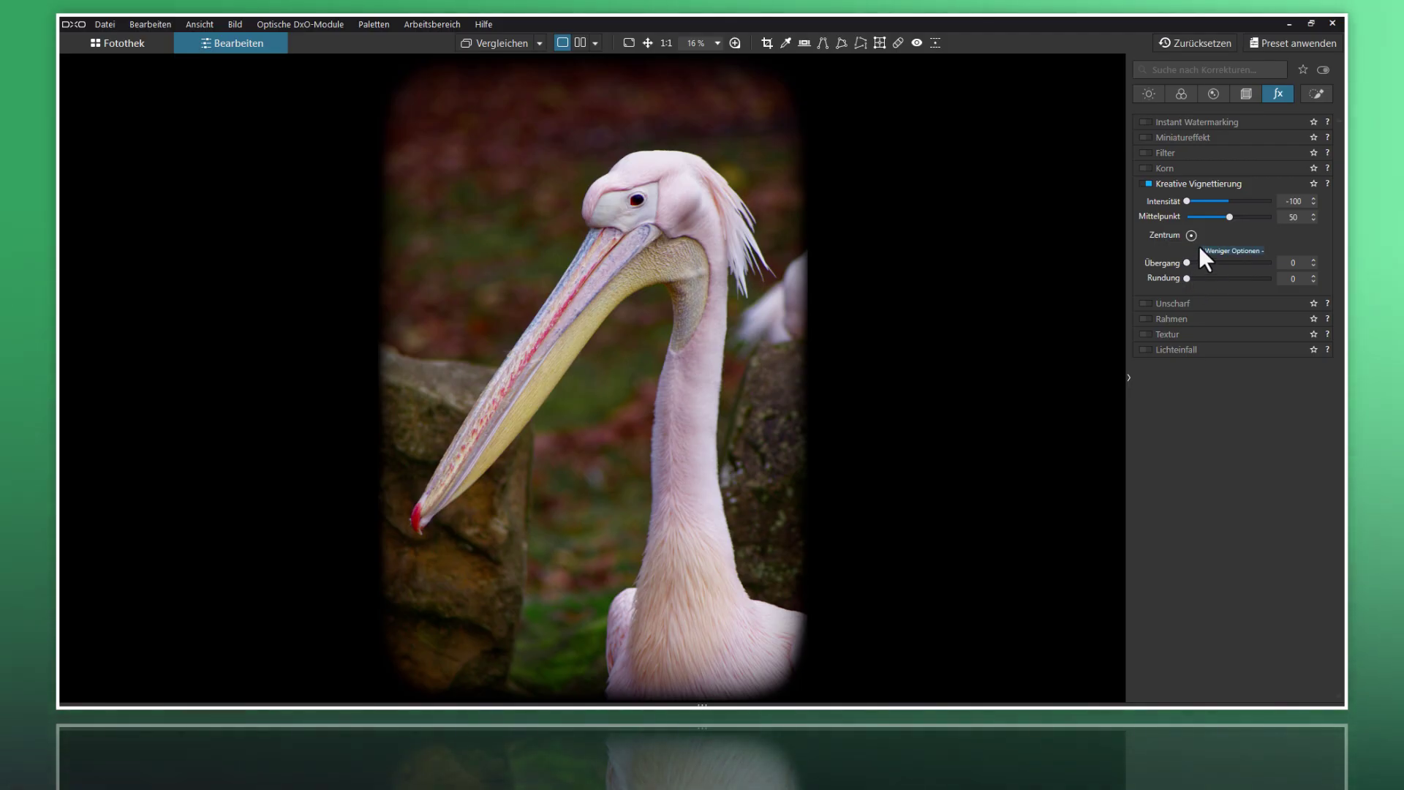
pyautogui.moveTo(1230, 217)
pyautogui.mouseDown()
pyautogui.moveTo(1248, 217)
pyautogui.moveTo(1237, 217)
pyautogui.mouseUp()
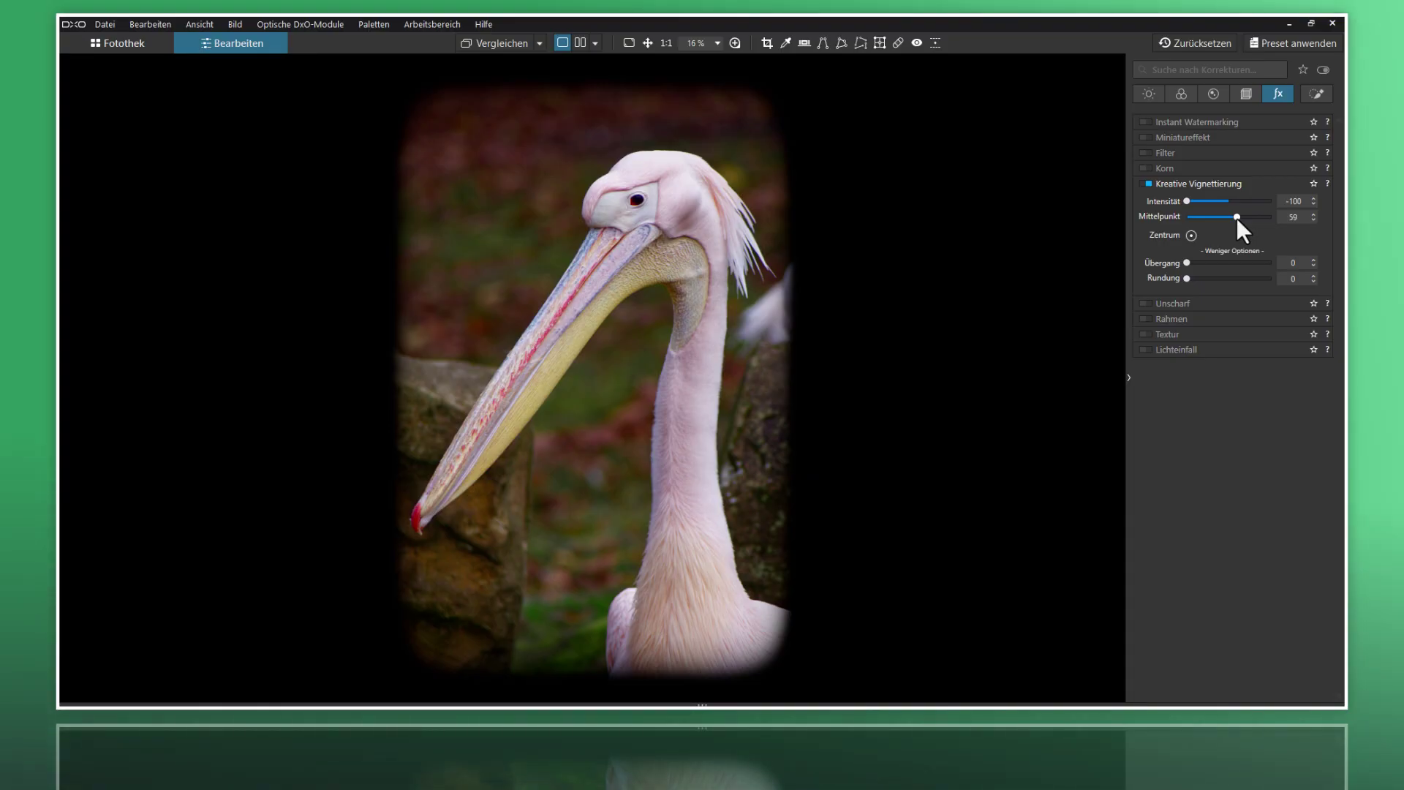
pyautogui.moveTo(1188, 200); pyautogui.dragTo(1215, 200)
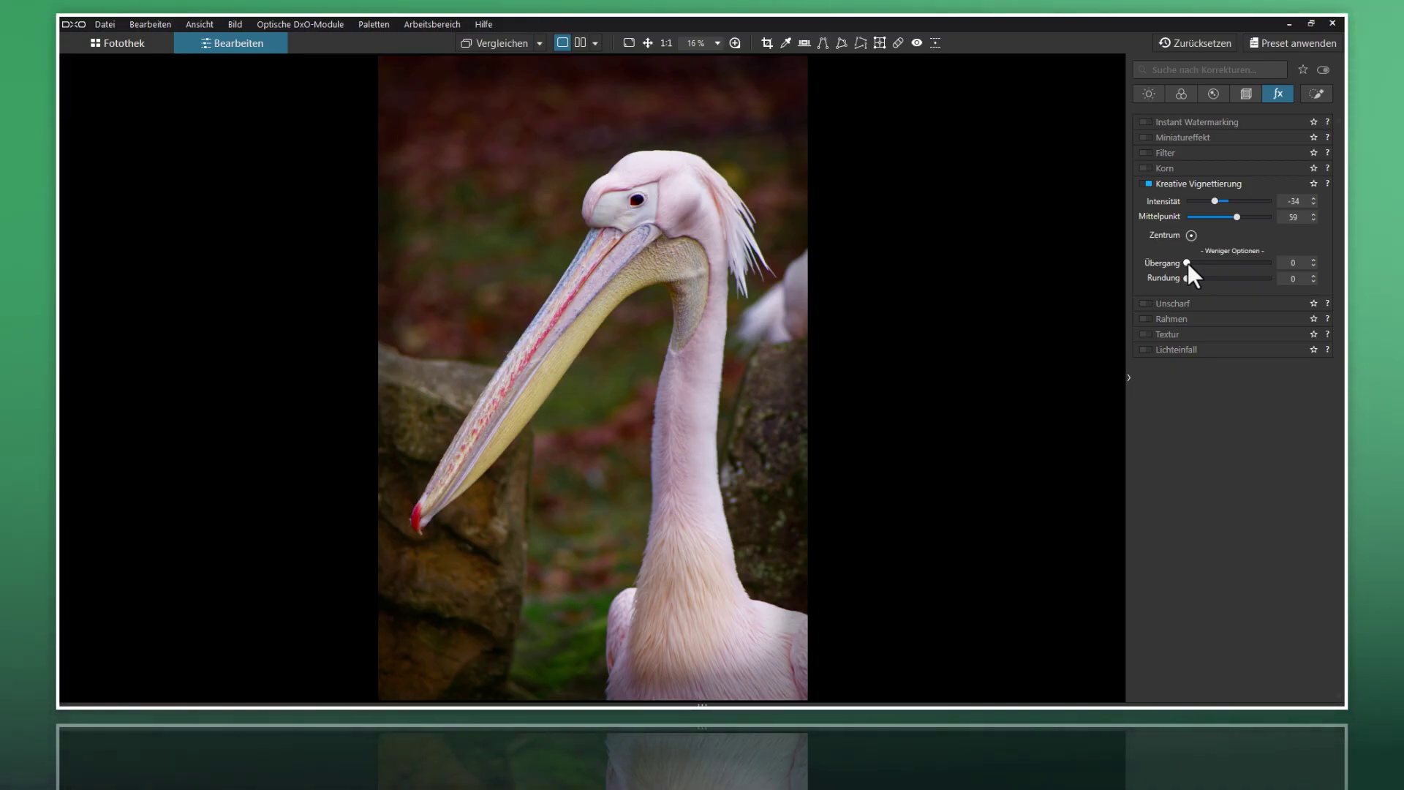
pyautogui.moveTo(1188, 262); pyautogui.dragTo(1243, 262)
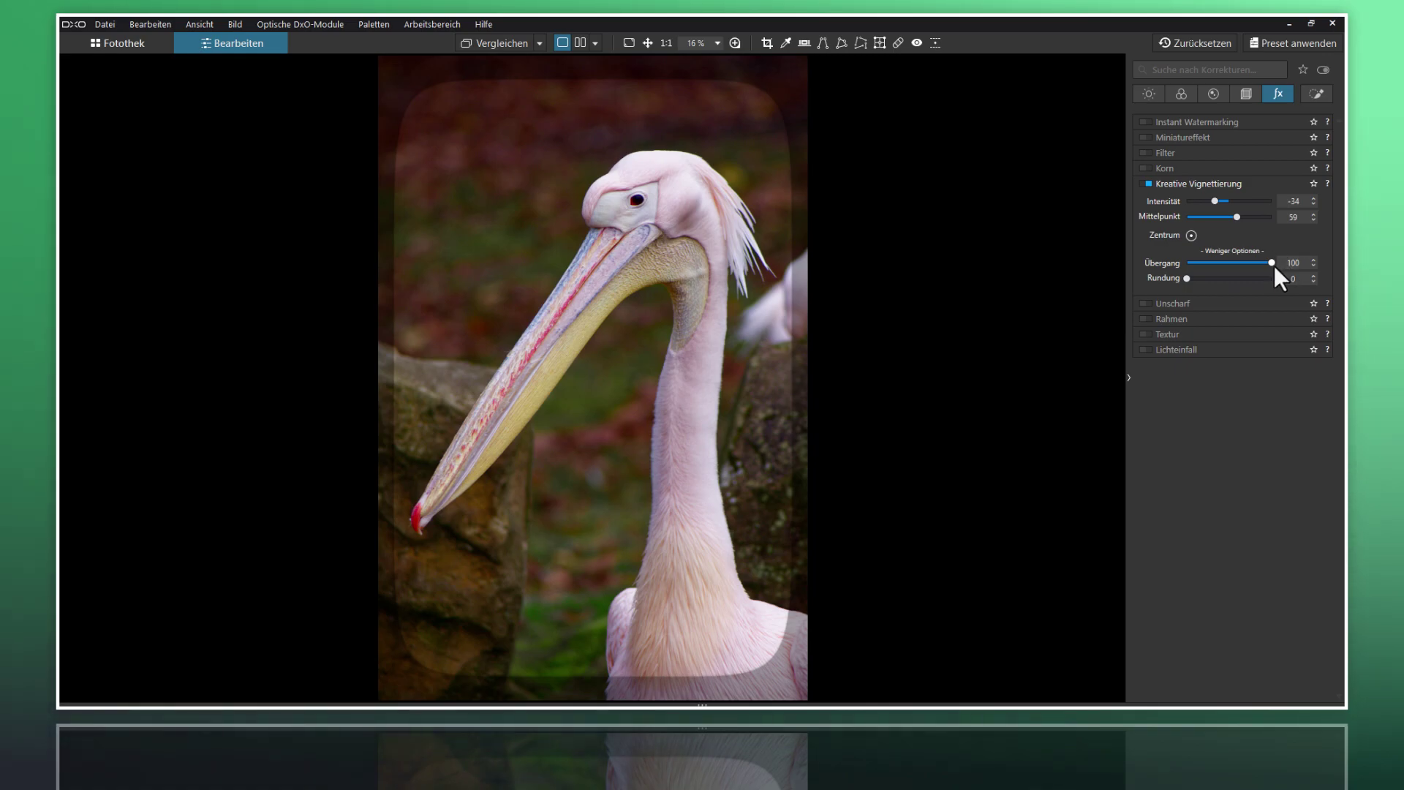
pyautogui.moveTo(1274, 264); pyautogui.dragTo(1169, 272)
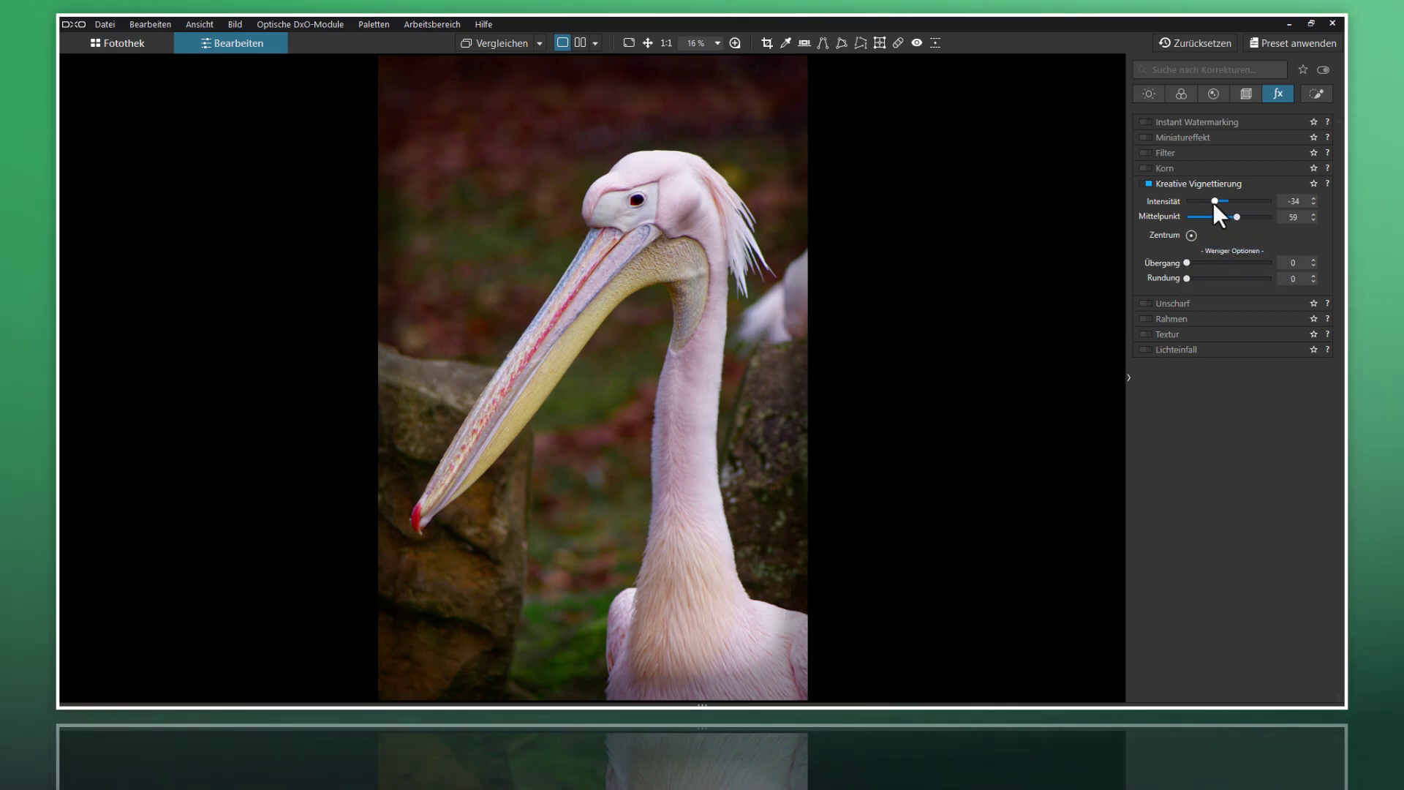
# - Refine the vignette to intensity -23, midpoint 50, transition 37, and hide the corrections panel
pyautogui.moveTo(1216, 202); pyautogui.dragTo(1219, 203)
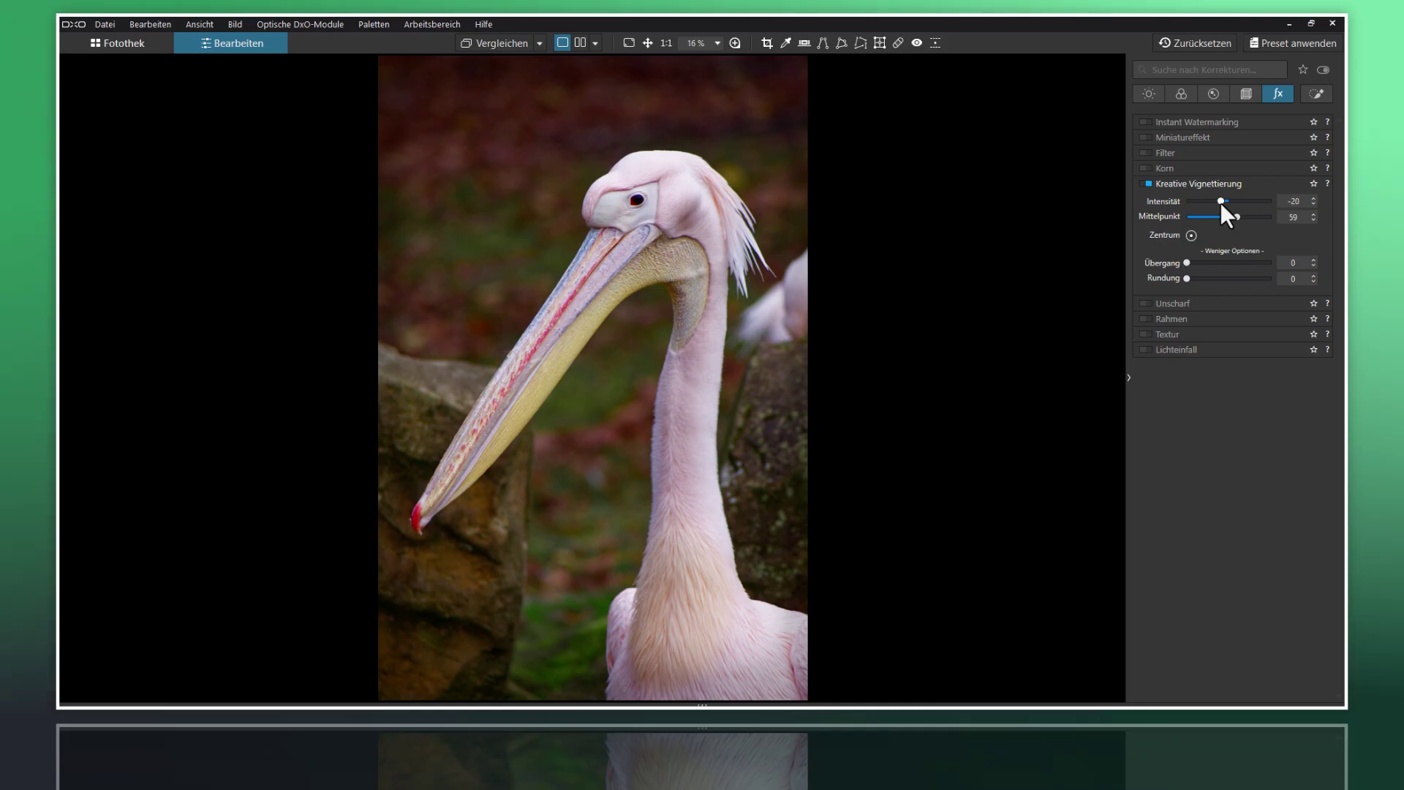
pyautogui.moveTo(1221, 203); pyautogui.dragTo(1223, 201)
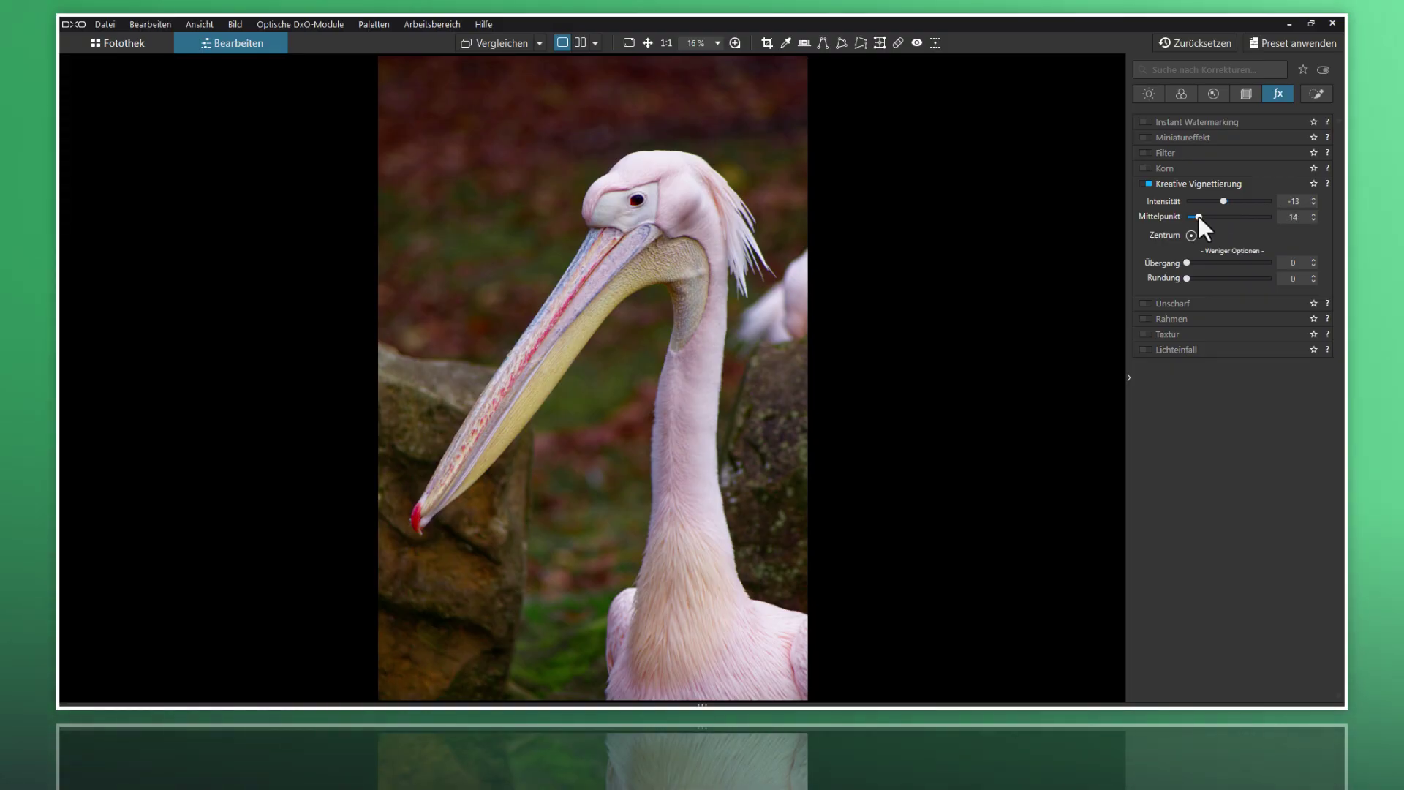
pyautogui.moveTo(1223, 200); pyautogui.dragTo(1197, 202)
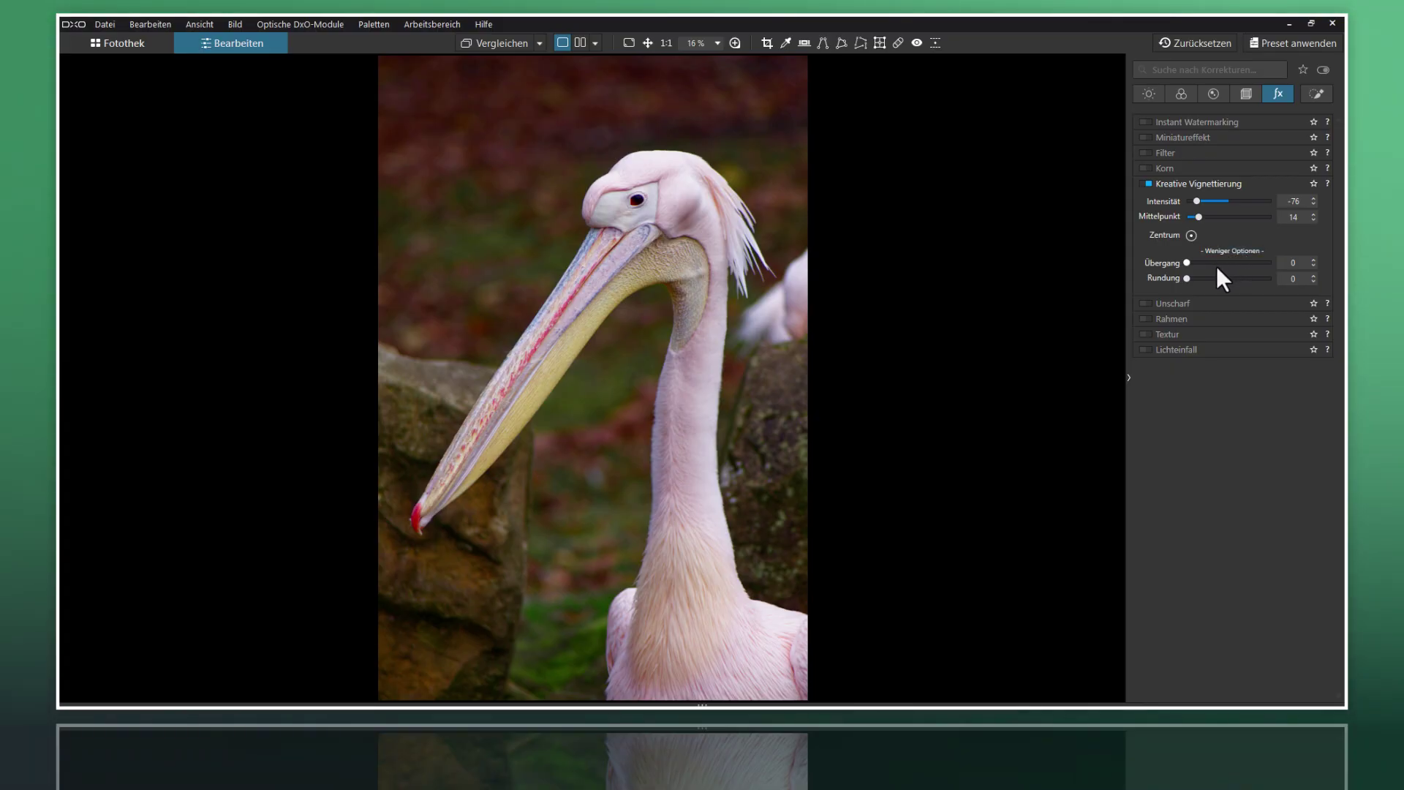
pyautogui.moveTo(1188, 263)
pyautogui.mouseDown()
pyautogui.moveTo(1240, 261)
pyautogui.moveTo(1218, 262)
pyautogui.mouseUp()
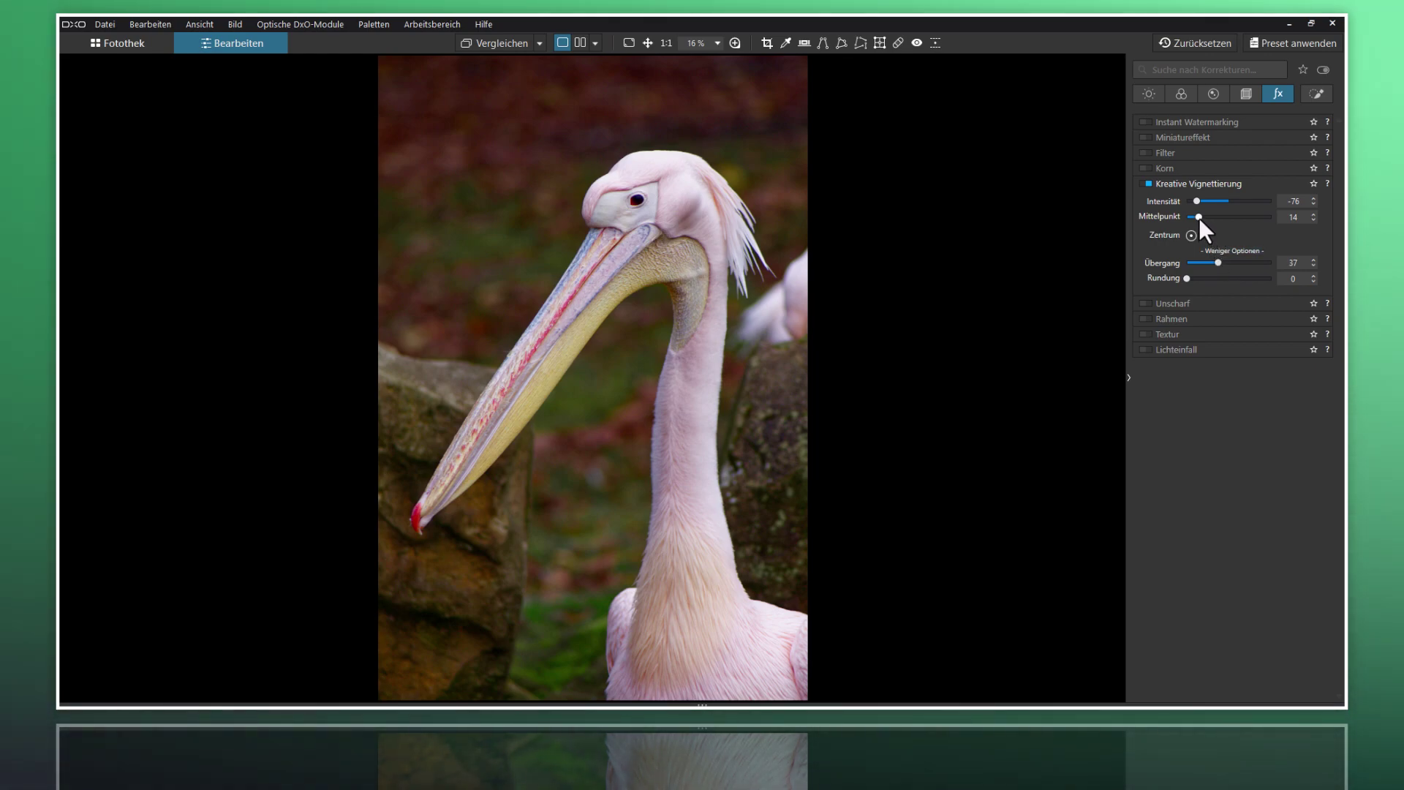
pyautogui.moveTo(1199, 217)
pyautogui.mouseDown()
pyautogui.moveTo(1248, 217)
pyautogui.moveTo(1229, 218)
pyautogui.mouseUp()
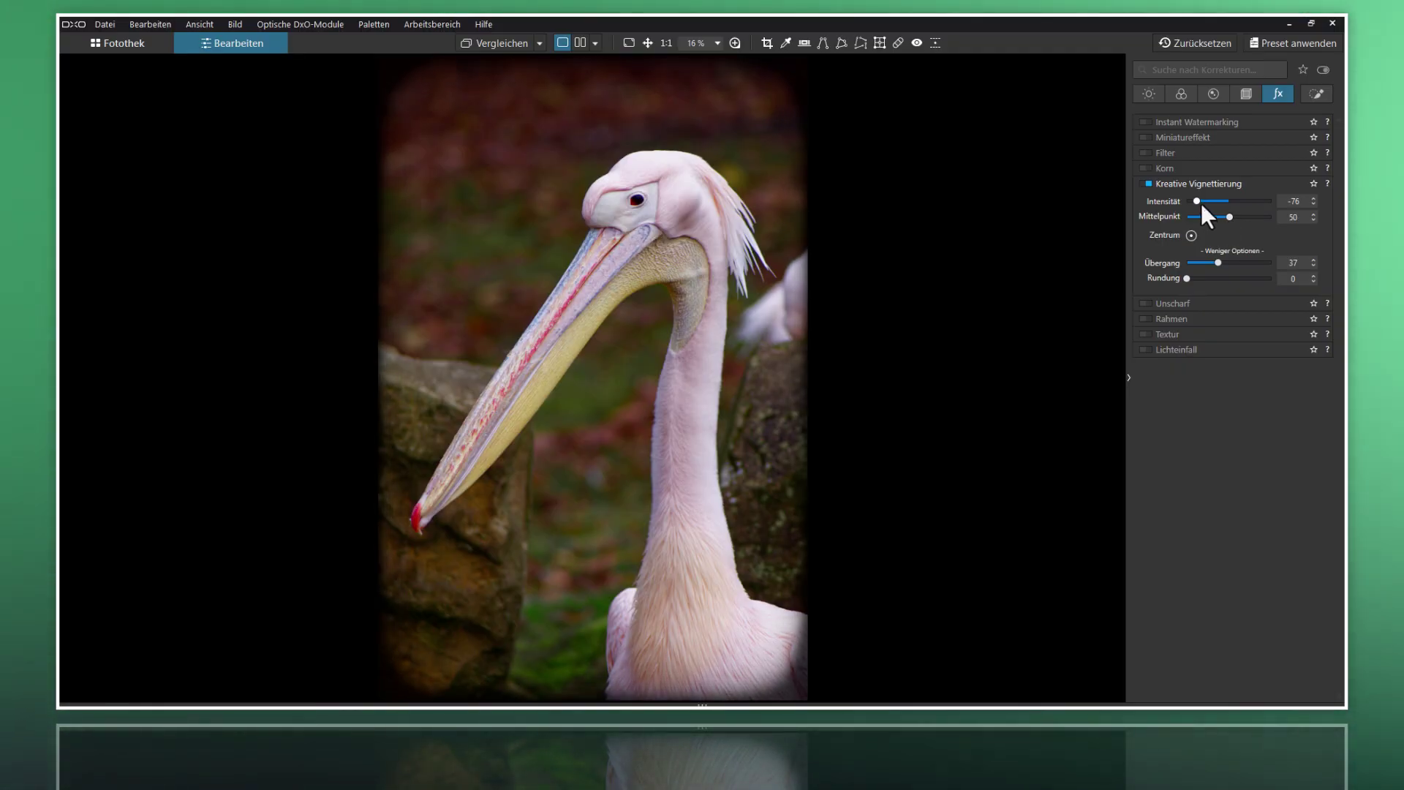
pyautogui.moveTo(1195, 200); pyautogui.dragTo(1215, 202)
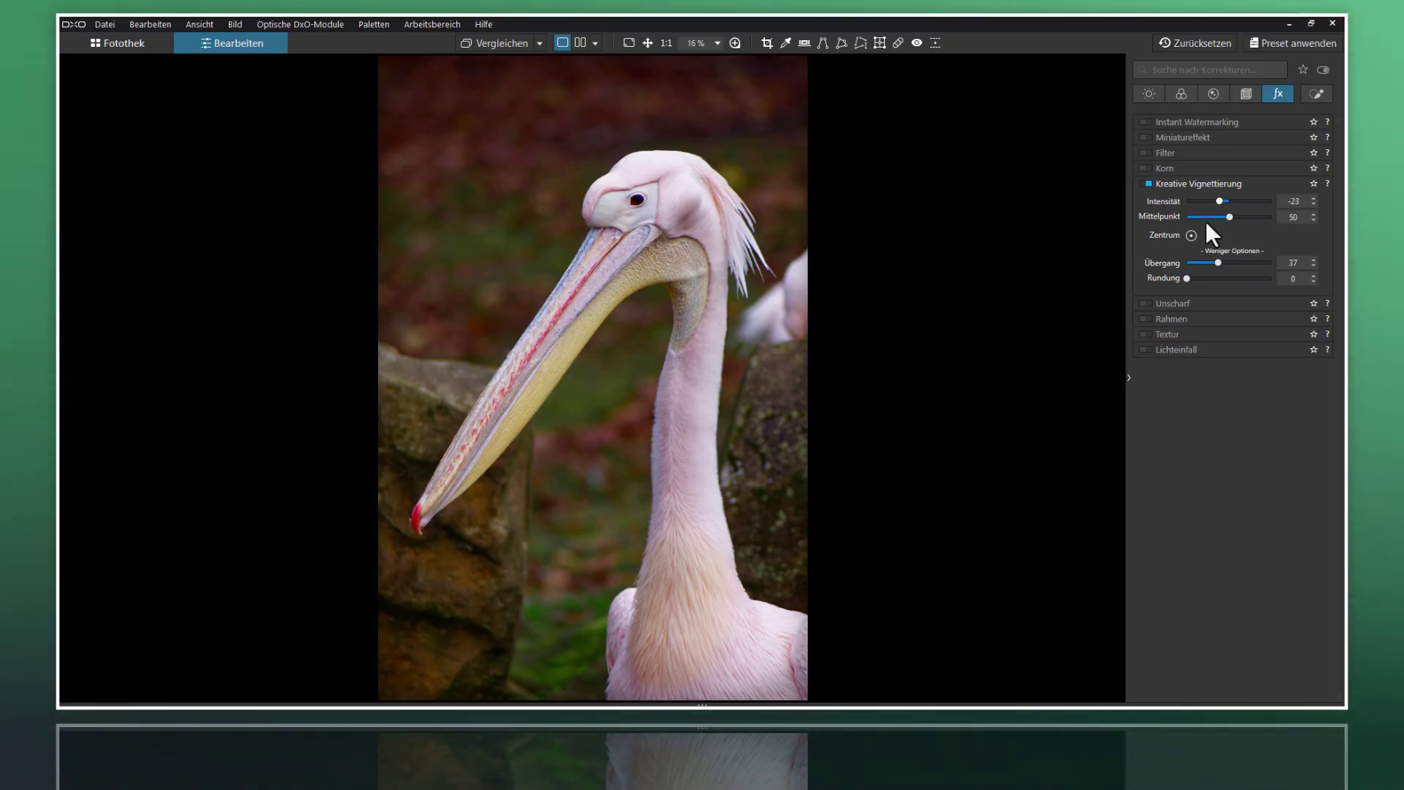
pyautogui.click(1129, 380)
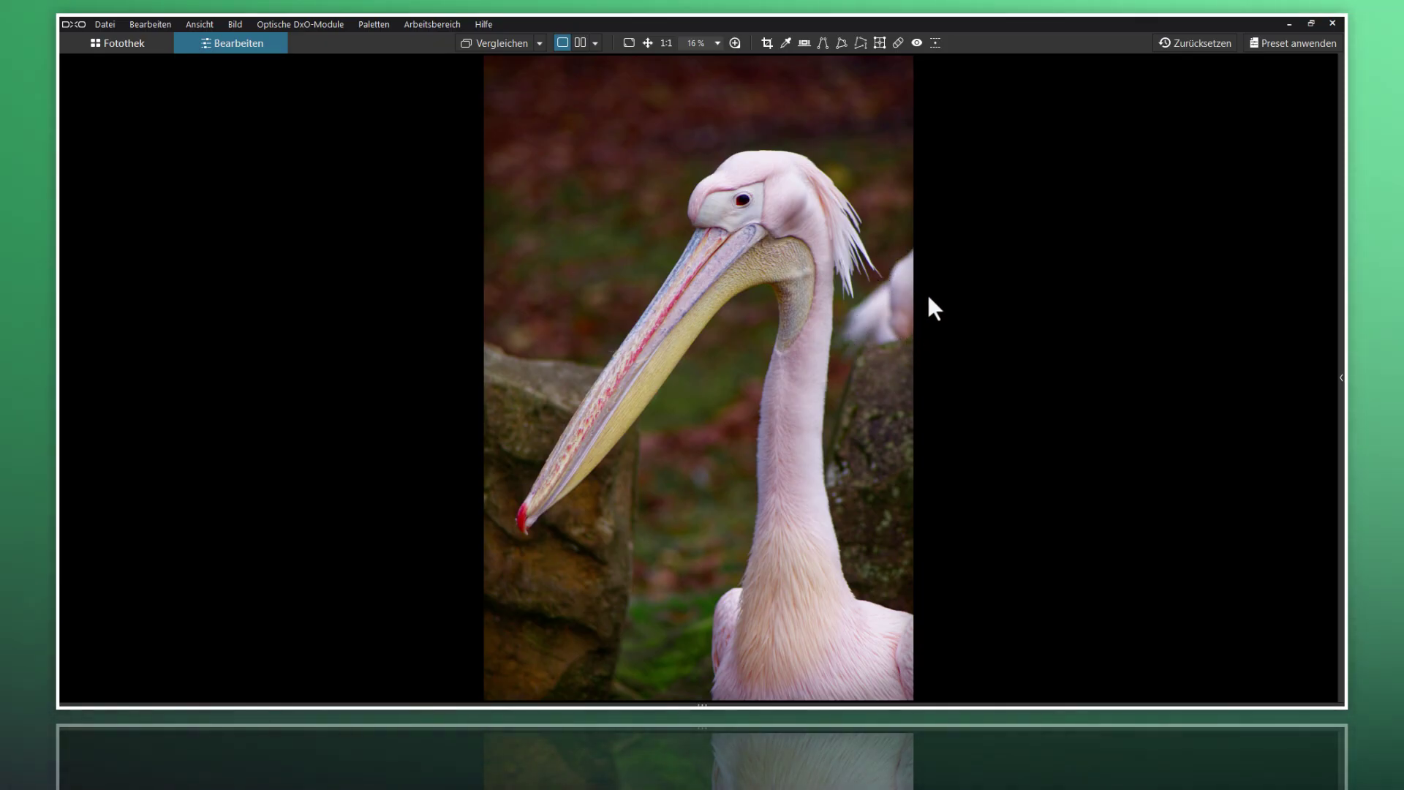
# - Switch to side-by-side comparison, open the filmstrip, and set F (67).NEF as reference image
pyautogui.click(580, 42)
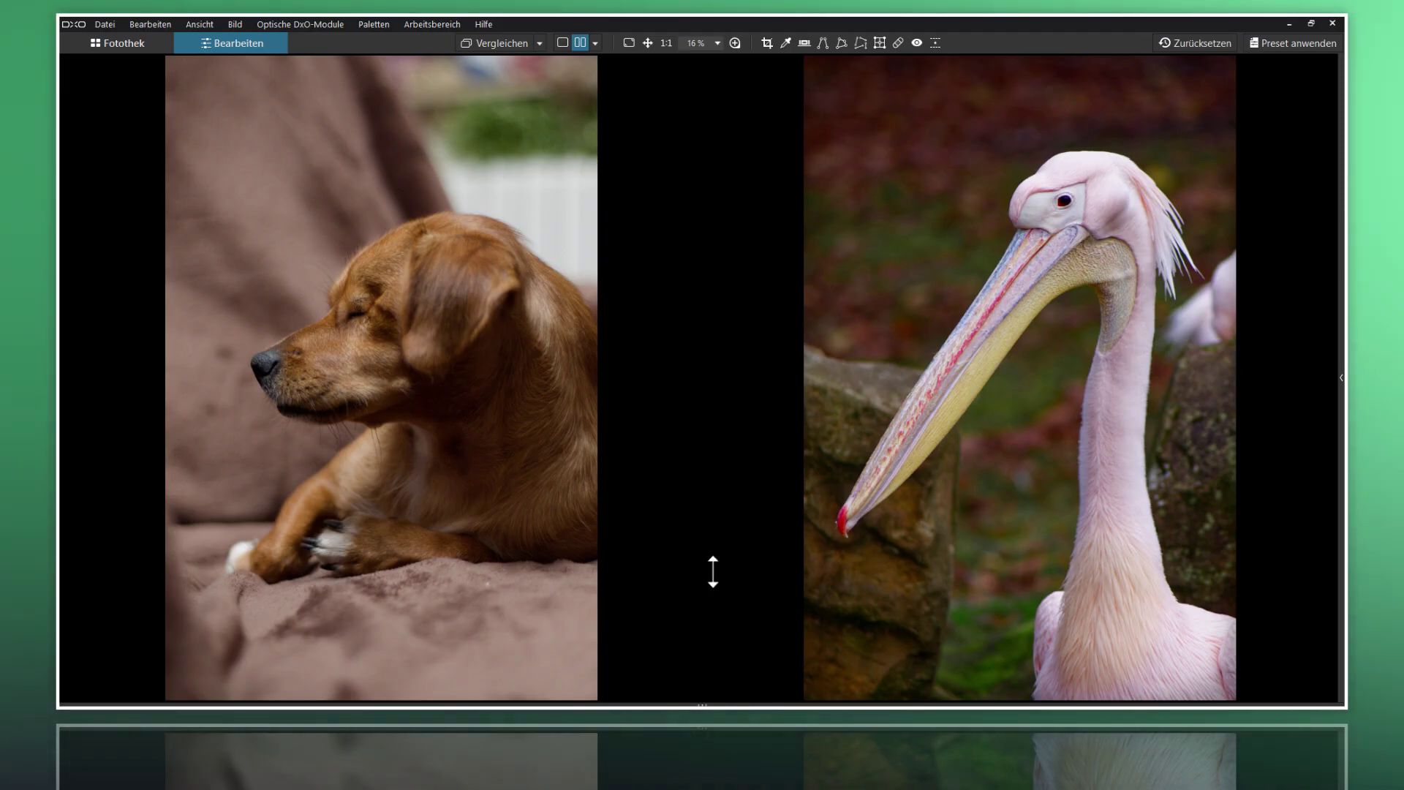
pyautogui.moveTo(702, 697); pyautogui.dragTo(710, 547)
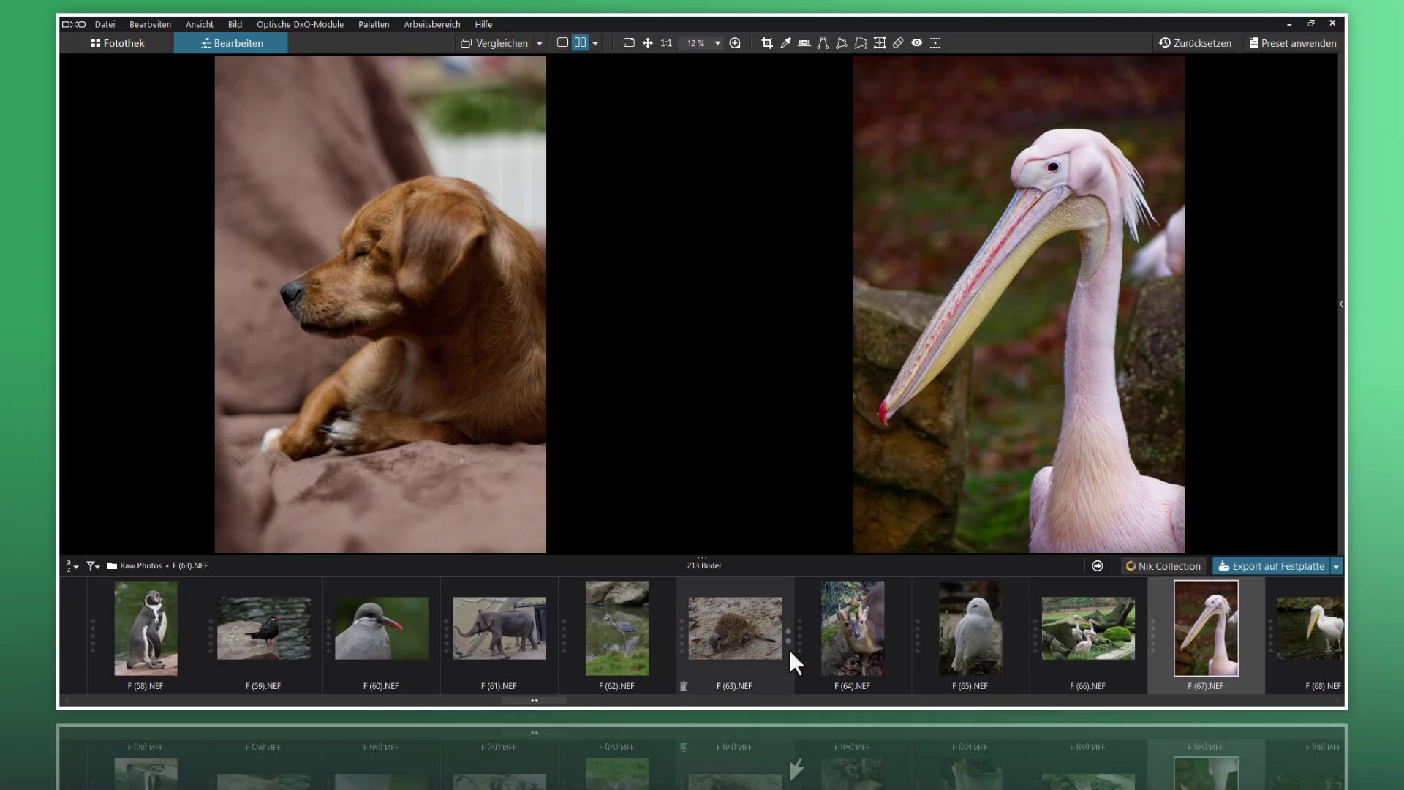
pyautogui.rightClick(398, 358)
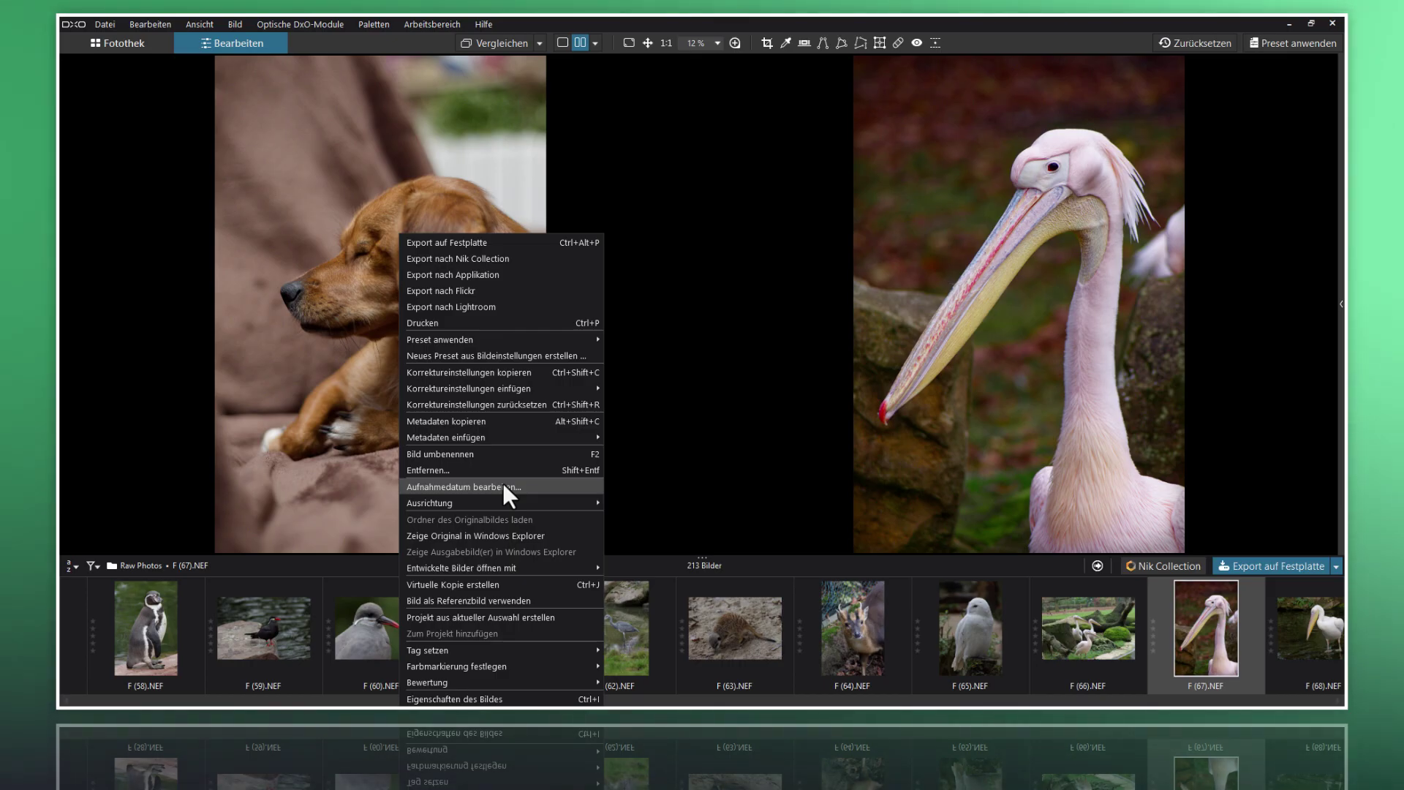
pyautogui.click(762, 465)
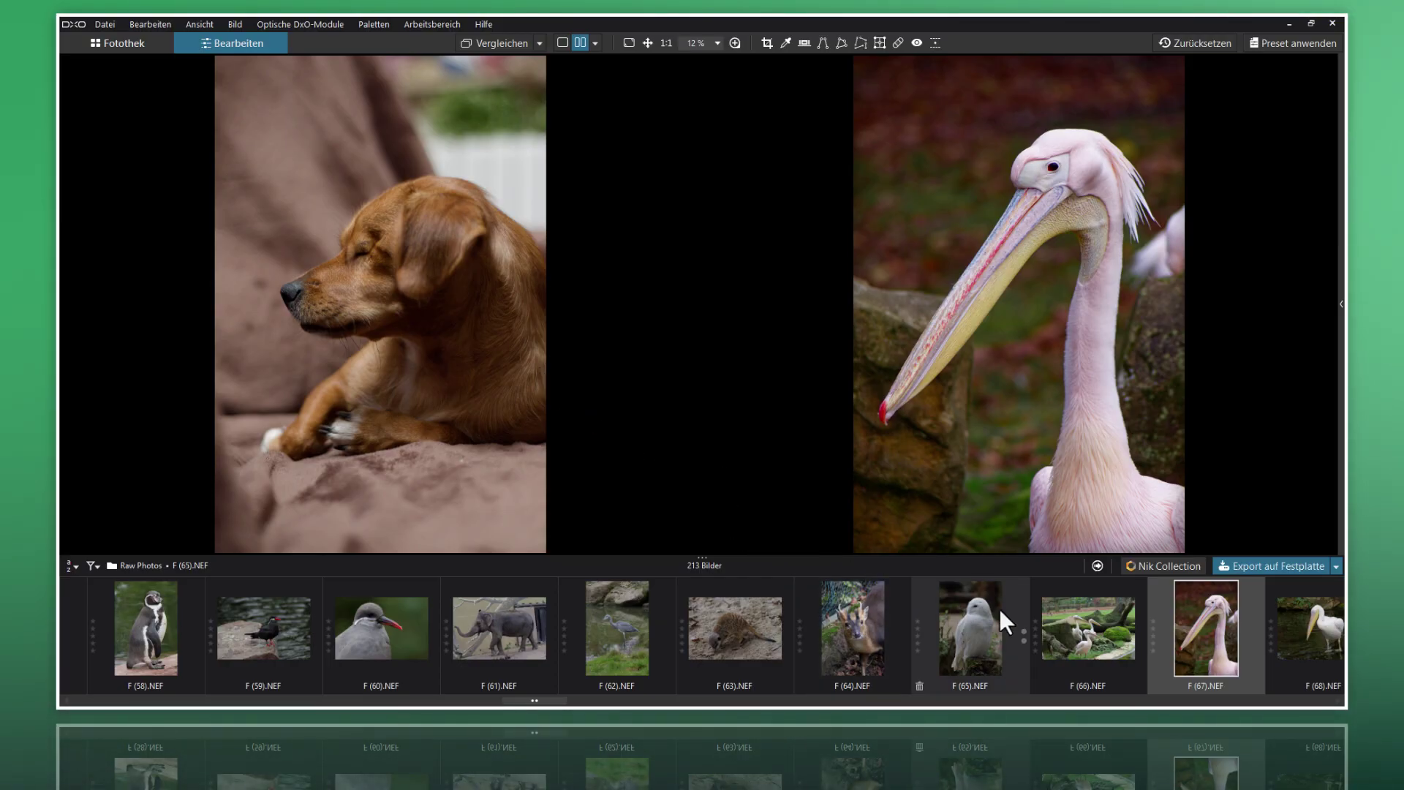
pyautogui.rightClick(1197, 617)
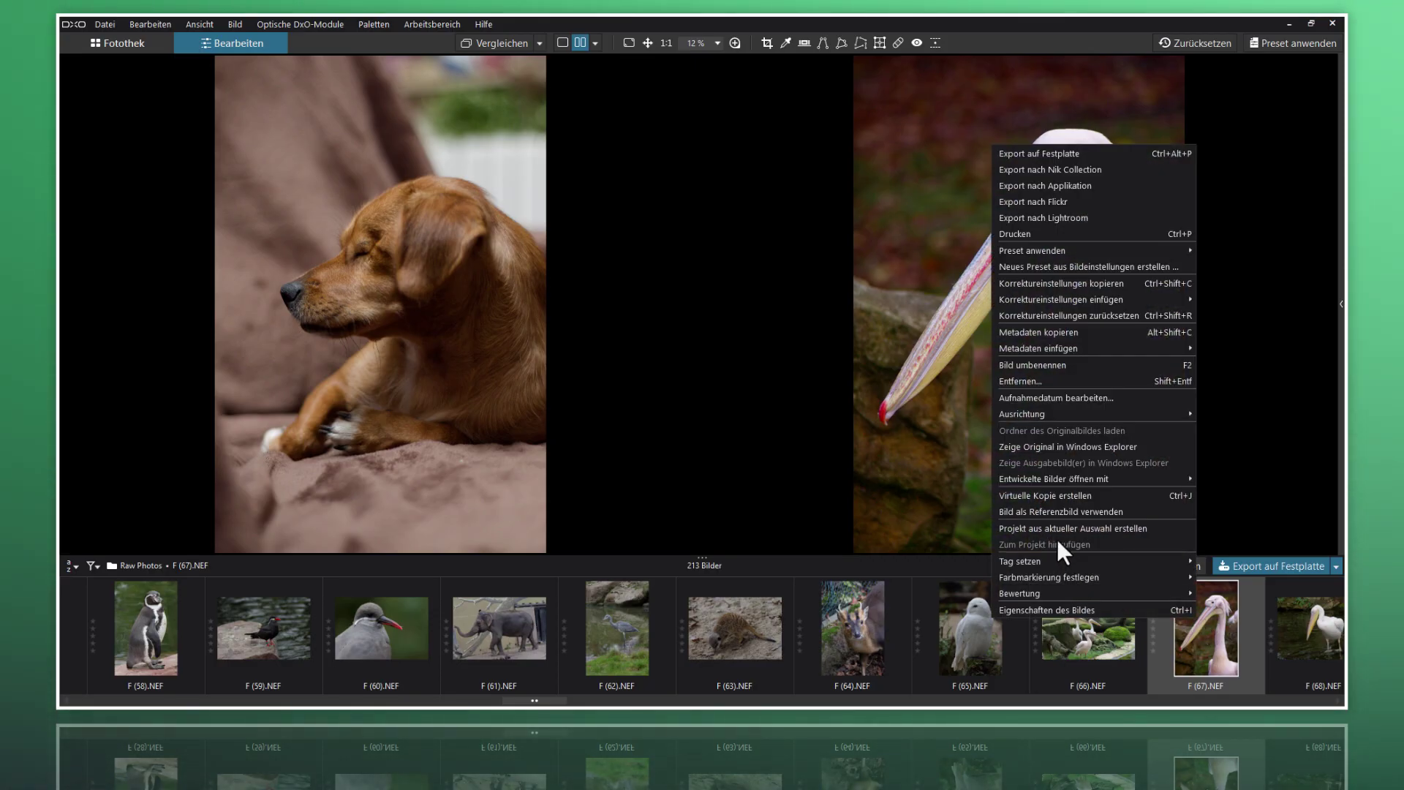
pyautogui.click(1046, 510)
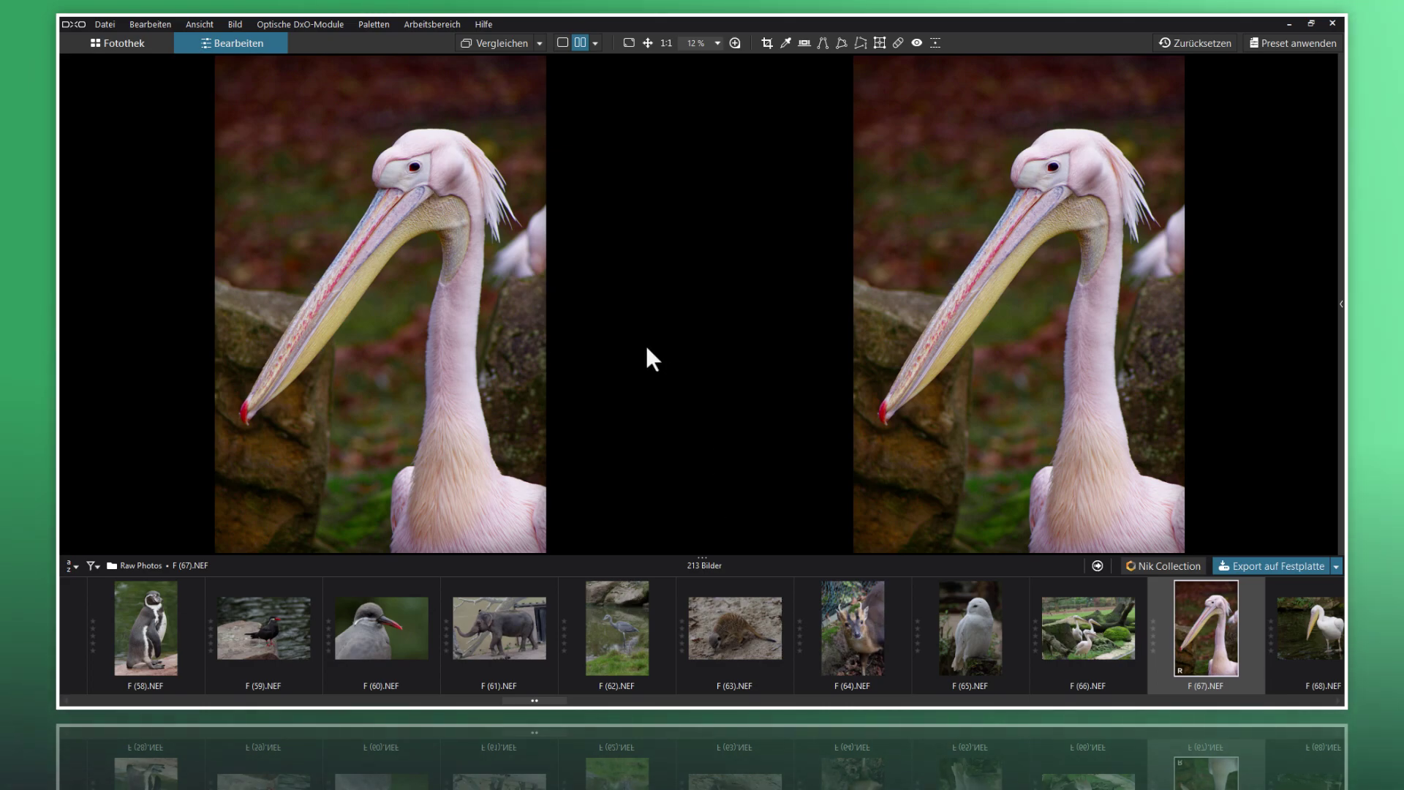
# - Compare against 'Keine Korrektur (mit Geometrie)' and hide the filmstrip
pyautogui.click(595, 45)
pyautogui.click(595, 45)
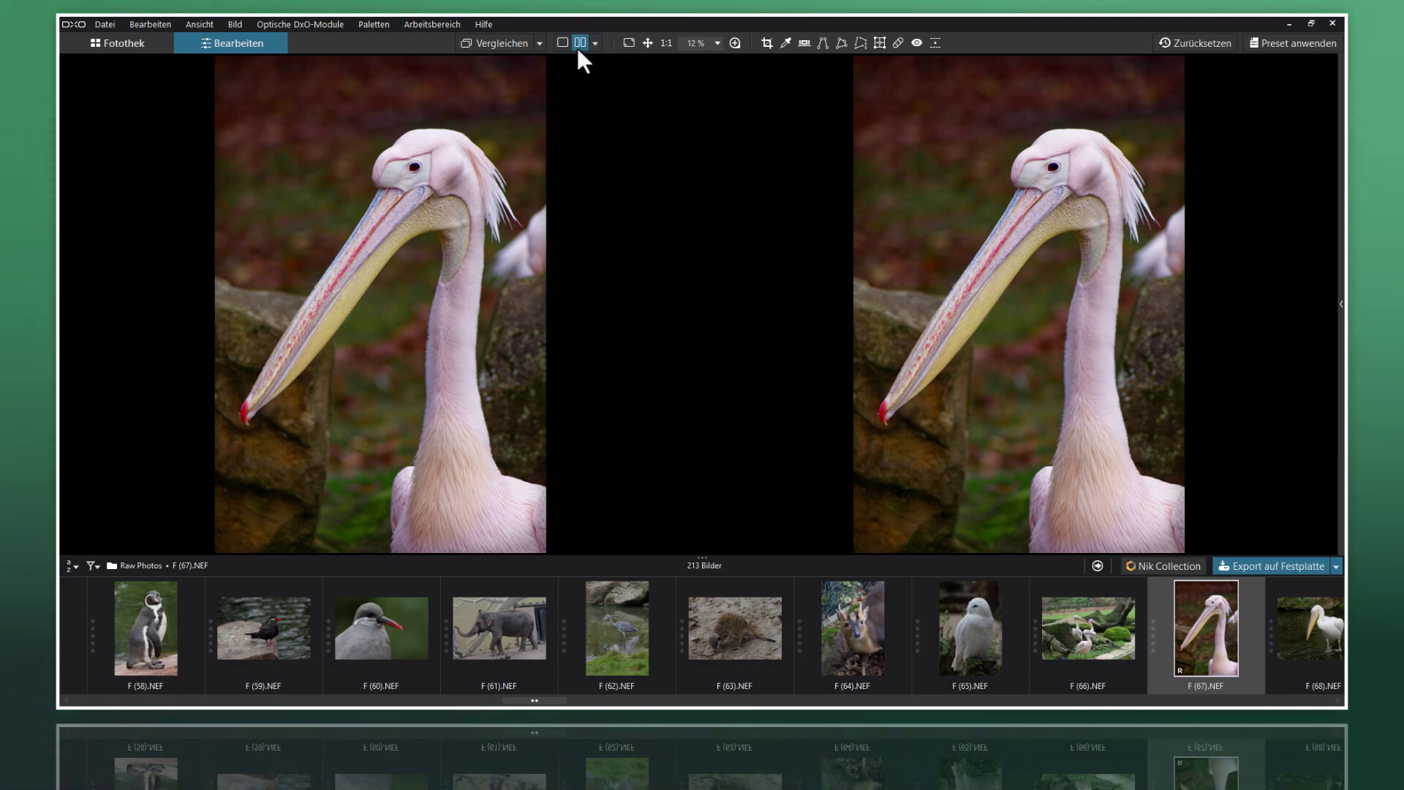
pyautogui.click(539, 43)
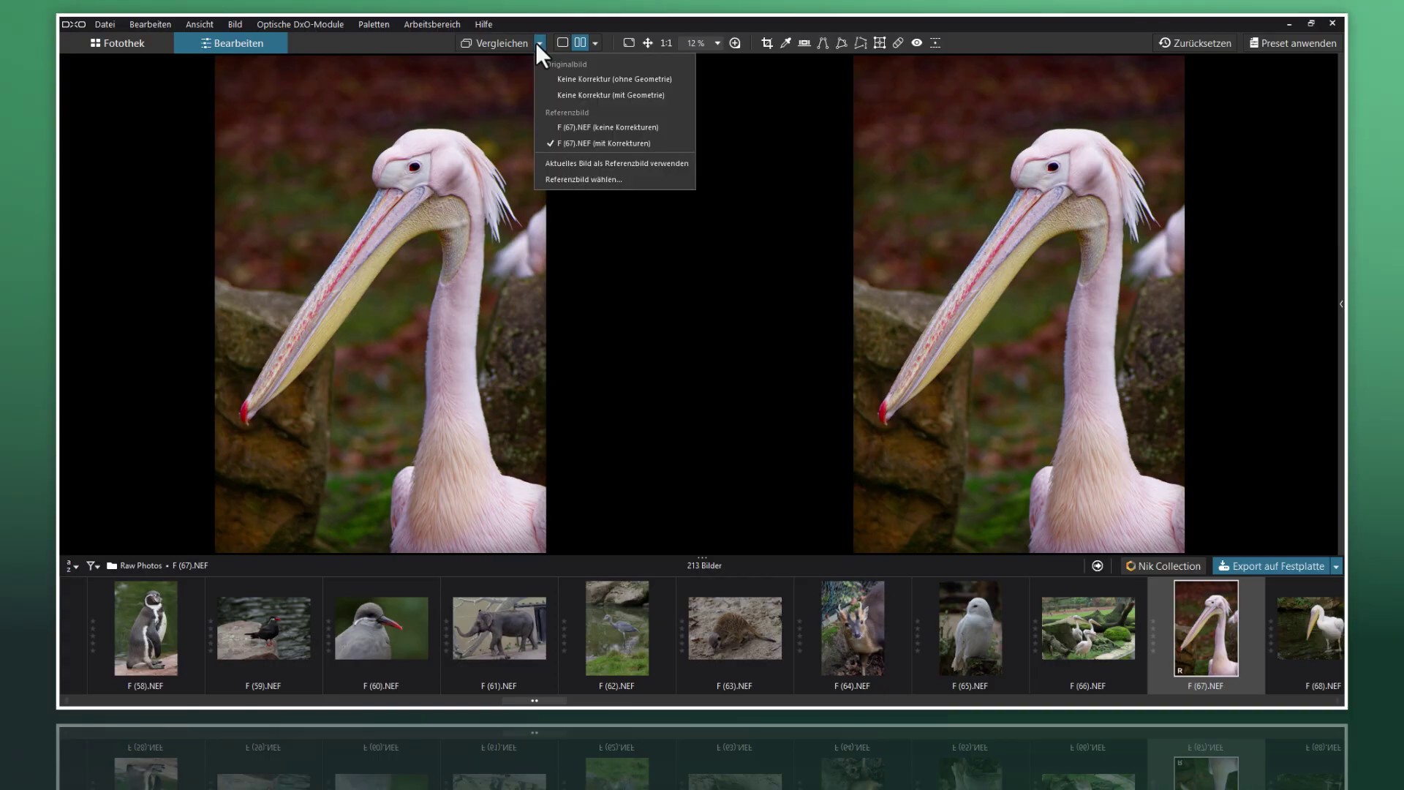
pyautogui.click(612, 95)
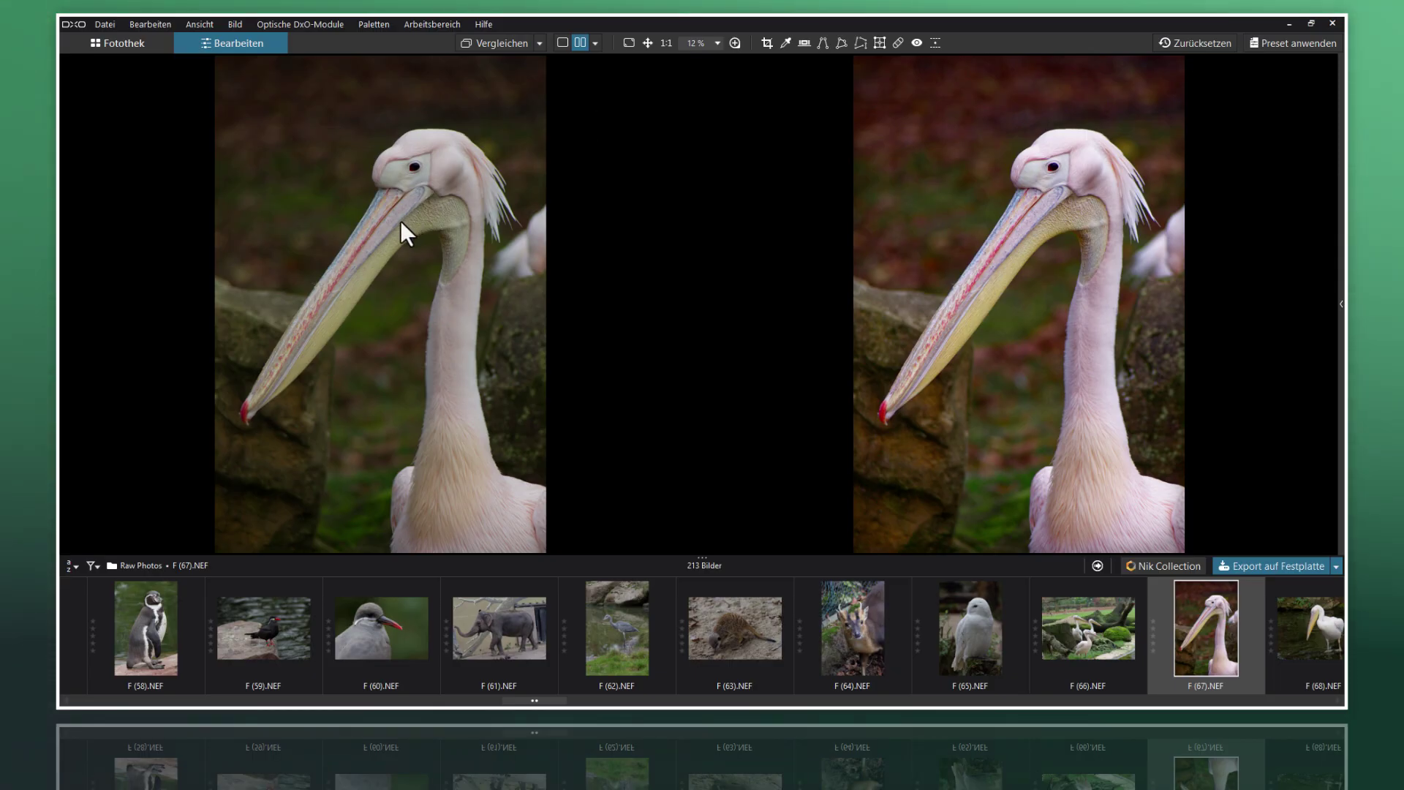
pyautogui.moveTo(705, 557); pyautogui.dragTo(711, 685)
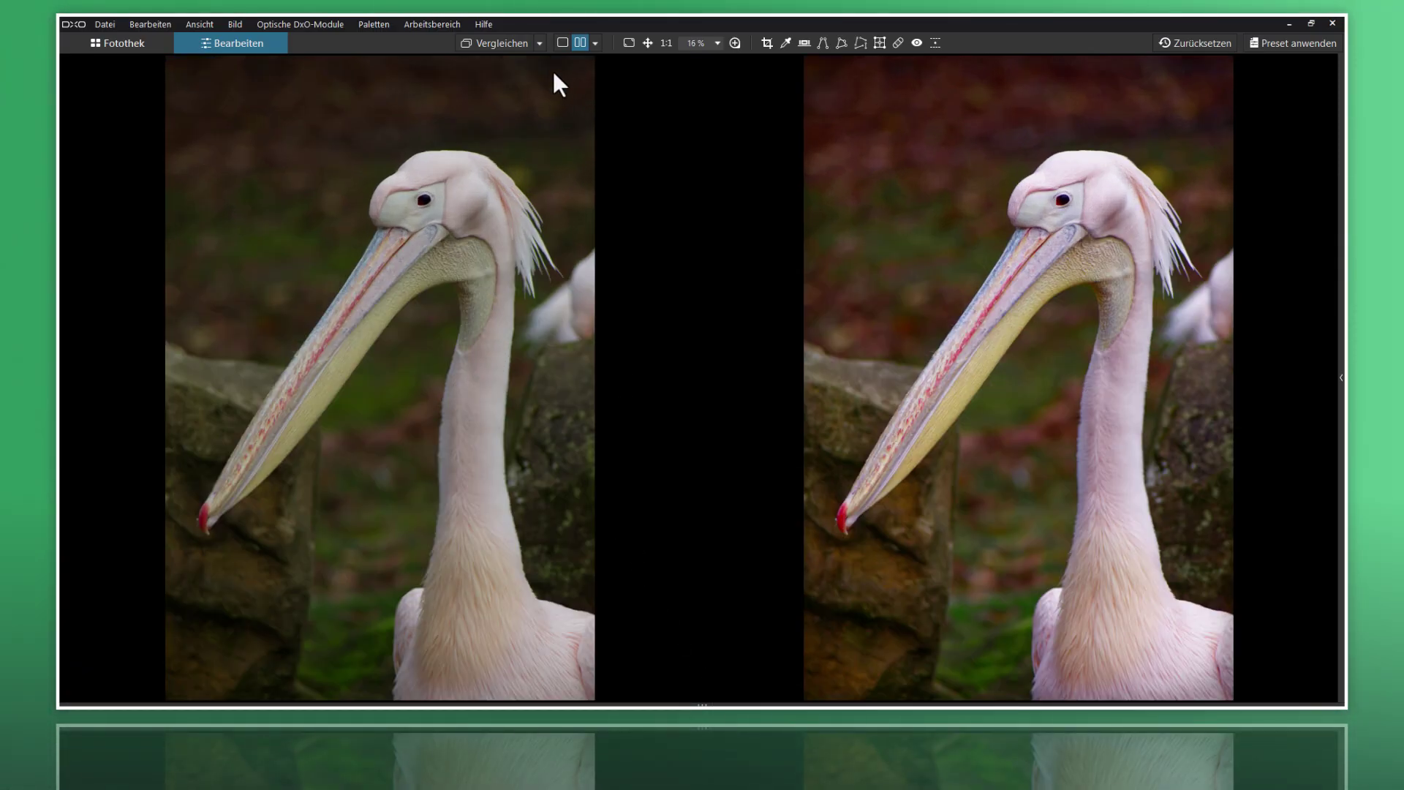
# - Try the split before/after view by sweeping its divider, then return to side-by-side
pyautogui.click(581, 43)
pyautogui.click(581, 44)
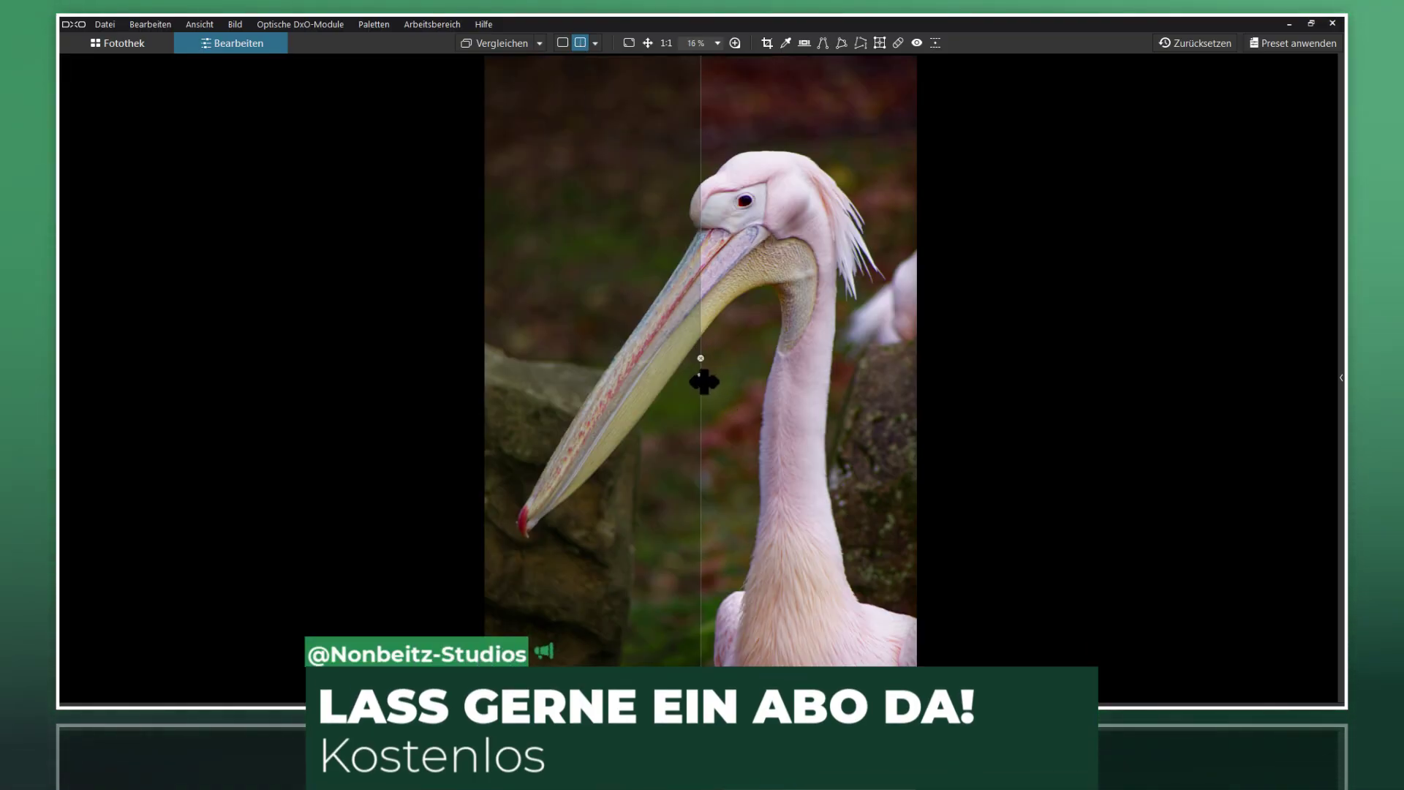
pyautogui.moveTo(705, 378); pyautogui.dragTo(934, 378)
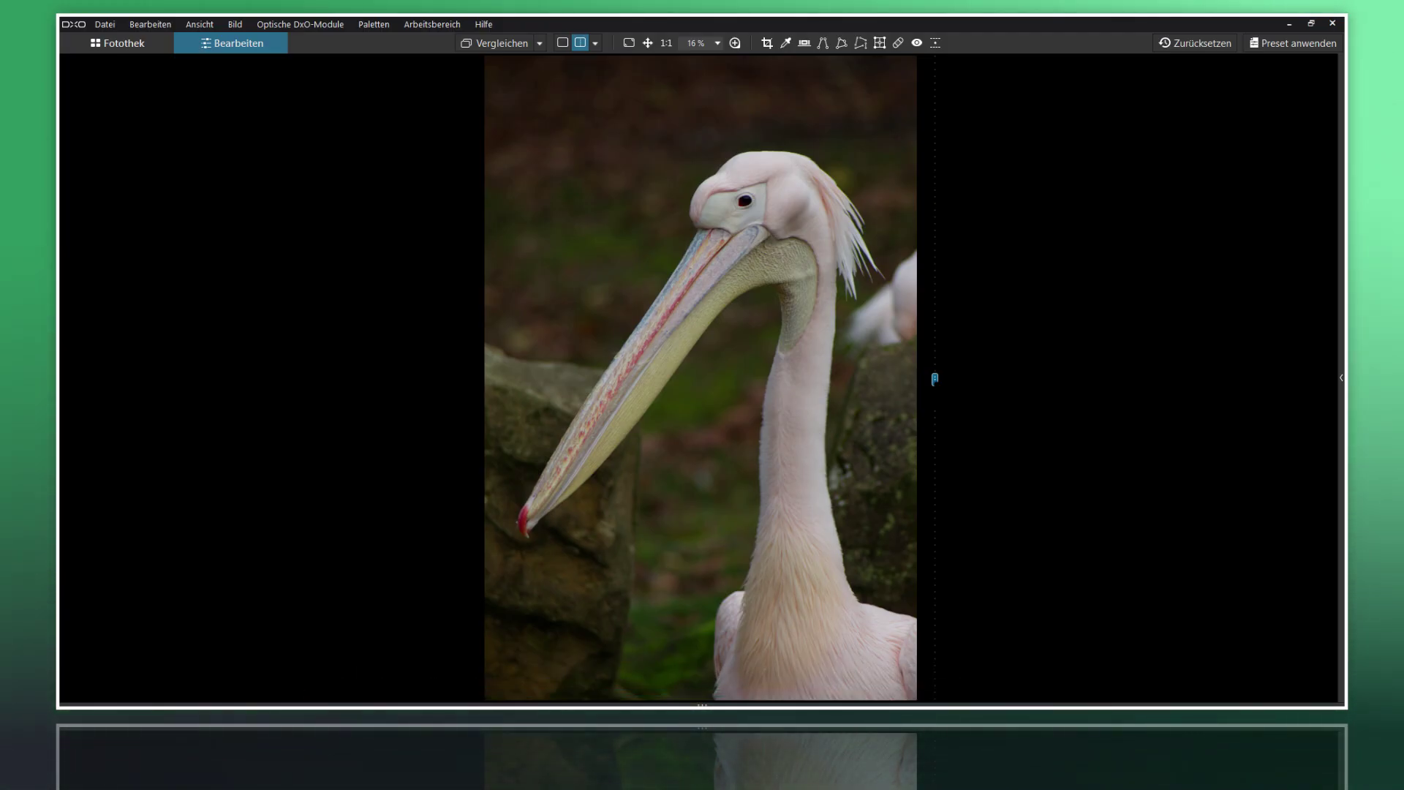
pyautogui.moveTo(889, 396); pyautogui.dragTo(484, 398)
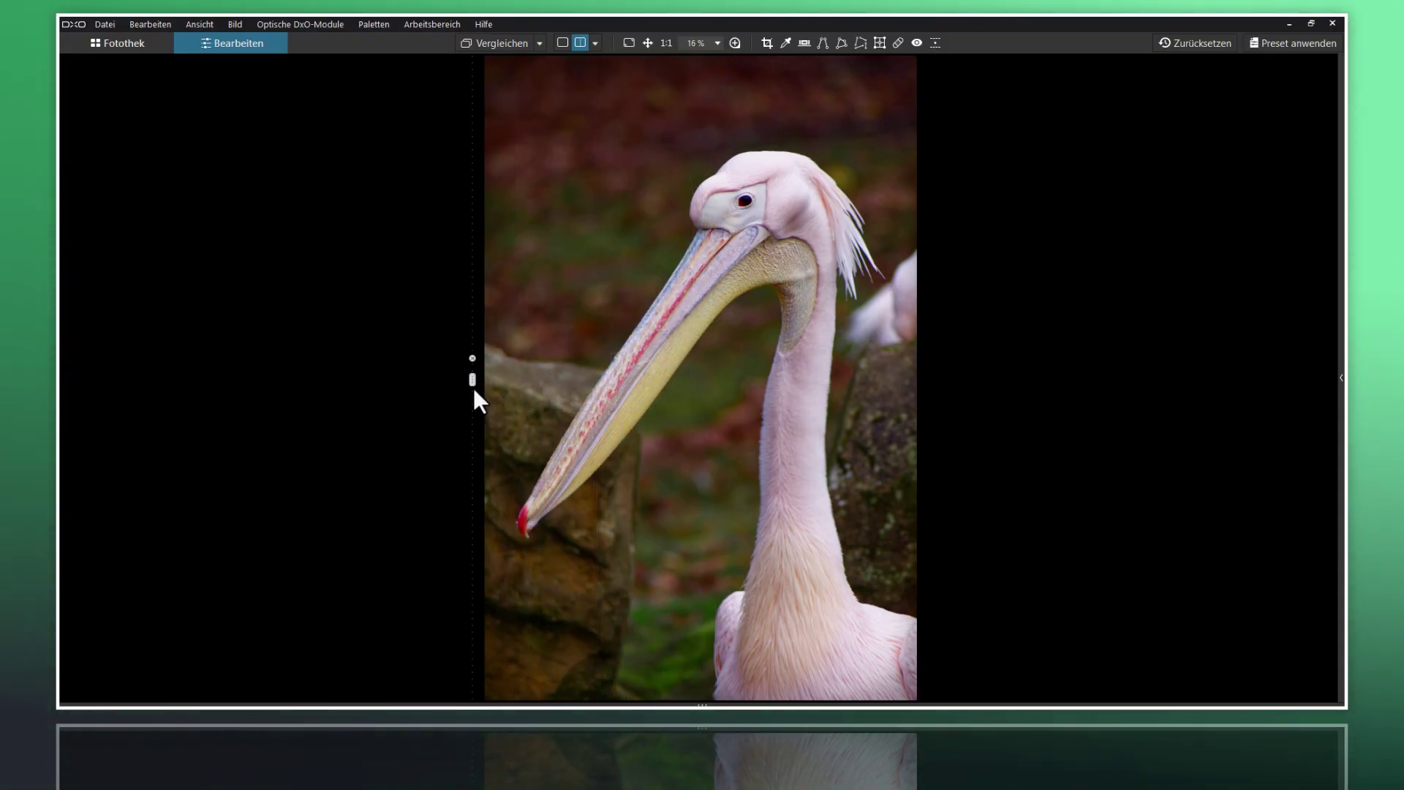
pyautogui.moveTo(475, 384)
pyautogui.mouseDown()
pyautogui.moveTo(907, 412)
pyautogui.moveTo(616, 400)
pyautogui.moveTo(900, 442)
pyautogui.moveTo(502, 424)
pyautogui.moveTo(894, 441)
pyautogui.moveTo(401, 393)
pyautogui.moveTo(901, 445)
pyautogui.moveTo(399, 404)
pyautogui.moveTo(869, 457)
pyautogui.moveTo(470, 424)
pyautogui.moveTo(983, 465)
pyautogui.moveTo(510, 439)
pyautogui.mouseUp()
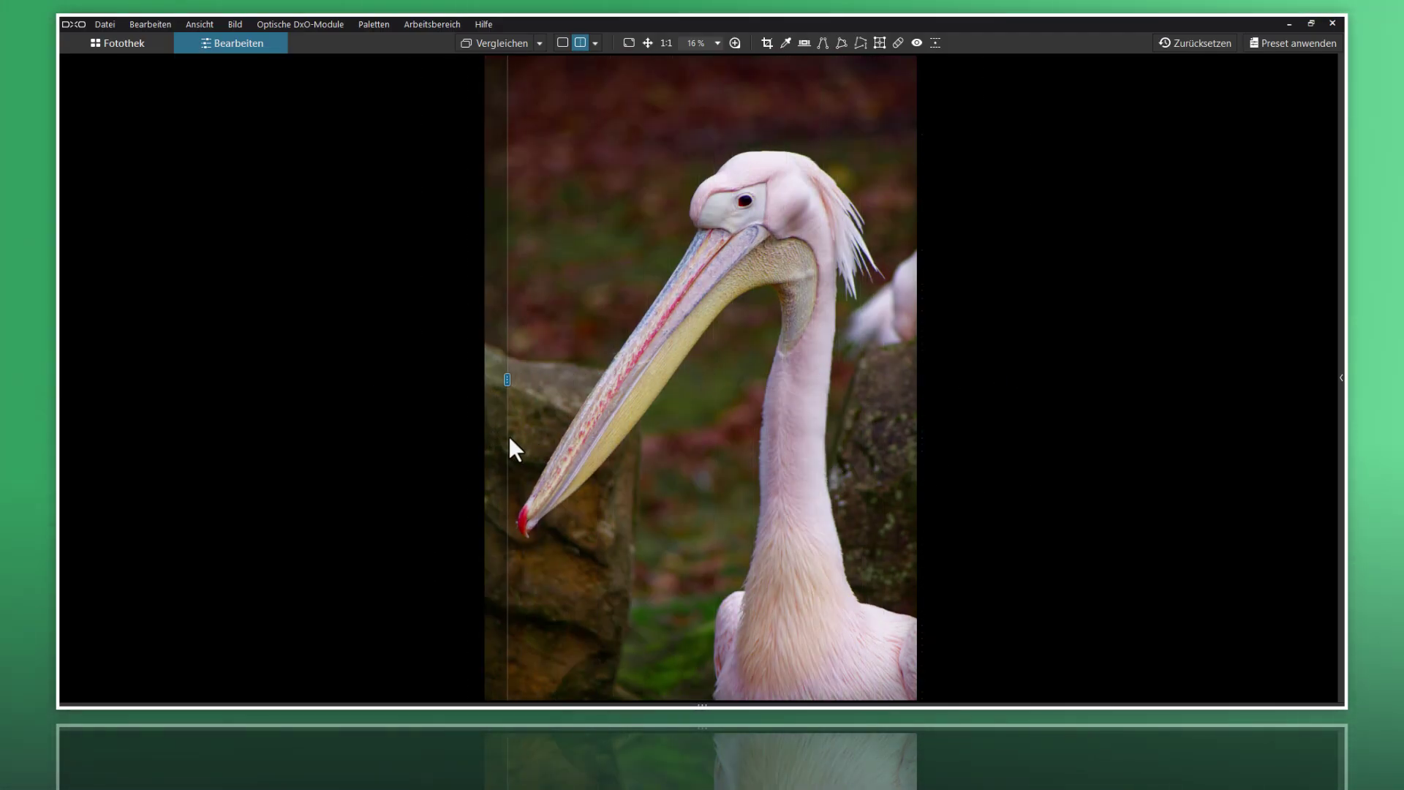
pyautogui.click(584, 48)
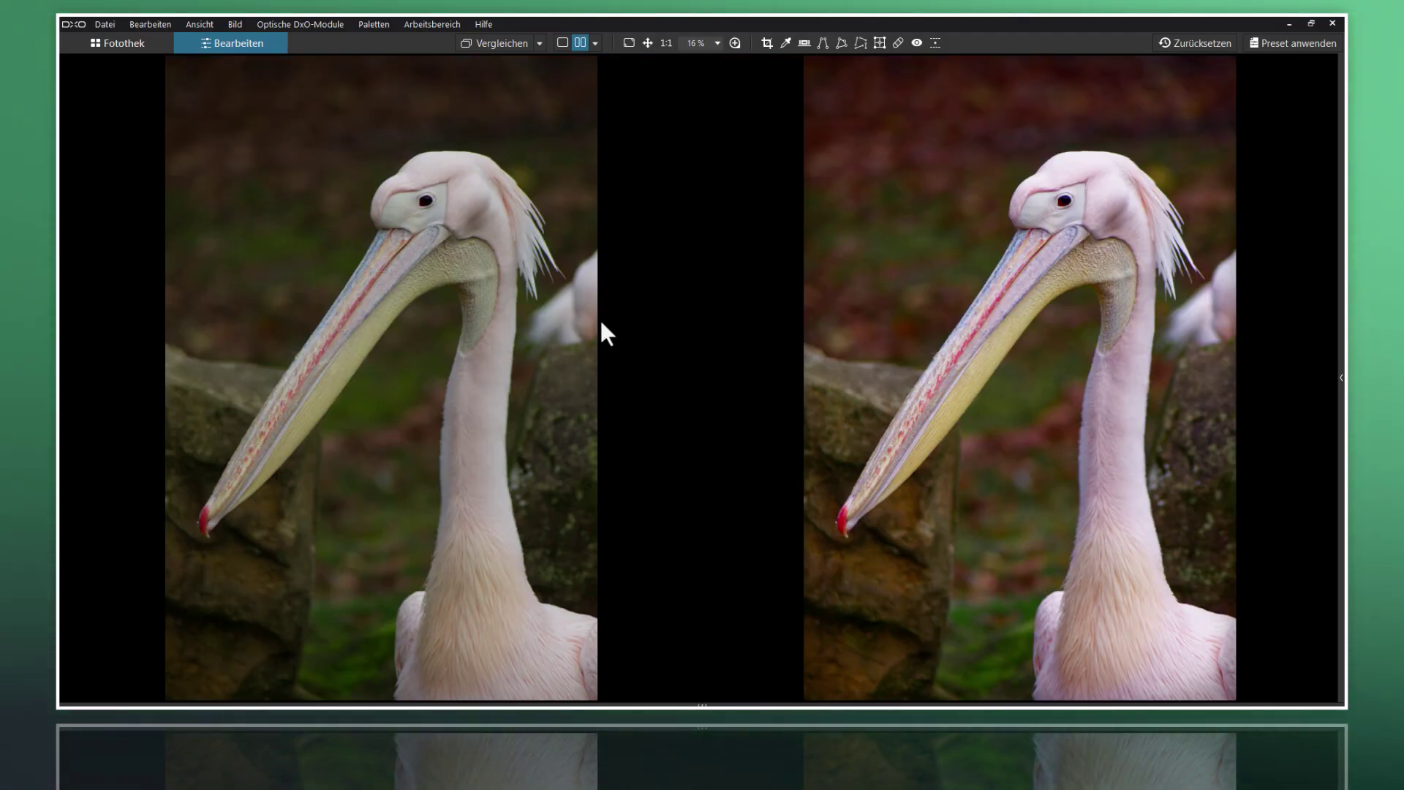